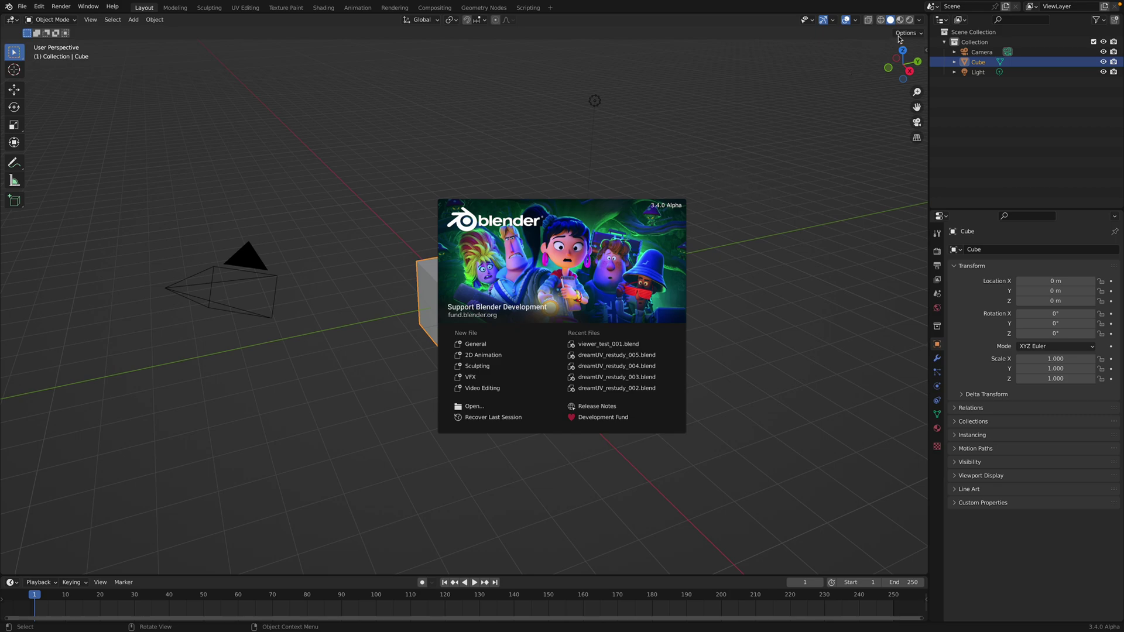
Step: Split off an upper Geometry Node Editor area above the 3D viewport and create a new geometry node tree on the cube
click(927, 18)
drag(926, 17, 913, 329)
click(13, 22)
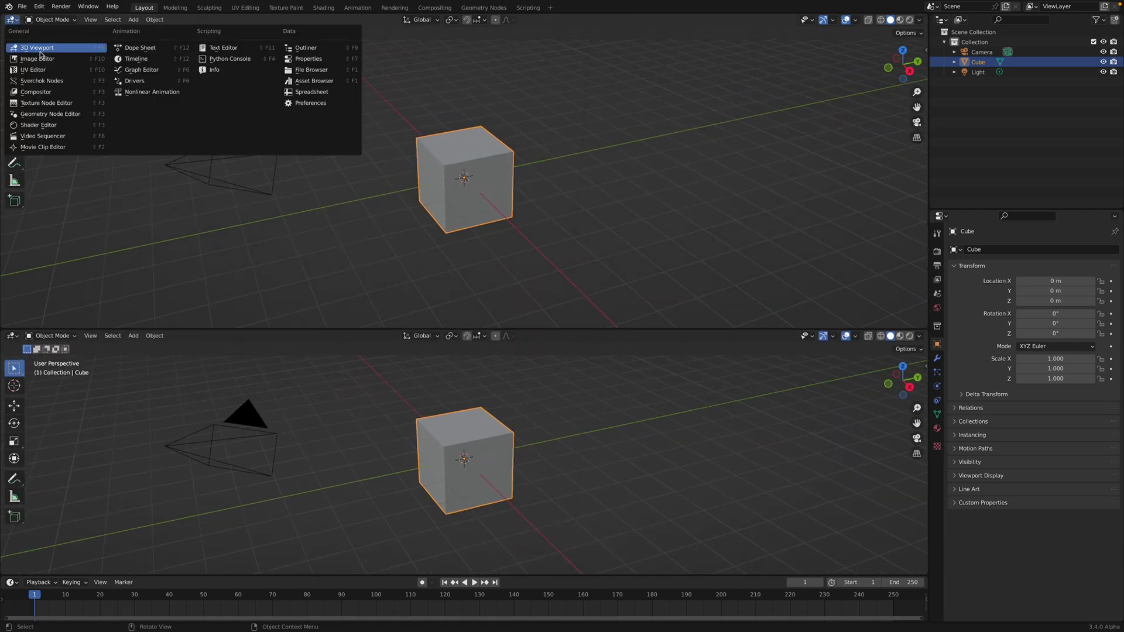
click(41, 109)
click(463, 21)
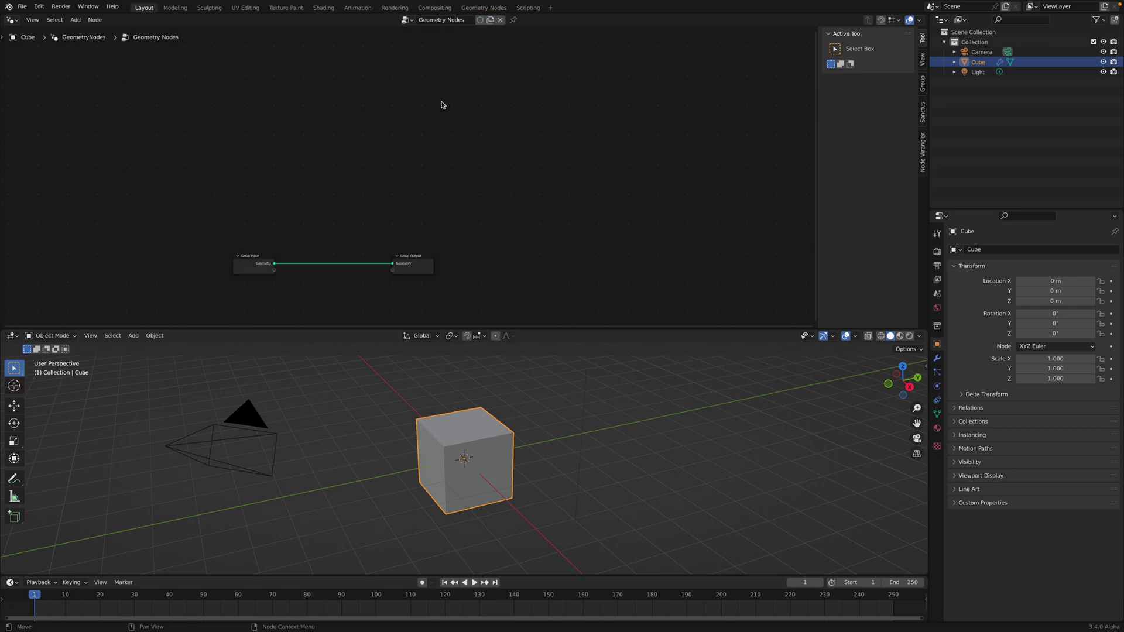
Step: Spread the Group Input and Group Output nodes apart in the upper part of the node editor
drag(527, 132, 533, 119)
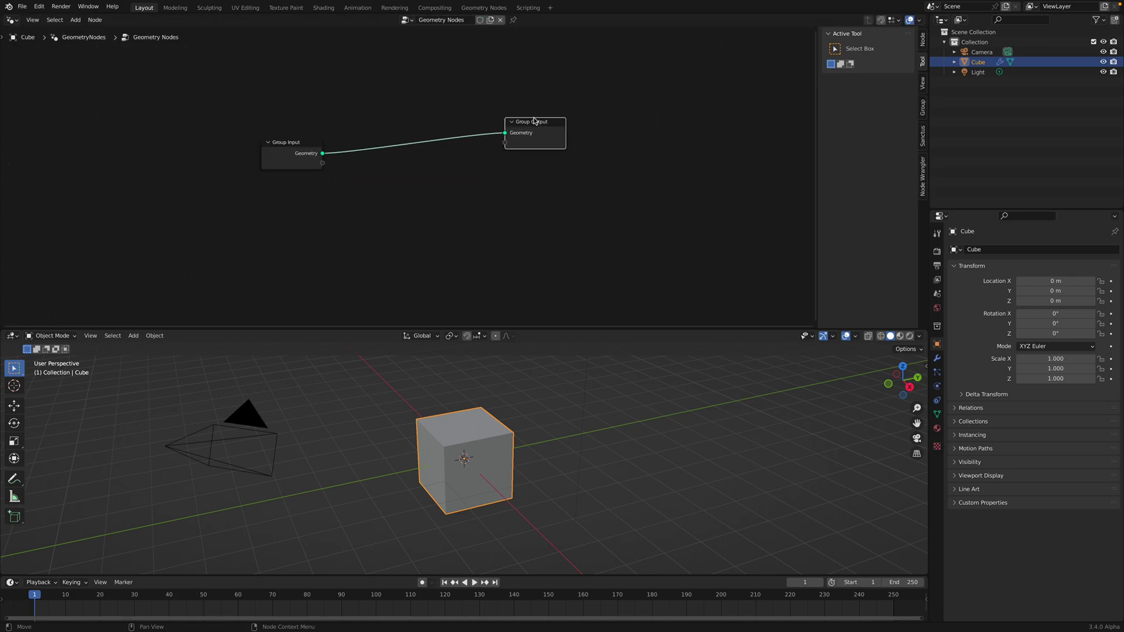
drag(290, 143, 275, 131)
middle_drag(382, 177, 376, 172)
scroll(377, 171, up, 1)
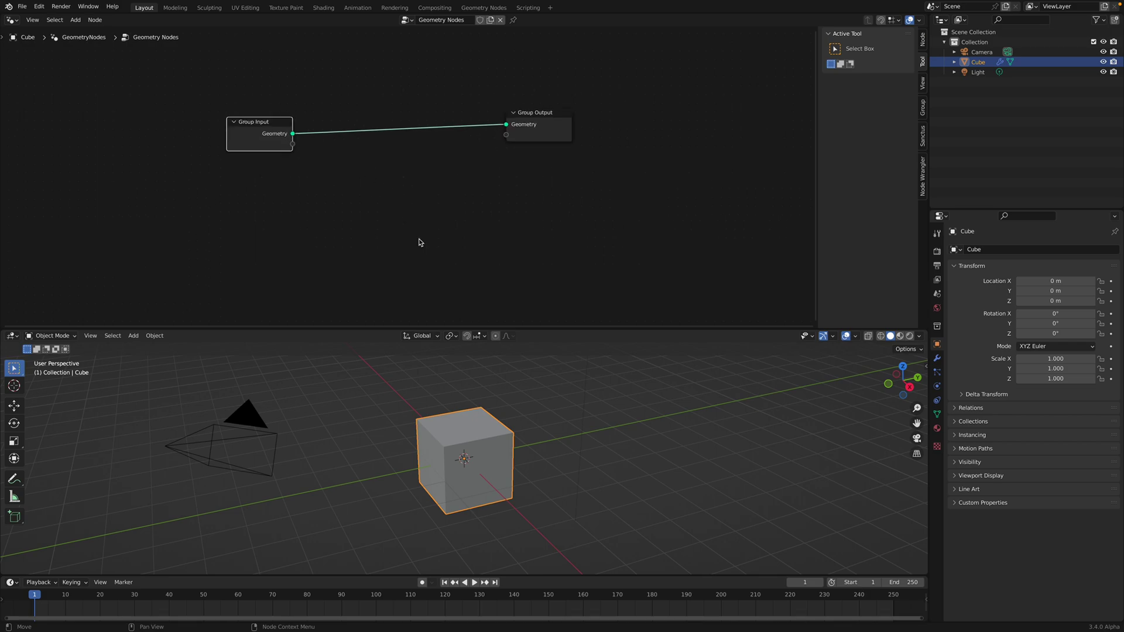
middle_drag(522, 404, 481, 434)
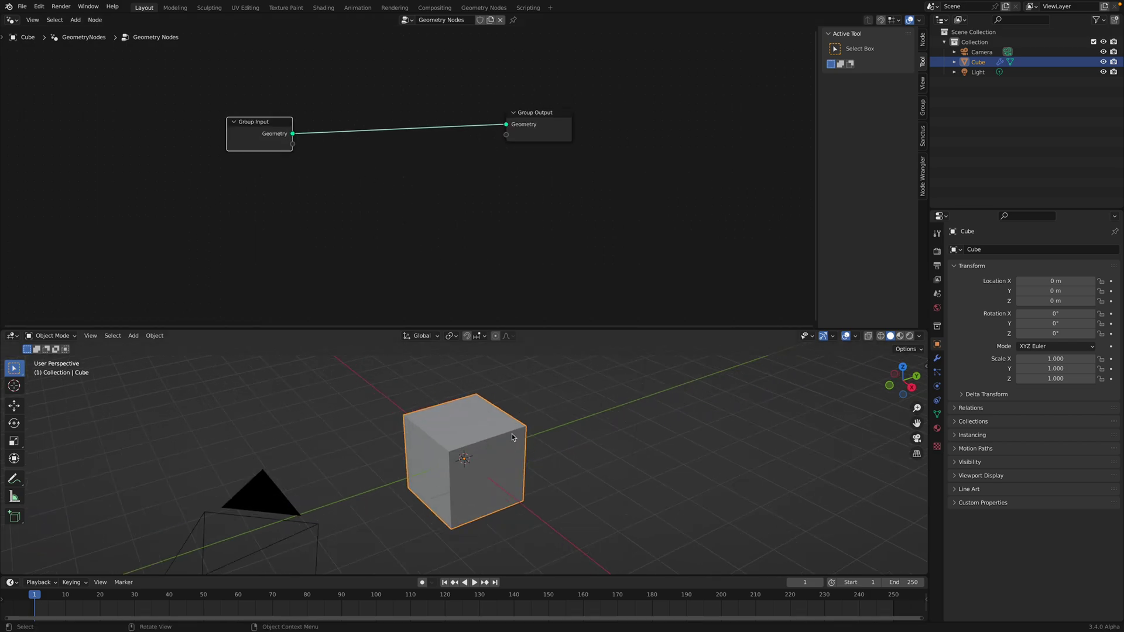
Step: Add a Grid mesh node and connect its Mesh output to the Group Output's Geometry input
middle_drag(378, 200, 376, 192)
key(shift+a)
text(s)
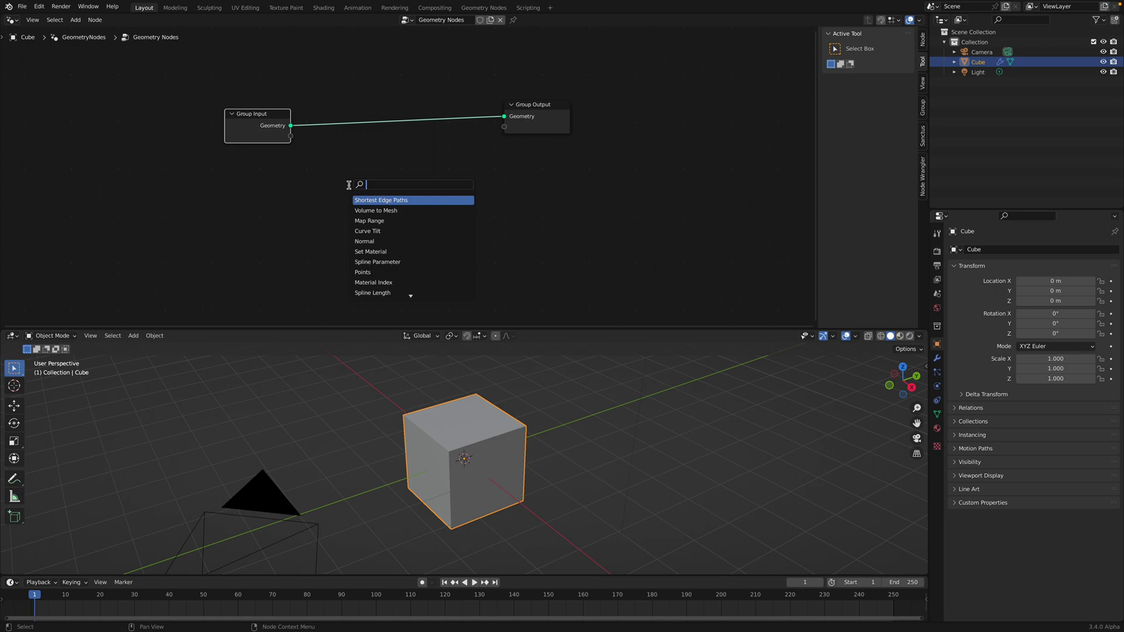
text(plan)
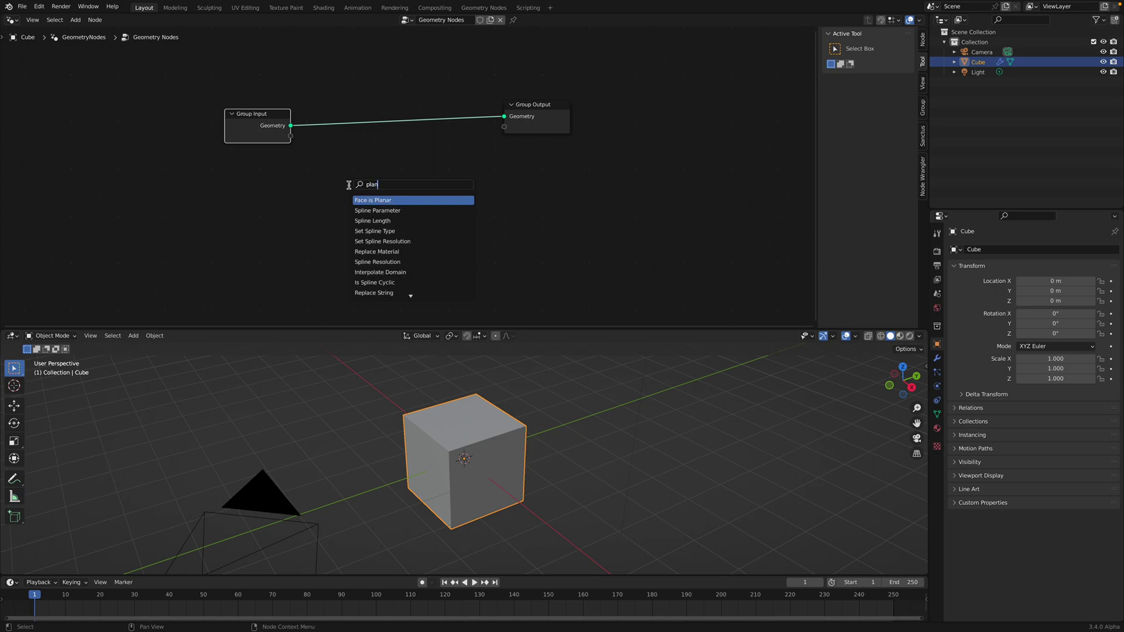
key(super+a)
text(gri)
key(Return)
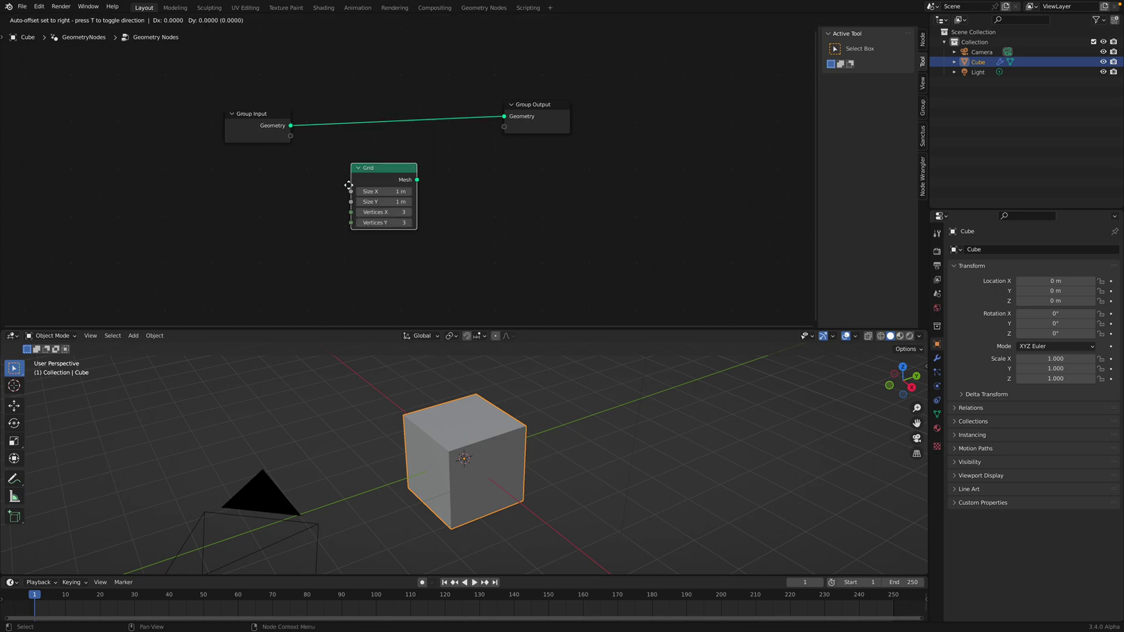
click(348, 175)
drag(367, 163, 541, 105)
scroll(515, 405, up, 5)
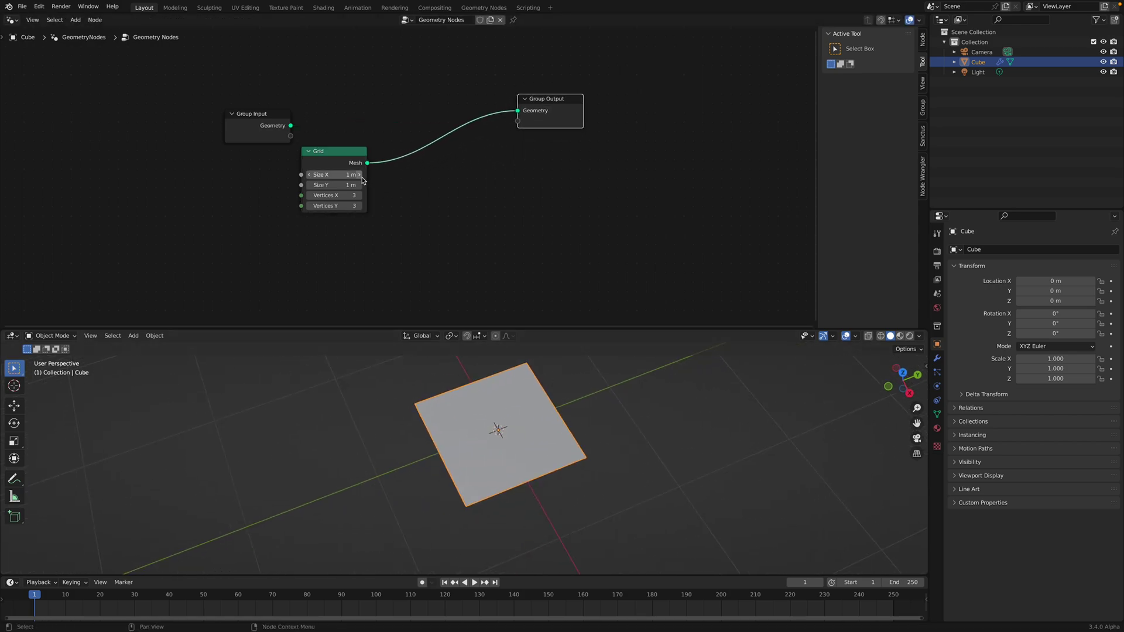
Step: Set the Grid node's Size X and Y to 4 m and its Vertices X and Y to 10
scroll(351, 176, down, 1)
drag(340, 174, 374, 185)
scroll(501, 405, down, 3)
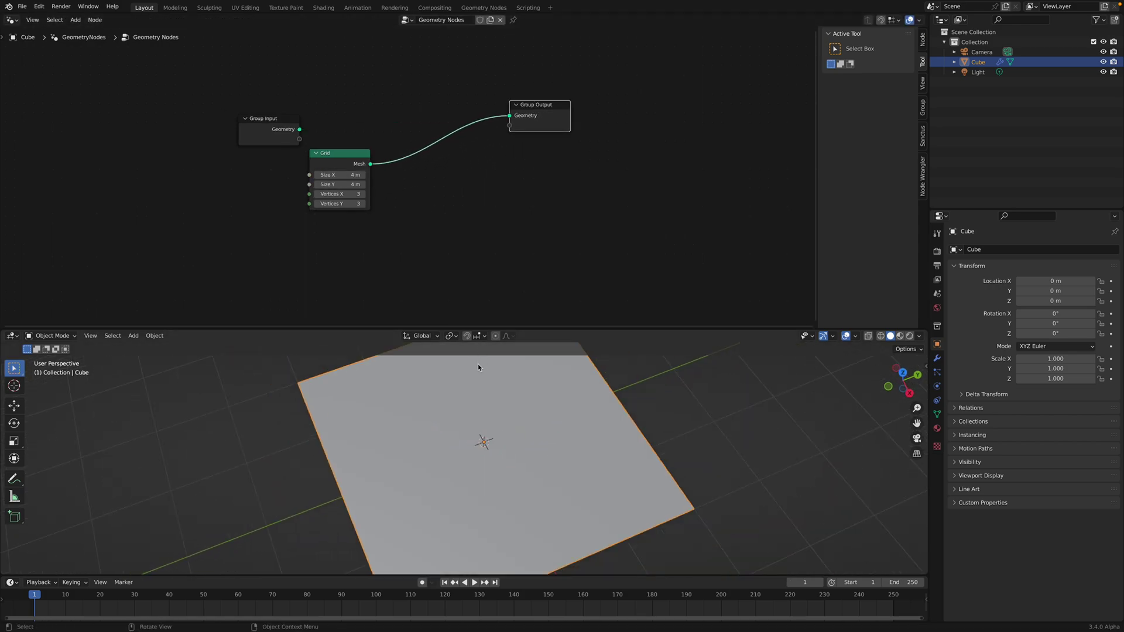
click(340, 195)
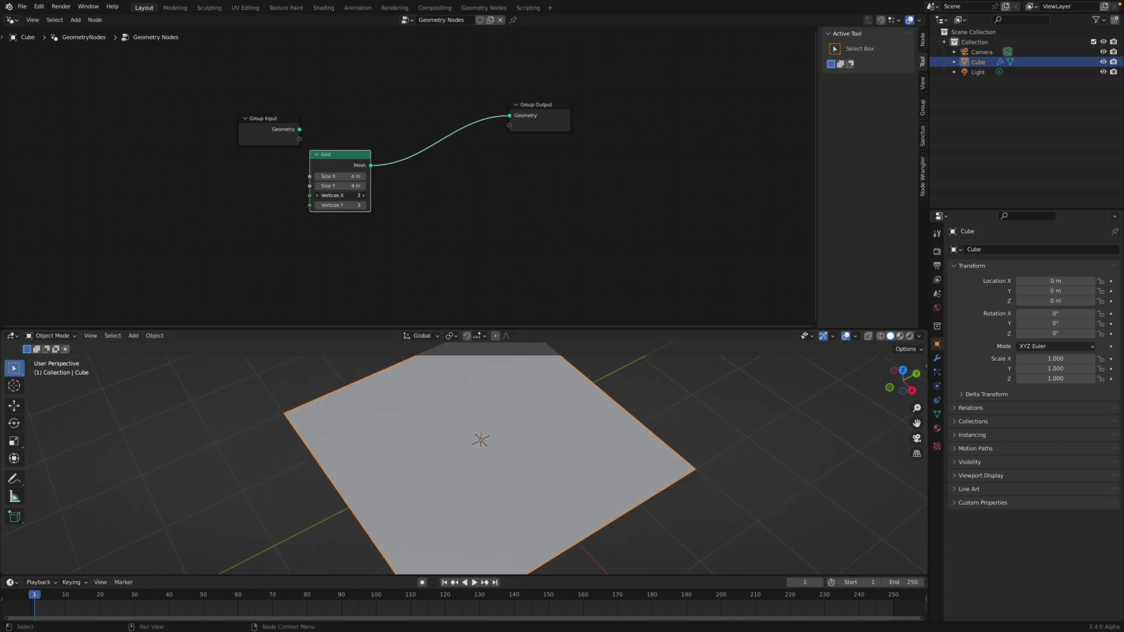
text(10)
key(Return)
Step: Move the Grid node up in line with the Group Output and add a Viewer node below them
drag(348, 159, 354, 114)
scroll(444, 153, up, 1)
middle_drag(443, 153, 437, 148)
key(shift+a)
click(484, 189)
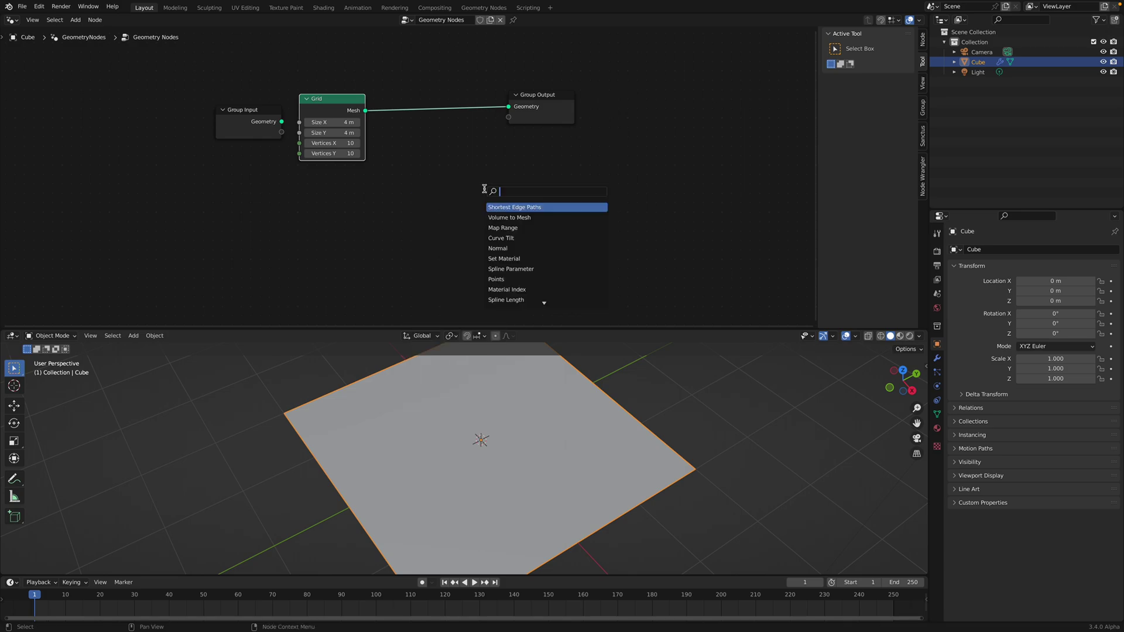
text(view)
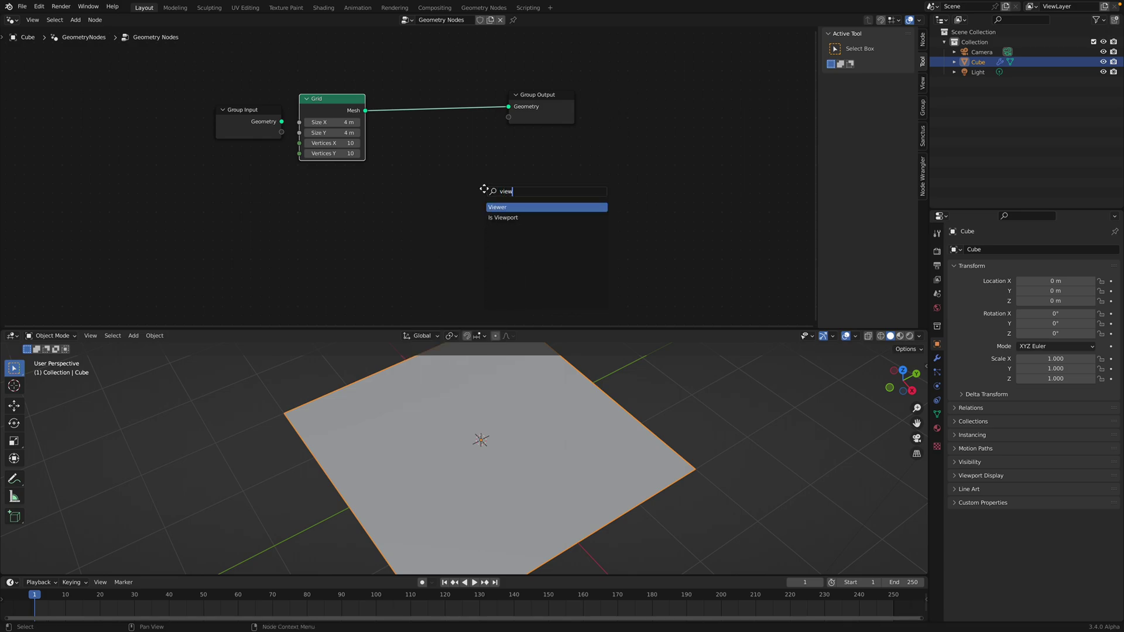
key(Return)
drag(525, 106, 556, 96)
scroll(535, 127, up, 3)
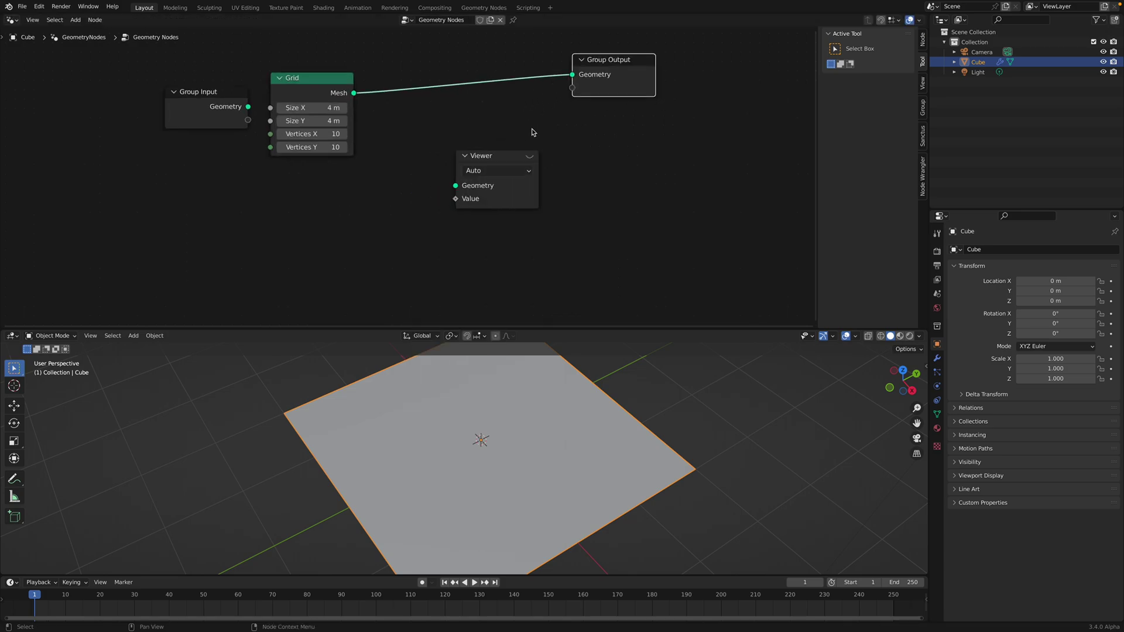
Step: Connect the Grid's Mesh output to the Viewer's Geometry input and look over the Viewer's domain options
middle_drag(452, 186, 460, 179)
drag(334, 82, 411, 211)
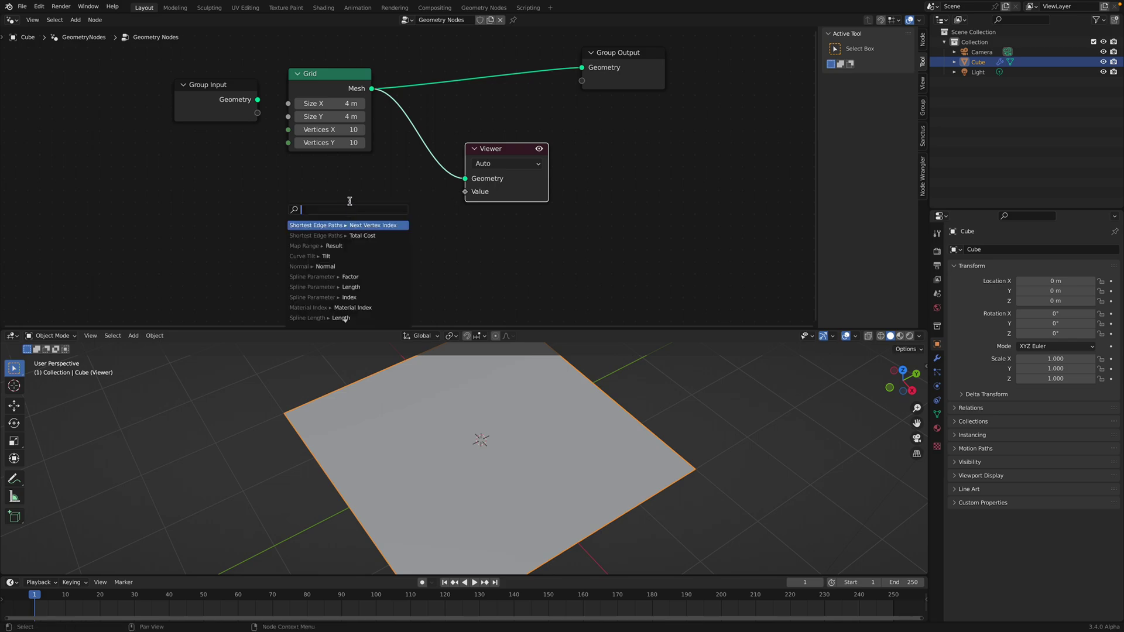
click(503, 165)
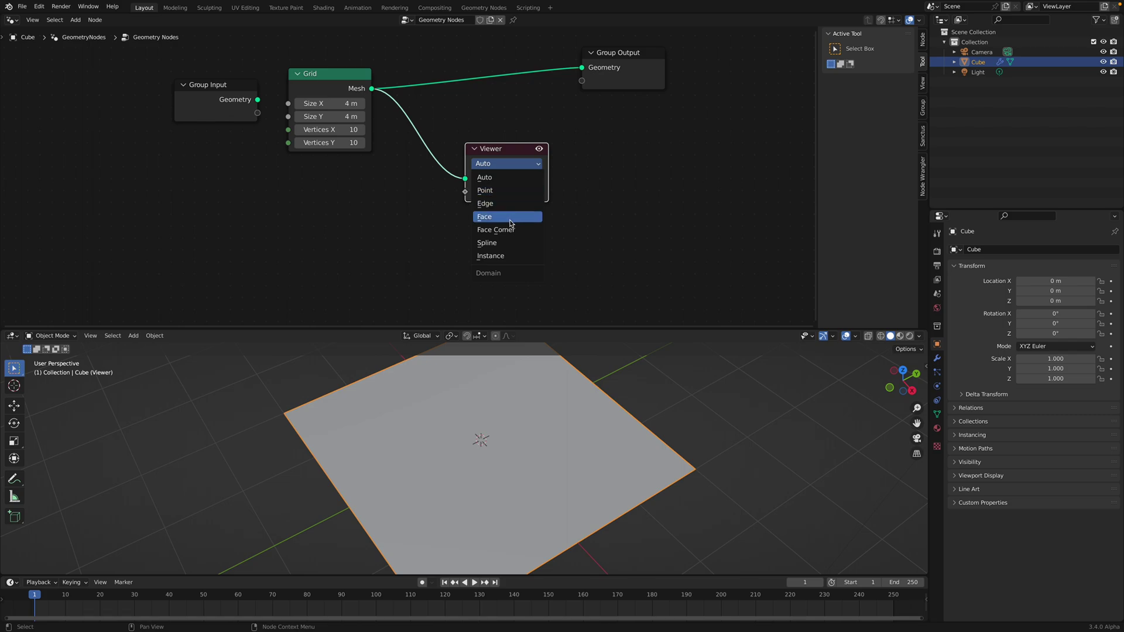
drag(516, 150, 528, 143)
scroll(433, 183, down, 2)
Step: Add a Position input node below the Grid node
middle_drag(420, 211, 408, 167)
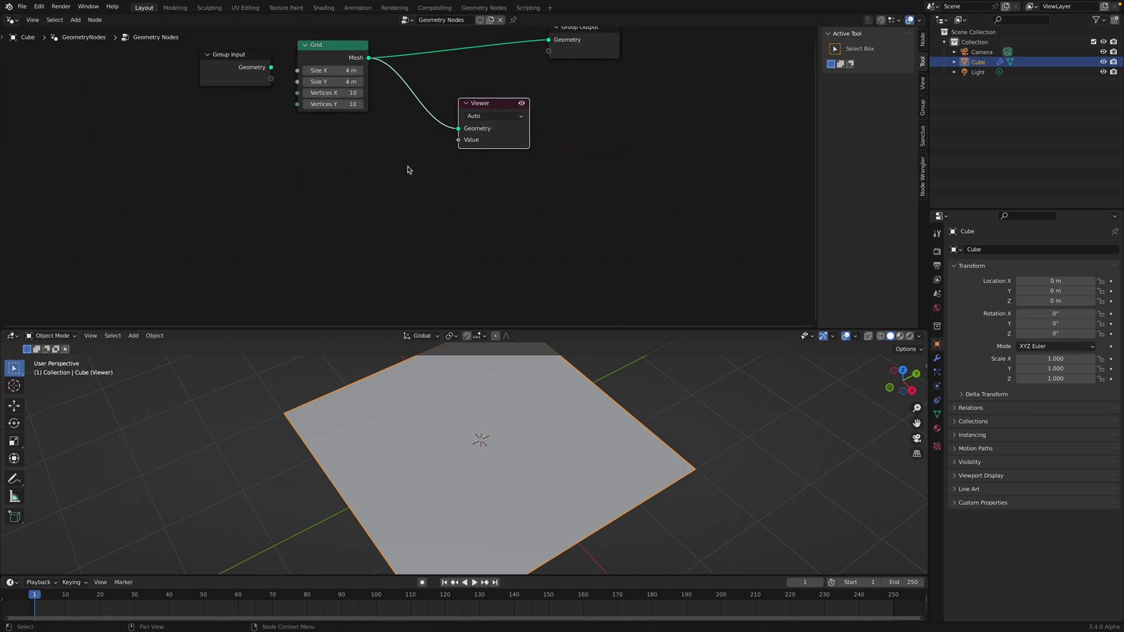
key(shift+a)
click(339, 178)
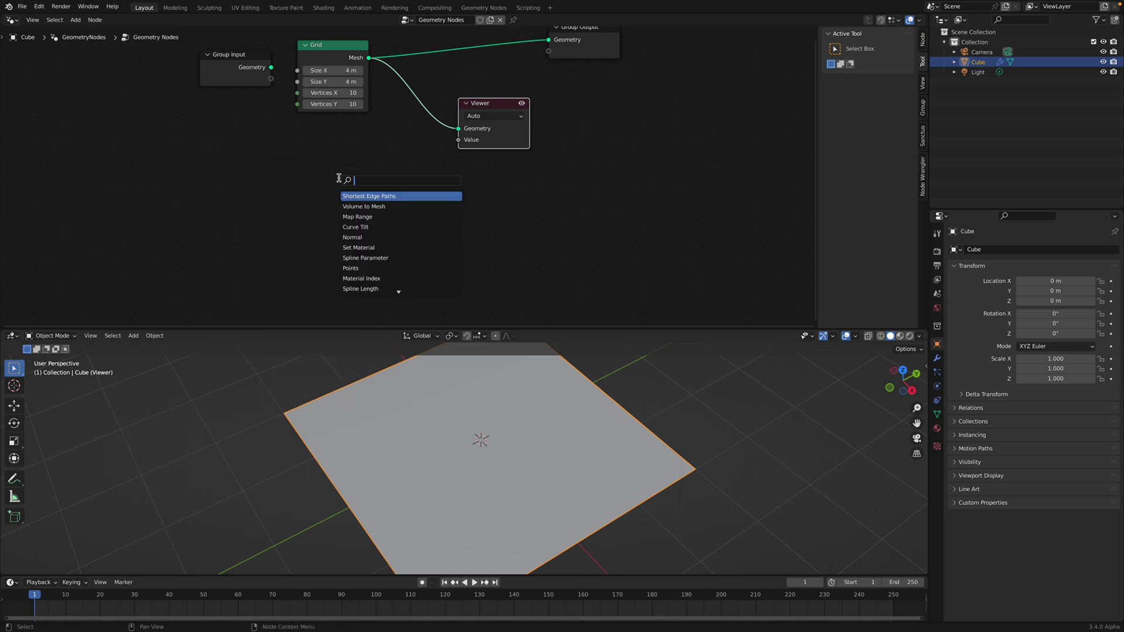
text(pos)
key(Return)
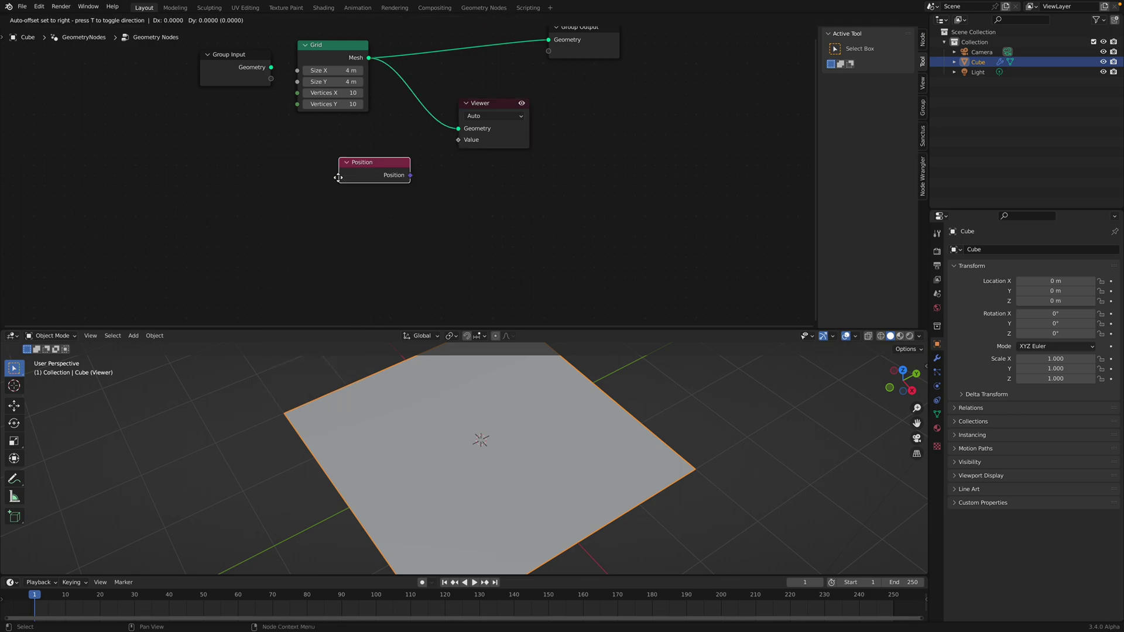
Step: Save the file to the Desktop folder as viewer_study_001.blend
key(super+s)
click(394, 548)
double_click(394, 548)
text(viewer_study_001.blend)
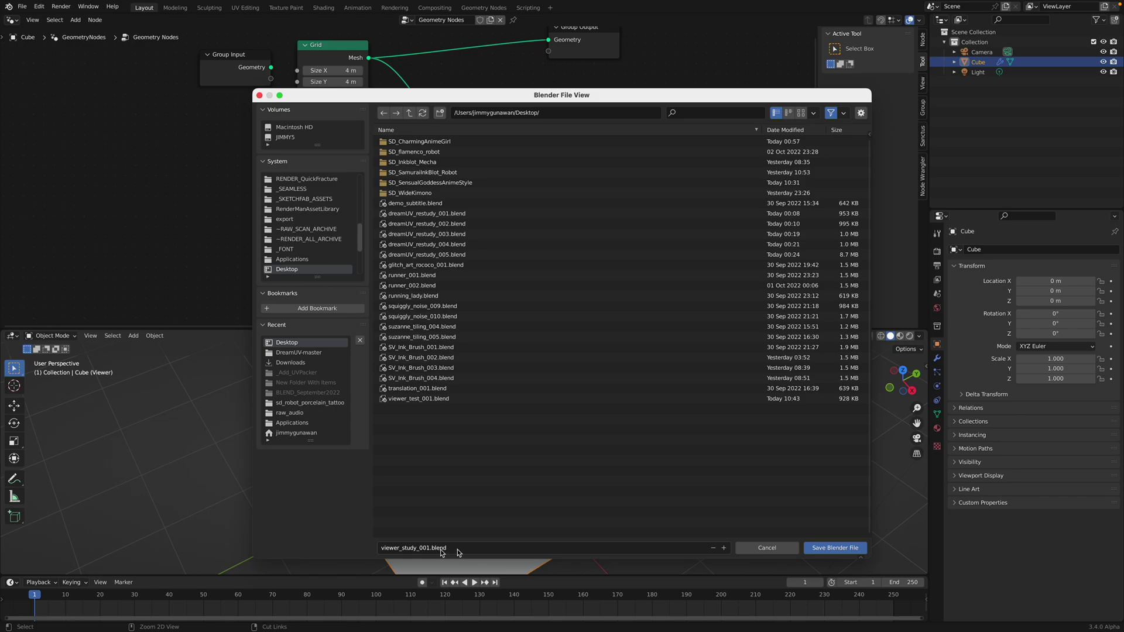
key(Return)
Step: Connect the Position output to the Viewer's Value input and enlarge the 3D viewport to inspect the overlay on the grid
drag(359, 195, 458, 140)
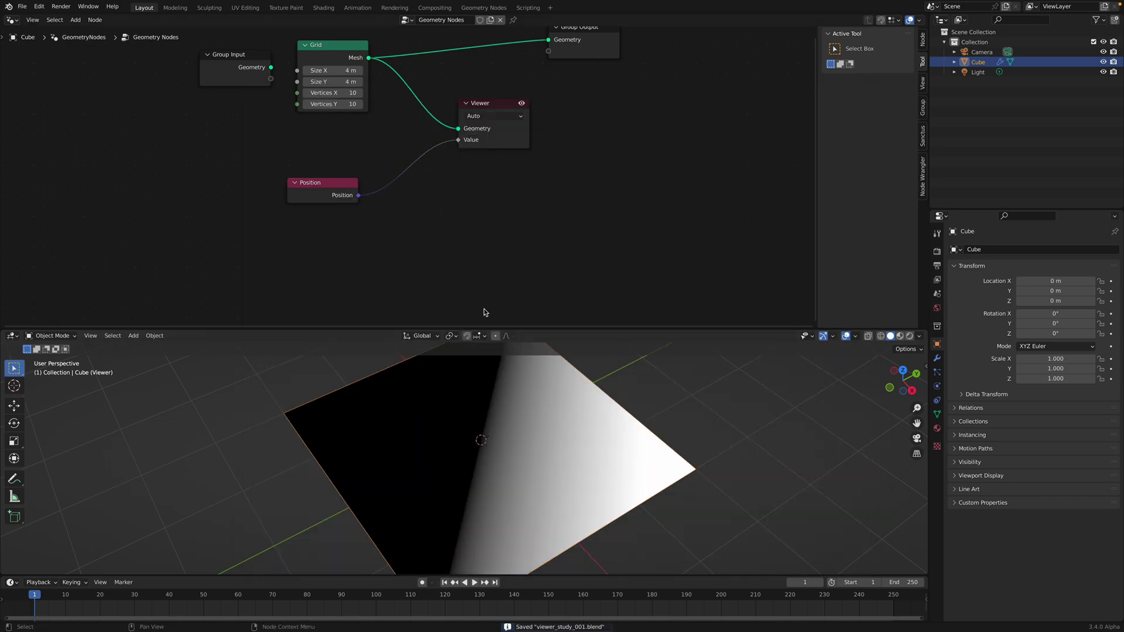
middle_drag(499, 375, 522, 375)
drag(544, 329, 539, 252)
middle_drag(508, 298, 527, 316)
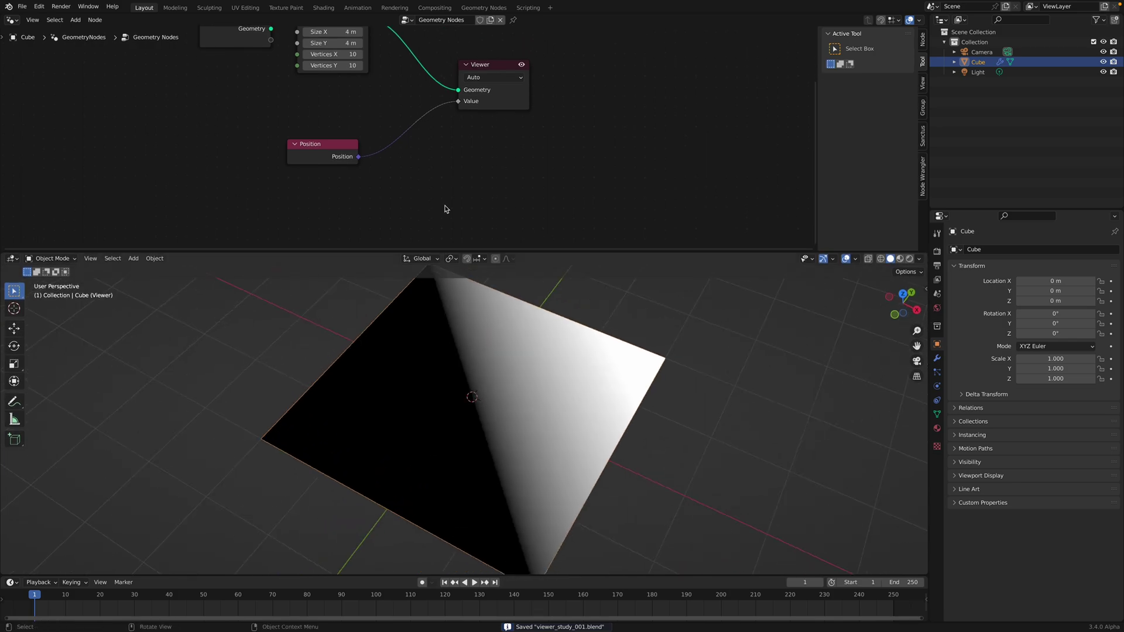
Step: Rearrange the Grid, Group Input and Viewer nodes to space out the node tree
middle_drag(396, 148, 365, 192)
scroll(365, 192, down, 1)
drag(290, 65, 259, 66)
drag(202, 71, 179, 74)
middle_drag(479, 348, 436, 233)
click(445, 117)
drag(445, 117, 456, 104)
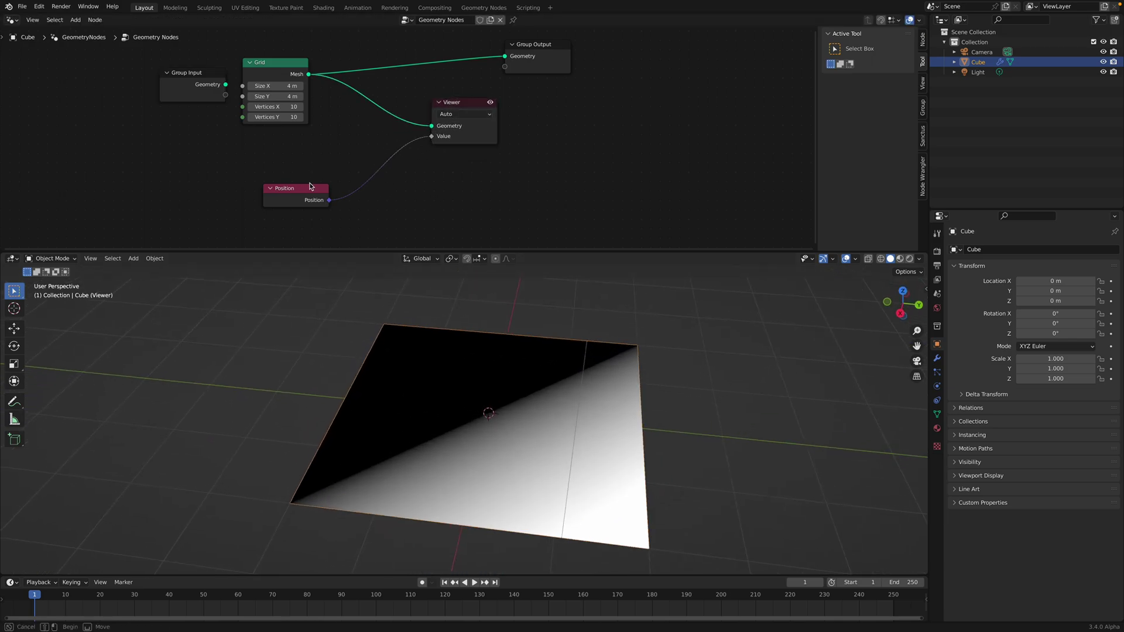
Step: Preview the Viewer with the Point, Edge and Face domains and set it back to Auto
click(461, 115)
click(461, 135)
click(462, 116)
click(461, 146)
click(461, 115)
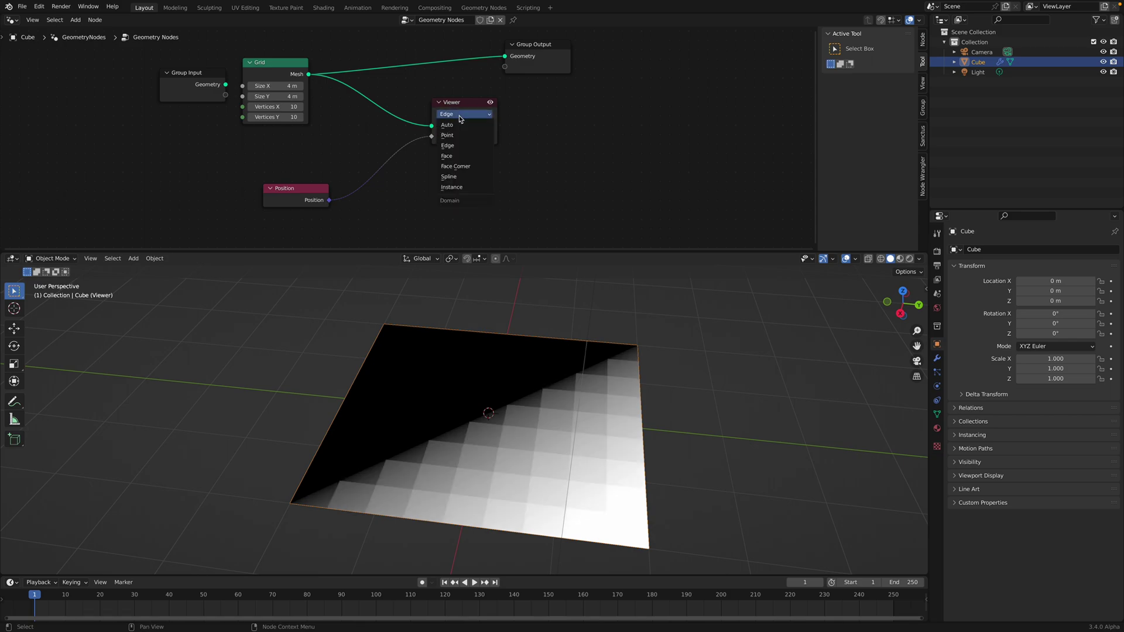
click(463, 155)
click(462, 116)
click(462, 125)
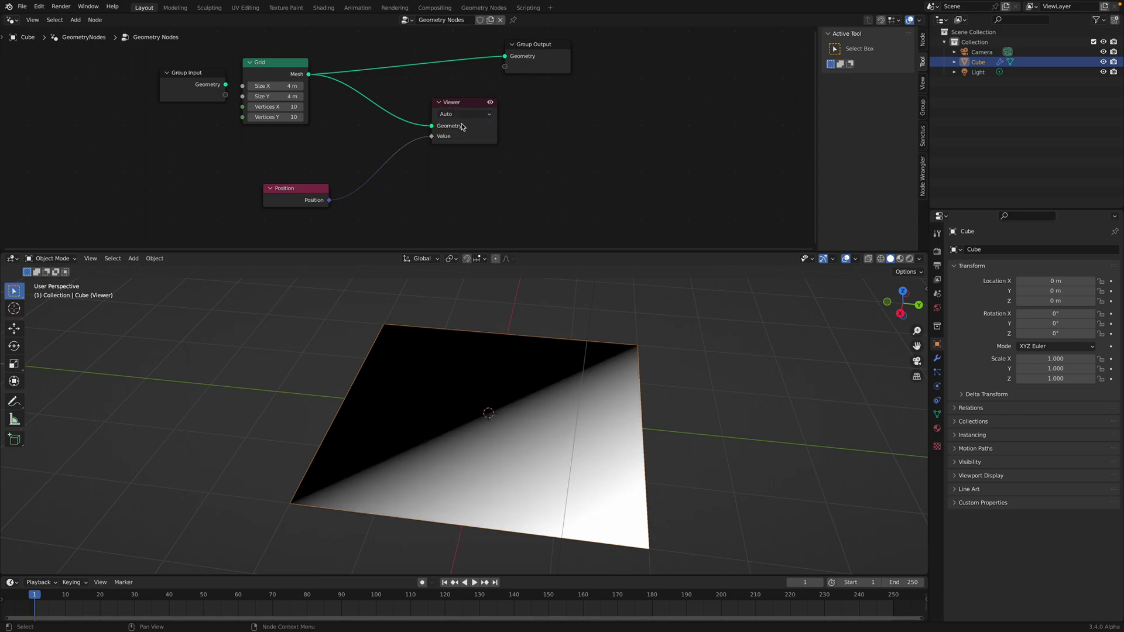
Step: Add a Noise Texture node and connect its Color output to the Viewer's Value input in place of Position
drag(301, 190, 306, 168)
key(shift+a)
text(nois)
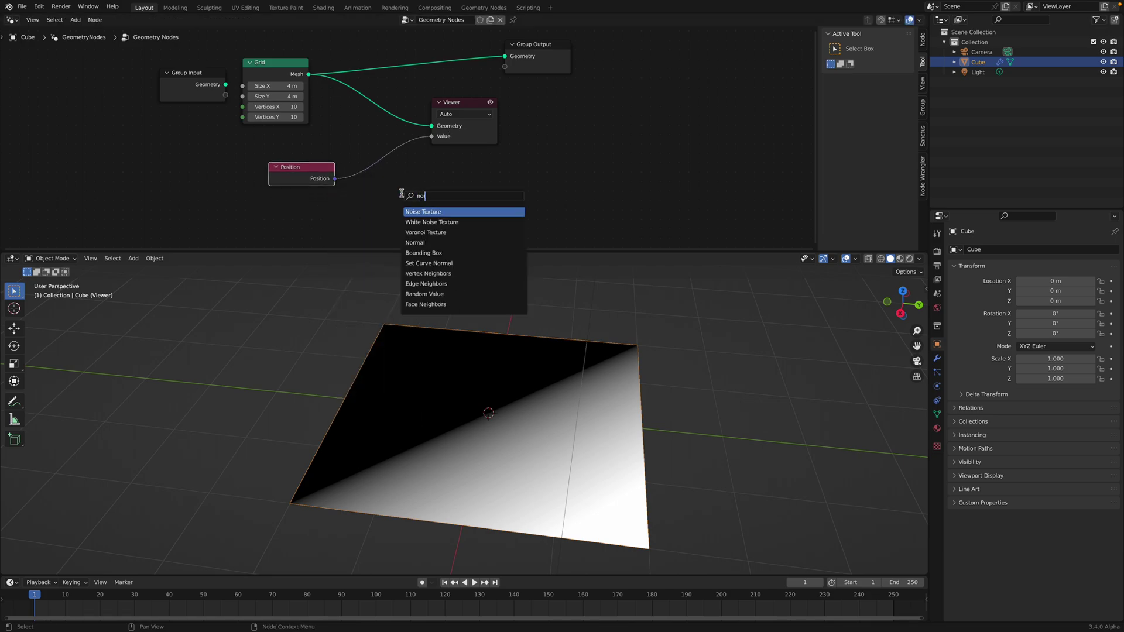
key(Return)
click(397, 195)
scroll(398, 195, down, 2)
key(ctrl+s)
drag(449, 192, 468, 105)
drag(525, 69, 568, 70)
drag(461, 103, 476, 102)
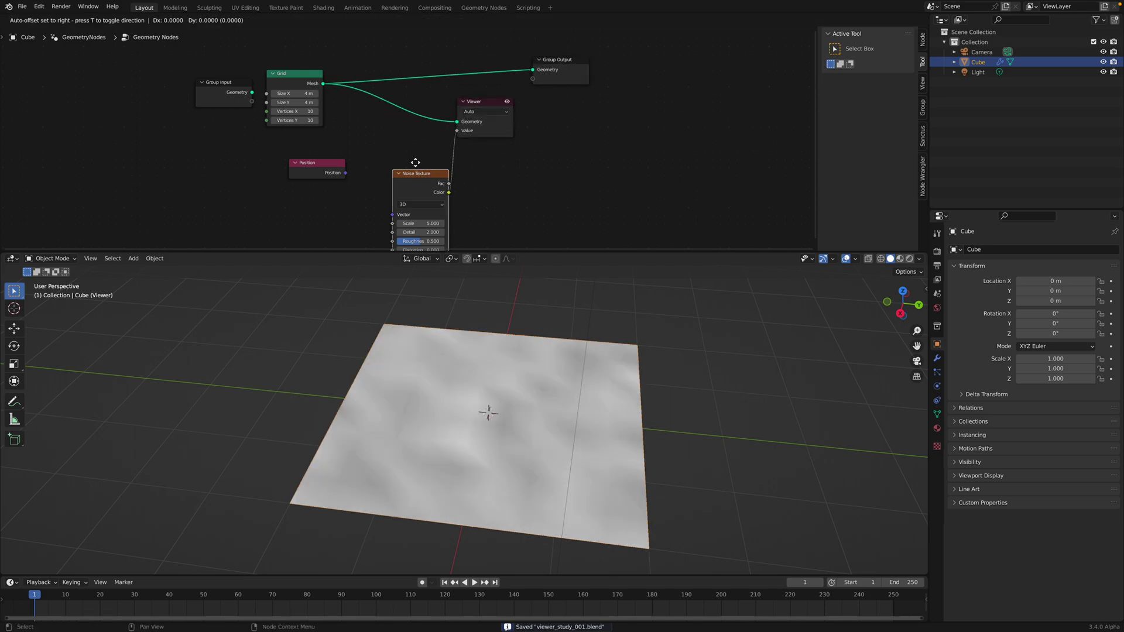
Step: Save the file and connect the Position output to the Noise Texture's Vector input
scroll(455, 161, up, 1)
middle_drag(548, 363, 485, 383)
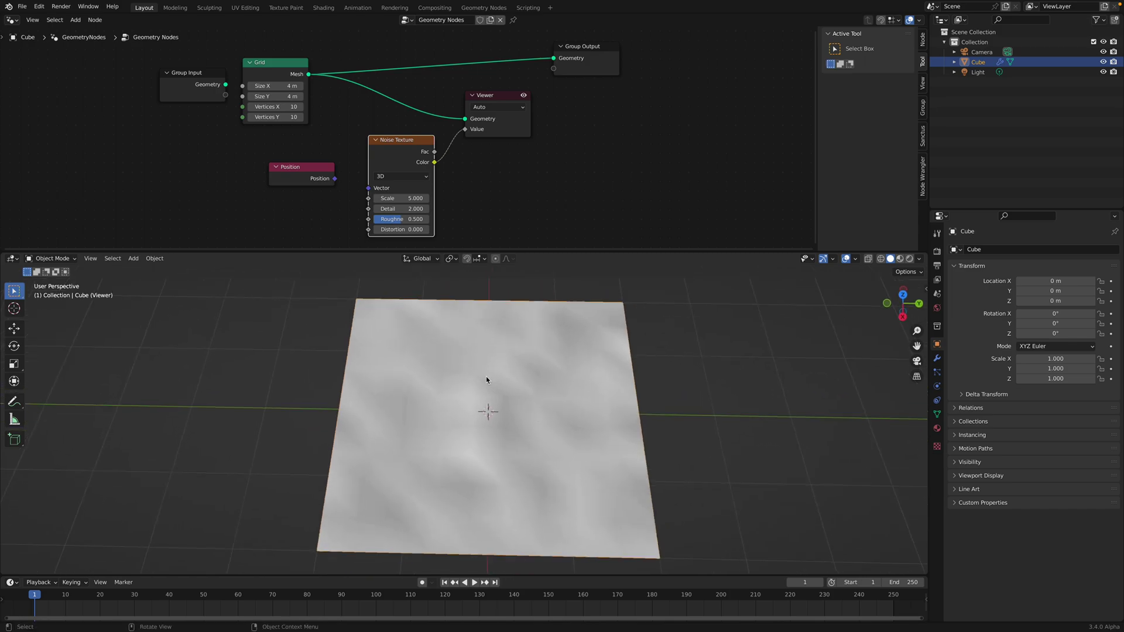
mouse_move(442, 424)
middle_down()
mouse_move(444, 359)
mouse_move(430, 408)
middle_up()
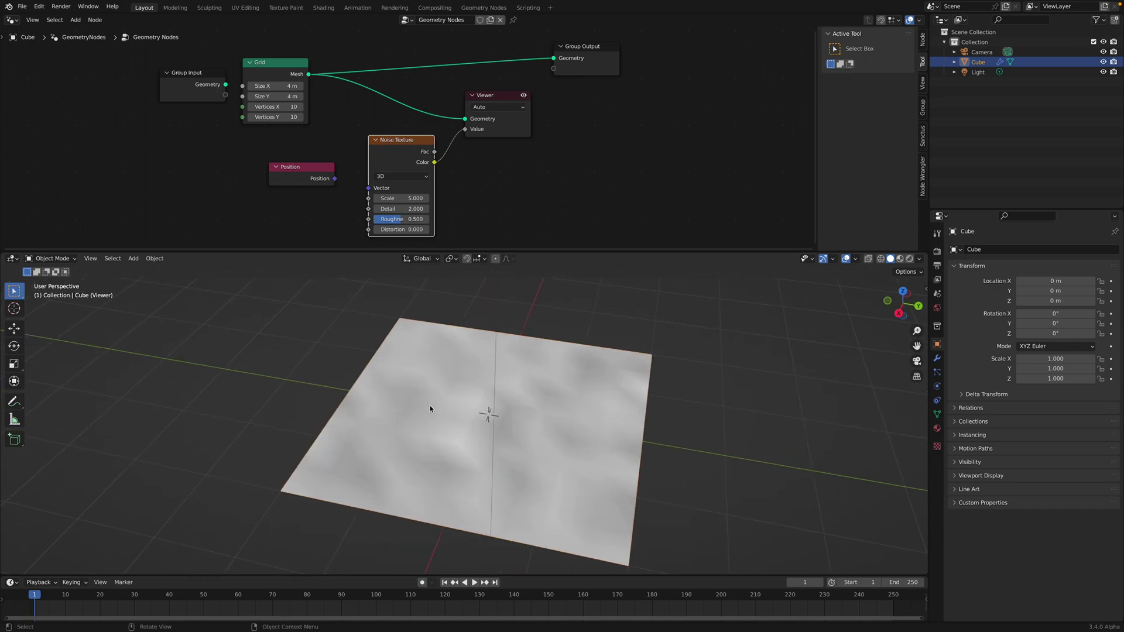
key(ctrl+s)
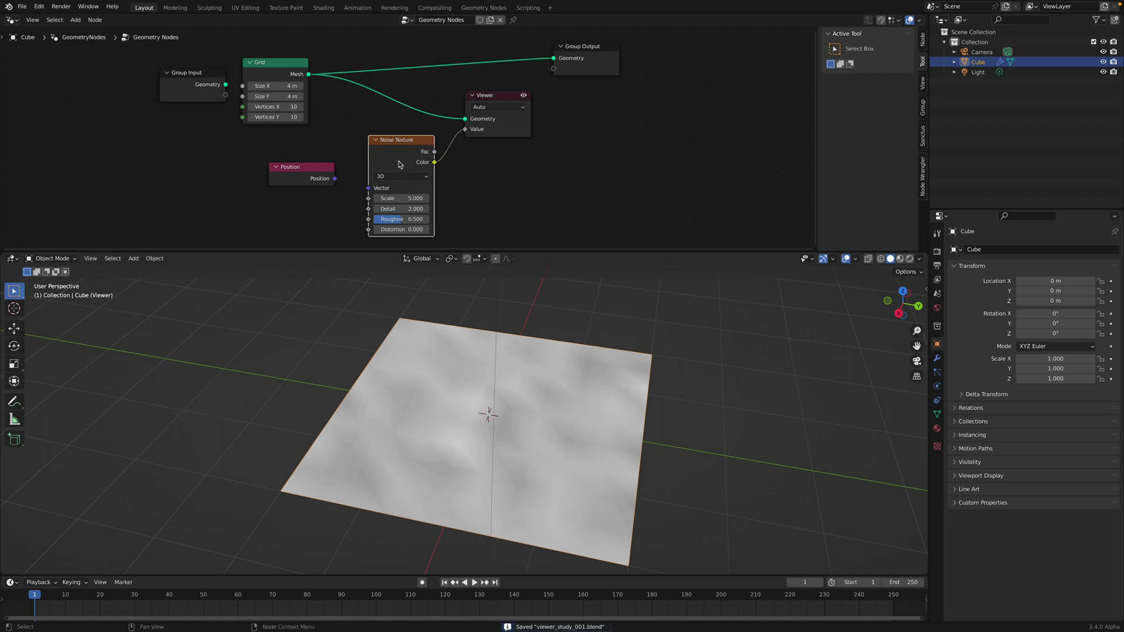
drag(316, 176, 369, 188)
mouse_move(393, 150)
mouse_down()
mouse_move(371, 139)
mouse_move(472, 130)
mouse_up()
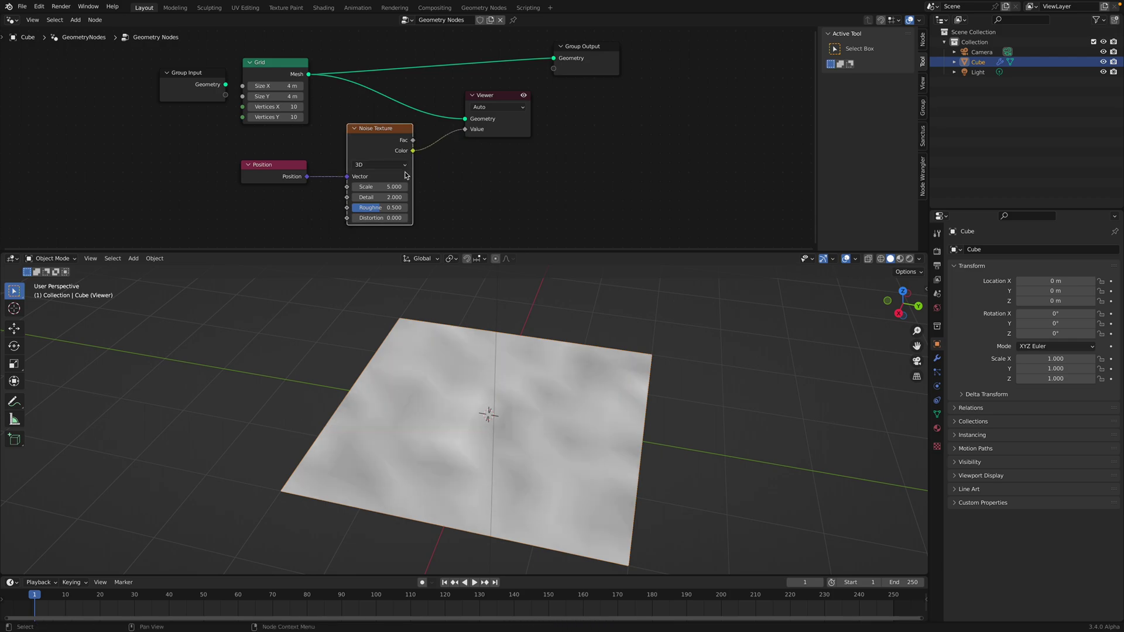
Step: Set the Noise Texture's Scale to 5.420 and save the file
shift+drag(381, 186, 400, 186)
key(ctrl+s)
middle_drag(556, 334, 553, 339)
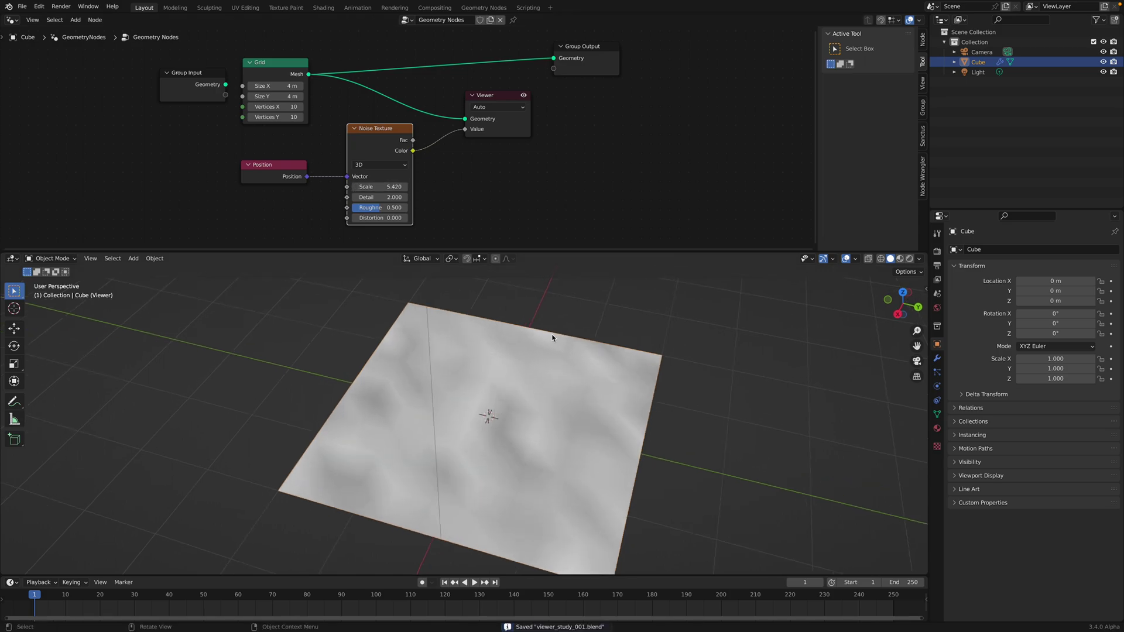
Step: Move the Viewer and Group Output nodes away from the Grid to make room for another node between them
drag(510, 98, 520, 96)
drag(586, 50, 608, 52)
middle_drag(547, 77, 569, 81)
drag(304, 79, 387, 65)
middle_drag(472, 95, 421, 103)
drag(573, 62, 617, 57)
drag(485, 105, 542, 111)
middle_drag(473, 107, 508, 122)
drag(371, 81, 307, 66)
middle_drag(443, 121, 437, 132)
Step: Insert a Subdivide Mesh node between the Grid and Group Output, connect it to the Viewer's Geometry input, and save the file
key(shift+a)
text(s)
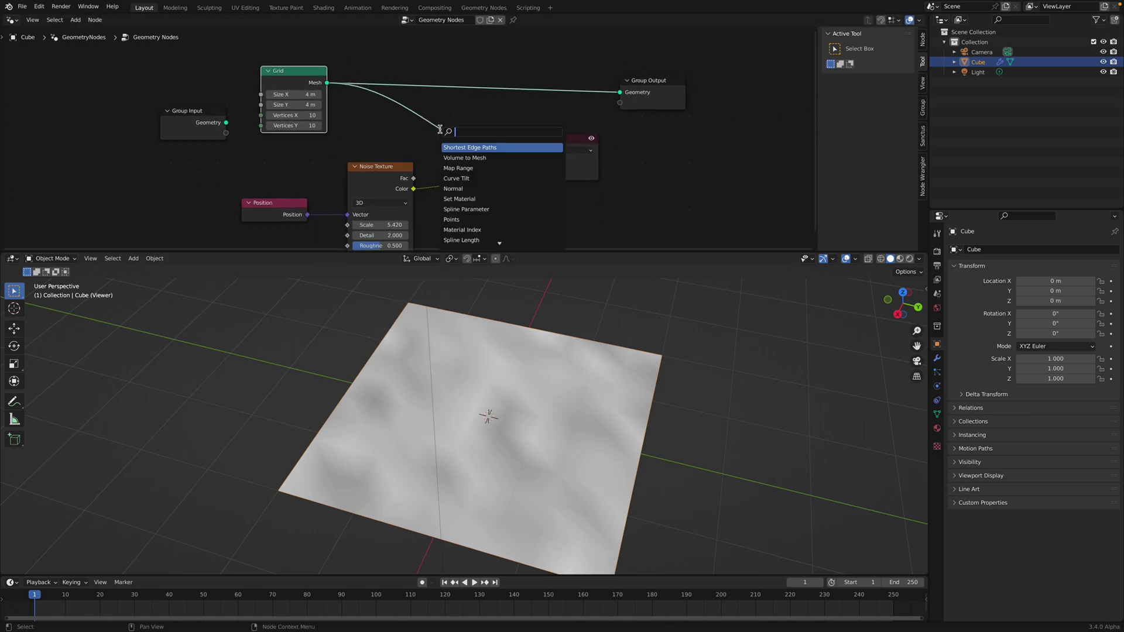
text(sub)
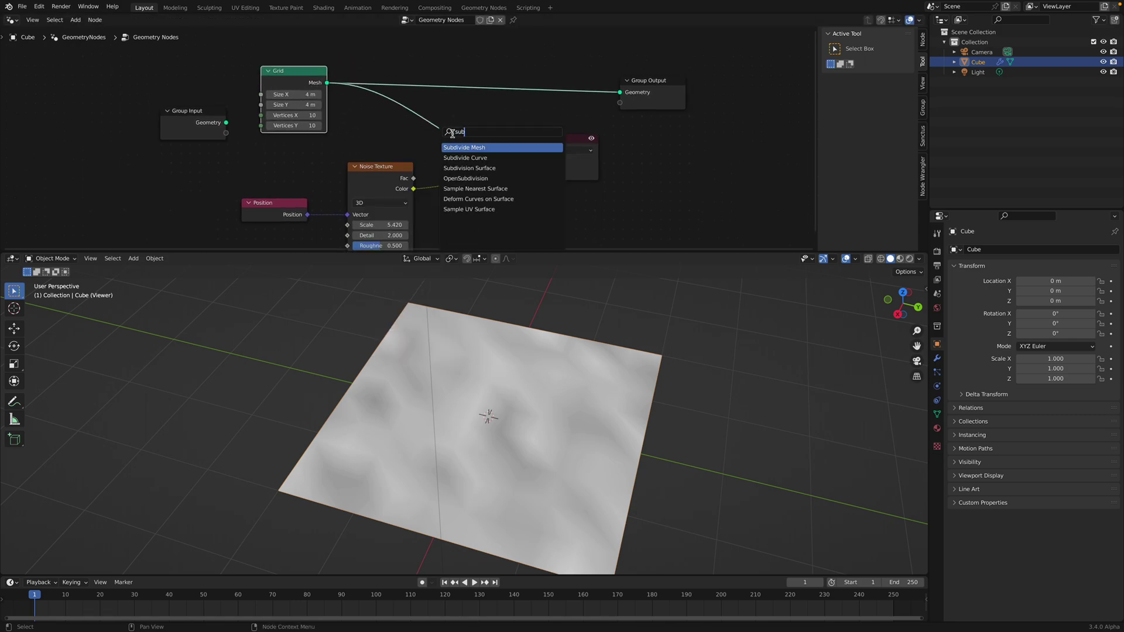
key(Return)
click(436, 92)
drag(485, 71, 533, 162)
middle_drag(572, 326, 567, 368)
key(ctrl+s)
middle_drag(403, 187, 403, 143)
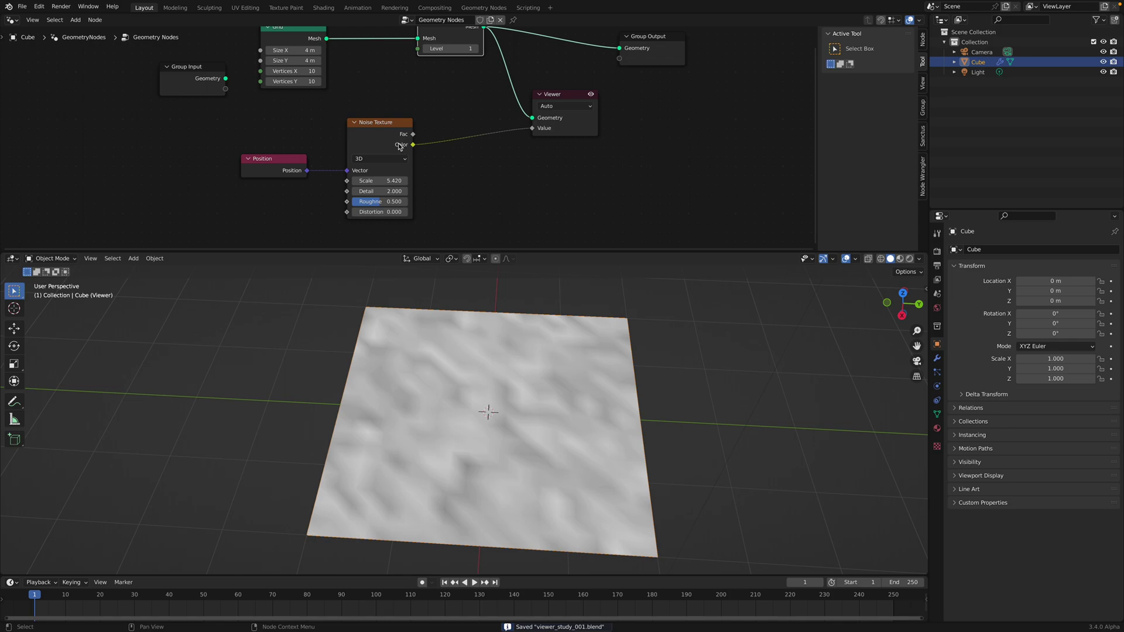
Step: Set the Noise Texture's Scale to 7.420 and slightly reposition the Noise Texture and Viewer nodes
drag(386, 130, 385, 125)
drag(391, 175, 422, 179)
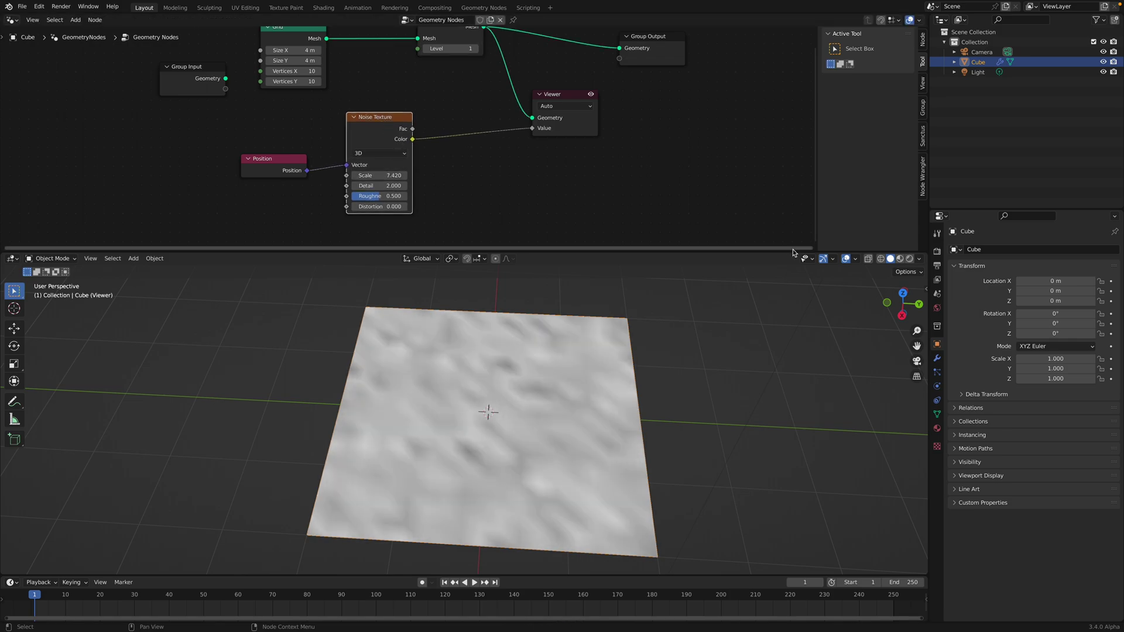
middle_drag(565, 162, 559, 185)
click(551, 117)
drag(552, 117, 548, 107)
Step: Set the Grid's Vertices X and Vertices Y to 41 and save the file
middle_drag(490, 142, 495, 175)
drag(289, 91, 343, 128)
text(3)
key(Return)
text(5)
key(Return)
middle_drag(409, 169, 405, 127)
key(ctrl+s)
Step: Set the Noise Texture's Scale to 3.300 and switch the Viewer's Value input between Fac and Color, ending on Fac
mouse_move(387, 189)
mouse_down()
mouse_move(406, 189)
mouse_move(375, 189)
mouse_up()
drag(401, 141, 515, 134)
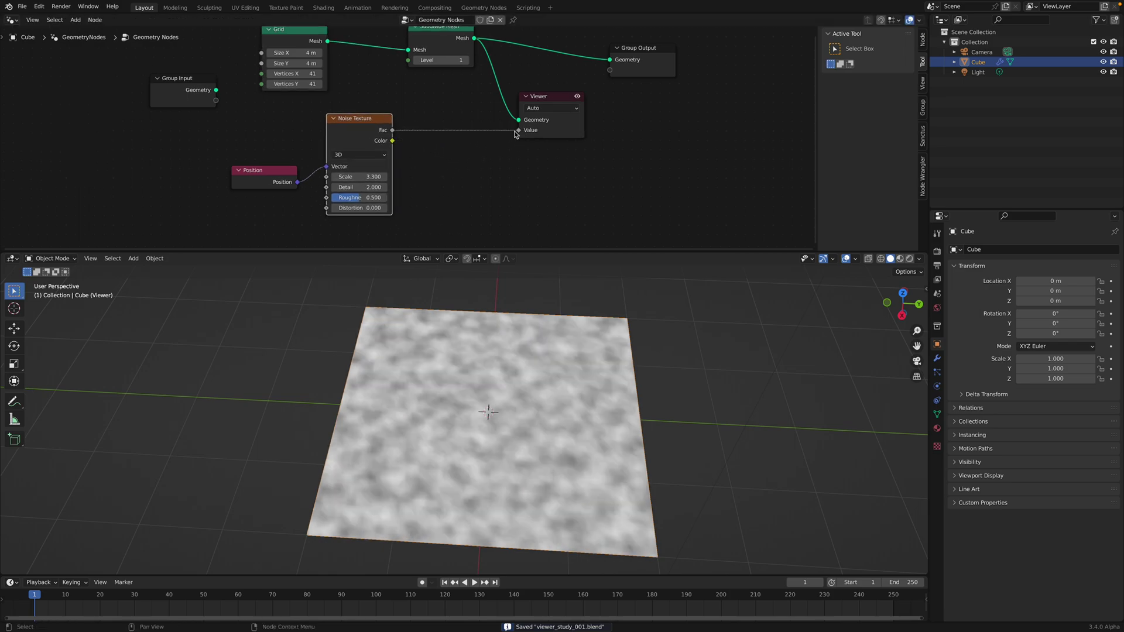
drag(393, 141, 519, 130)
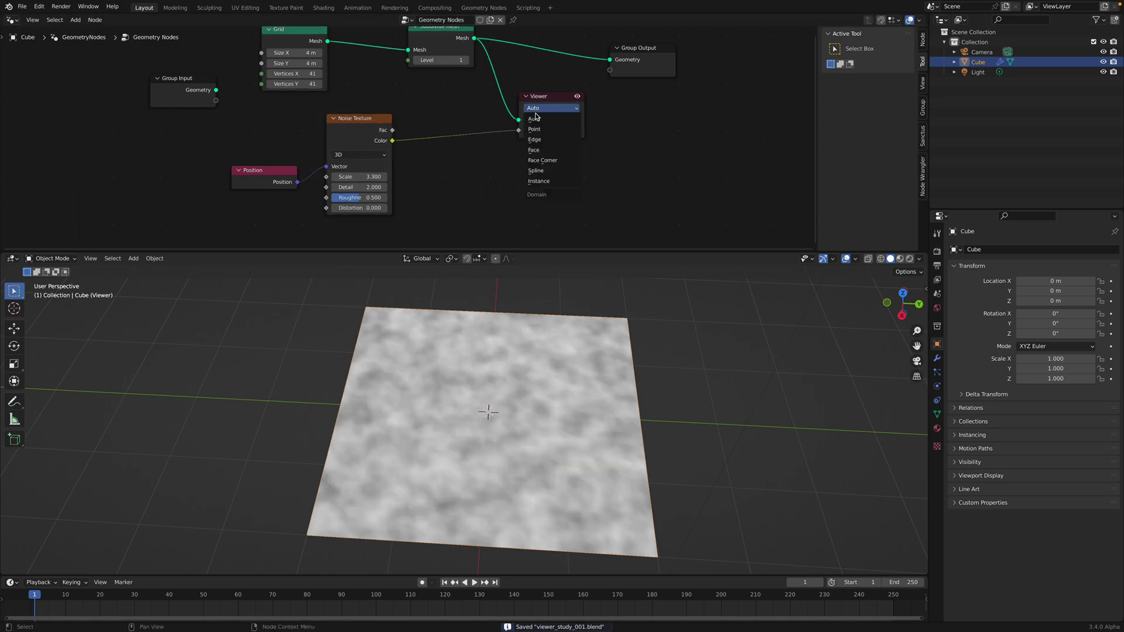
drag(541, 96, 530, 98)
drag(393, 130, 507, 132)
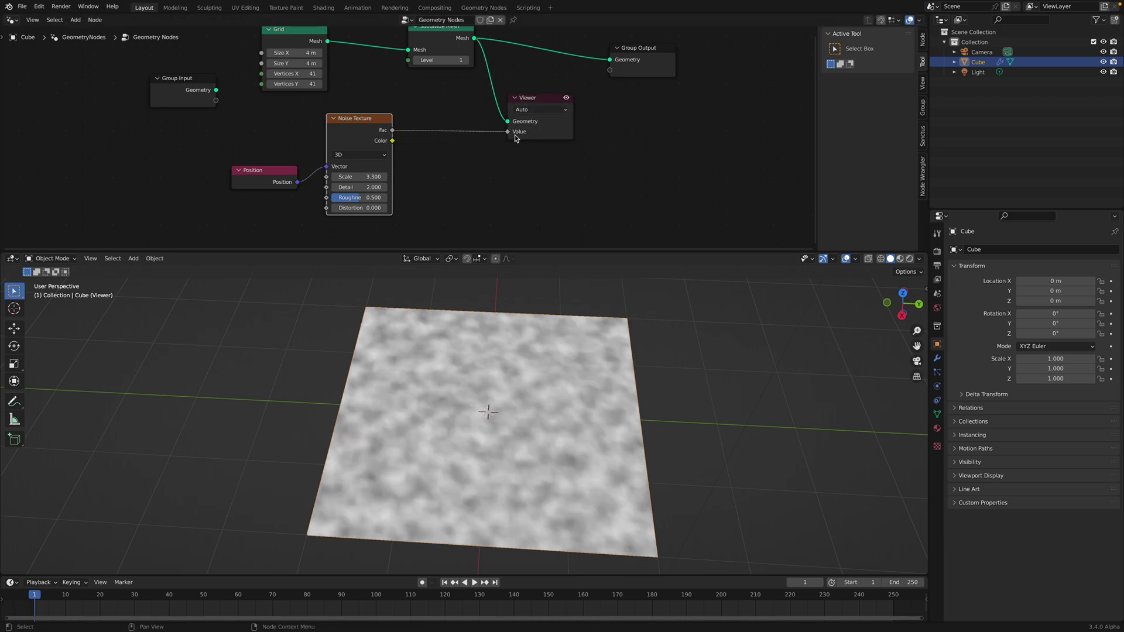
Step: Preview the Noise Texture's Color output on the grid through the Viewer node
middle_drag(533, 162, 495, 178)
scroll(495, 178, up, 4)
scroll(502, 170, down, 4)
scroll(498, 147, up, 1)
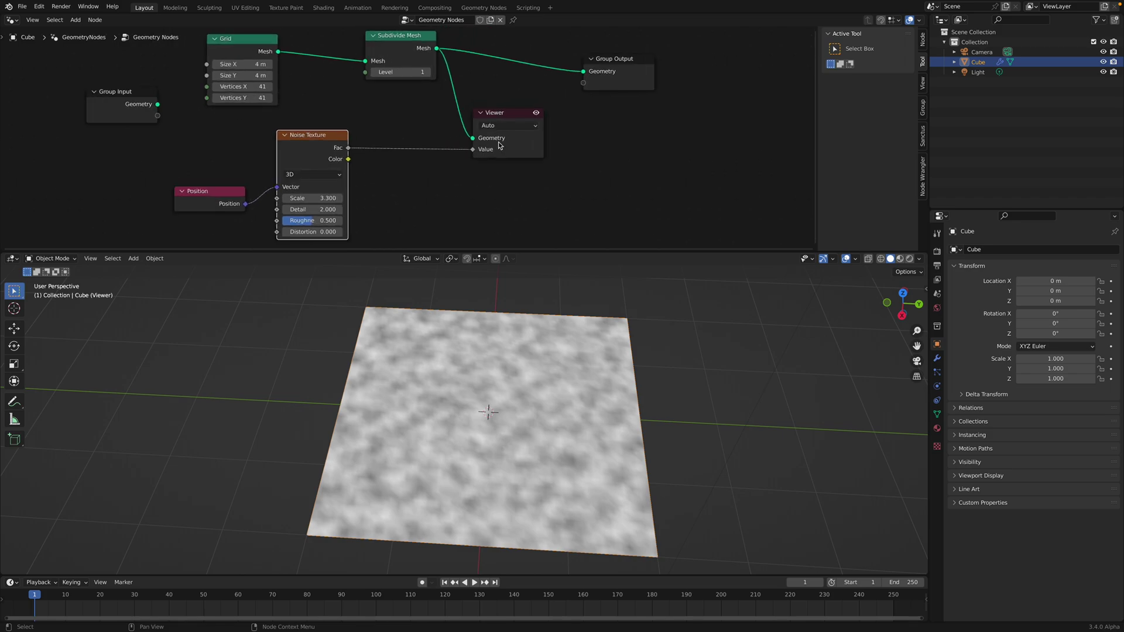
scroll(436, 154, up, 1)
mouse_move(338, 138)
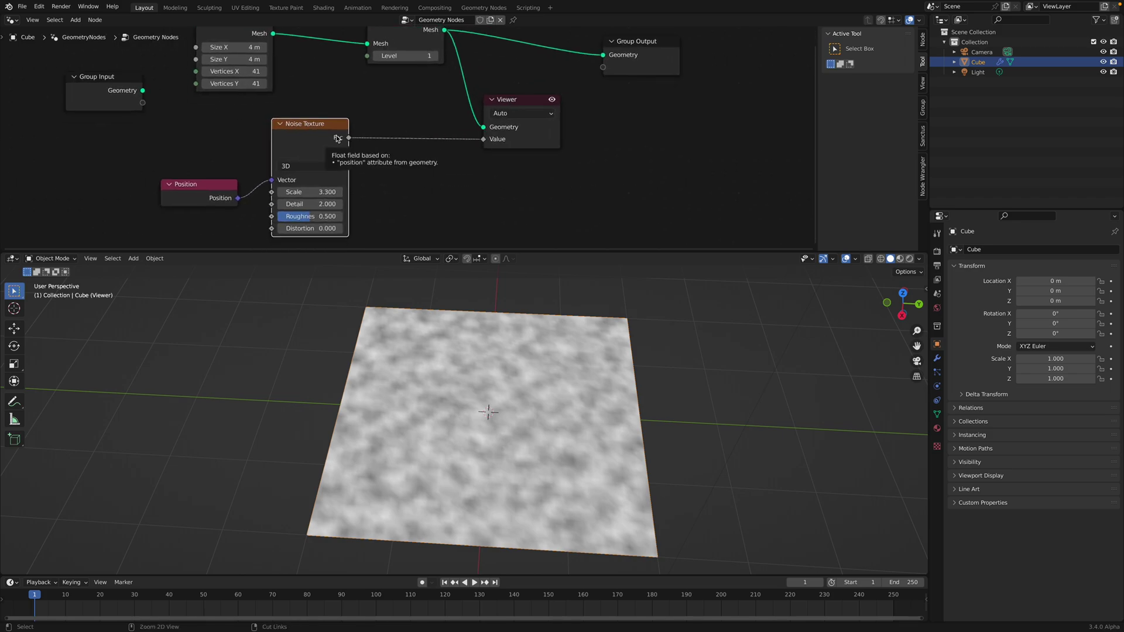
scroll(345, 131, down, 2)
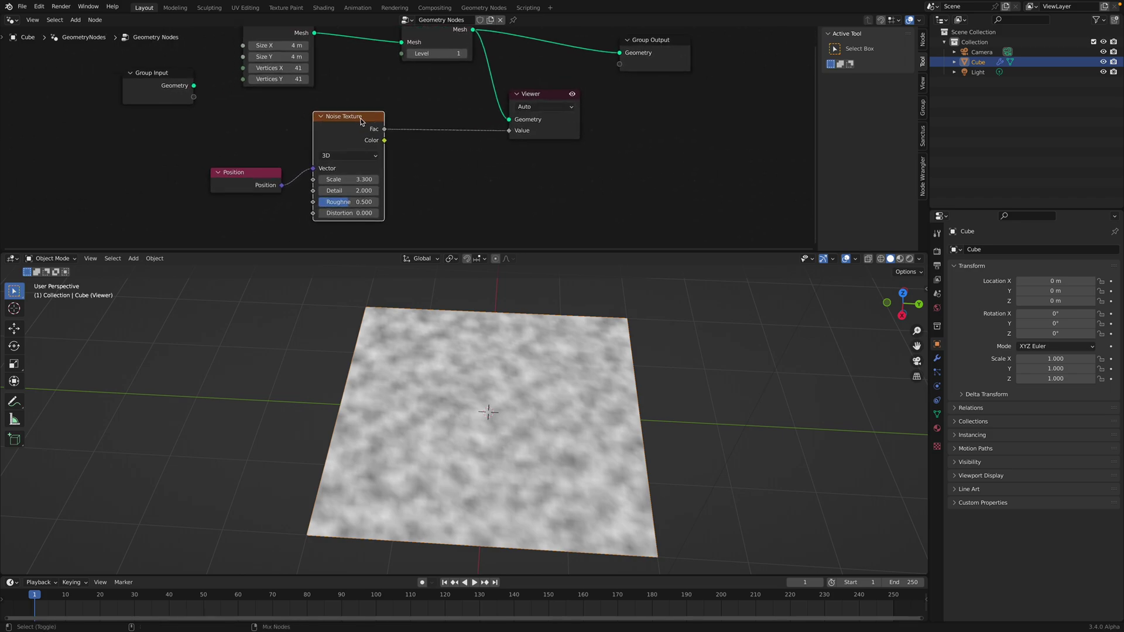
ctrl+shift+click(360, 121)
middle_drag(549, 315, 519, 396)
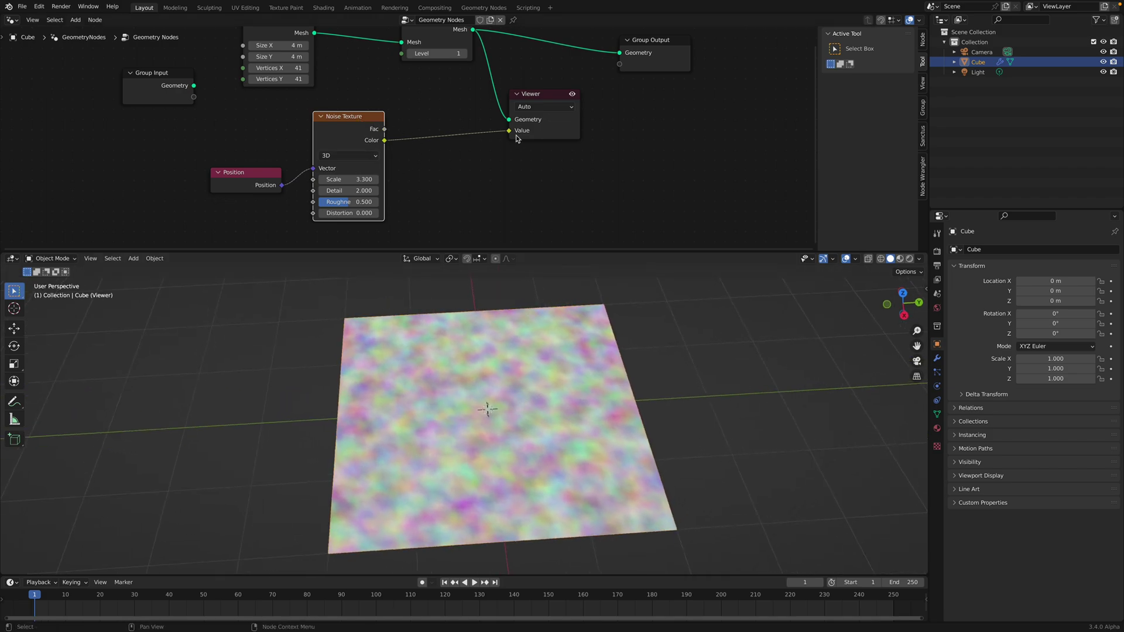
scroll(549, 132, up, 1)
middle_drag(563, 132, 533, 140)
scroll(504, 142, down, 1)
middle_drag(519, 409, 500, 420)
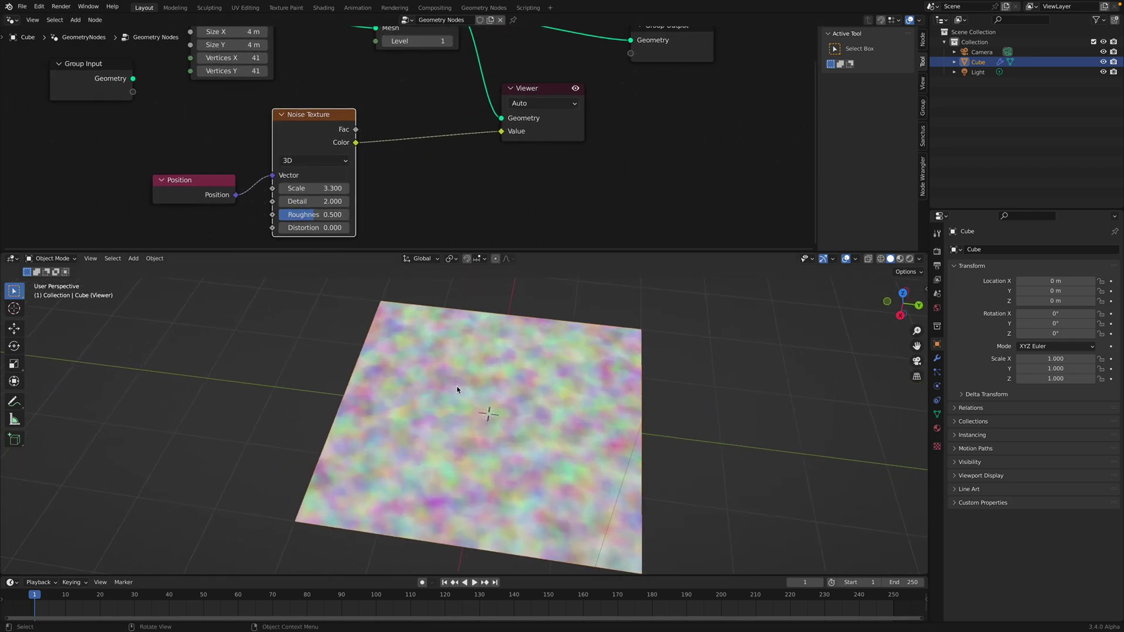
Step: Move the Noise Texture closer to the Viewer, reposition the Subdivide Mesh node, and save the file
drag(328, 135, 373, 137)
scroll(415, 148, down, 1)
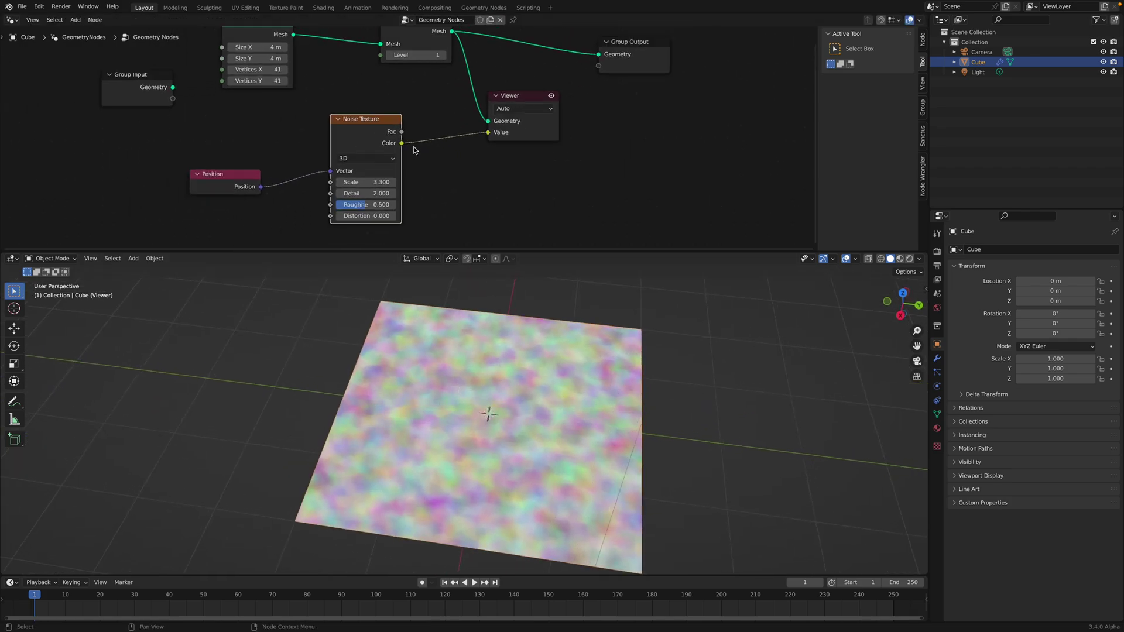
drag(378, 132, 388, 135)
middle_drag(382, 113, 381, 147)
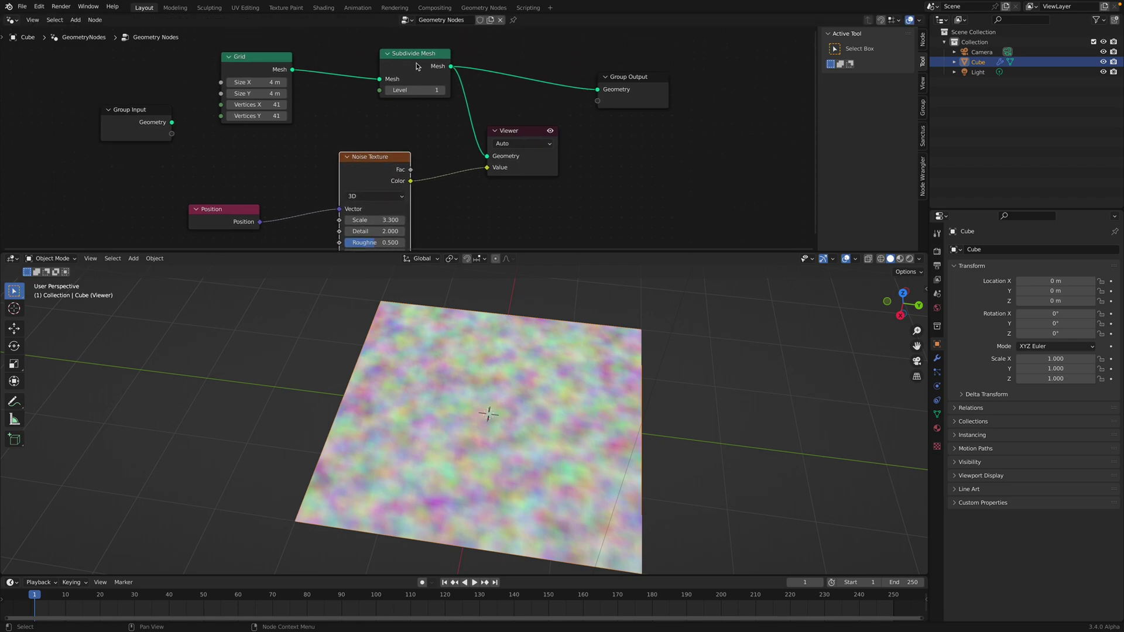
click(408, 71)
key(super+s)
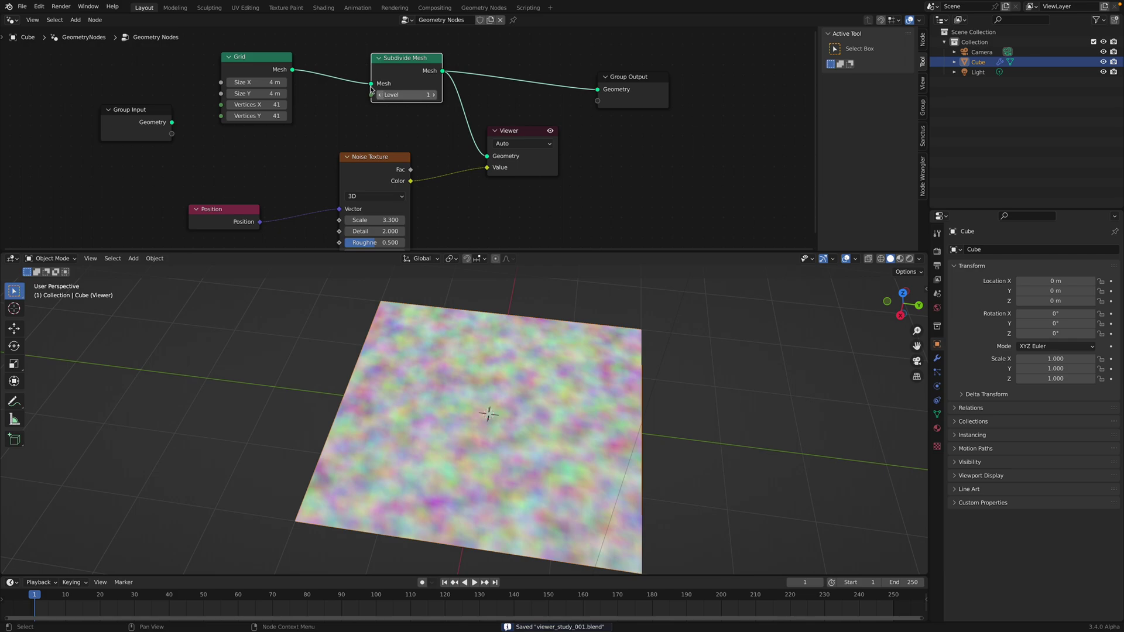
Step: Find the Node Wrangler add-on in the preferences, examine its details, and close the preferences
click(38, 6)
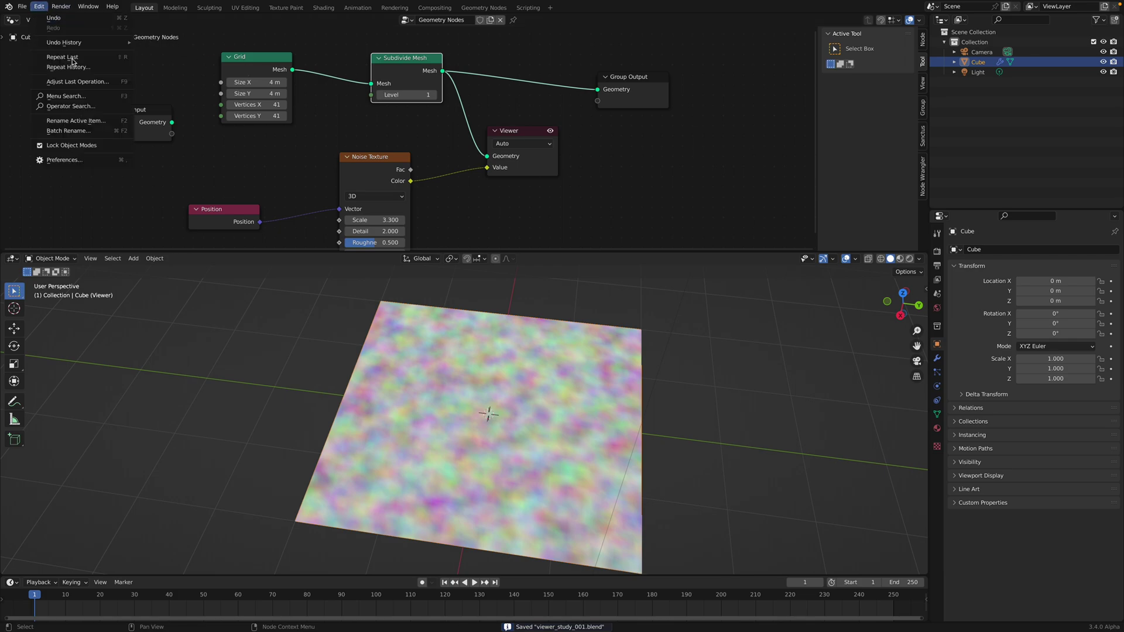
click(90, 157)
text(node)
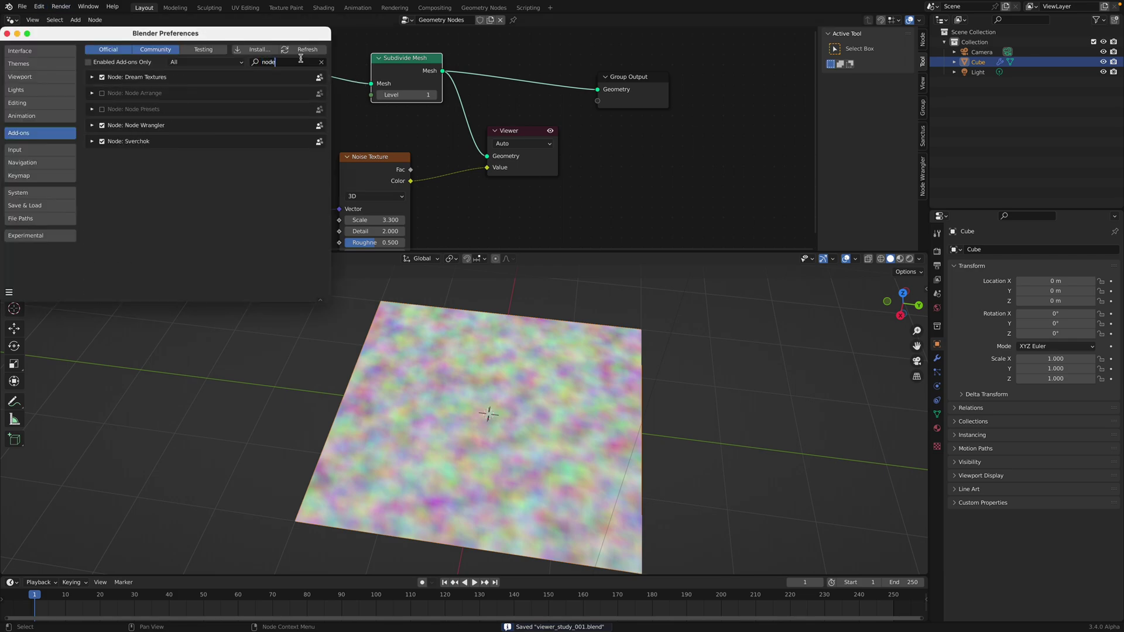
click(92, 126)
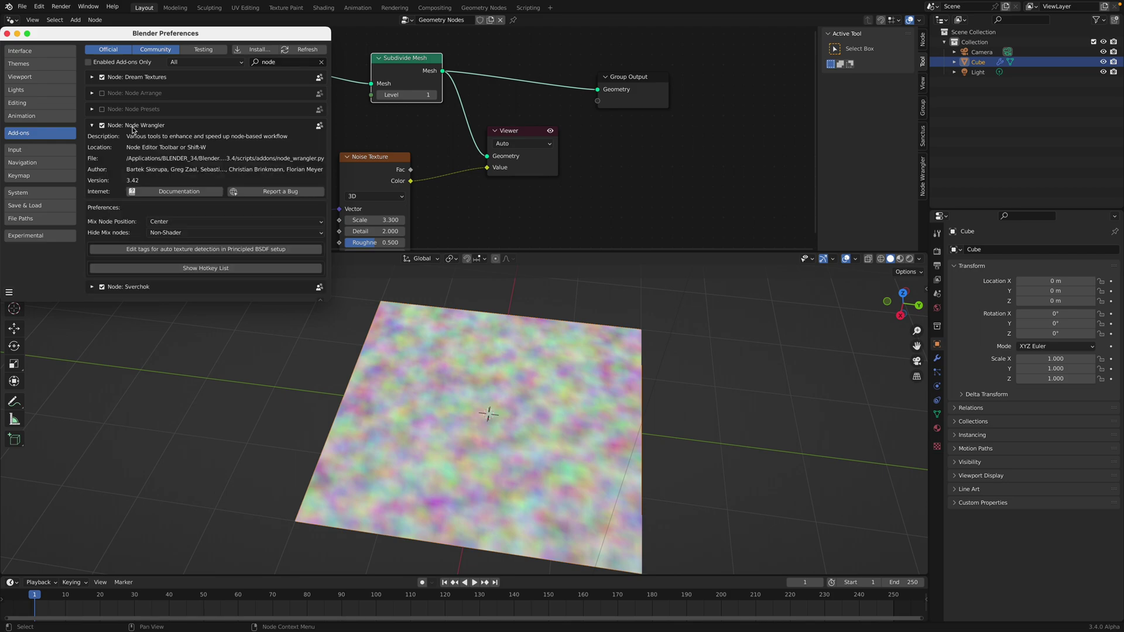
drag(195, 43, 274, 51)
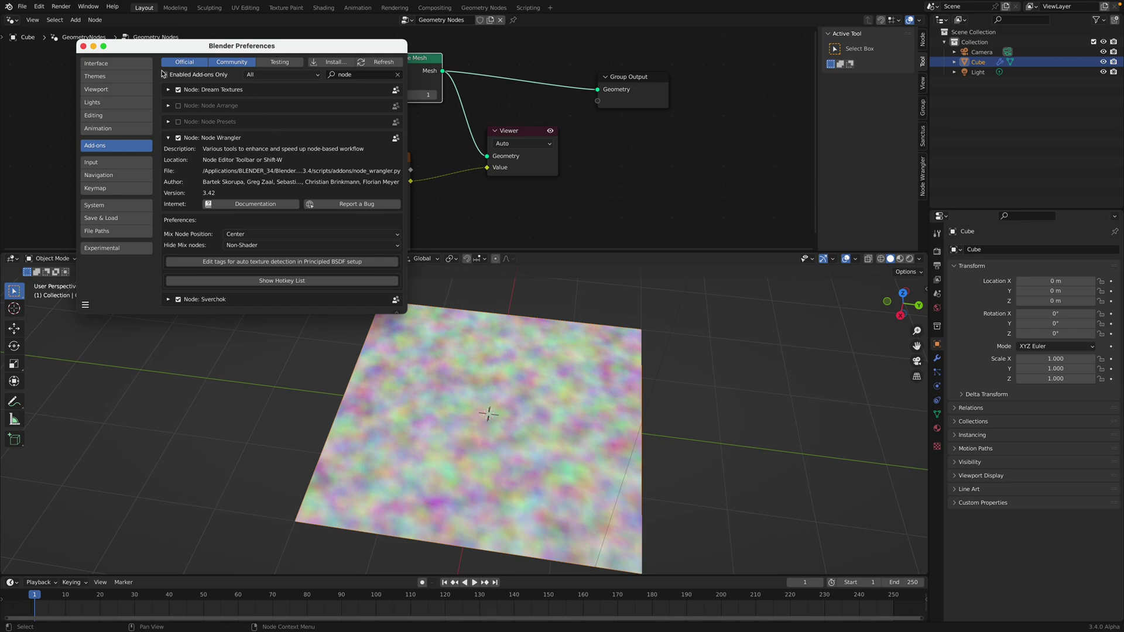
click(84, 46)
drag(535, 135, 542, 133)
middle_drag(575, 359, 557, 356)
drag(523, 133, 514, 133)
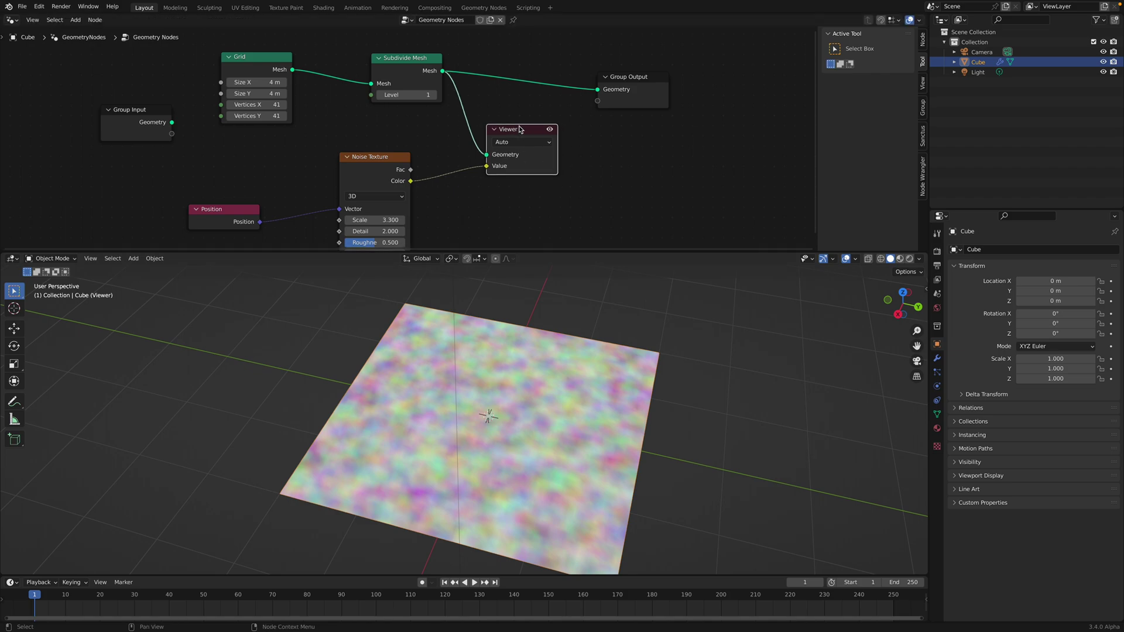
middle_drag(519, 130, 540, 129)
scroll(550, 129, down, 1)
scroll(517, 122, up, 2)
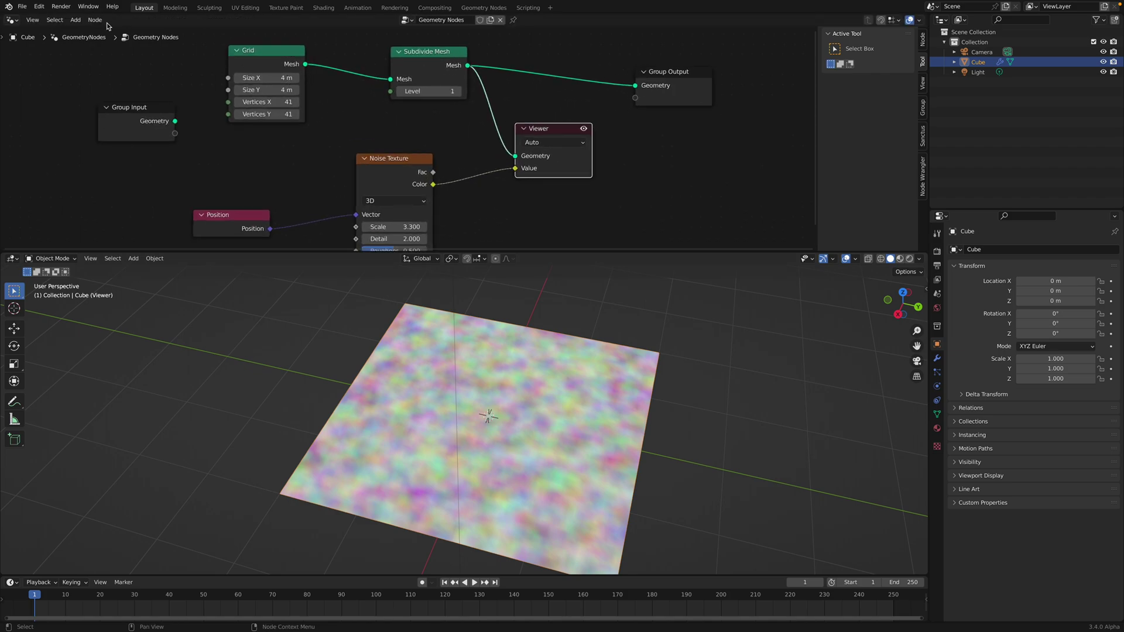
Step: Show the splash screen to check the program version and dismiss it
click(22, 6)
click(12, 18)
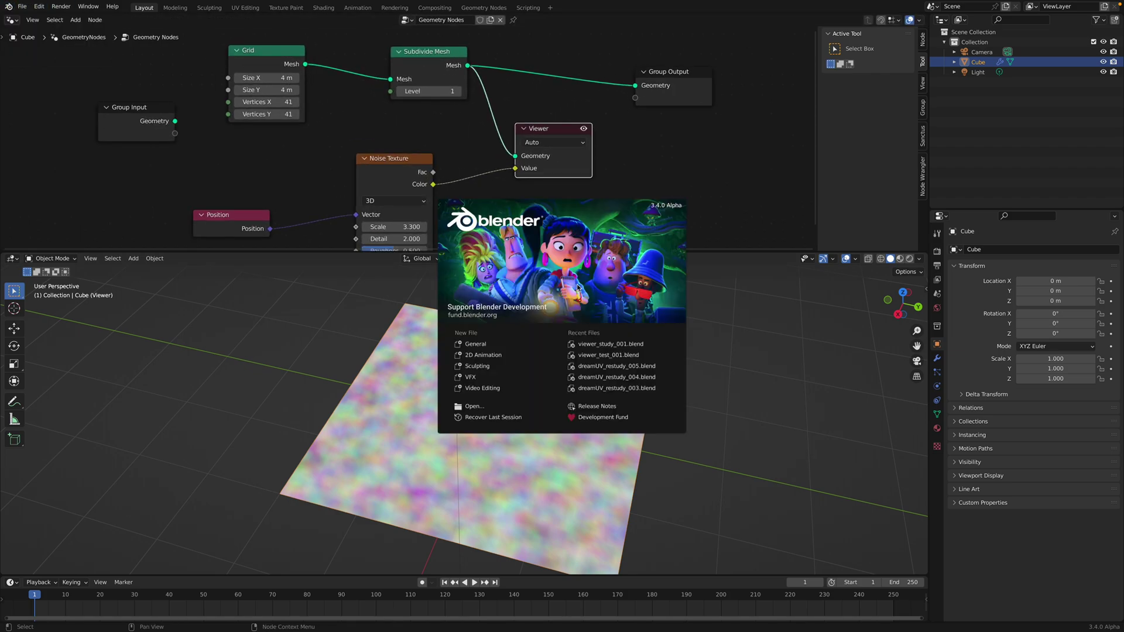
click(631, 175)
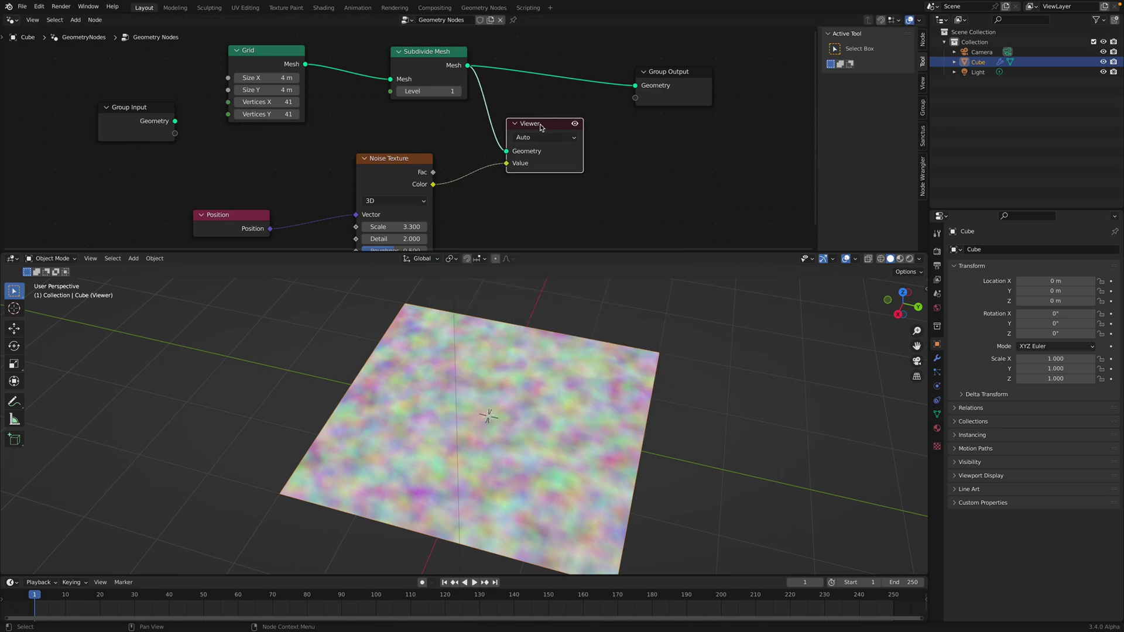
scroll(521, 141, down, 1)
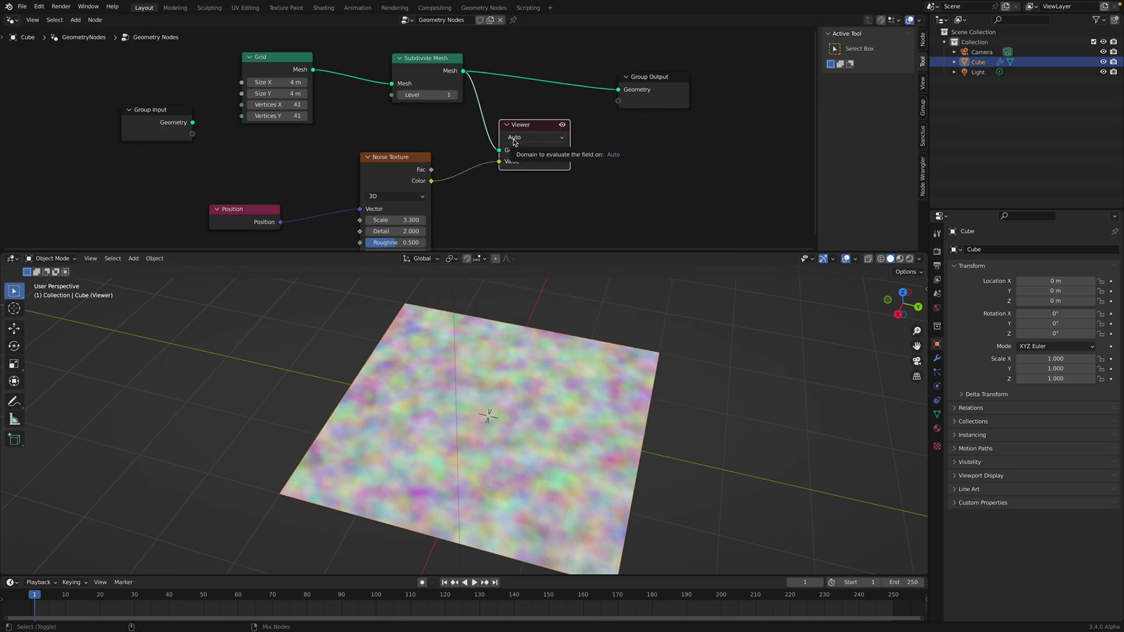
Step: Alternate the Viewer's preview between the Grid and Subdivide Mesh geometry, ending on Subdivide Mesh
ctrl+shift+click(286, 65)
ctrl+shift+click(417, 62)
ctrl+shift+click(281, 64)
ctrl+shift+click(422, 62)
Step: Move the Noise Texture closer to the Viewer and repeatedly cycle its previewed output between Fac and Color, ending on Color
ctrl+shift+click(405, 164)
drag(398, 157, 424, 145)
ctrl+shift+click(455, 174)
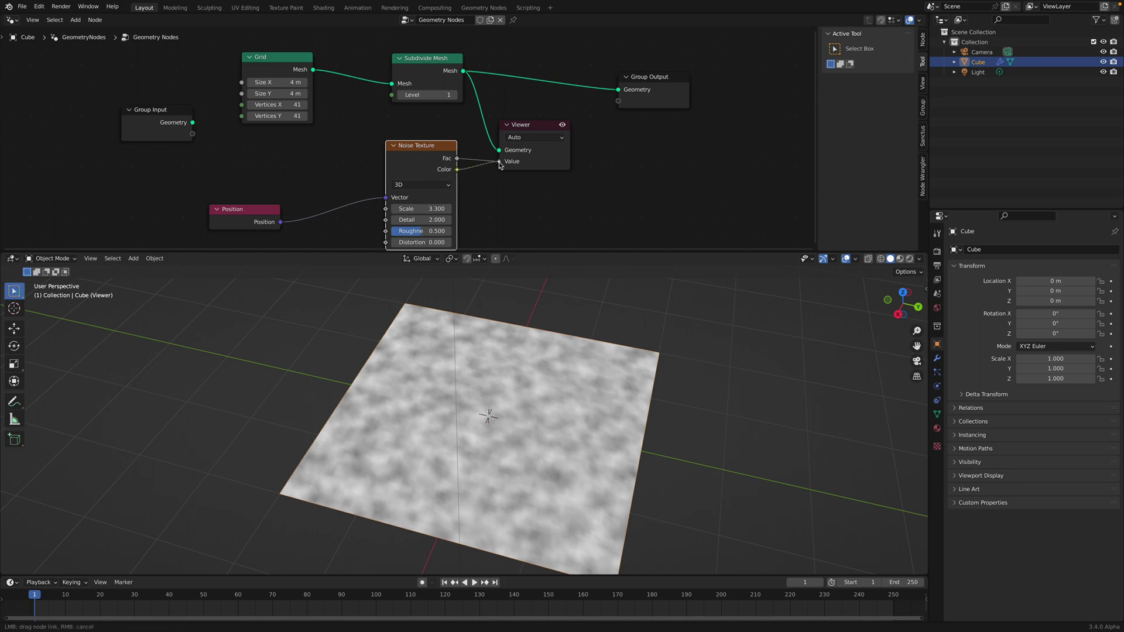
ctrl+shift+click(435, 155)
ctrl+shift+click(433, 156)
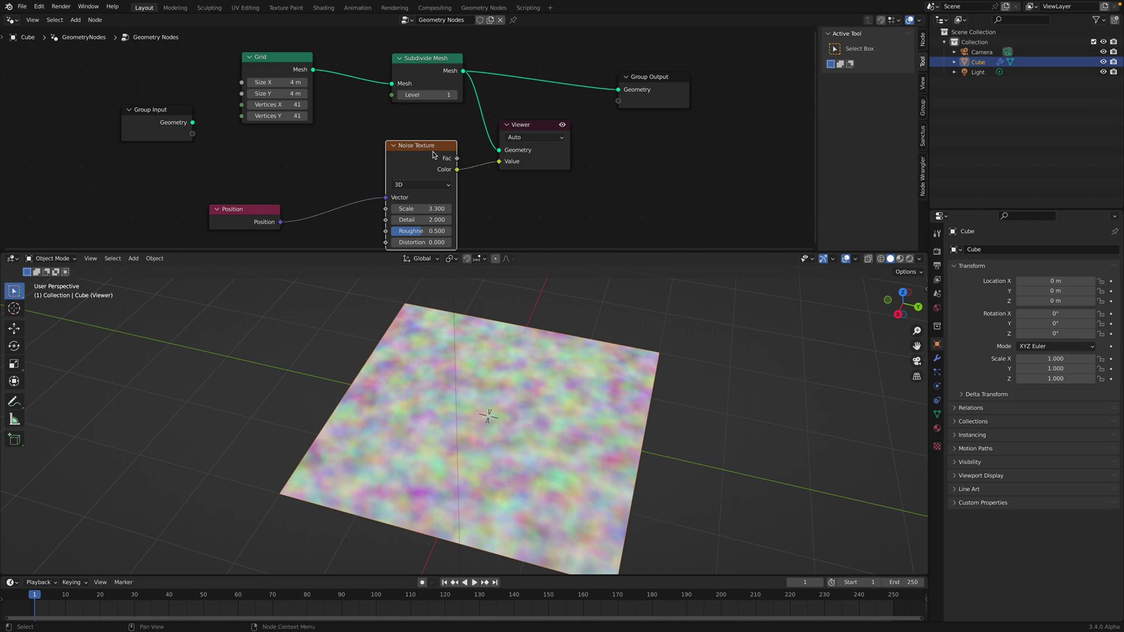
ctrl+shift+click(433, 154)
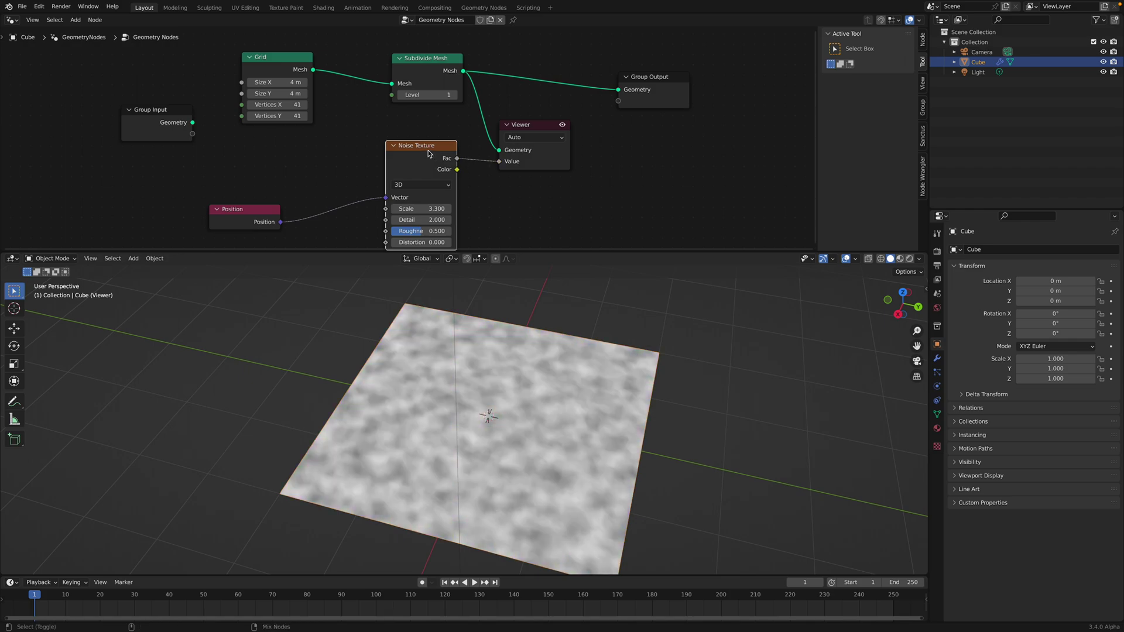
ctrl+shift+click(428, 153)
ctrl+shift+click(429, 153)
ctrl+shift+click(428, 153)
ctrl+shift+click(429, 153)
ctrl+shift+click(429, 154)
ctrl+shift+click(446, 153)
ctrl+shift+click(429, 158)
Step: Enlarge the node editor area and move the Noise Texture node away from the Viewer
drag(438, 151, 415, 141)
scroll(413, 141, up, 1)
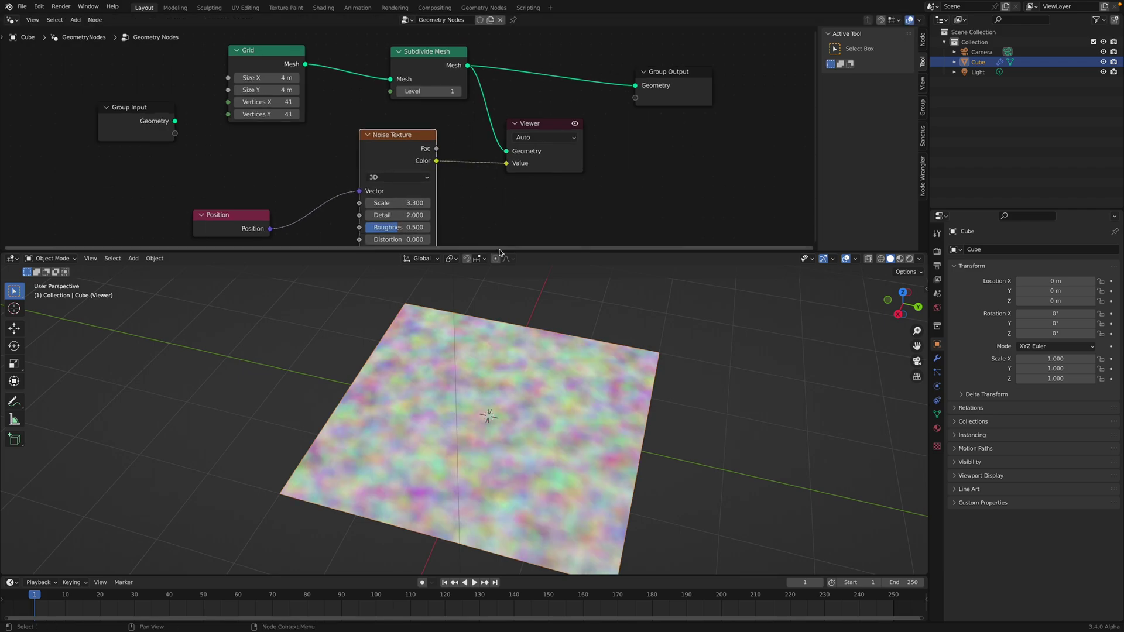
drag(513, 252, 509, 349)
drag(407, 186, 371, 193)
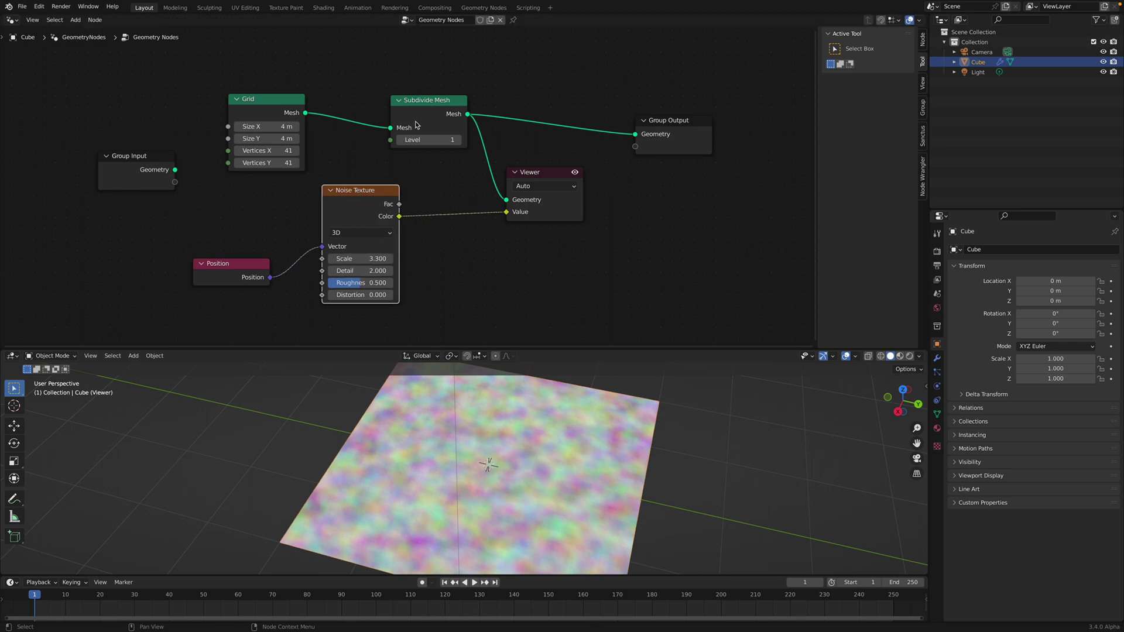
Step: Spread out the Subdivide Mesh, Group Output and Viewer nodes to free space between them, and save the file
drag(422, 112, 411, 93)
drag(533, 175, 645, 191)
key(ctrl+s)
drag(657, 121, 635, 82)
drag(652, 190, 677, 193)
middle_drag(606, 189, 597, 170)
key(shift+a)
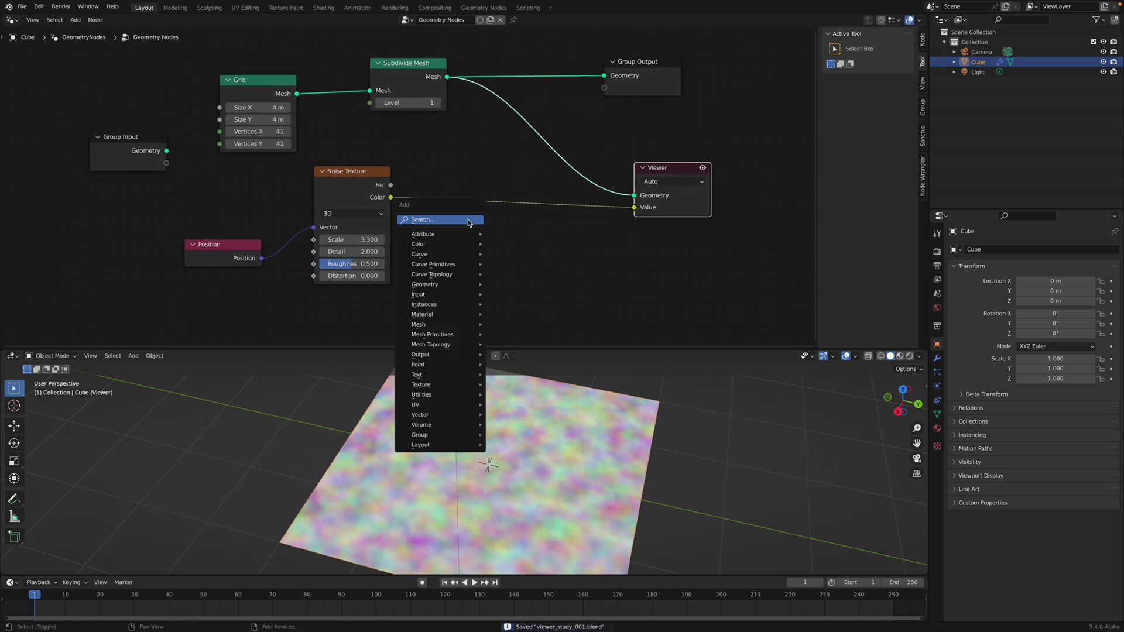
click(468, 220)
text(curve map)
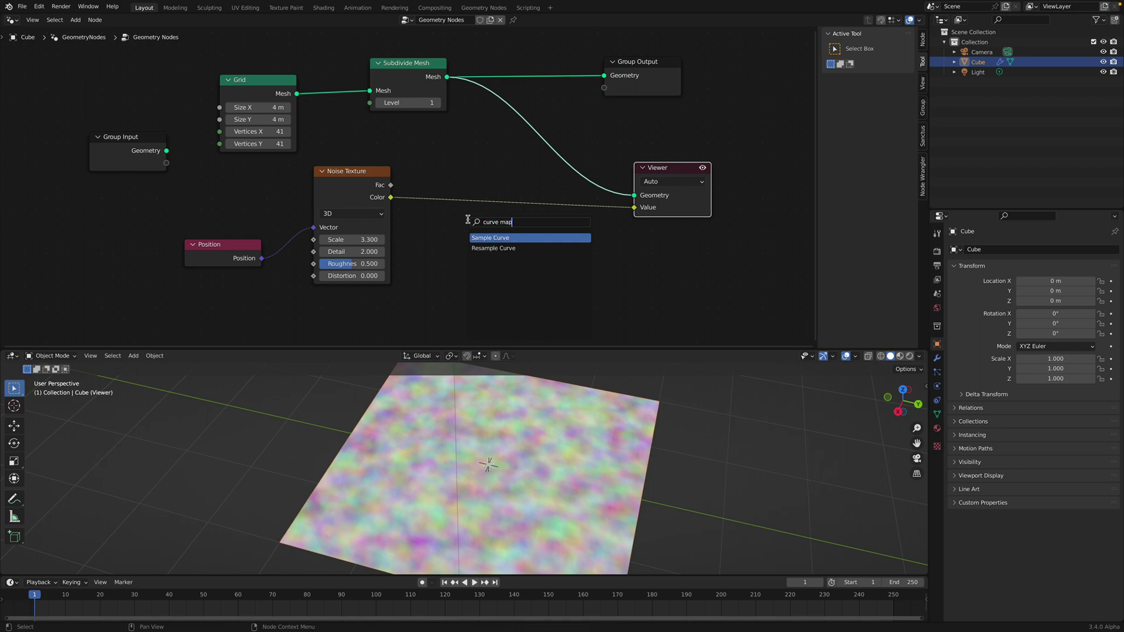
click(657, 65)
Step: Move the Group Output and Viewer nodes farther from the Subdivide Mesh node and save the file
drag(662, 63, 682, 58)
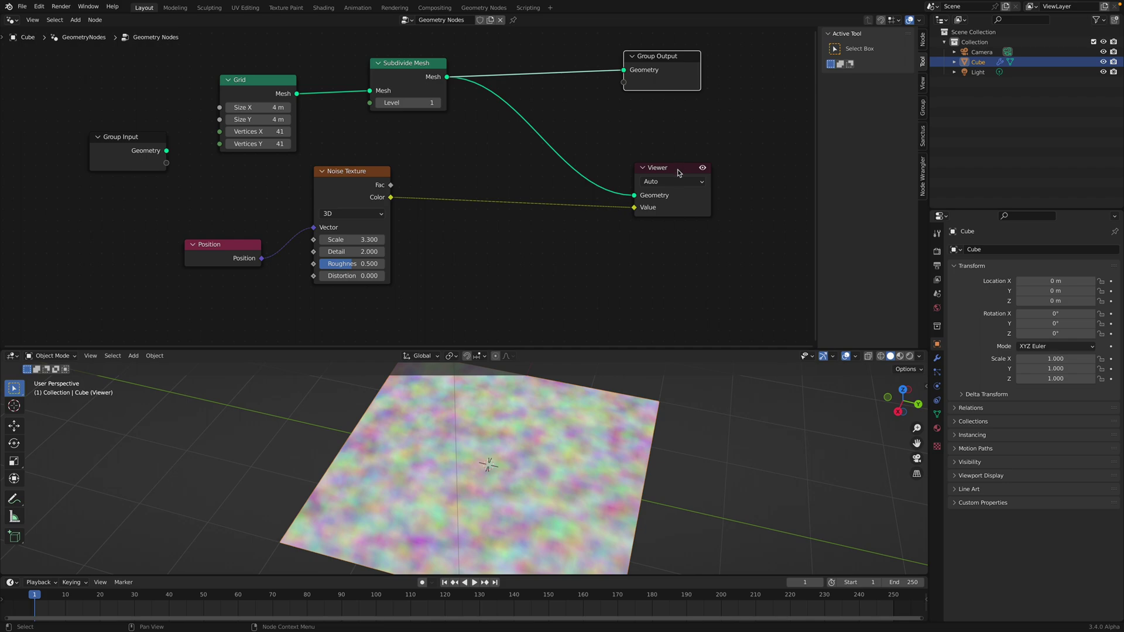
drag(679, 169, 708, 142)
key(ctrl+s)
middle_drag(518, 160, 509, 179)
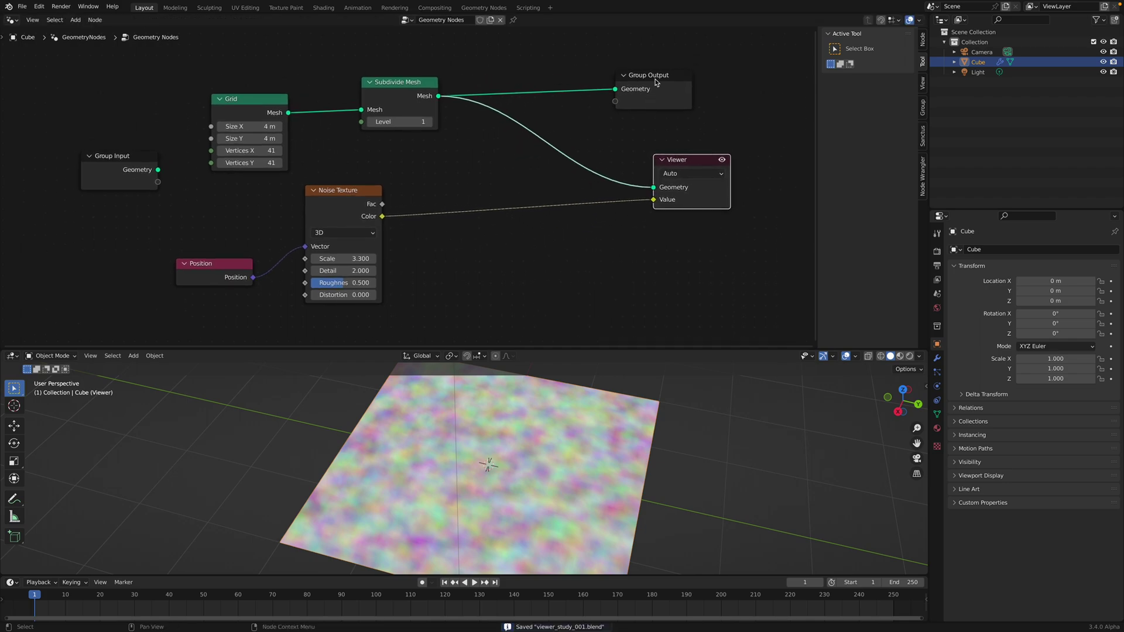
drag(657, 81, 739, 75)
Step: Insert a Set Position node on the link between Subdivide Mesh and Group Output
key(shift+a)
click(612, 100)
text(posi)
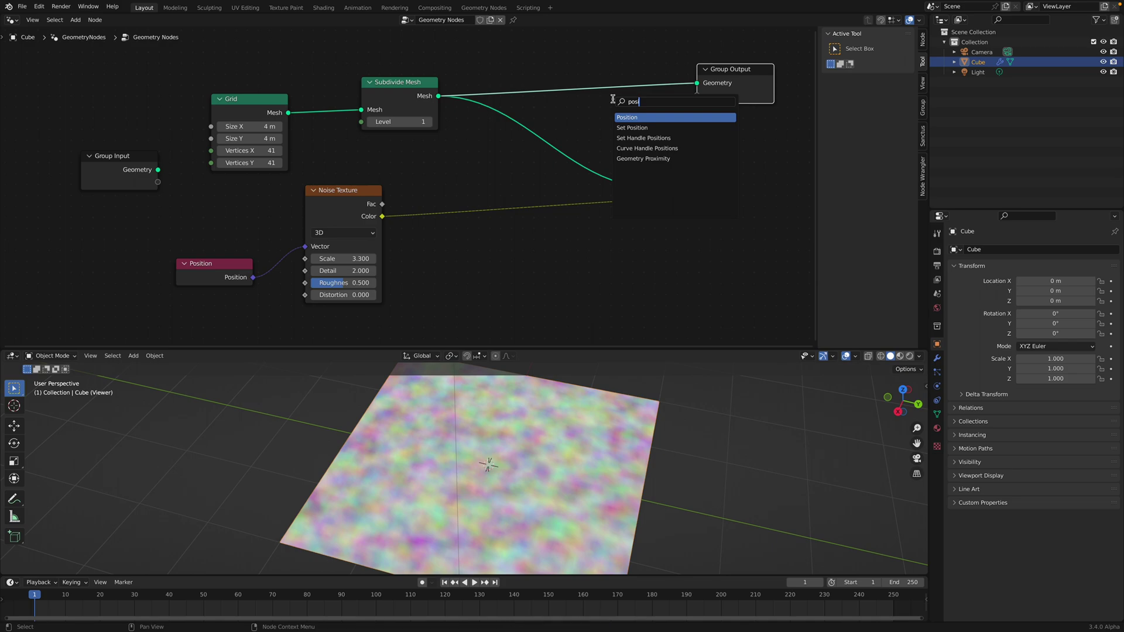
key(Down)
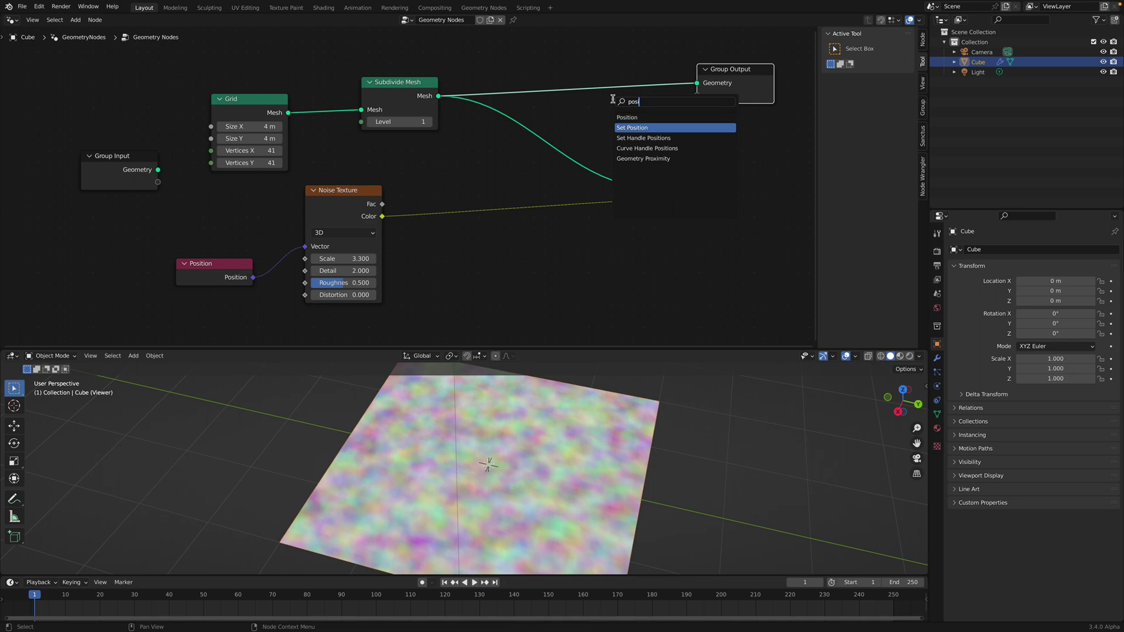
key(Return)
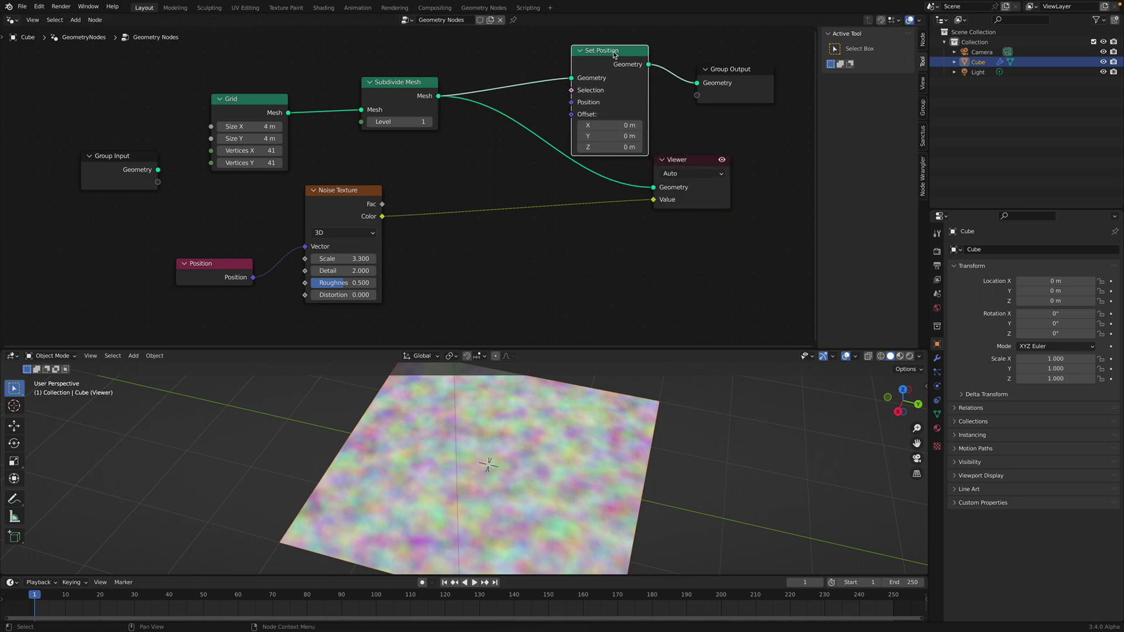
click(564, 67)
Step: Rearrange the Group Output, Viewer, Noise Texture and Set Position nodes for clearer spacing and save the file
drag(727, 72, 738, 73)
drag(696, 163, 730, 177)
middle_drag(467, 205, 447, 209)
key(ctrl+s)
drag(314, 197, 353, 184)
middle_drag(402, 181, 335, 188)
drag(523, 95, 525, 87)
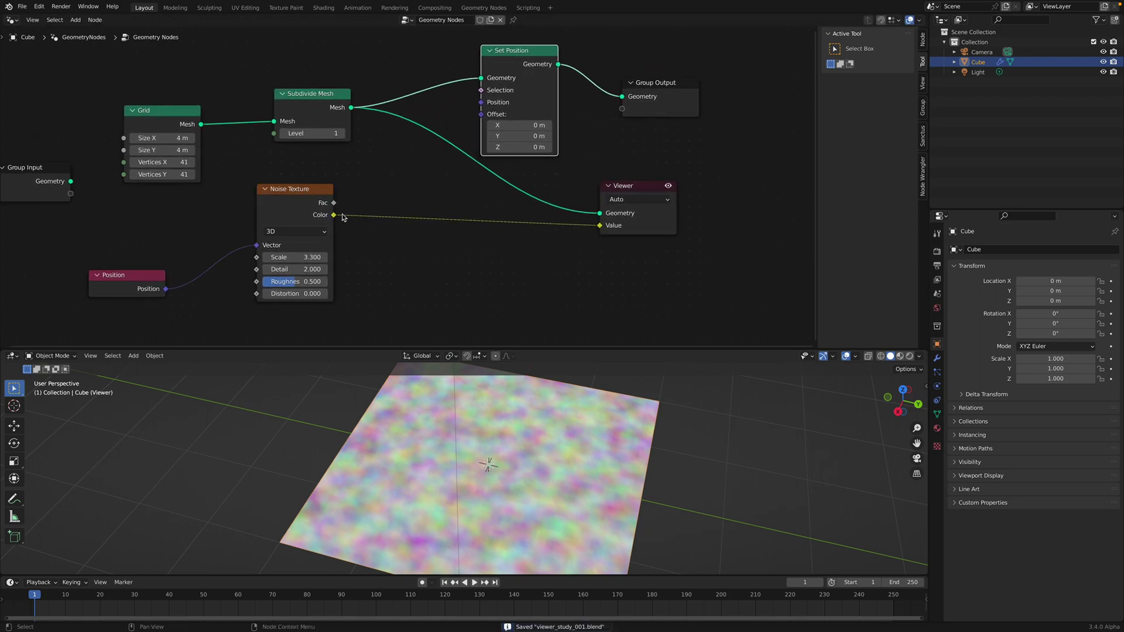
Step: Connect the Noise Texture Color output to the Set Position Offset input and move the Viewer node closer to Set Position
drag(334, 218, 361, 207)
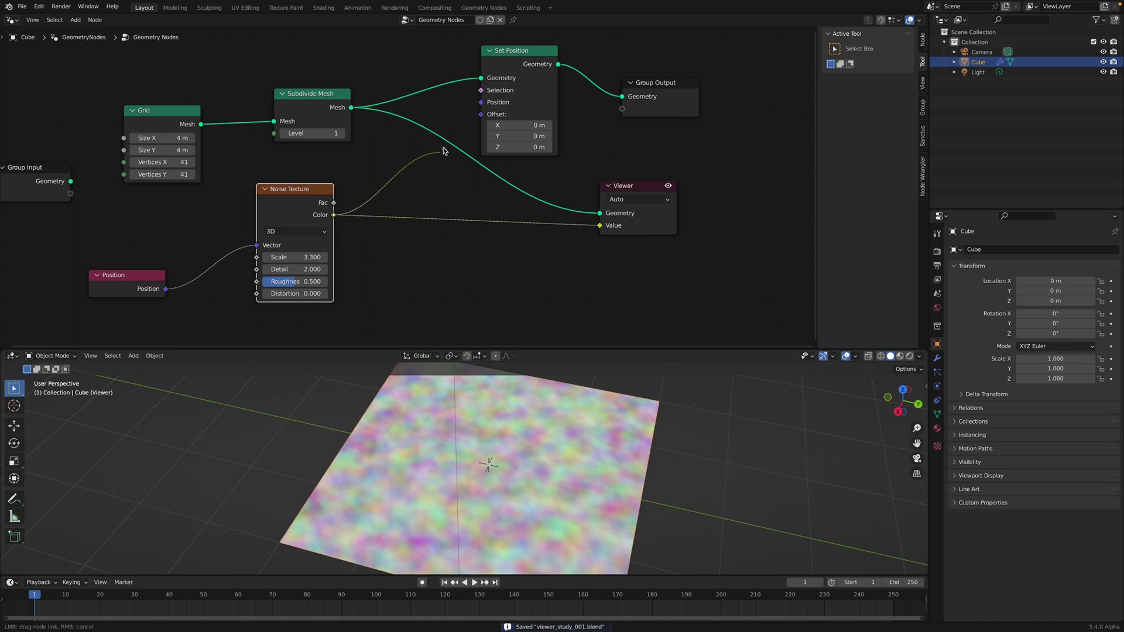
drag(469, 116, 482, 114)
click(482, 114)
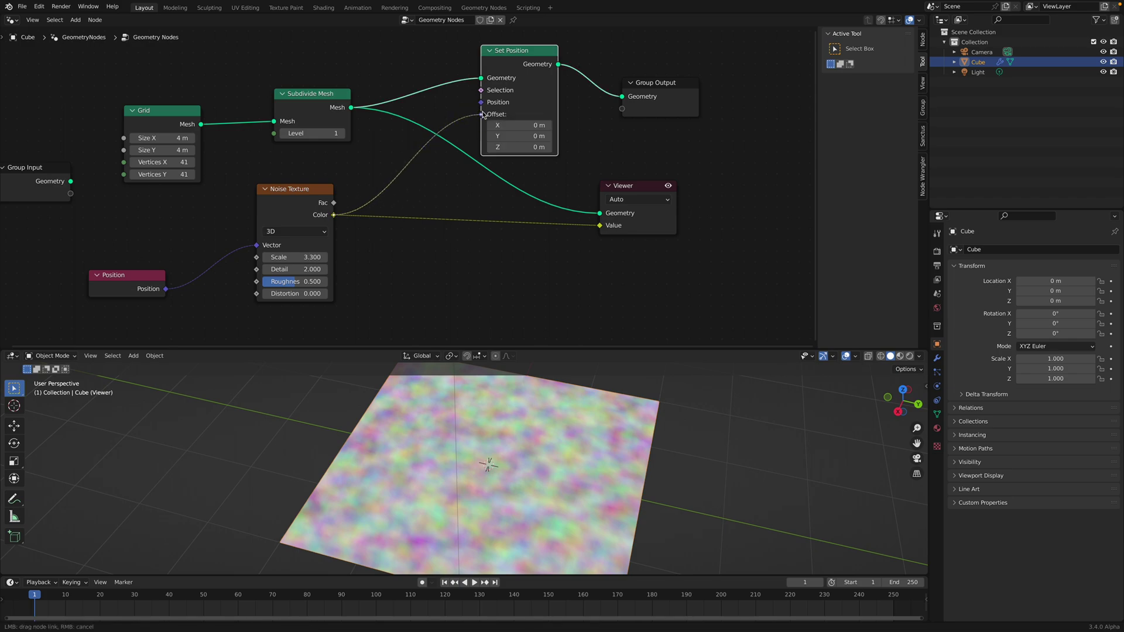
drag(636, 187, 551, 173)
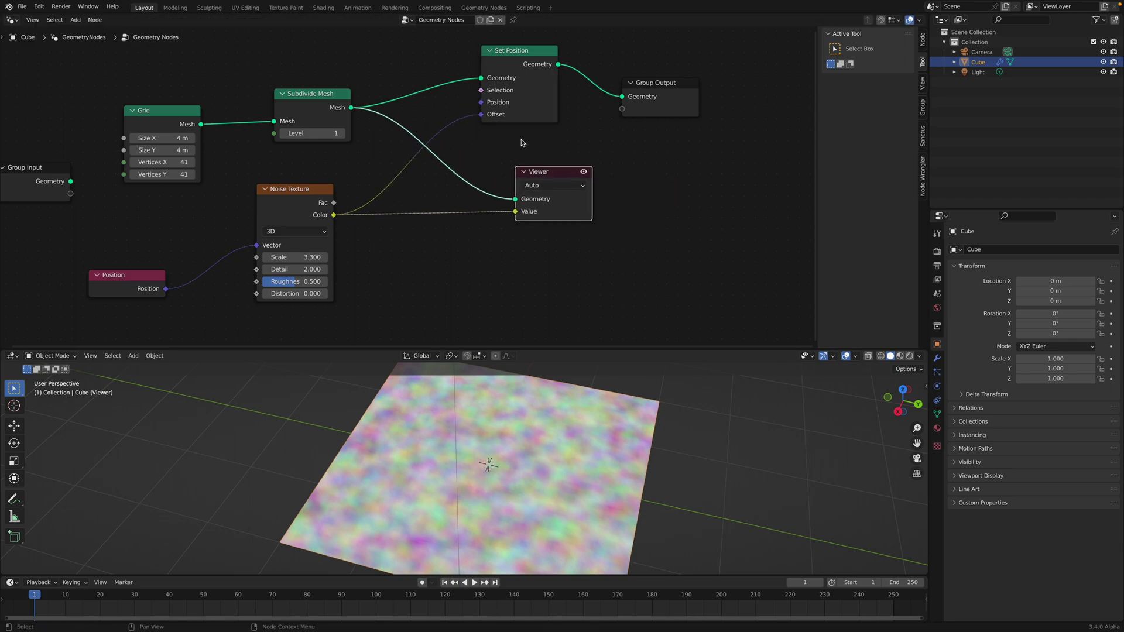
Step: Reroute the noise color link to the Set Position Position input, save the file, and place the Viewer node below Set Position
key(ctrl+z)
key(ctrl+s)
key(ctrl+z)
key(ctrl+z)
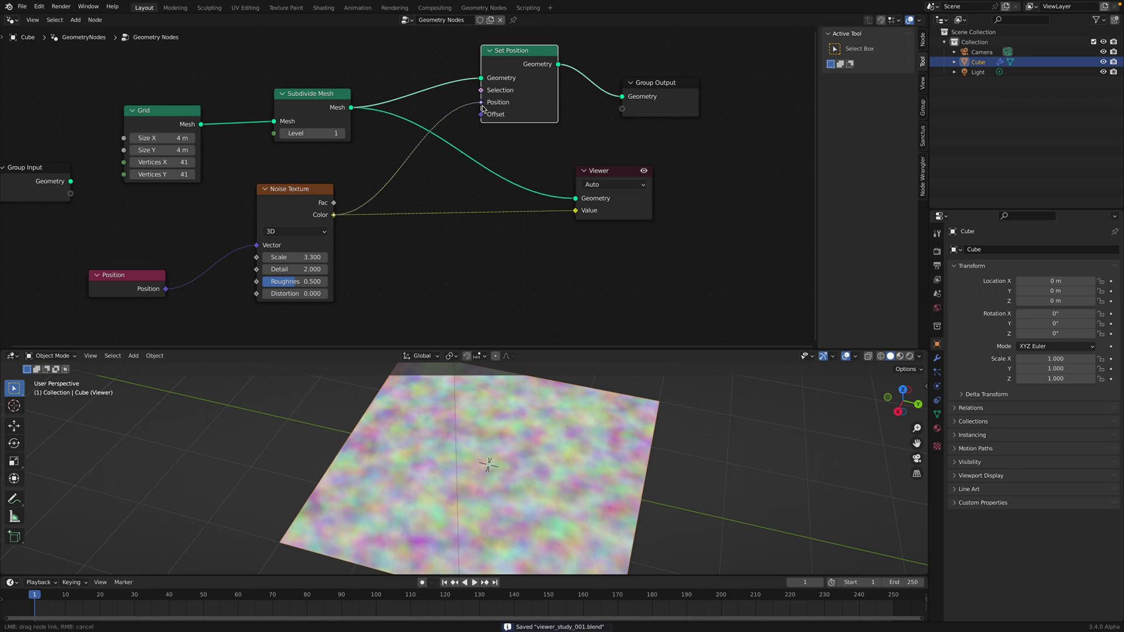
drag(536, 53, 541, 50)
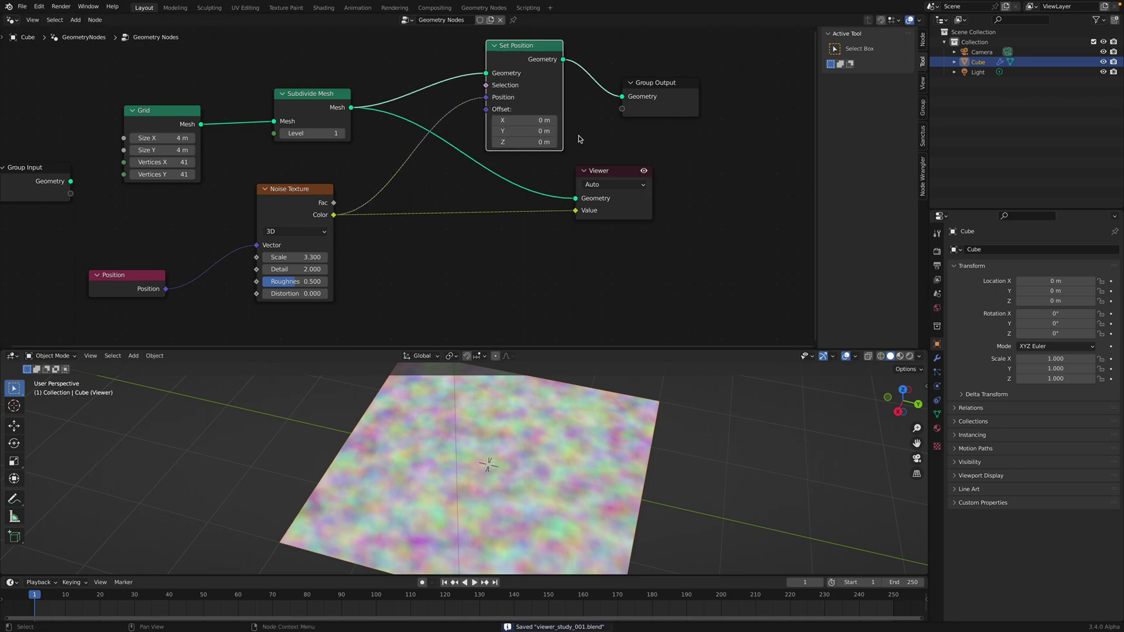
drag(606, 175, 522, 189)
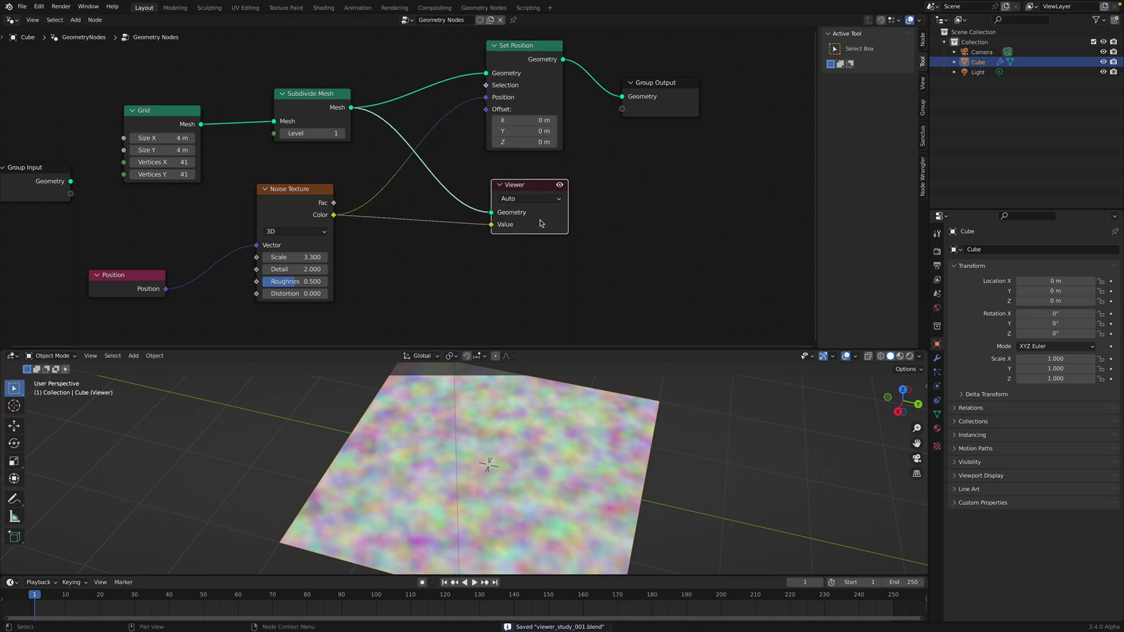
Step: Toggle the Viewer node preview off and on to compare the displayed colors with the group's output geometry
click(560, 185)
click(561, 186)
click(560, 185)
click(561, 186)
click(560, 186)
middle_drag(534, 473, 547, 451)
click(560, 185)
click(561, 185)
click(561, 186)
Step: Save the file and enlarge the 3D viewport by raising its border with the node editor
middle_drag(530, 457, 582, 360)
key(ctrl+s)
drag(581, 349, 616, 315)
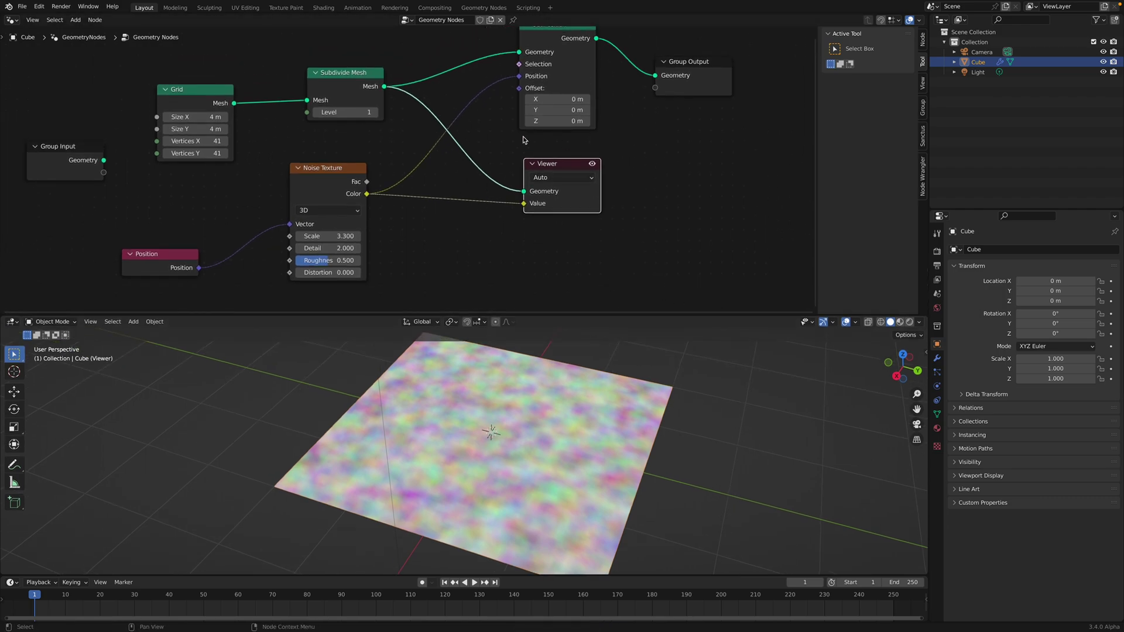
Step: Toggle the Viewer Node overlay off and on in the viewport overlay settings and vary its opacity
click(855, 323)
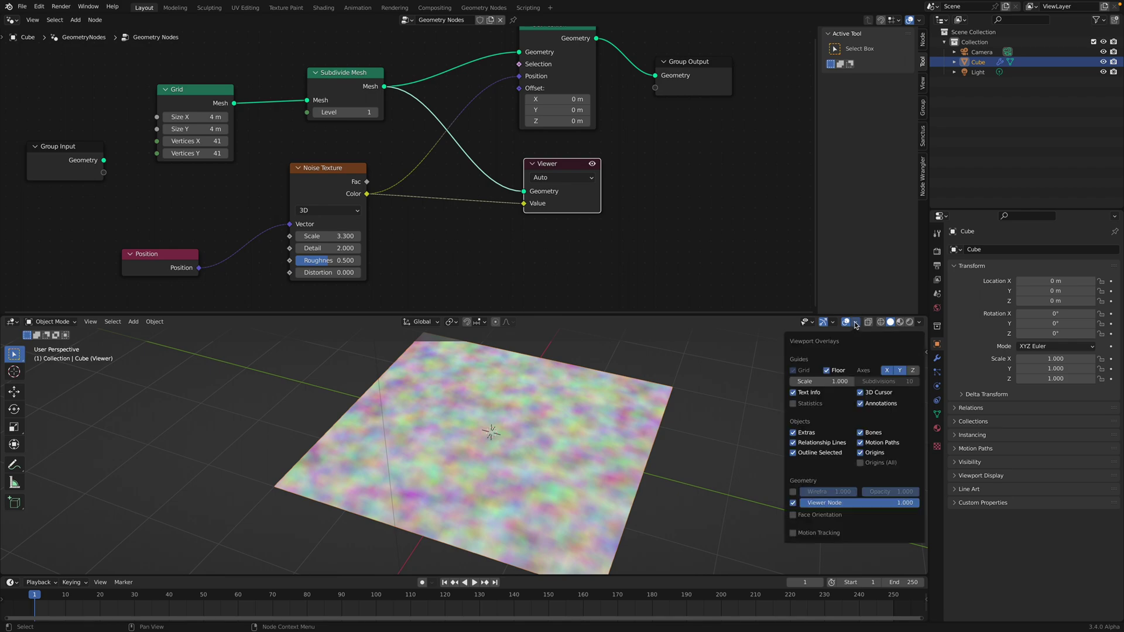
click(794, 503)
click(793, 503)
click(794, 503)
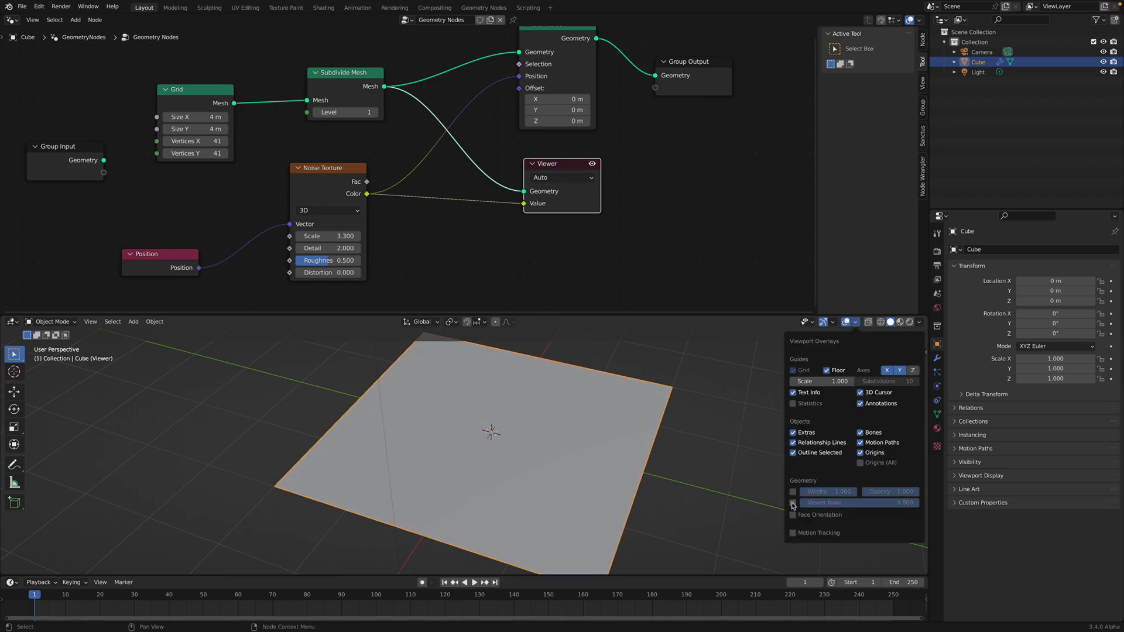
click(793, 503)
drag(856, 504, 917, 503)
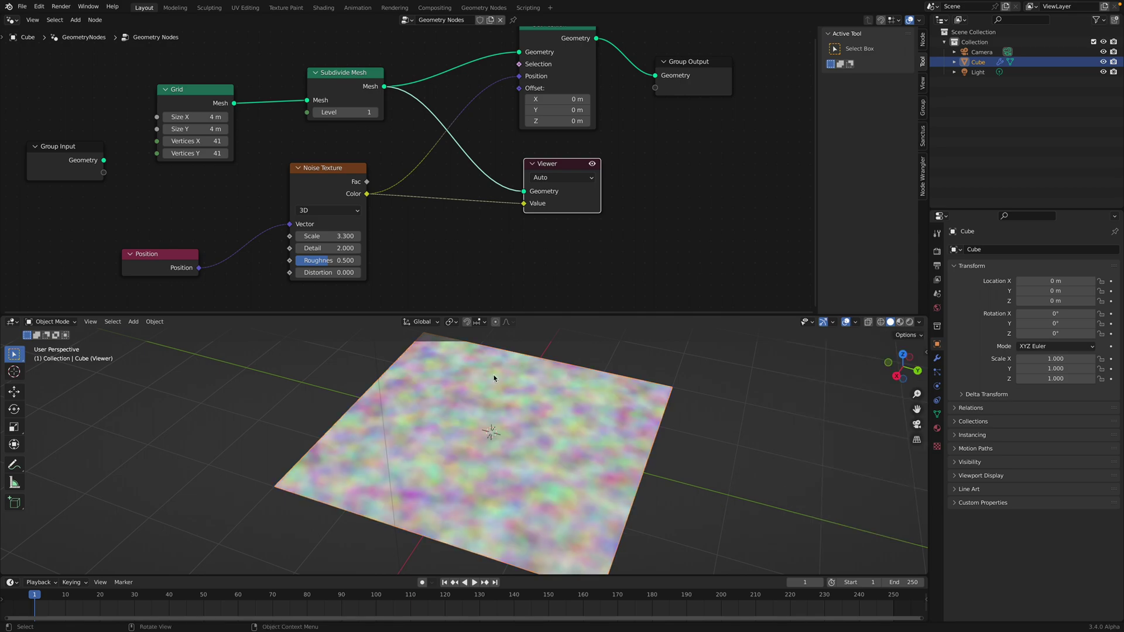
Step: Move the Noise Texture and Position nodes farther apart to make room between them, and save the file
drag(320, 185, 356, 186)
drag(182, 256, 187, 222)
drag(369, 174, 362, 172)
middle_drag(349, 183, 358, 176)
key(ctrl+s)
drag(208, 221, 172, 223)
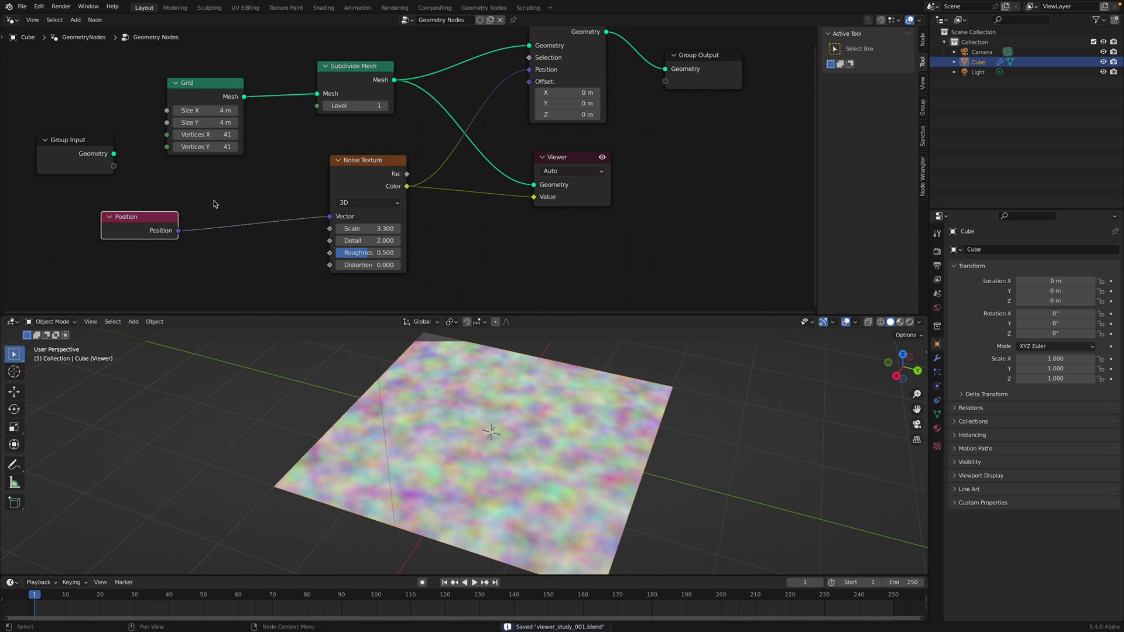
Step: Insert a Vector Math Add node between Position and Noise Texture, set its vector to -0.040, 0.740, 1.140, and save the file
key(shift+a)
text(vec)
click(232, 230)
click(241, 234)
middle_drag(261, 242, 267, 221)
drag(266, 229, 273, 250)
key(ctrl+s)
scroll(353, 246, down, 1)
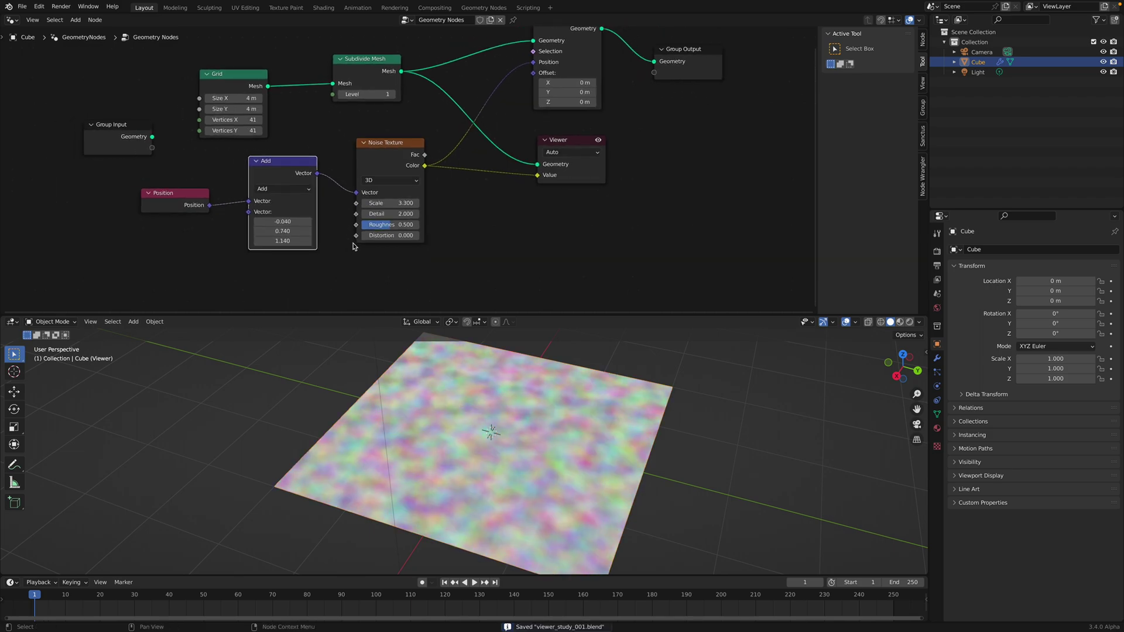
Step: Set the Noise Texture scale to 1.740 and distortion to 1.200, and save the file
shift+drag(391, 204, 515, 246)
scroll(390, 213, up, 1)
shift+drag(416, 246, 390, 246)
middle_drag(457, 427, 492, 384)
key(ctrl+s)
Step: Move the Grid, Subdivide Mesh and Set Position nodes up above the noise branch and save the file
middle_drag(371, 135, 361, 225)
scroll(360, 225, down, 1)
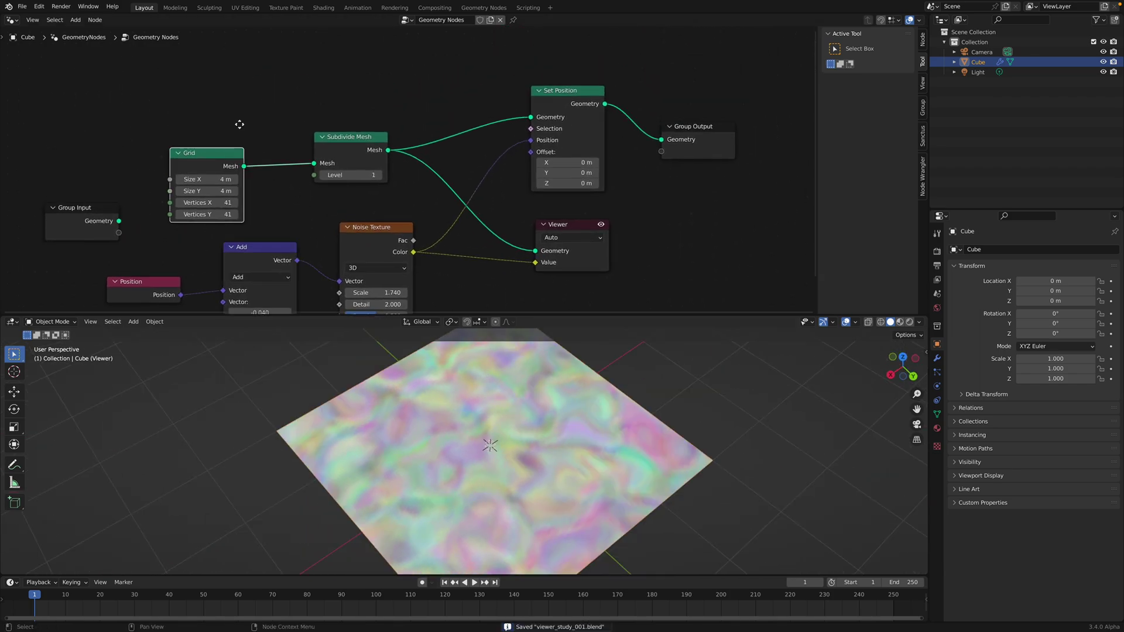
drag(220, 152, 268, 73)
drag(351, 136, 406, 75)
drag(281, 74, 376, 81)
drag(579, 94, 581, 79)
drag(308, 72, 280, 68)
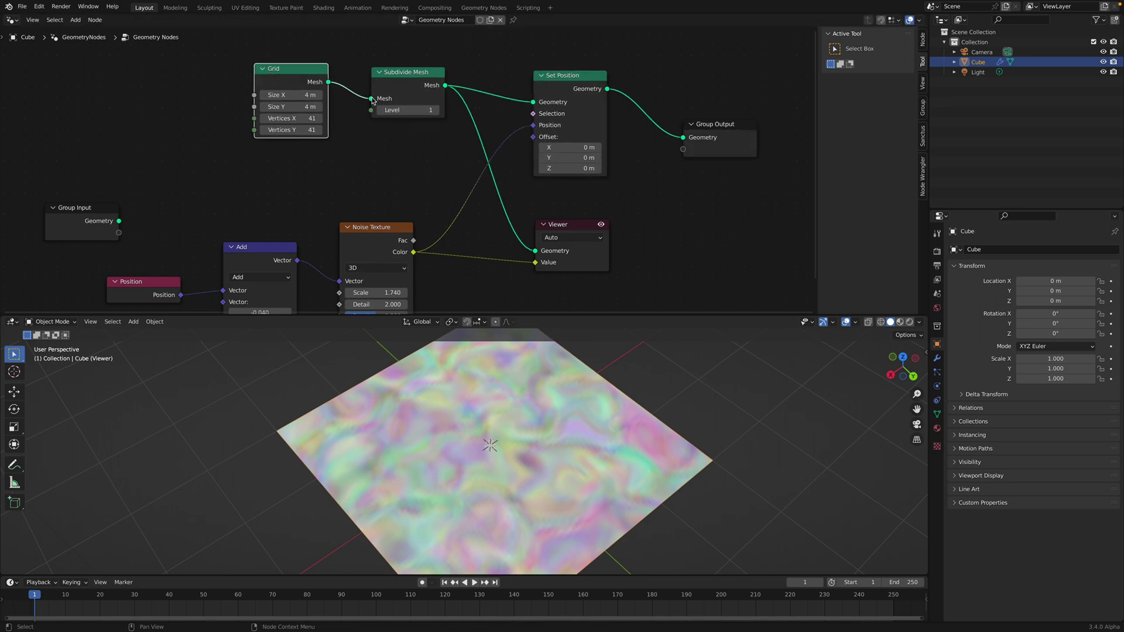
middle_drag(568, 103, 549, 104)
key(ctrl+s)
Step: Tighten the spacing of the Viewer, Subdivide Mesh, Grid and Set Position nodes and align Group Output beside Set Position
drag(557, 225, 554, 205)
scroll(506, 210, down, 1)
scroll(509, 181, up, 1)
drag(537, 83, 542, 81)
drag(381, 76, 420, 75)
drag(285, 74, 319, 72)
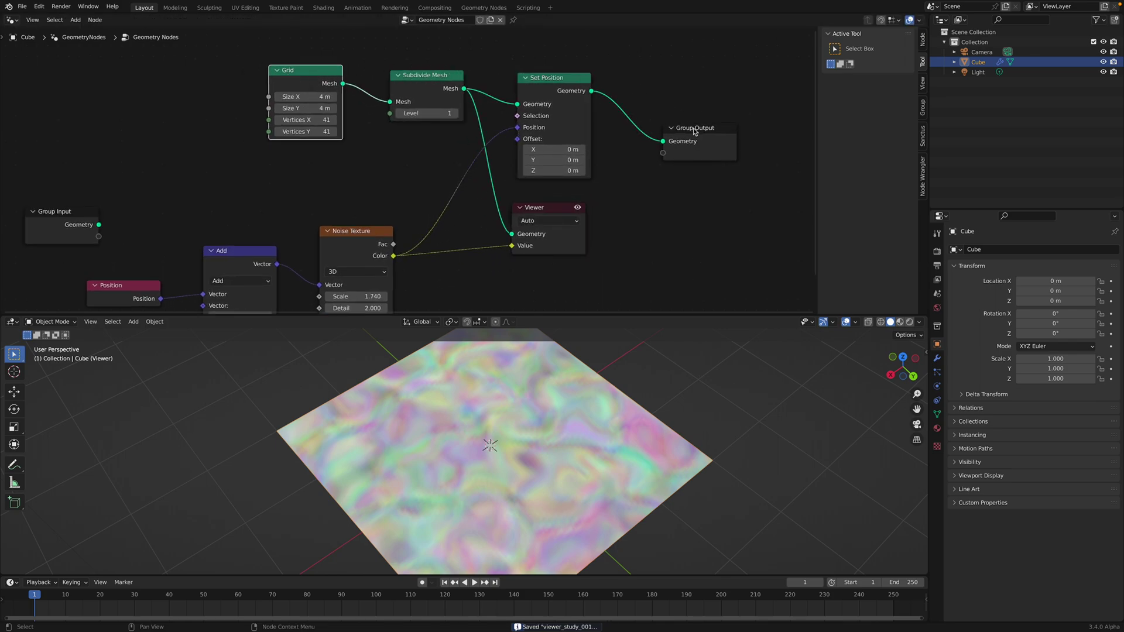
drag(695, 132, 671, 82)
Step: Reposition the Noise Texture, Add, Position and Group Input nodes closer to the mesh nodes and save the file
middle_drag(637, 140, 650, 84)
drag(374, 181, 405, 184)
drag(265, 201, 301, 175)
drag(161, 231, 201, 203)
middle_drag(309, 170, 263, 209)
drag(64, 195, 74, 169)
mouse_move(243, 135)
middle_down()
mouse_move(234, 168)
mouse_move(252, 136)
middle_up()
key(ctrl+s)
Step: Set both Vertices X and Vertices Y of the Grid node to 2
scroll(251, 136, up, 1)
click(234, 116)
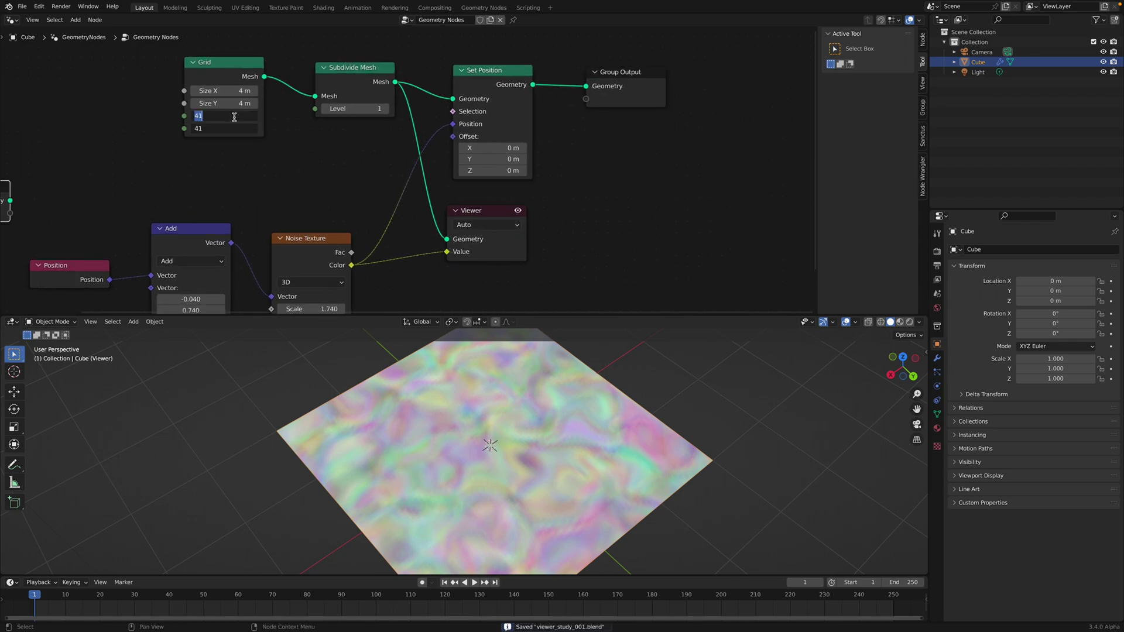
text(20)
key(Return)
drag(235, 116, 237, 128)
text(2)
key(Return)
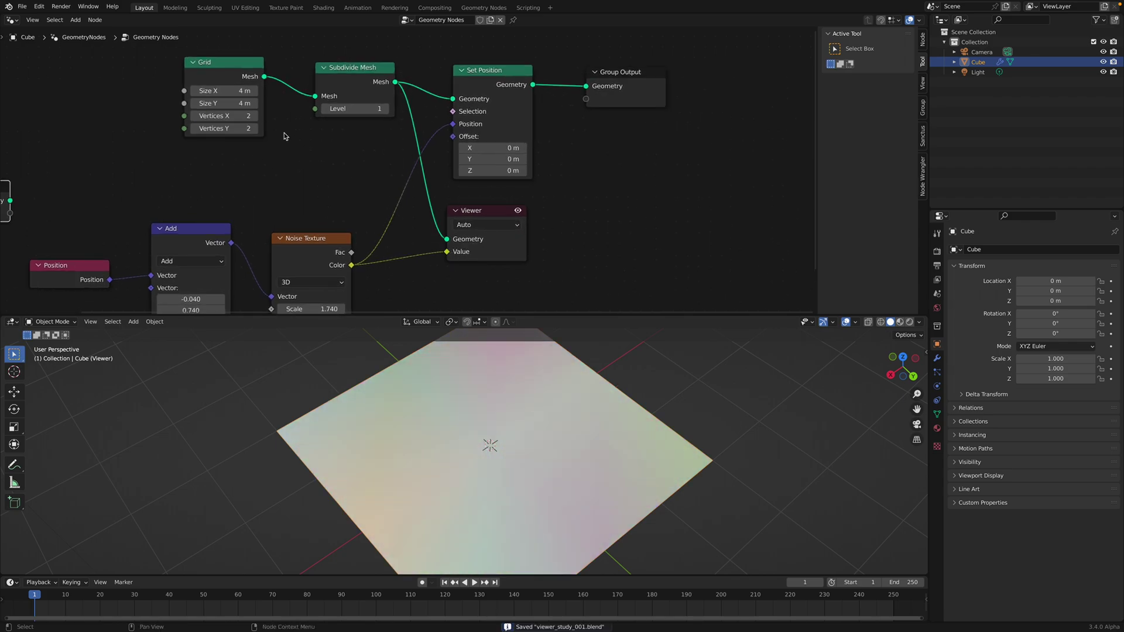
Step: Raise the Subdivide Mesh level to 6
click(386, 110)
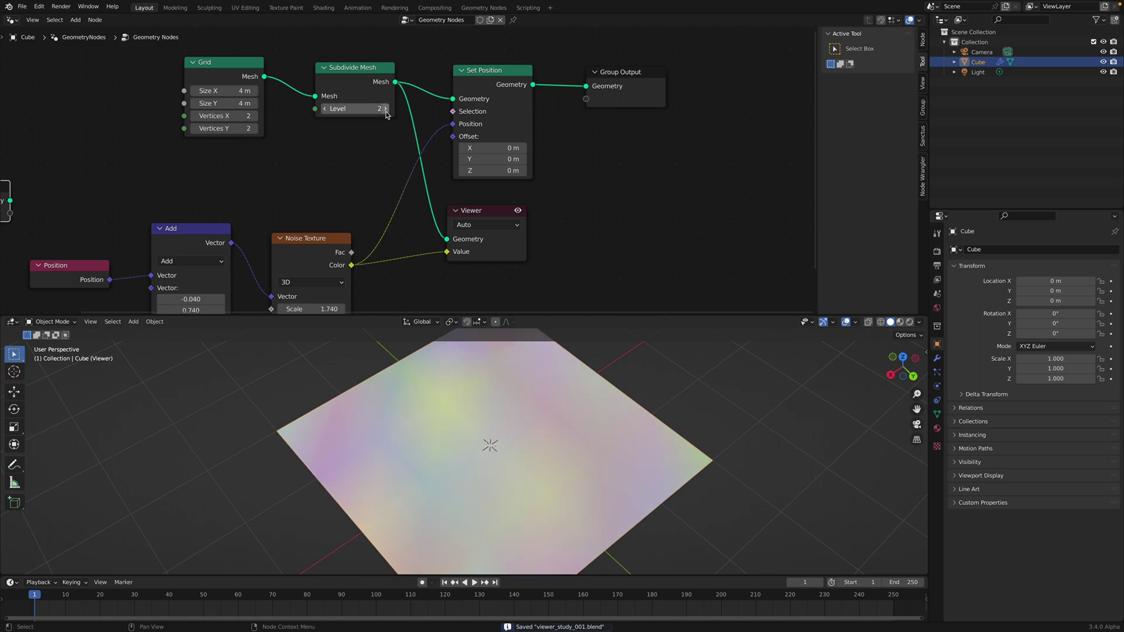
click(385, 110)
click(386, 110)
click(387, 112)
middle_drag(597, 381, 623, 371)
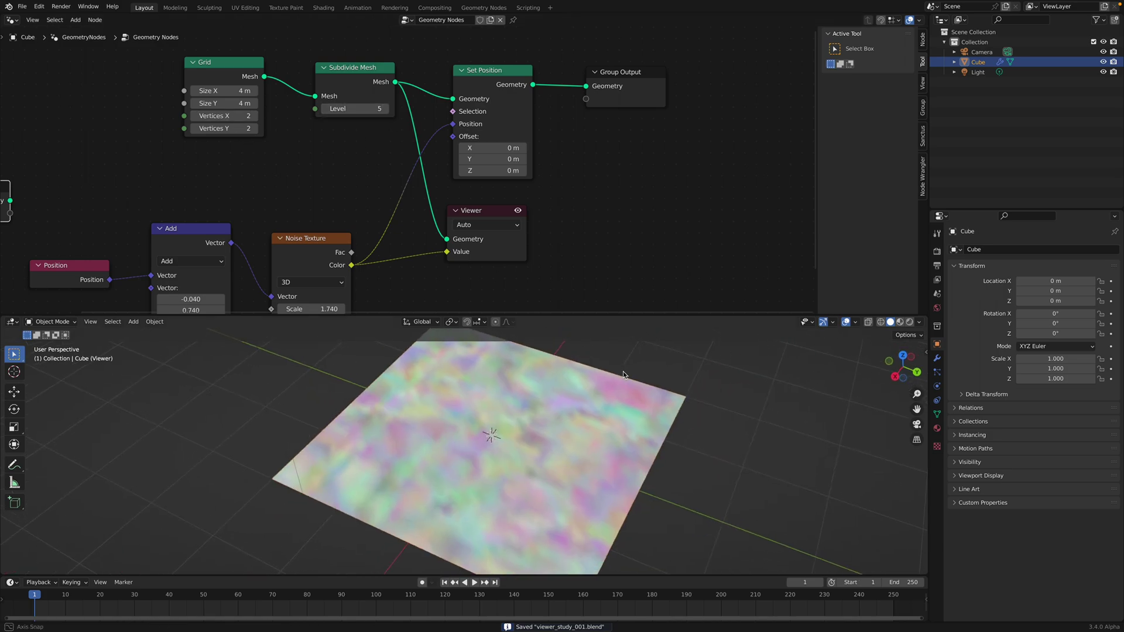
click(388, 112)
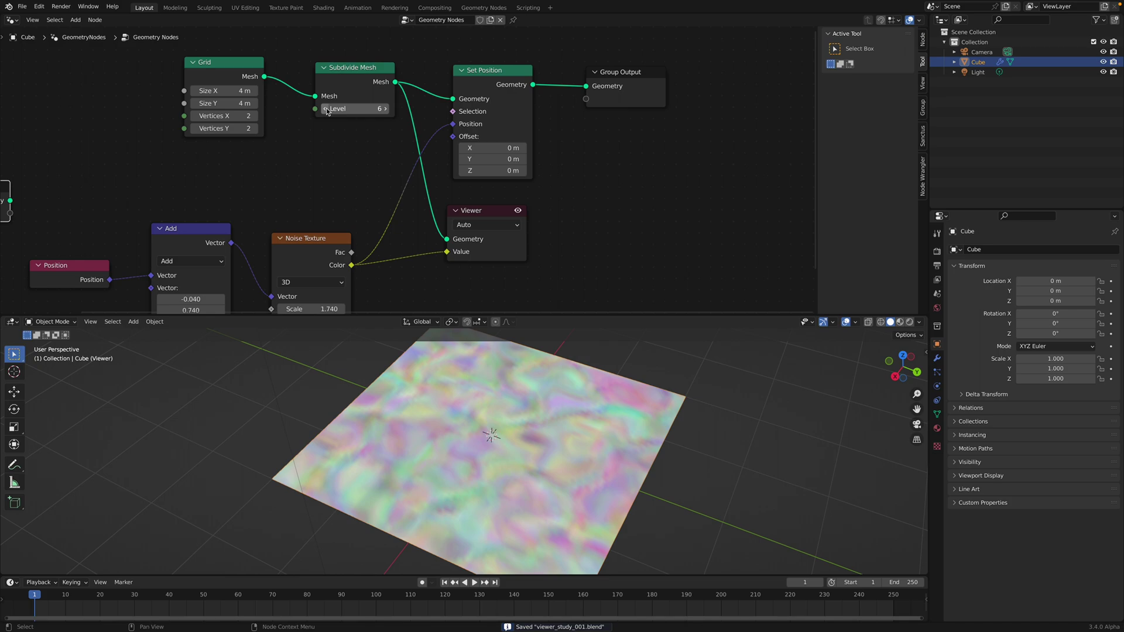
click(347, 87)
middle_drag(555, 404, 598, 406)
Step: Move the Grid node up, away from the Subdivide Mesh node
scroll(316, 176, down, 1)
middle_drag(307, 168, 348, 200)
drag(280, 106, 265, 61)
middle_drag(142, 109, 186, 129)
key(shift+a)
click(184, 128)
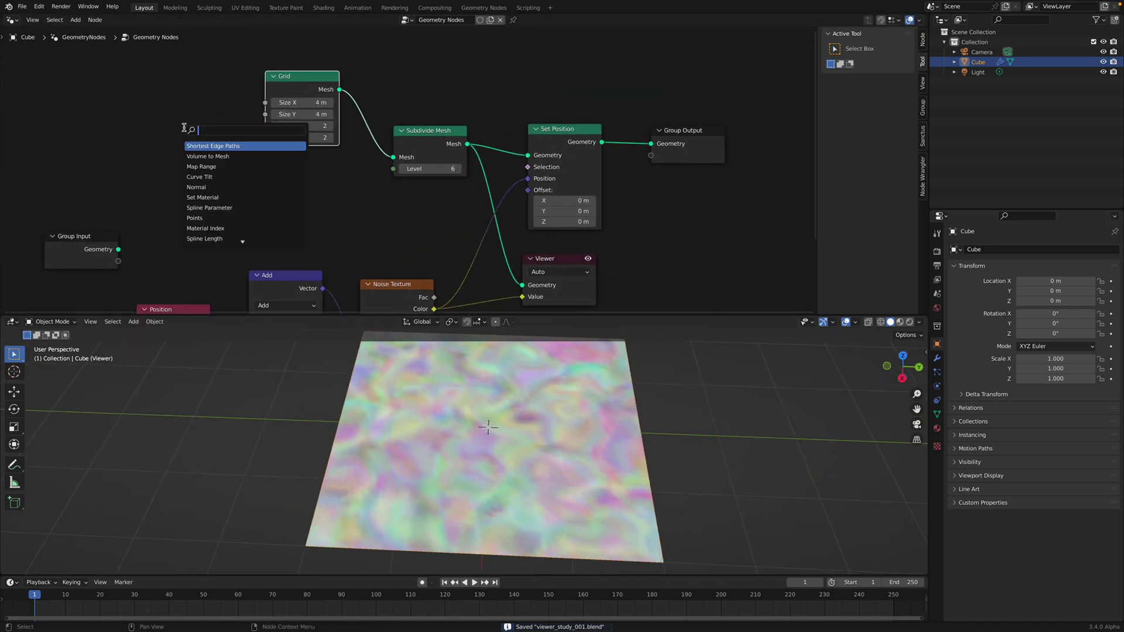
key(Escape)
Step: Save the file and toggle the Viewer node preview off and on to compare it with the final output
middle_drag(527, 118, 507, 86)
middle_drag(489, 159, 473, 128)
key(ctrl+s)
click(552, 197)
click(552, 197)
click(552, 197)
click(552, 197)
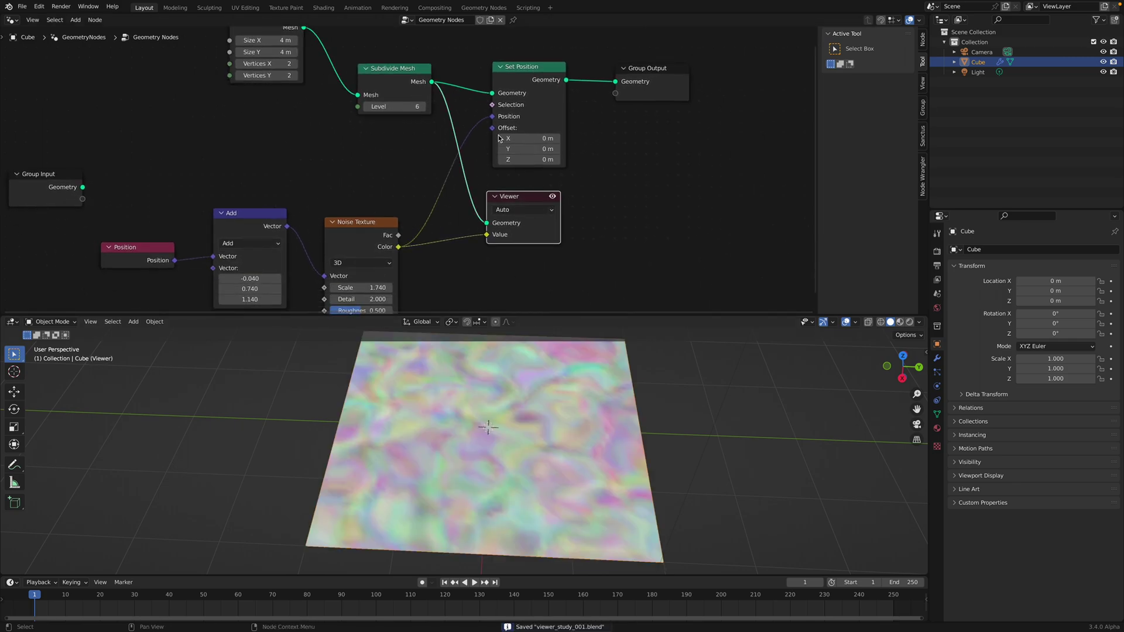
Step: Reroute the noise color link from Position to Offset on Set Position and switch off the Viewer preview
drag(493, 119, 492, 129)
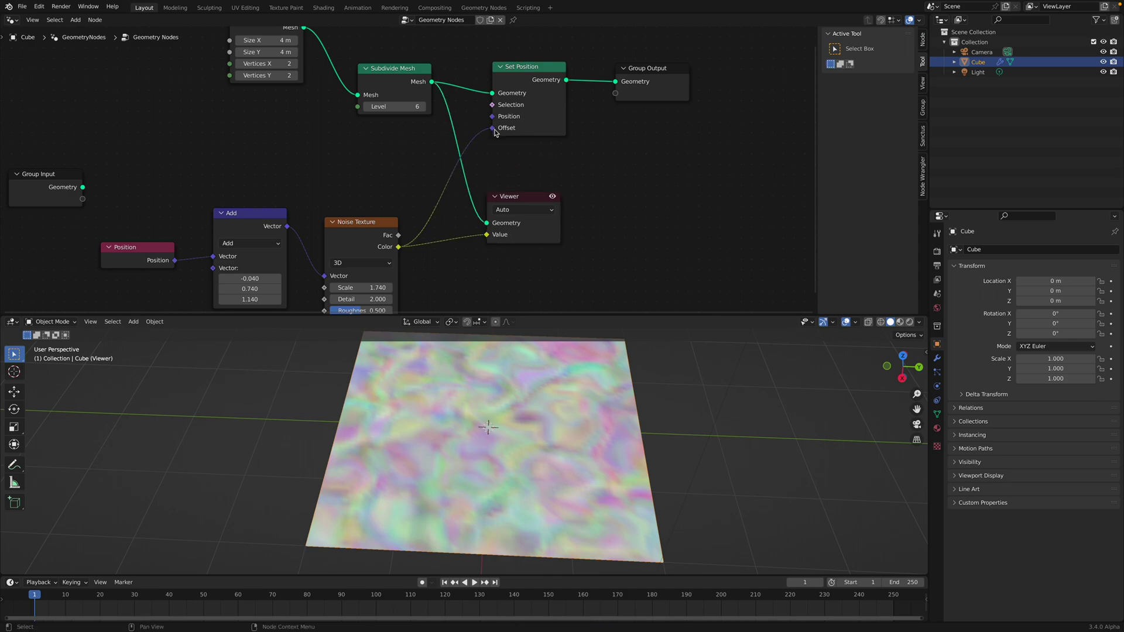
click(551, 197)
click(552, 199)
click(552, 198)
click(552, 198)
click(551, 199)
Step: Nudge the Viewer node up toward Set Position and save the file
drag(540, 199, 555, 187)
key(ctrl+s)
middle_drag(550, 363, 490, 351)
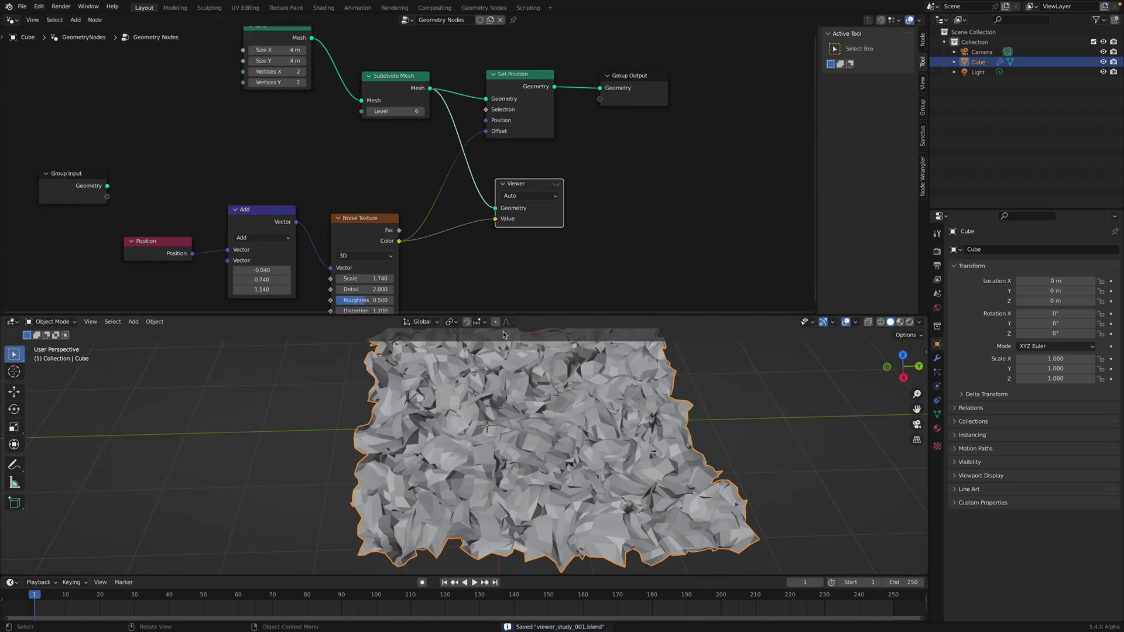
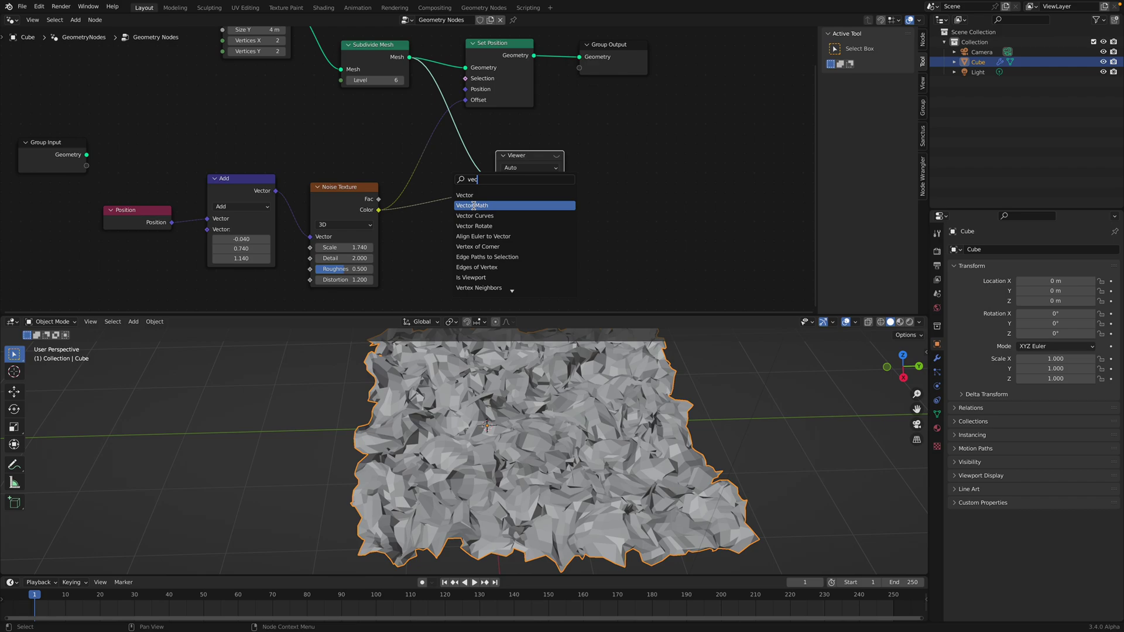
Step: Insert a Vector Math Add node before the Set Position Offset input, set all three components to -0.5, and save the file
click(473, 206)
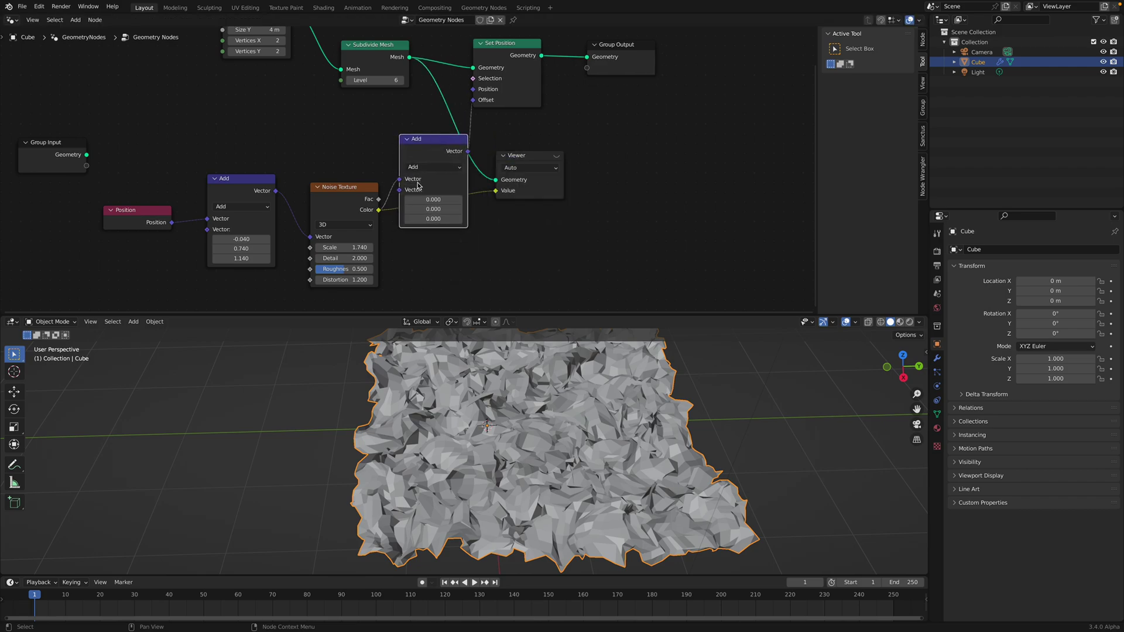
click(444, 201)
click(444, 199)
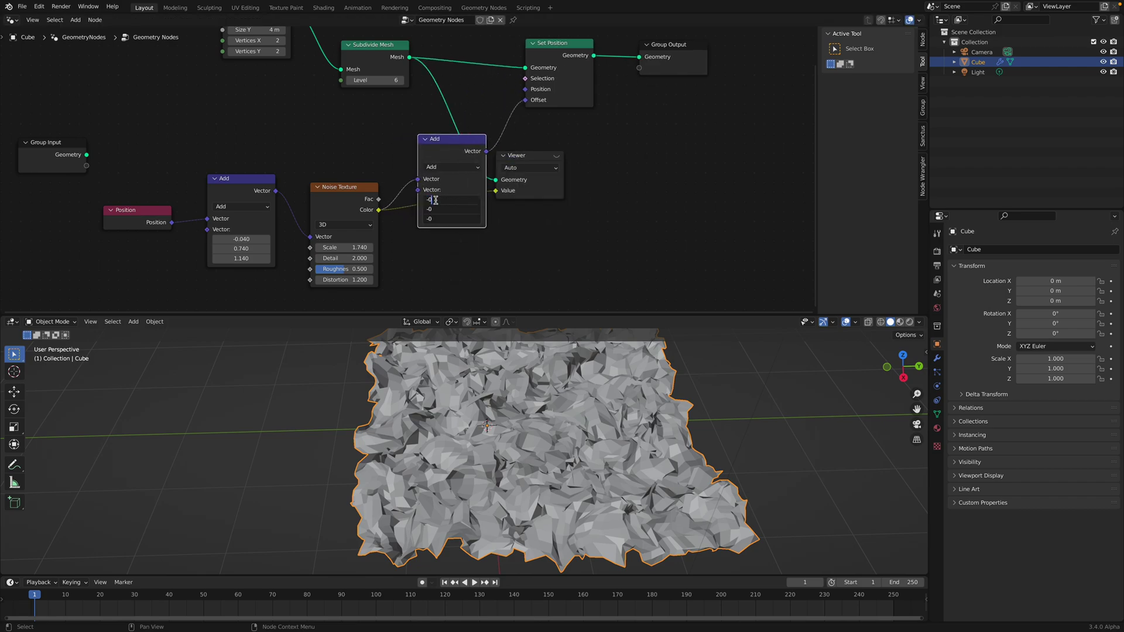
text(-0.5)
key(Return)
key(ctrl+s)
Step: Set the Noise Texture scale to 0.880
middle_drag(503, 421, 537, 402)
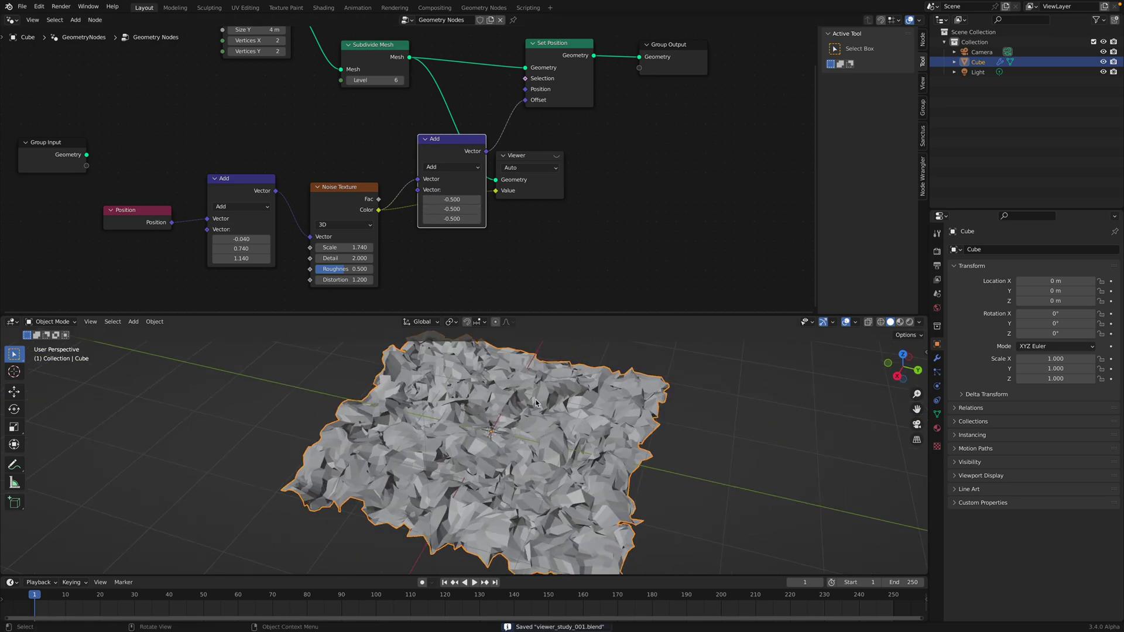
shift+drag(370, 248, 326, 248)
middle_drag(457, 386, 433, 401)
Step: Move Group Output farther away and insert a Set Shade Smooth node between Set Position and Group Output
middle_drag(685, 45, 636, 63)
drag(636, 62, 708, 87)
key(shift+a)
text(ssmoo)
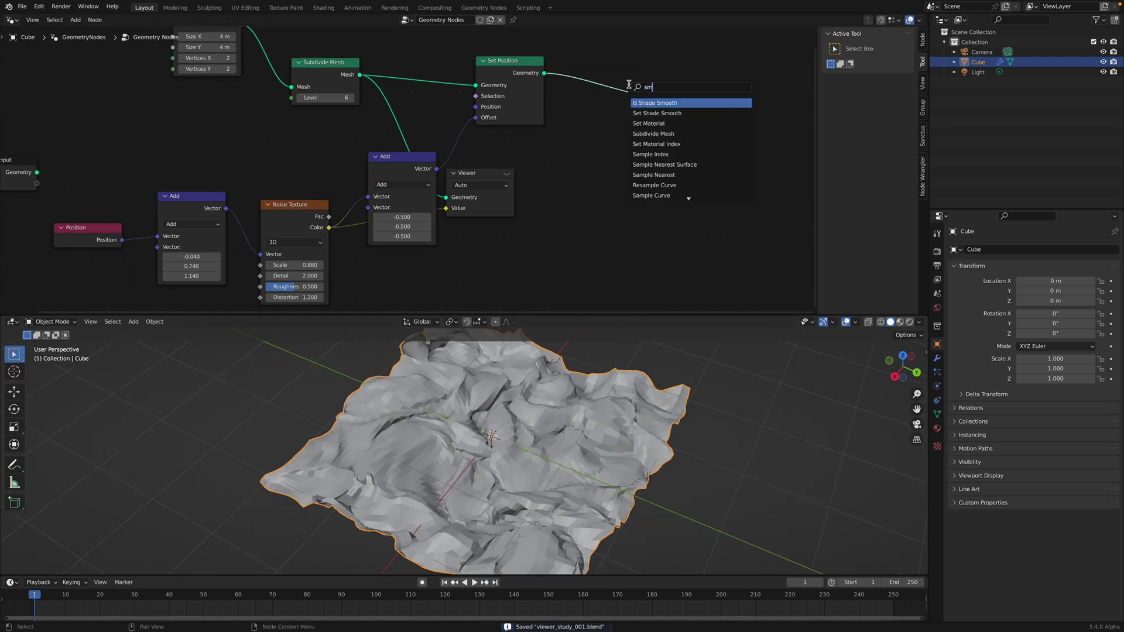
key(Down)
key(Return)
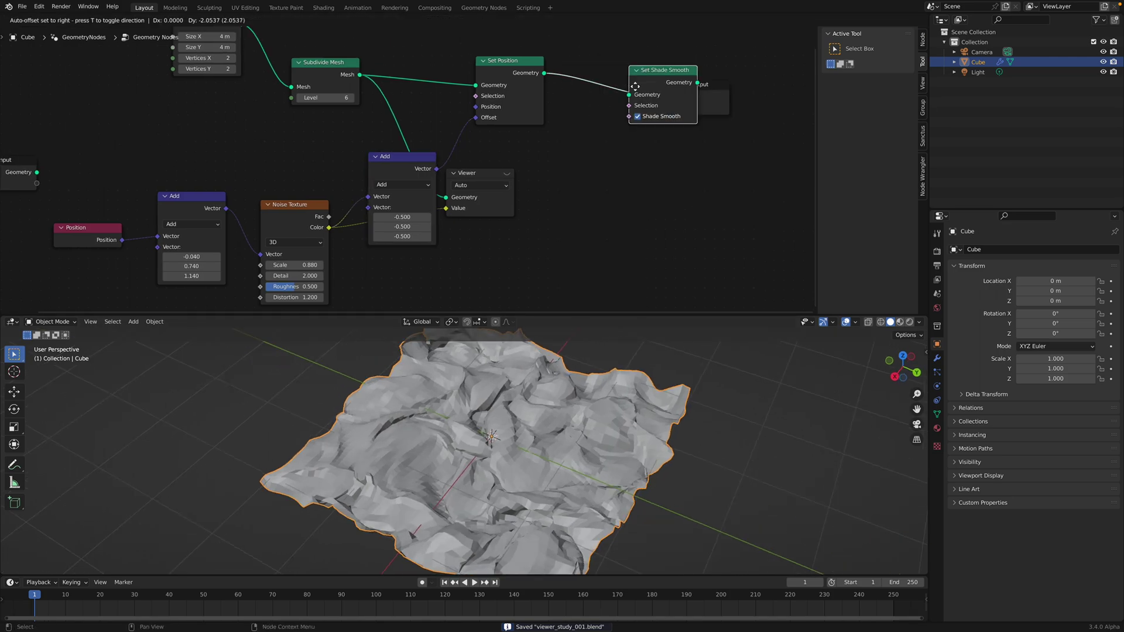
click(585, 87)
Step: Set the vector of the Add node feeding the Noise Texture to -0.380, 1.240, 1.720
middle_drag(513, 370, 551, 369)
middle_drag(231, 247, 241, 238)
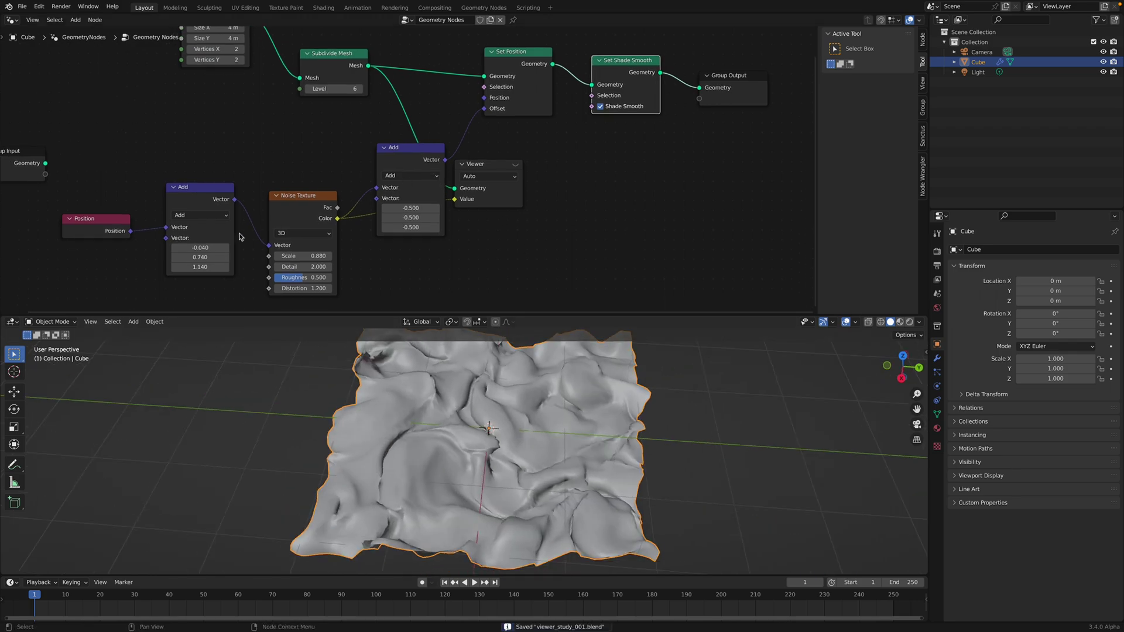
mouse_move(201, 248)
shift+mouse_down()
mouse_move(237, 248)
mouse_move(190, 249)
mouse_move(215, 258)
shift+mouse_up()
shift+drag(200, 267, 263, 267)
Step: Move the Subdivide Mesh and Grid nodes up to free space below the Grid node
middle_drag(369, 108, 384, 182)
drag(371, 130, 366, 81)
drag(232, 77, 231, 50)
middle_drag(215, 67, 254, 96)
drag(254, 86, 247, 64)
Step: Add a Cube mesh primitive node below the Grid node
key(shift+a)
click(190, 157)
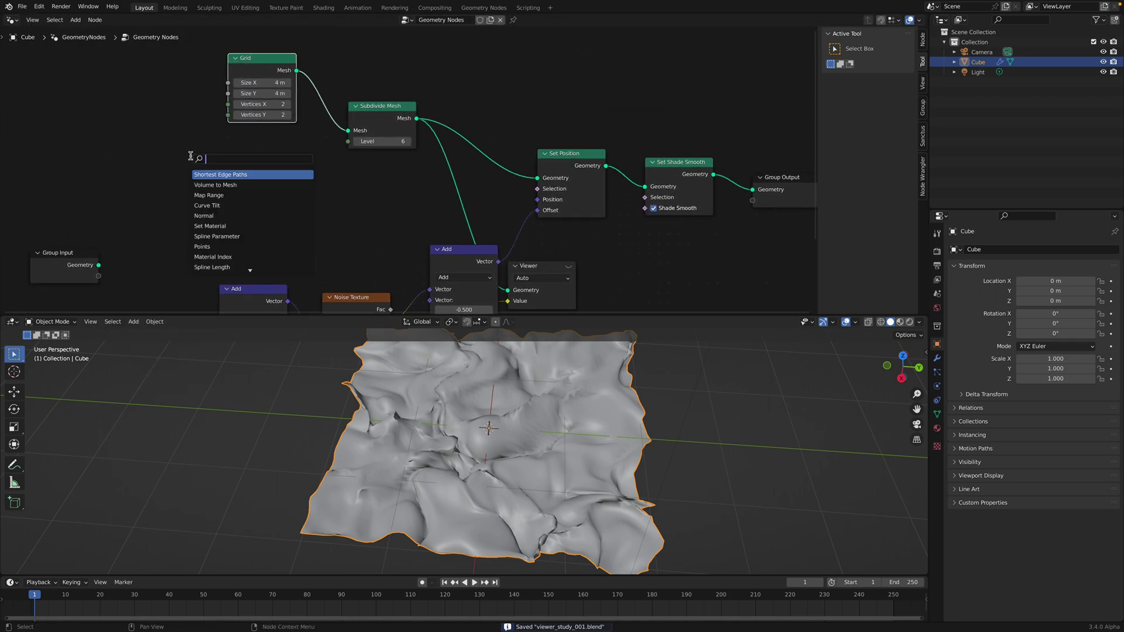
text(bo)
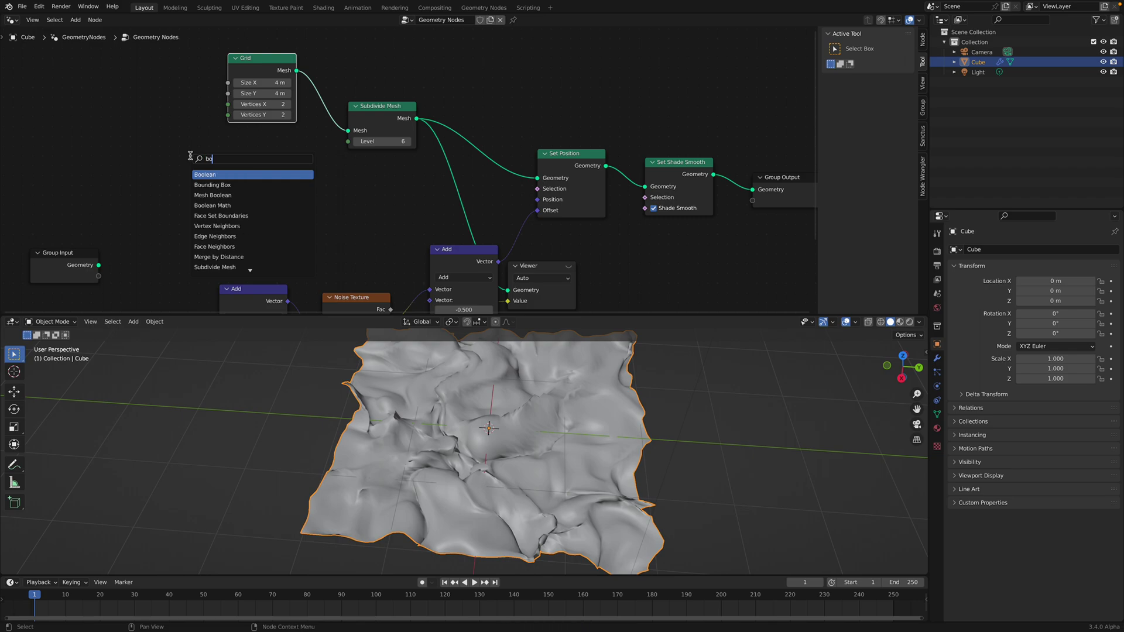
text(xcube)
key(Return)
click(190, 156)
Step: Connect the Cube node to Subdivide Mesh in place of Grid, reposition both connected nodes, and save the file
drag(258, 153, 348, 132)
drag(367, 108, 359, 101)
middle_drag(551, 471, 588, 471)
key(ctrl+s)
drag(231, 147, 273, 131)
Step: Move the Viewer node clear of the Add node beside it
scroll(357, 149, up, 2)
middle_drag(529, 215, 480, 183)
scroll(494, 196, down, 1)
scroll(496, 204, down, 1)
drag(501, 226, 534, 235)
Step: Toggle the Viewer node preview and leave it on to display the noise colors on the cube
click(527, 119)
click(529, 235)
scroll(527, 214, down, 2)
click(550, 206)
click(550, 206)
click(551, 206)
click(550, 206)
middle_drag(552, 422, 576, 443)
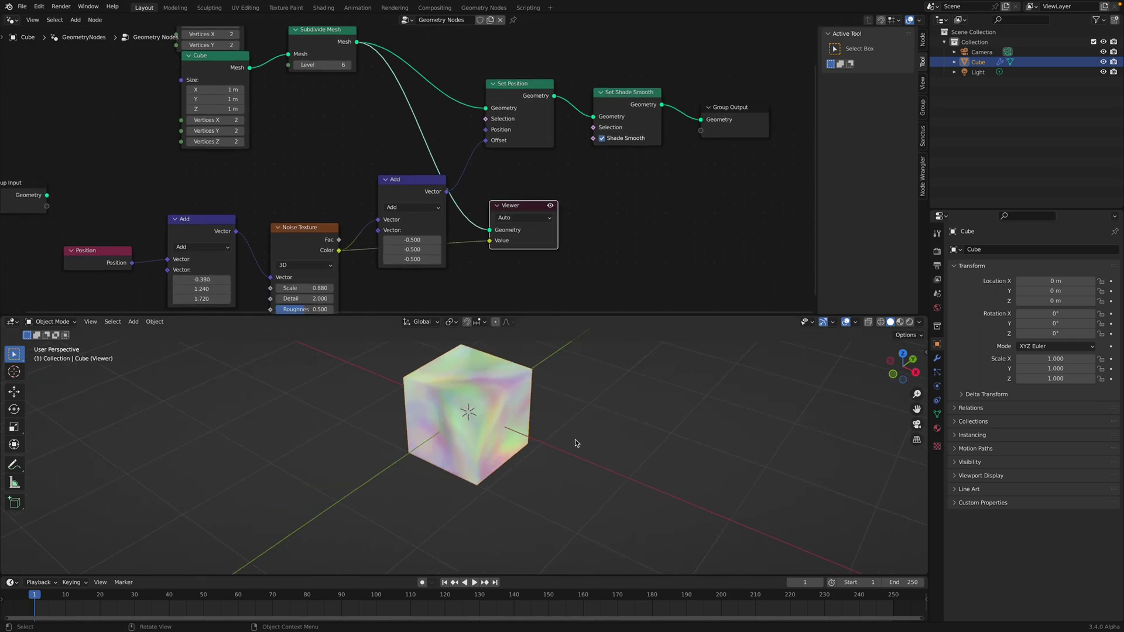
Step: Adjust the positions of the Viewer node and the Add node beside it, and save the file
click(550, 207)
drag(530, 206, 529, 200)
key(ctrl+s)
middle_drag(513, 223, 511, 238)
drag(420, 191, 418, 181)
click(508, 215)
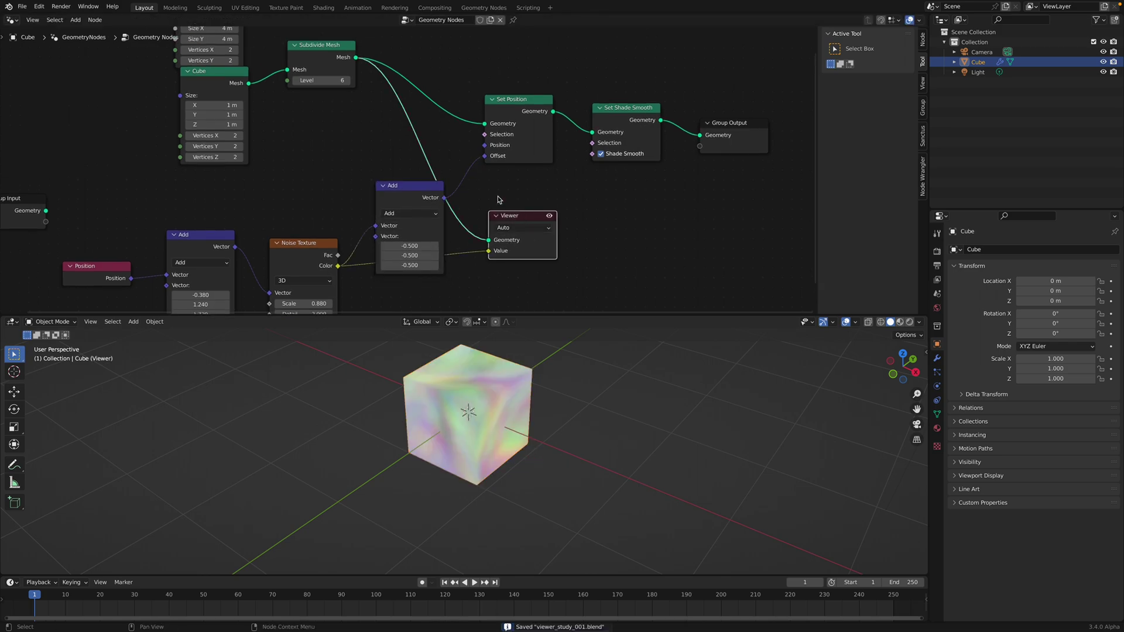
middle_drag(499, 199, 499, 203)
click(338, 55)
click(491, 103)
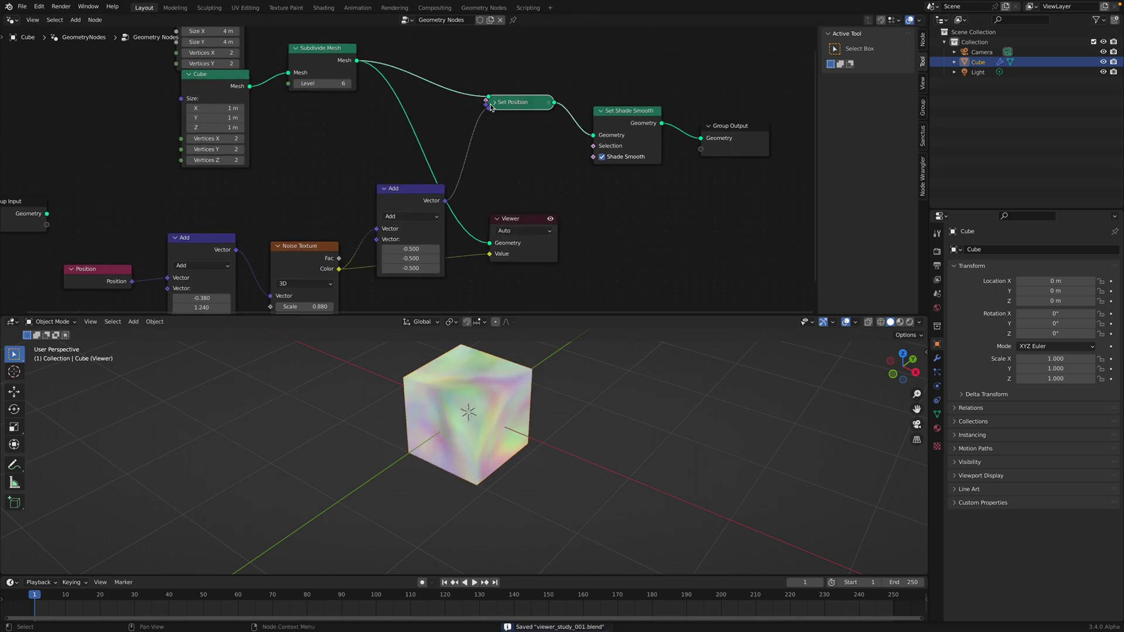
key(h)
Step: Toggle the Viewer node preview off and on to compare the displaced cube with the noise color preview
click(538, 222)
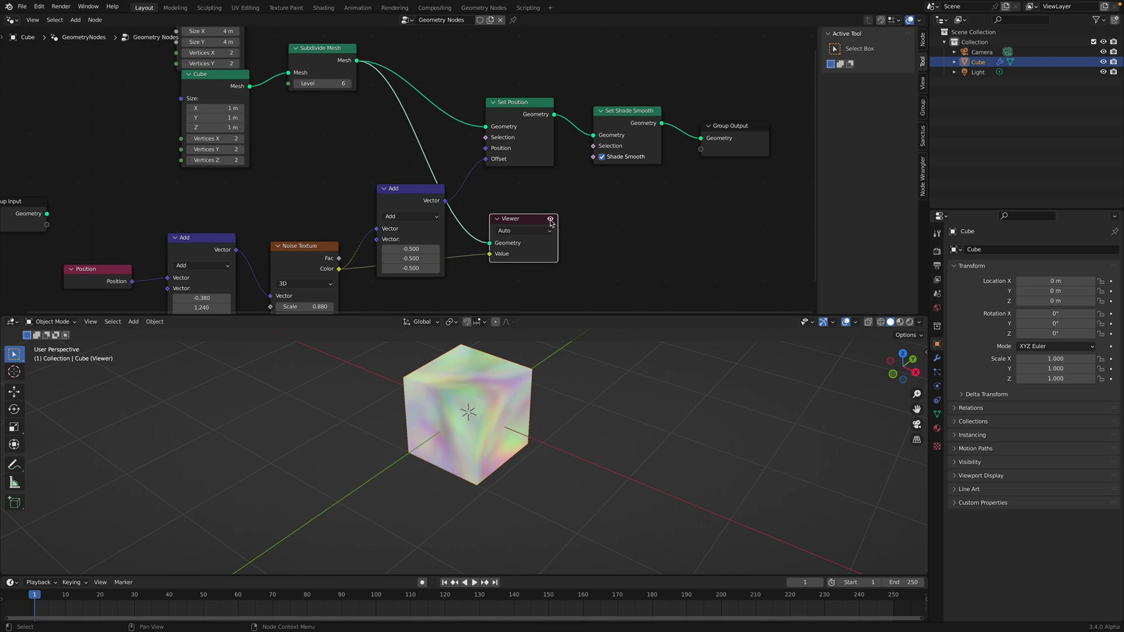
click(550, 220)
click(516, 108)
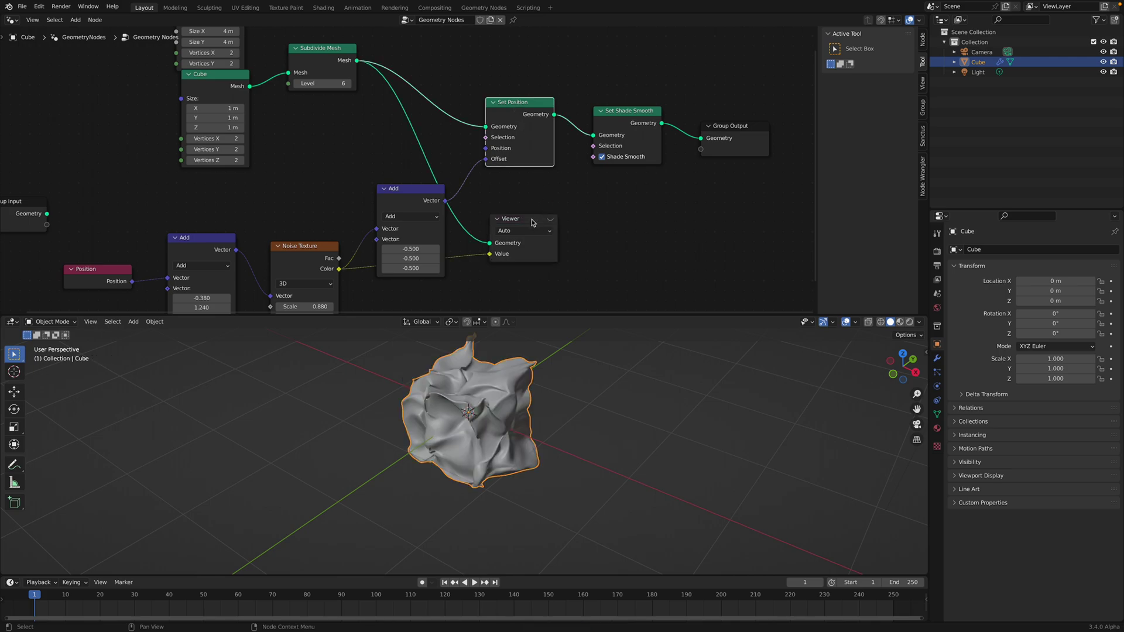
click(550, 219)
click(550, 221)
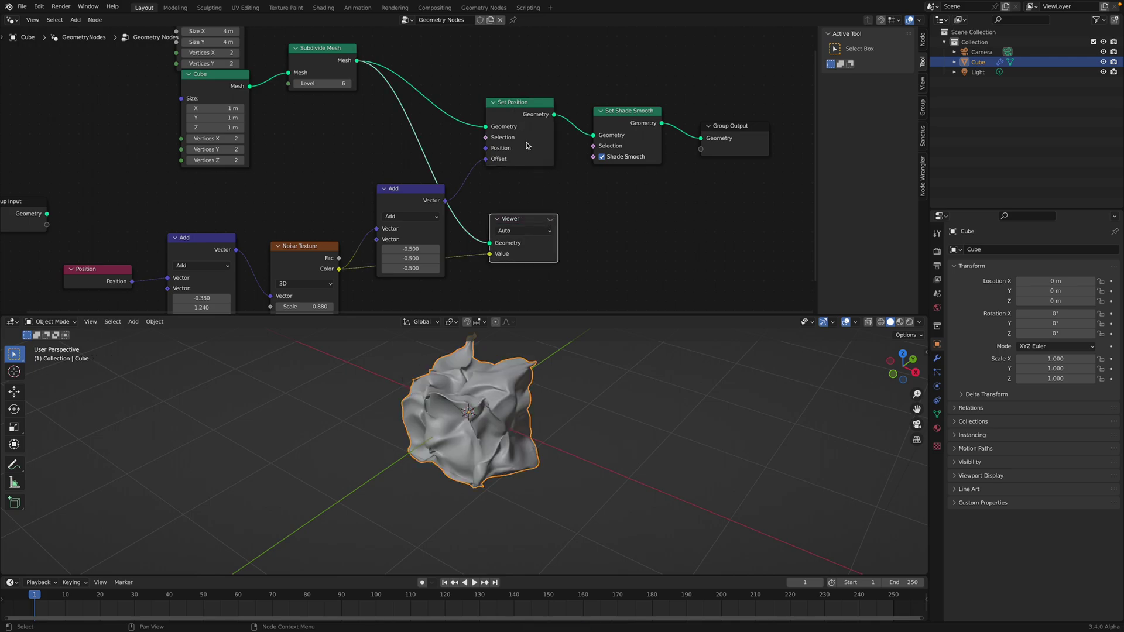
click(551, 219)
click(550, 219)
middle_drag(541, 380, 493, 427)
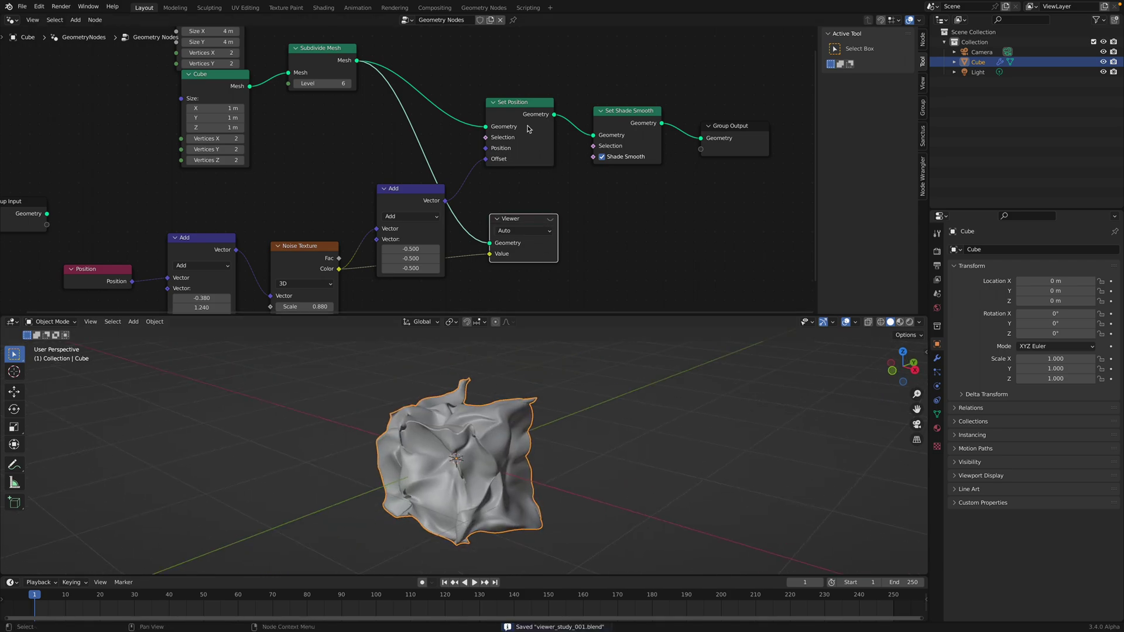
click(518, 108)
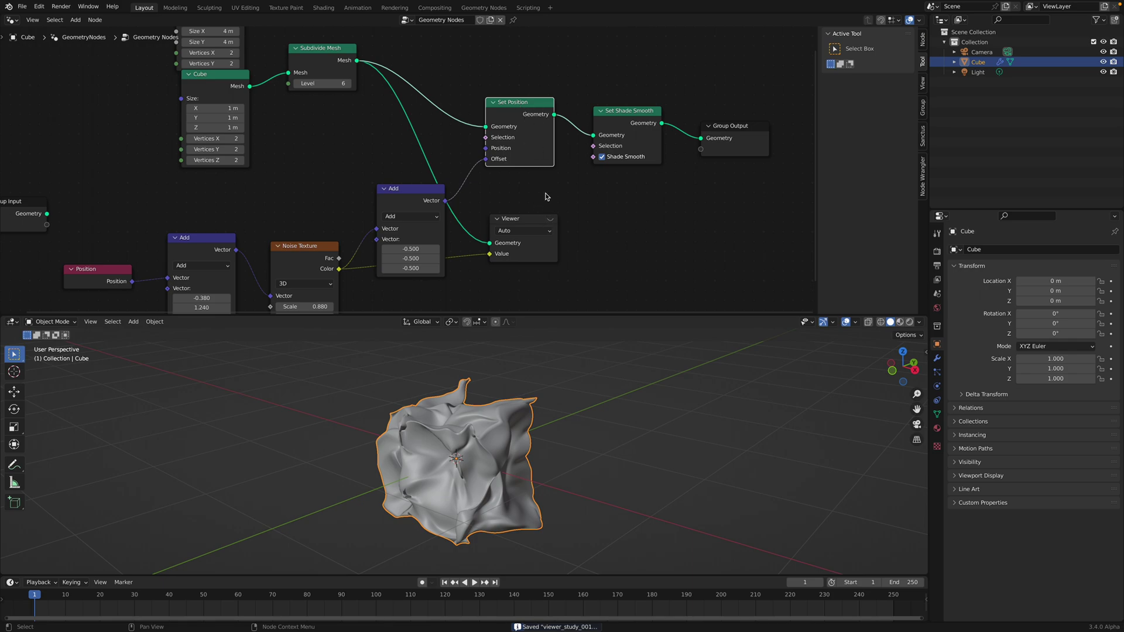
click(549, 220)
click(527, 127)
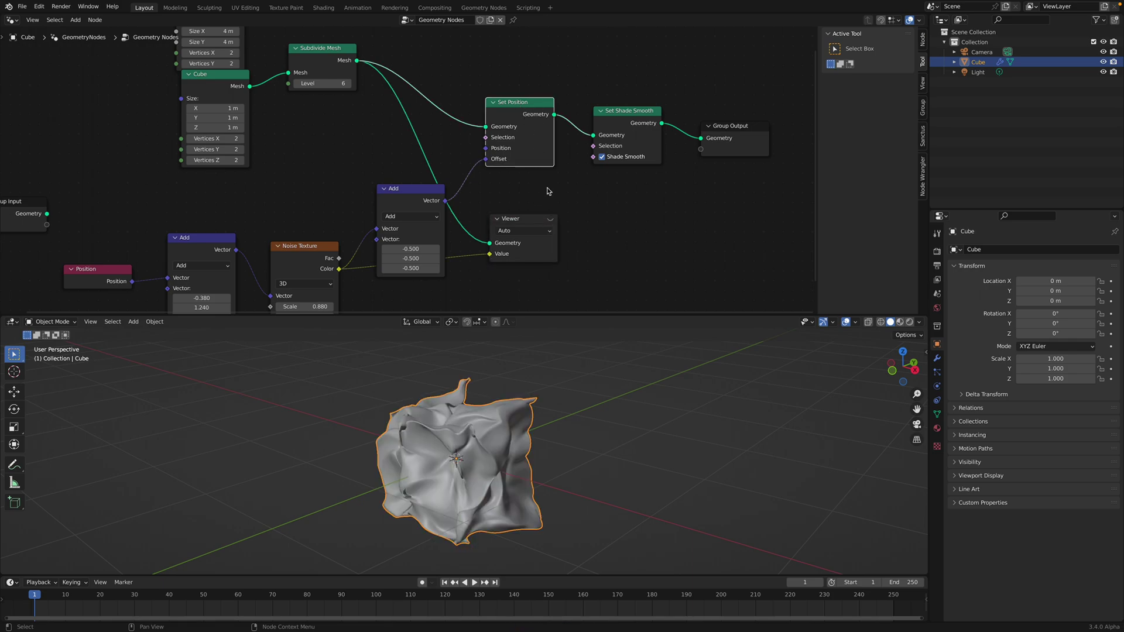
click(541, 222)
Step: Save the file and set the Noise Texture node's Scale to 2.440
middle_drag(522, 413, 536, 400)
middle_drag(408, 220, 396, 150)
key(ctrl+s)
shift+drag(292, 236, 381, 236)
Step: Toggle the Viewer preview again to compare the rescaled noise colors with the displaced geometry
click(539, 149)
click(539, 149)
click(540, 149)
middle_drag(520, 146, 594, 200)
Step: Spread out the Noise Texture, second Add and Viewer nodes so their links are easier to follow
drag(474, 187, 459, 178)
middle_drag(460, 180, 463, 249)
scroll(464, 249, down, 1)
drag(289, 71, 291, 53)
middle_drag(527, 278, 501, 195)
click(557, 212)
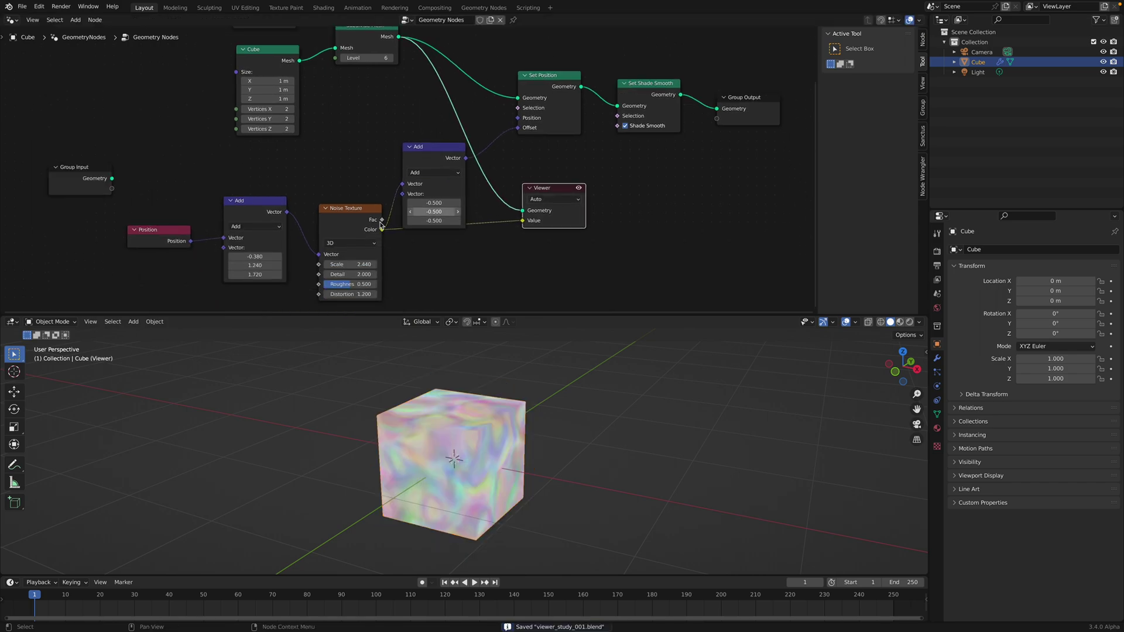
drag(355, 212, 346, 205)
drag(550, 197, 550, 209)
drag(346, 210, 340, 230)
drag(445, 174, 431, 171)
middle_drag(491, 162, 520, 161)
scroll(497, 179, up, 1)
scroll(522, 165, down, 2)
Step: Reposition the Viewer, Set Position, Set Shade Smooth and Group Output nodes for more space, and save the file
drag(537, 205, 534, 213)
drag(530, 91, 540, 65)
drag(622, 98, 642, 93)
drag(709, 111, 724, 114)
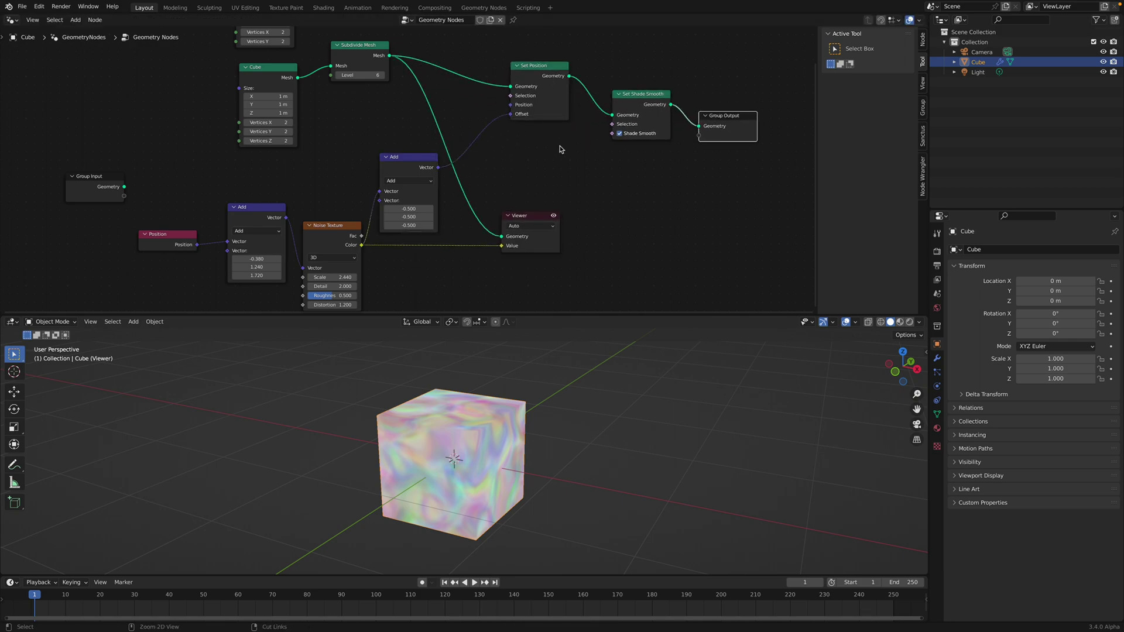
key(ctrl+s)
Step: Add a Normal input node in the free space above the second Add node
middle_drag(522, 166, 537, 170)
key(shift+a)
click(536, 170)
text(norm)
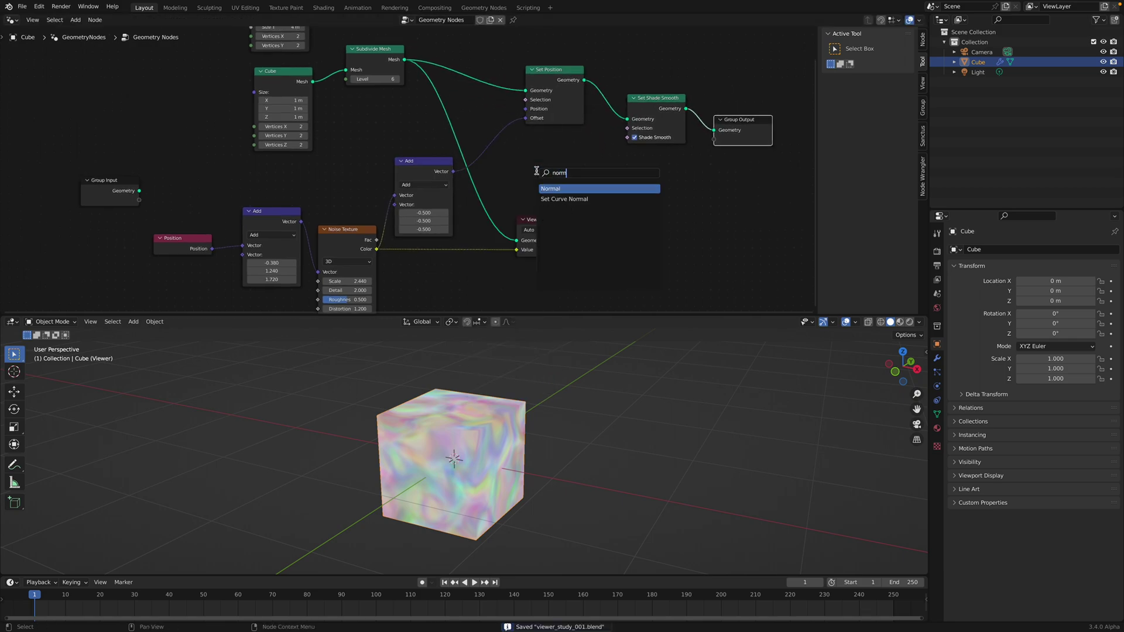
key(Return)
click(404, 132)
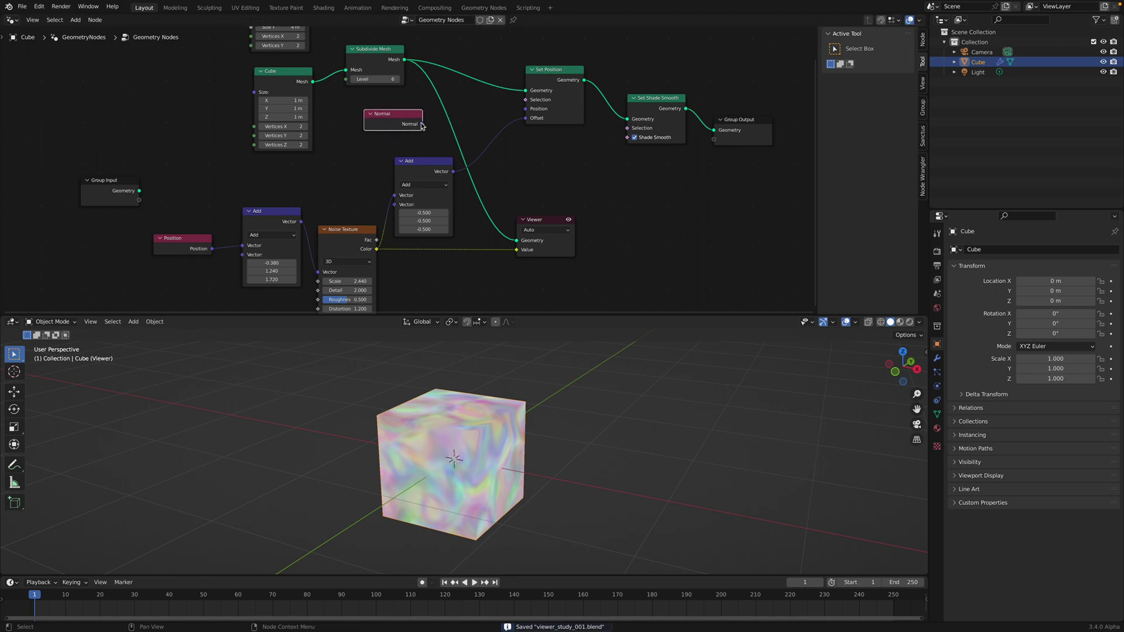
Step: Connect the Normal node to the Viewer's Value input and set the Subdivide Mesh Level to 5
drag(398, 122, 515, 254)
middle_drag(521, 351, 493, 380)
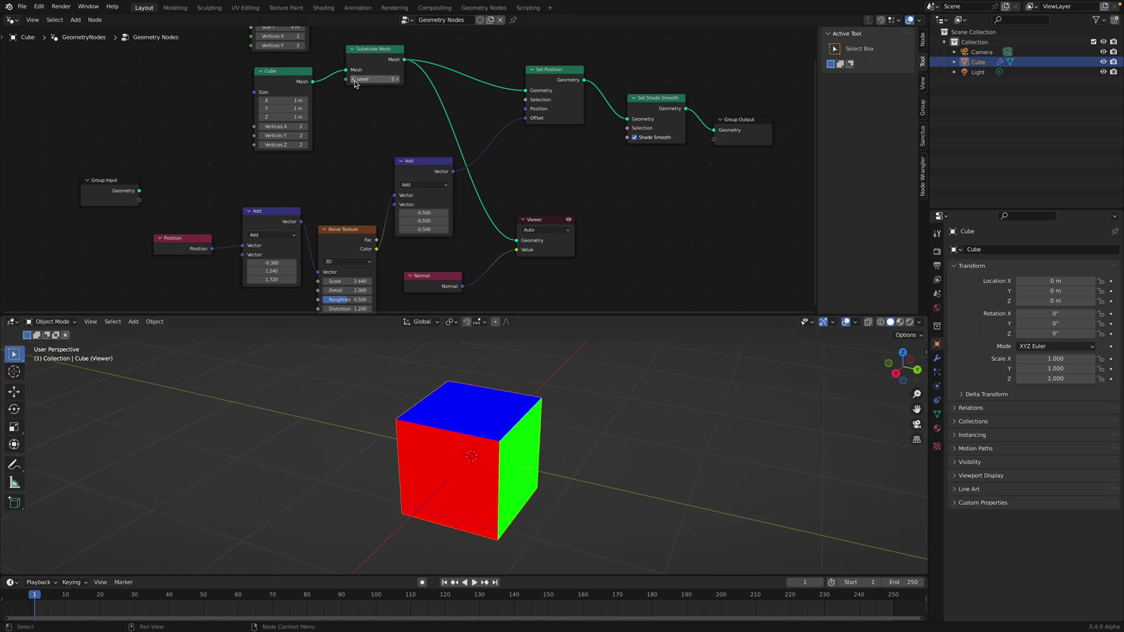
click(397, 84)
Step: Connect the Position node to the Viewer's Value input to preview position colors on the cube
middle_drag(340, 186, 335, 139)
drag(208, 204, 389, 206)
drag(503, 211, 510, 204)
middle_drag(457, 362, 499, 455)
scroll(499, 455, up, 2)
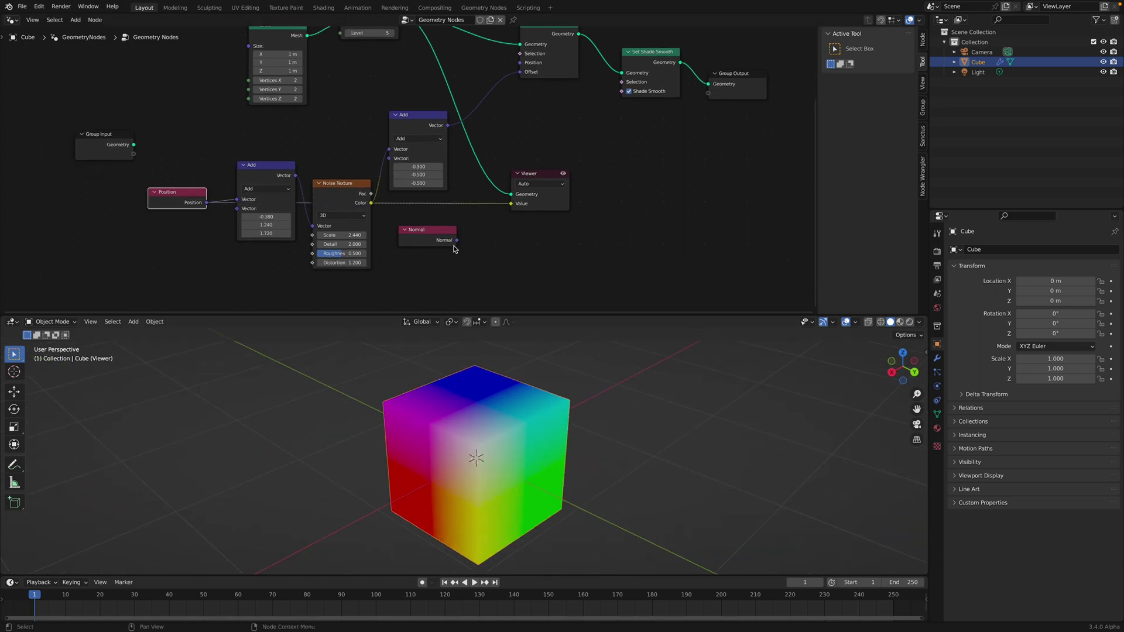
Step: Reconnect the Normal node to the Viewer's Value input and move the Viewer node up slightly
drag(457, 240, 512, 205)
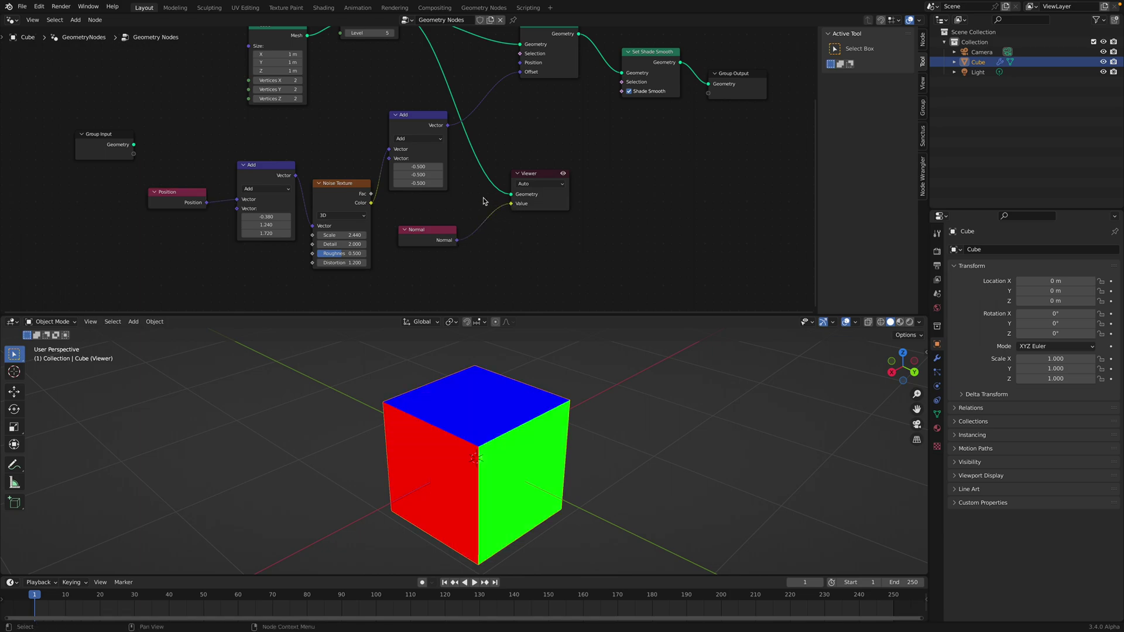
middle_drag(531, 396, 504, 409)
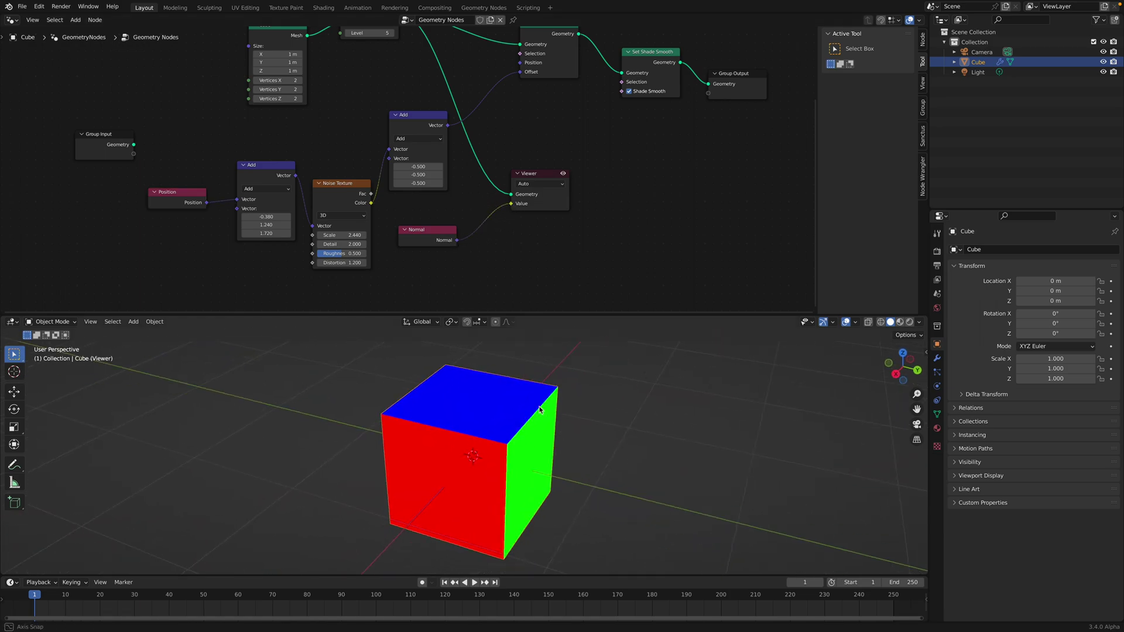
drag(528, 176, 528, 160)
middle_drag(516, 148, 525, 195)
Step: Turn off the Viewer preview and connect the Normal node to Set Position, moving the link from Offset to Position
drag(460, 283, 538, 159)
click(571, 204)
drag(462, 275, 480, 207)
drag(526, 123, 529, 111)
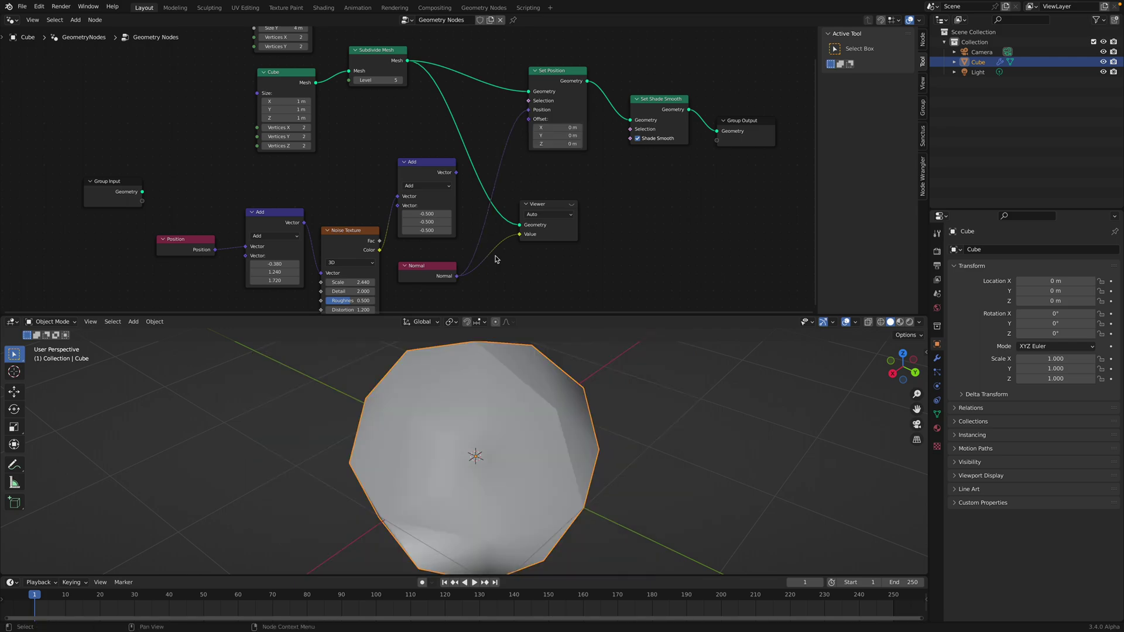
Step: Move the Normal node above Add, reactivate and shift the Viewer, and reposition Set Position, Set Shade Smooth and Group Output
drag(430, 274, 398, 135)
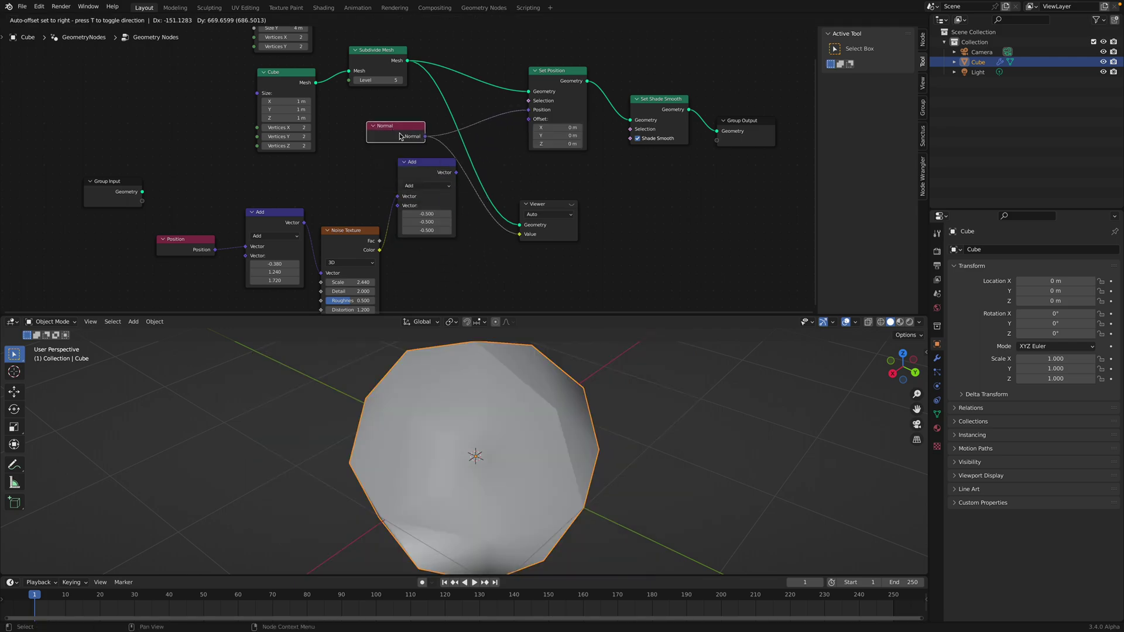
drag(538, 210, 553, 216)
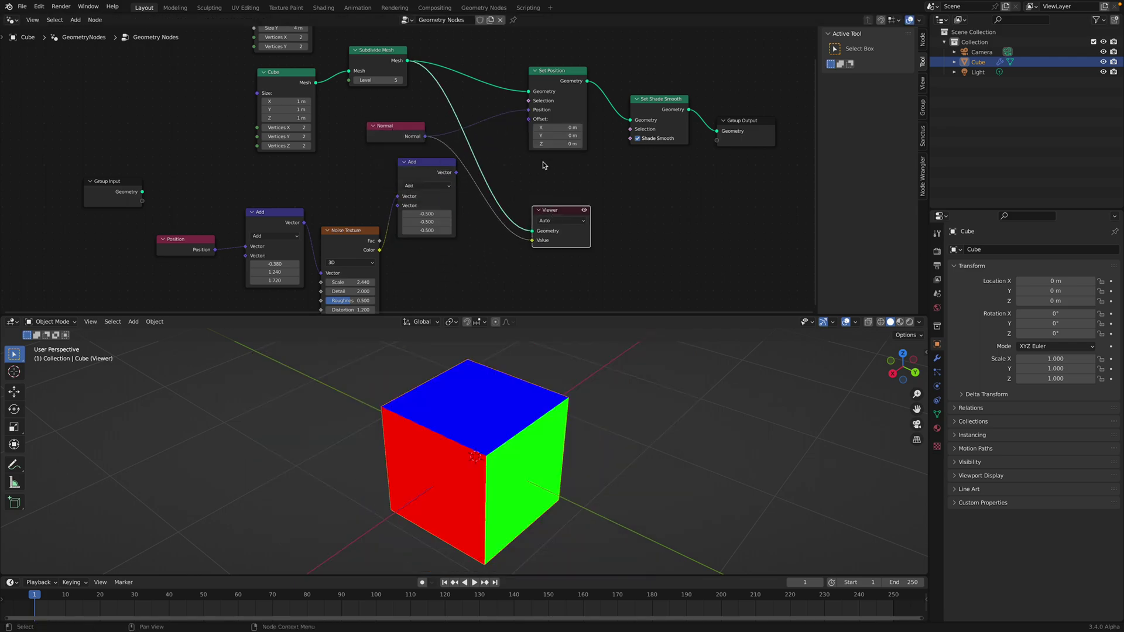
drag(568, 72, 586, 52)
drag(646, 103, 655, 79)
drag(731, 129, 735, 121)
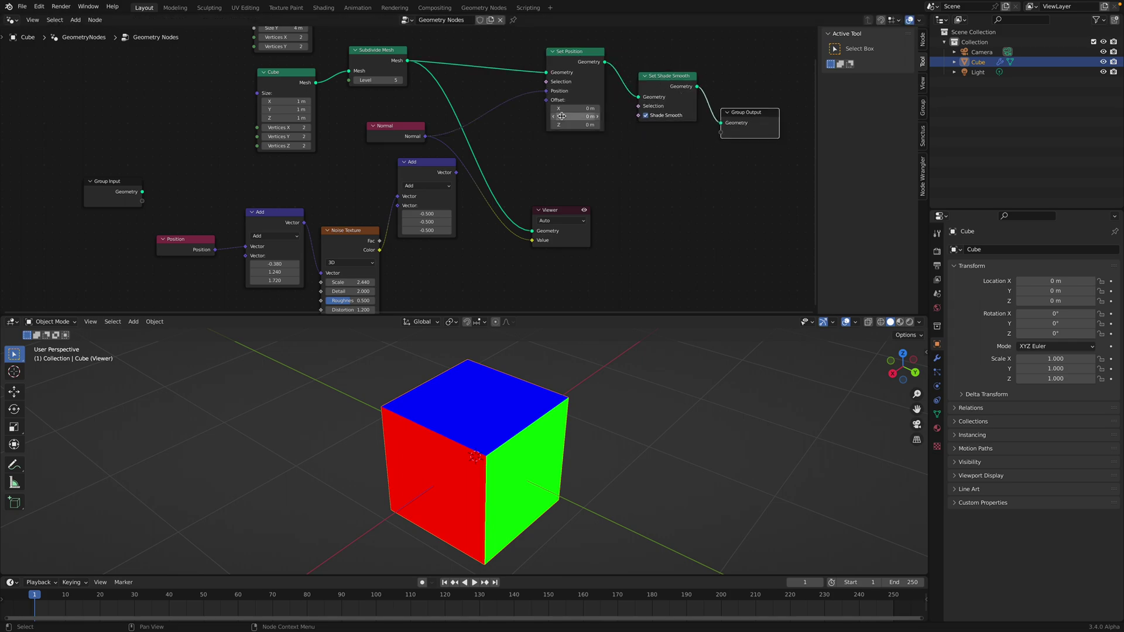
Step: Connect the Normal node to Set Position's Offset input as well
drag(425, 137, 497, 129)
drag(550, 102, 548, 101)
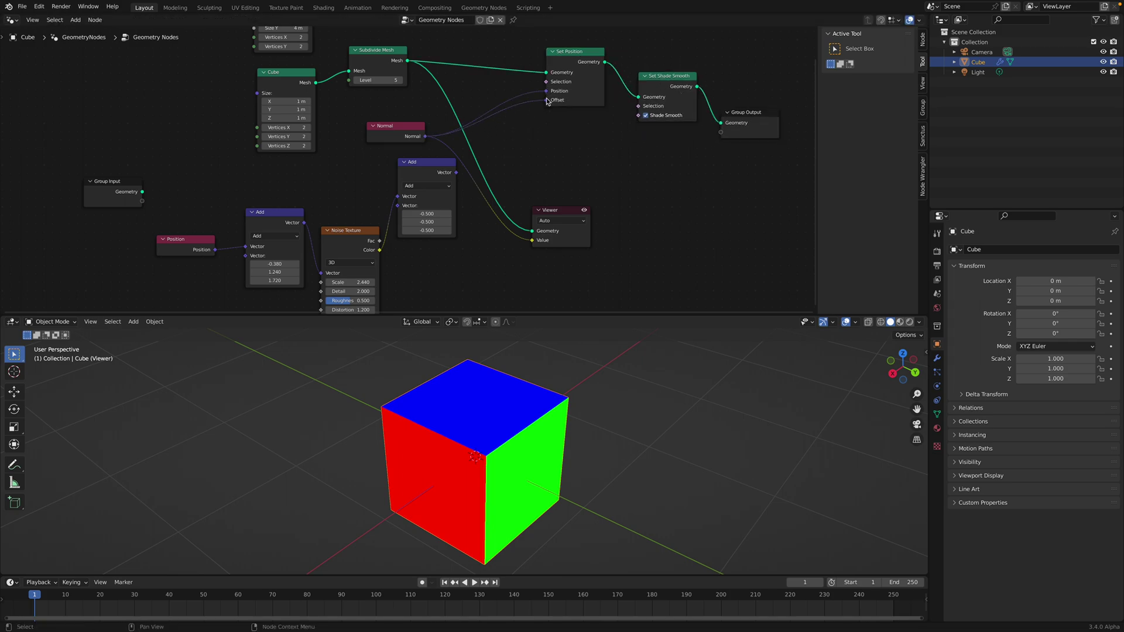
click(395, 133)
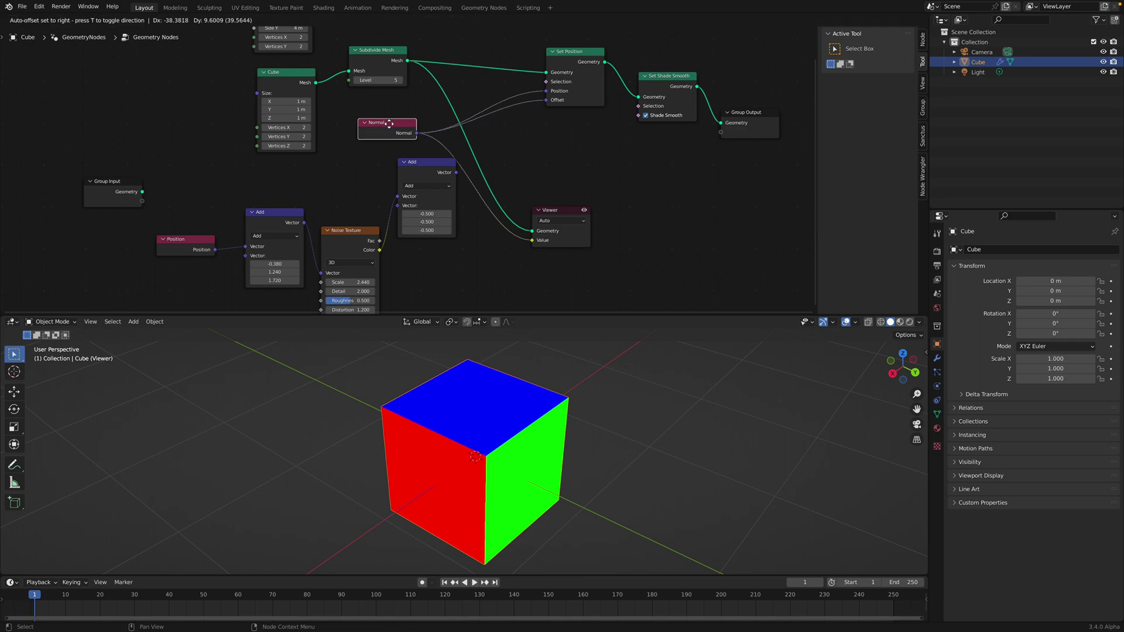
Step: Delete the Normal node, connect the second Add node's Vector to Set Position's Offset and the Viewer's Value, and save the file
key(x)
drag(562, 210, 580, 172)
drag(457, 175, 550, 203)
drag(570, 173, 563, 157)
key(ctrl+s)
middle_drag(620, 445, 573, 433)
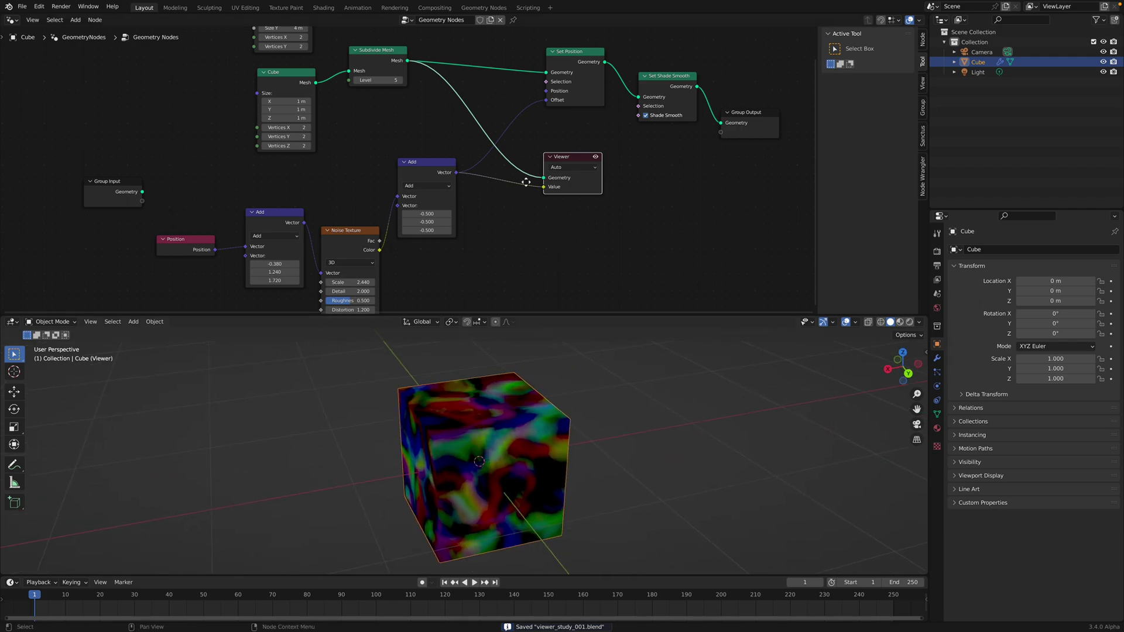
Step: Move the Noise Texture node up and adjust the second Add node to free space below them
middle_drag(518, 208, 512, 168)
drag(425, 124, 422, 133)
drag(351, 192, 351, 160)
middle_drag(508, 214, 499, 213)
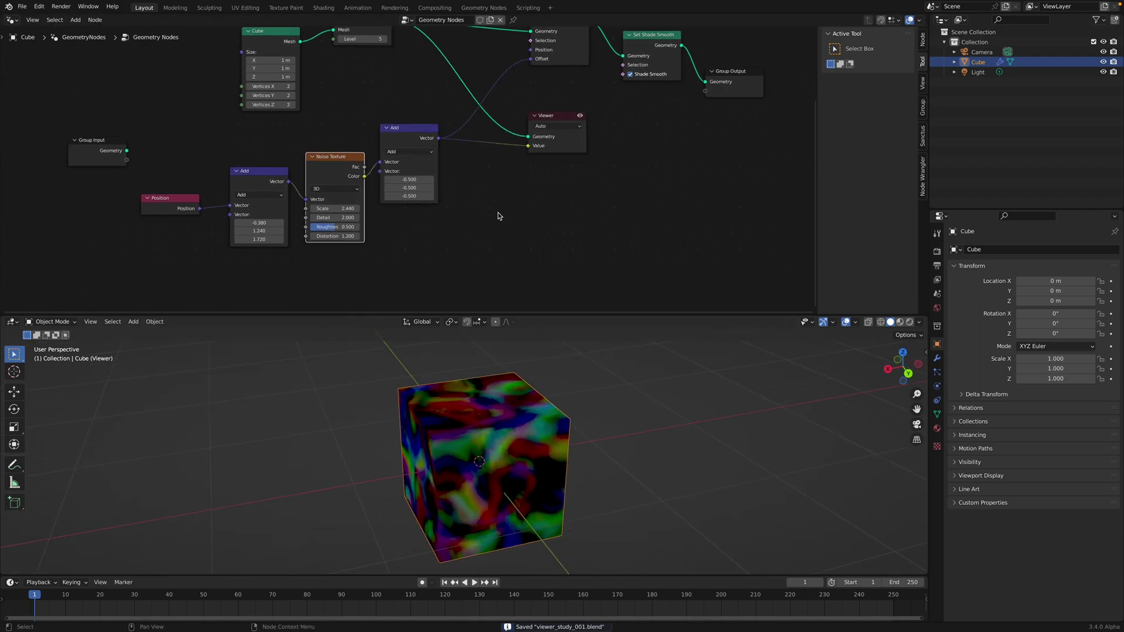
key(shift+a)
key(s)
key(Escape)
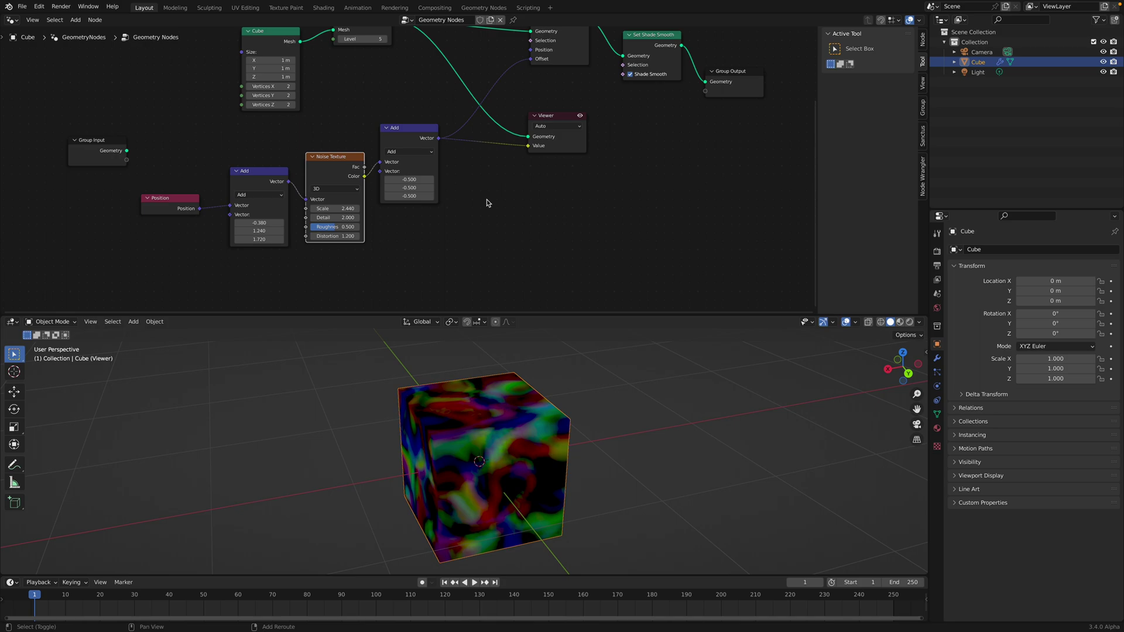
Step: Add a Voronoi Texture node below the second Add node
key(shift+a)
mouse_move(467, 366)
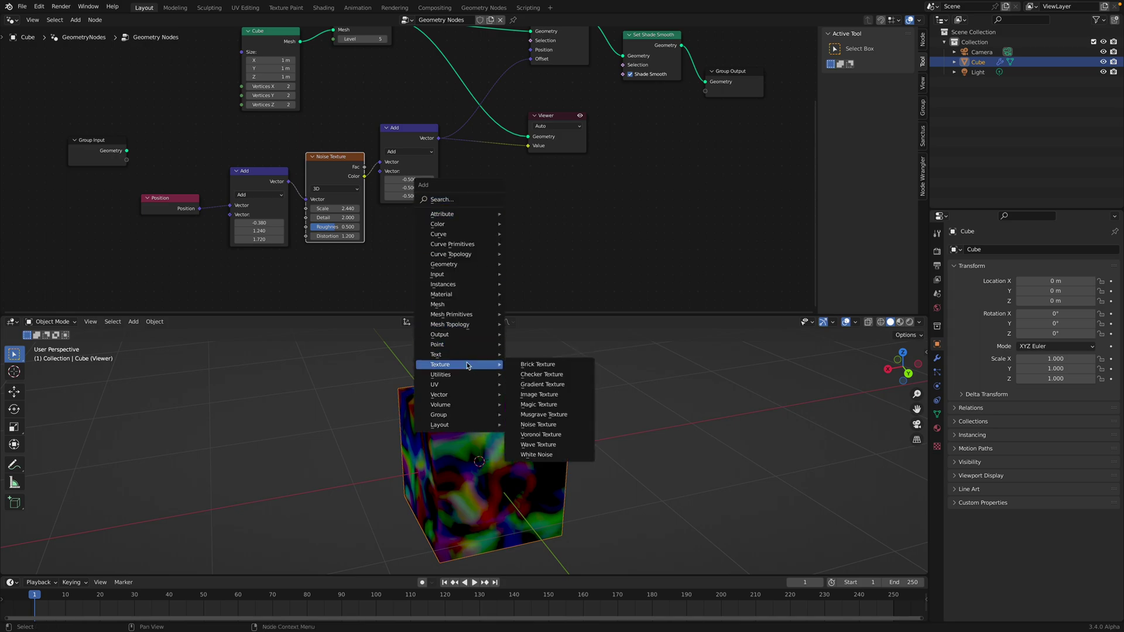
click(547, 434)
click(377, 215)
Step: Add a Musgrave Texture node beside the Voronoi Texture node
shift+scroll(490, 229, down, 2)
key(shift+a)
mouse_move(490, 214)
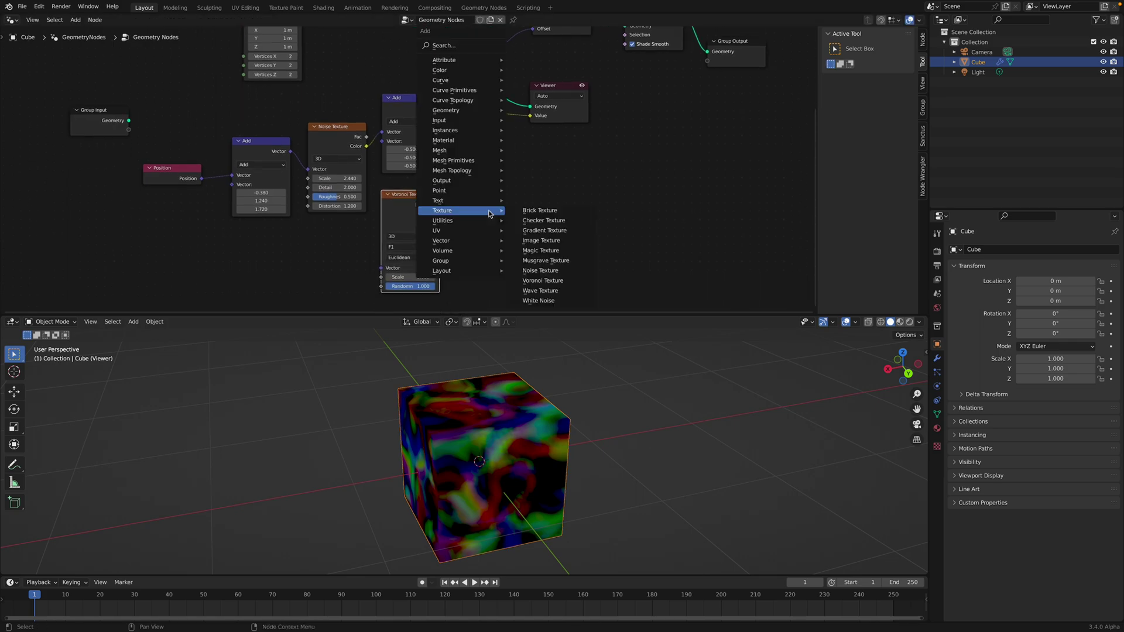
click(557, 260)
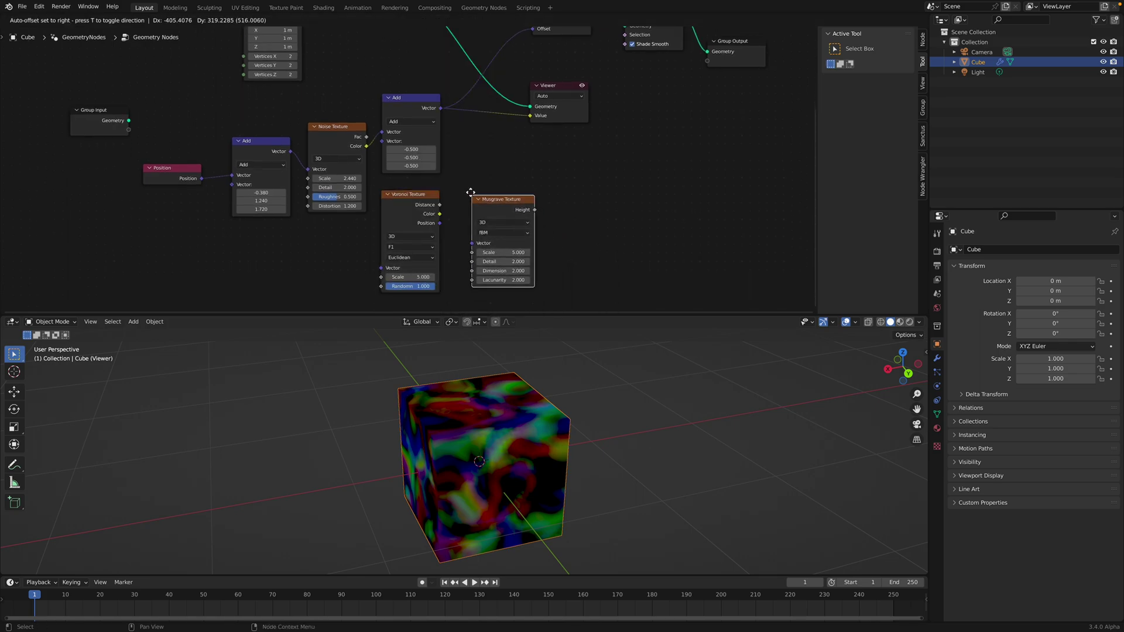
Step: Place the Voronoi Texture node below Noise Texture and the Musgrave Texture node next to it
drag(405, 203, 337, 239)
drag(490, 204, 440, 206)
middle_drag(468, 199, 454, 214)
Step: Connect the Musgrave Texture's Height output to the Viewer's Value input to preview it on the cube
drag(505, 314, 506, 399)
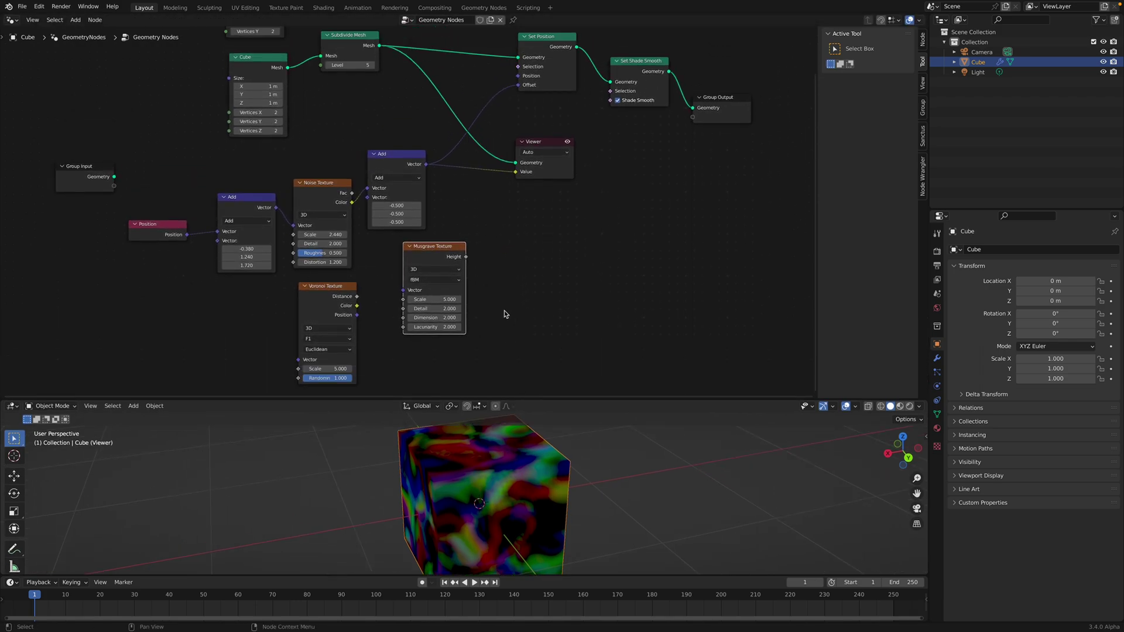
drag(466, 256, 500, 228)
drag(516, 175, 515, 172)
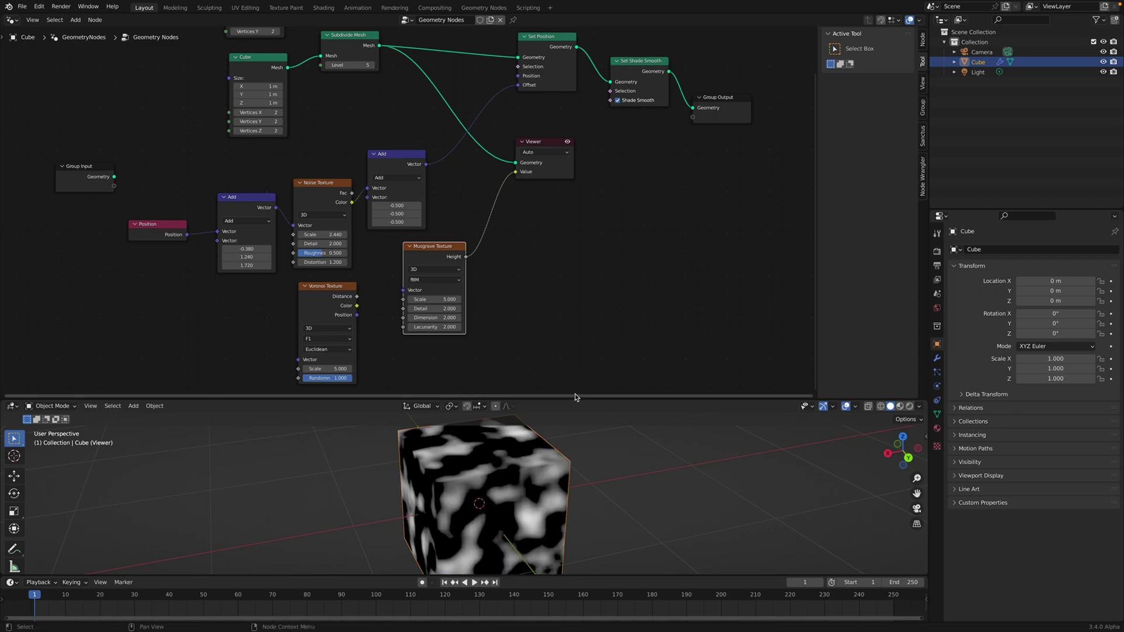
drag(577, 398, 577, 318)
Step: Preview the Voronoi Texture's Color, Position and Distance outputs by connecting each in turn to the Viewer's Value input
drag(357, 265, 467, 179)
drag(517, 135, 516, 133)
drag(358, 275, 438, 201)
drag(518, 134, 517, 135)
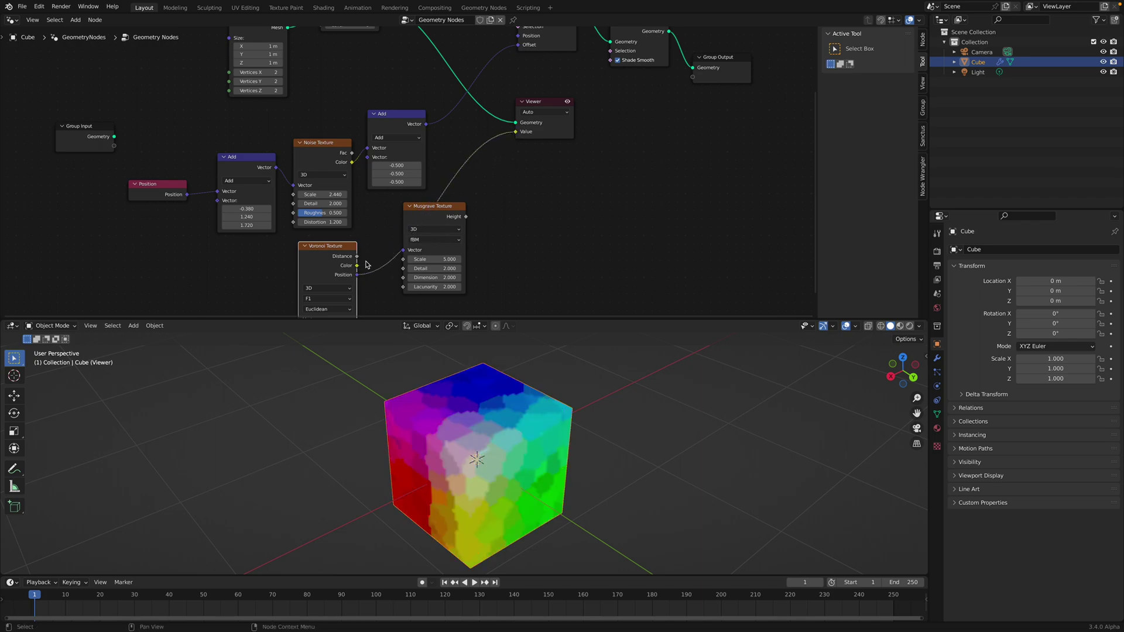
drag(357, 258, 516, 133)
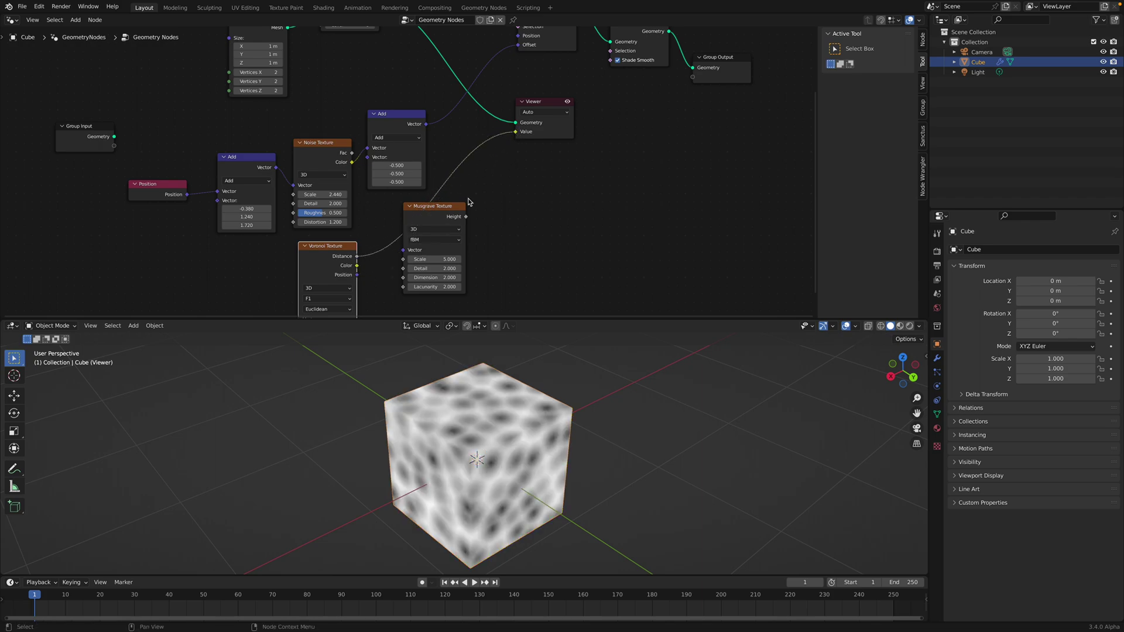
Step: Connect the Voronoi Texture's Color output to the Viewer's Value input, inspect the cube and save the file
drag(357, 266, 516, 132)
middle_drag(562, 445, 433, 381)
key(ctrl+s)
Step: Reconnect Musgrave Texture's Height to the Viewer's Value, reposition the Musgrave Texture and Set Position nodes, and save the file
drag(427, 218, 515, 131)
drag(468, 223, 418, 224)
middle_drag(509, 193, 500, 240)
drag(527, 47, 531, 42)
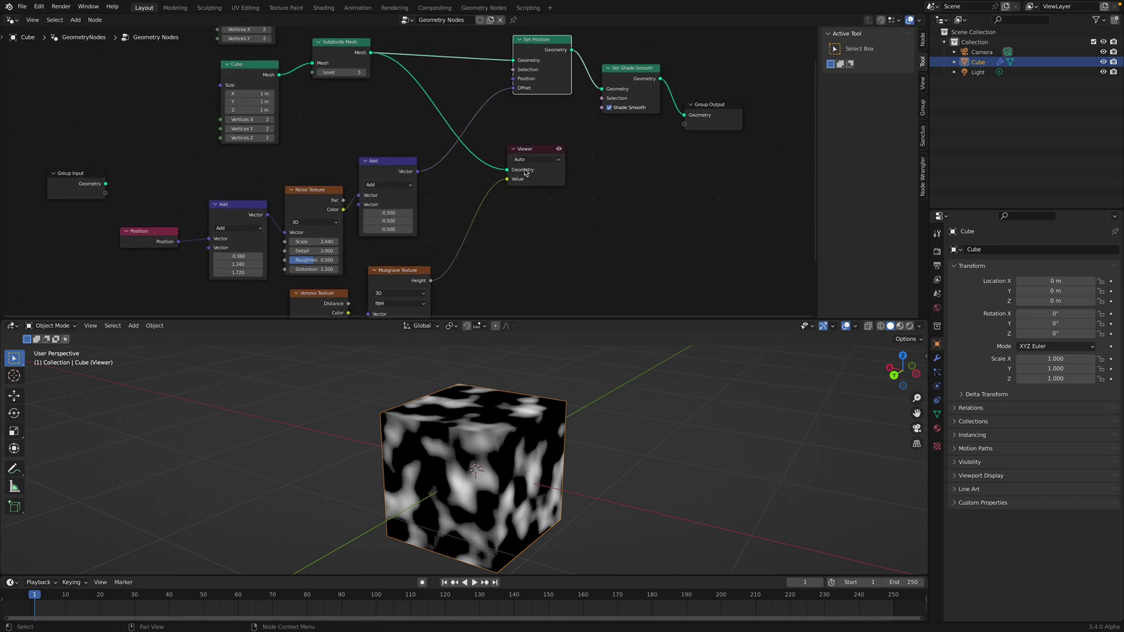
shift+scroll(449, 187, down, 1)
key(ctrl+s)
key(shift+a)
mouse_move(466, 189)
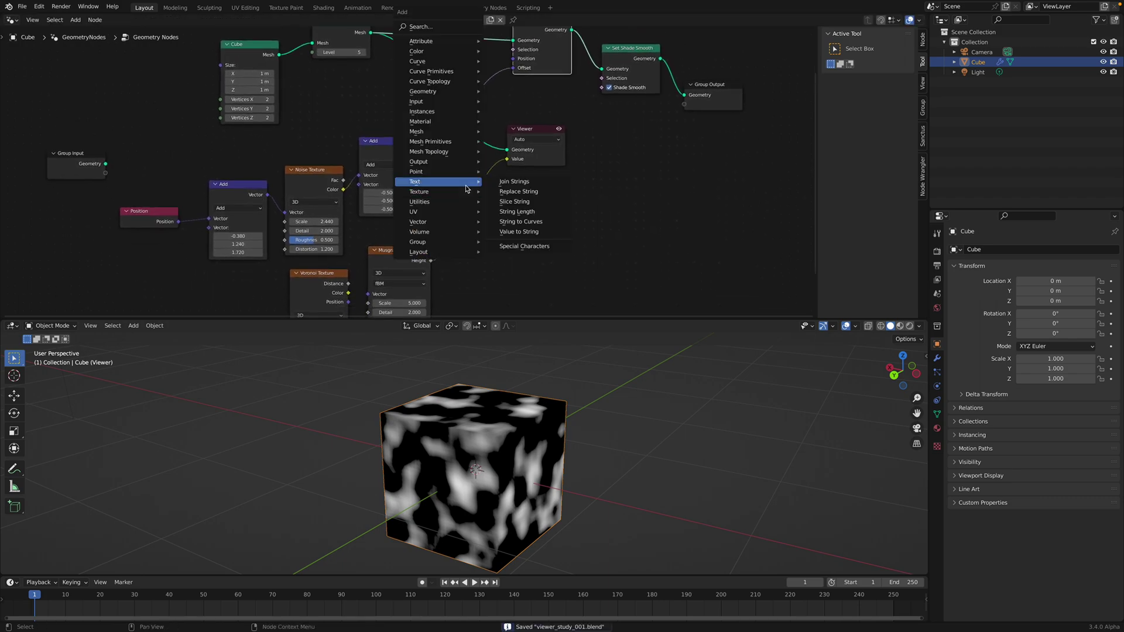
click(445, 27)
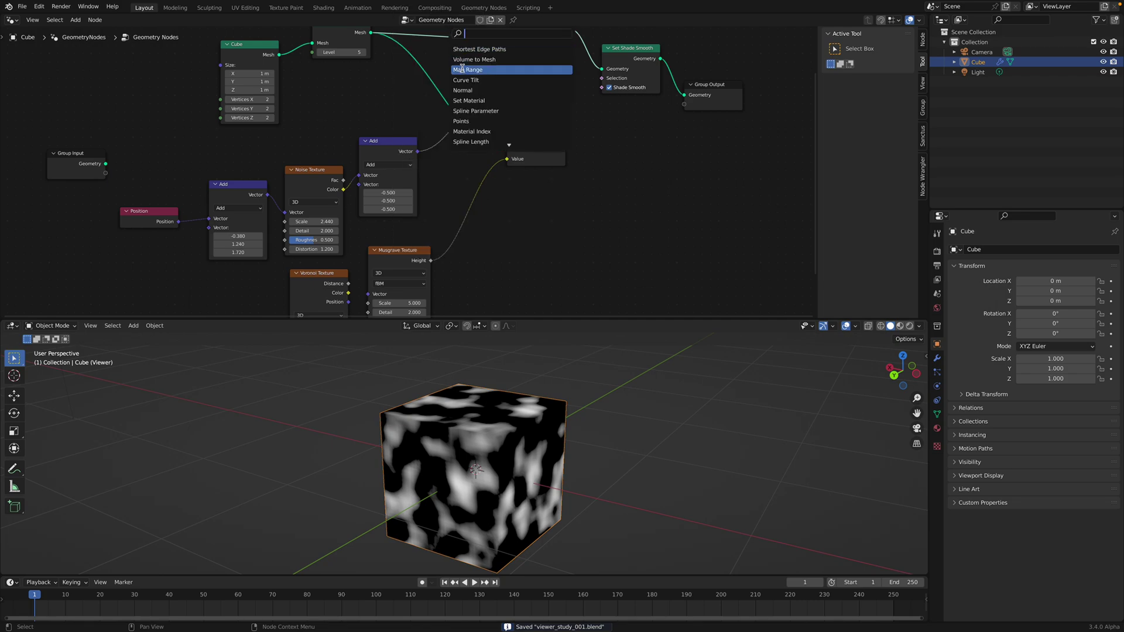
key(Escape)
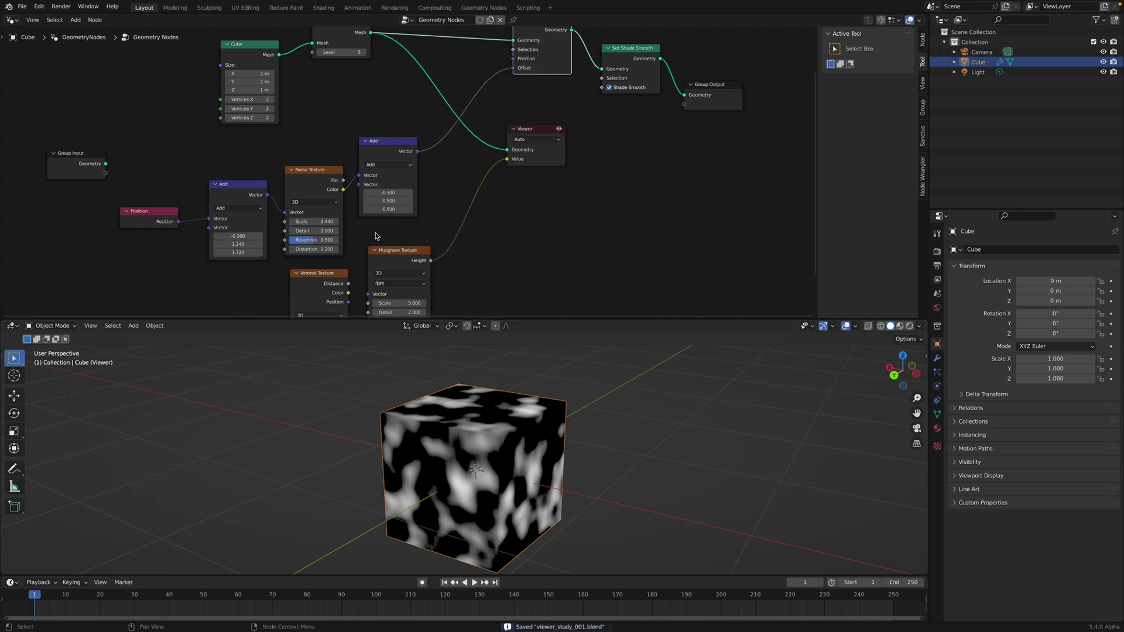
Step: Connect the Voronoi Texture's Color output to the Viewer's Value input
drag(241, 183, 235, 164)
scroll(322, 155, down, 2)
drag(308, 171, 345, 178)
key(Escape)
middle_drag(329, 161, 321, 96)
scroll(322, 97, down, 2)
scroll(332, 103, up, 2)
drag(399, 68, 426, 163)
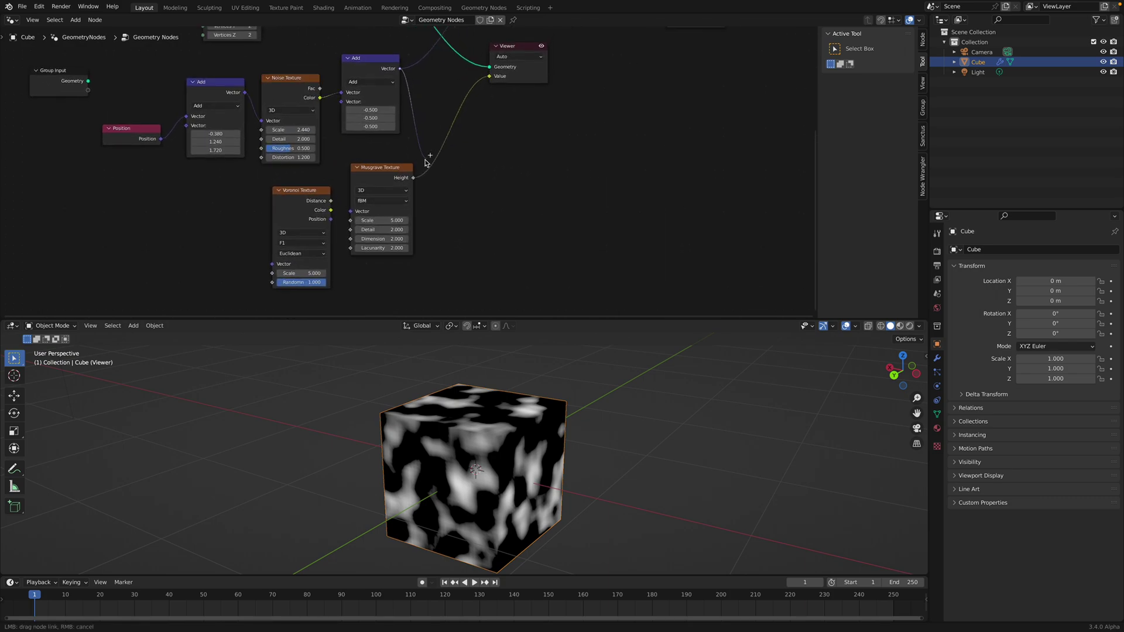
drag(270, 264, 272, 264)
drag(330, 210, 490, 77)
Step: Move the Musgrave Texture out of the way and place the Voronoi Texture between the second Add node and the Viewer
drag(395, 177, 534, 163)
drag(305, 194, 442, 116)
middle_drag(438, 131, 426, 157)
scroll(427, 157, up, 2)
scroll(427, 157, up, 1)
Step: Connect the second Add node's Vector output to the Voronoi Texture's Vector input and reposition the Voronoi Texture
drag(391, 226, 368, 238)
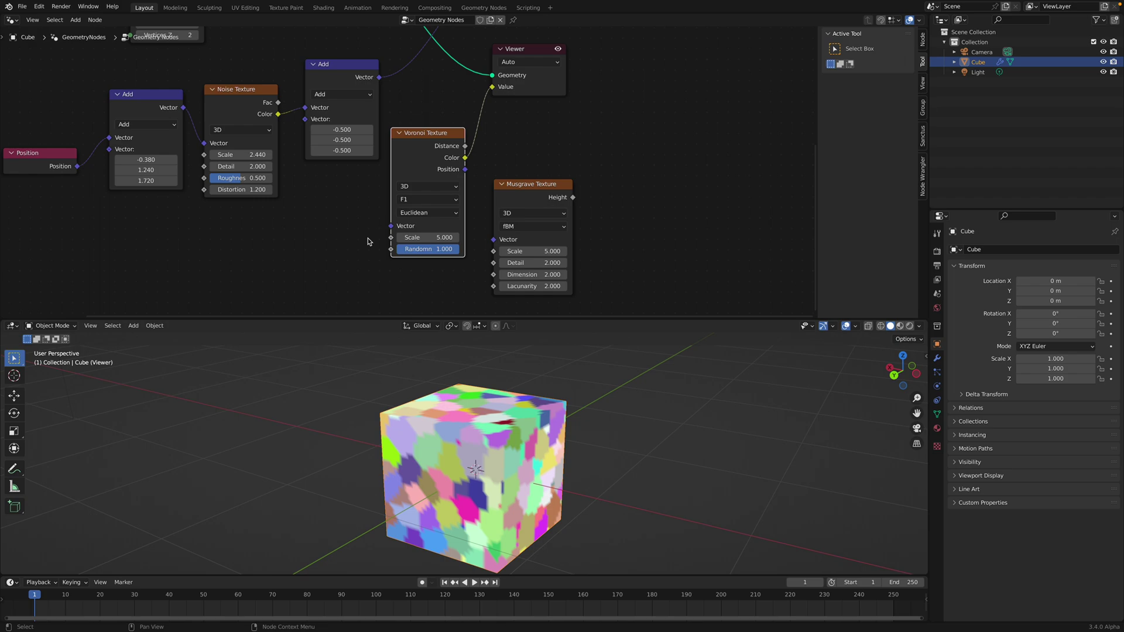
drag(379, 81, 396, 224)
middle_drag(501, 148, 481, 191)
drag(418, 180, 424, 145)
middle_drag(471, 116, 439, 172)
scroll(443, 171, down, 1)
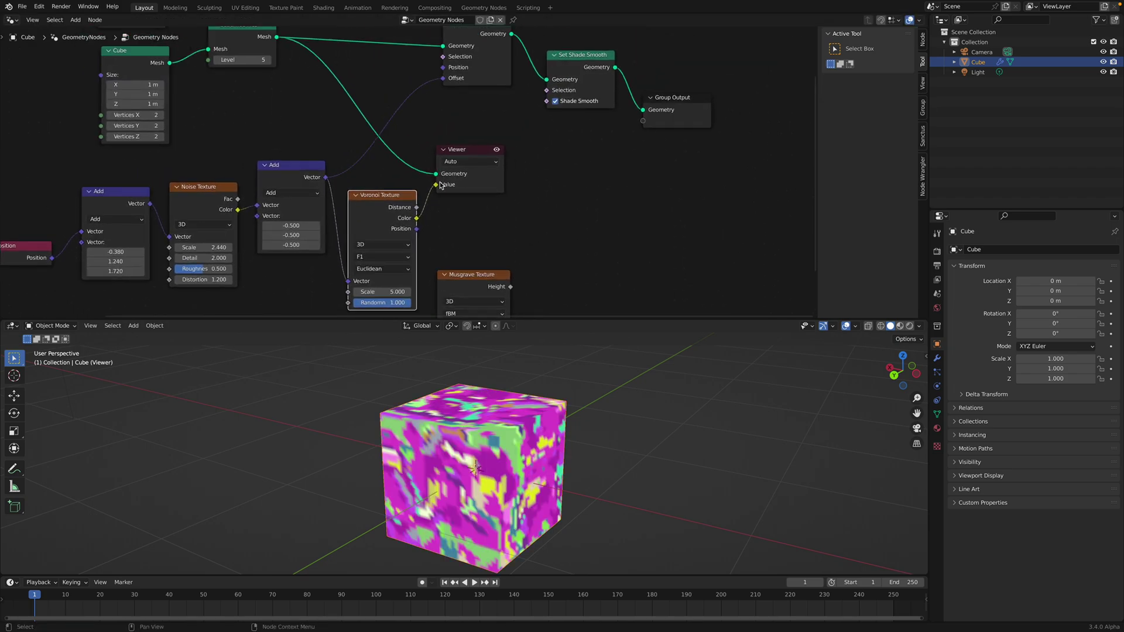
Step: Connect the Voronoi Texture's Color to the Set Position node's Offset, save the file and switch off the Viewer preview
drag(421, 219, 443, 78)
key(ctrl+s)
click(496, 151)
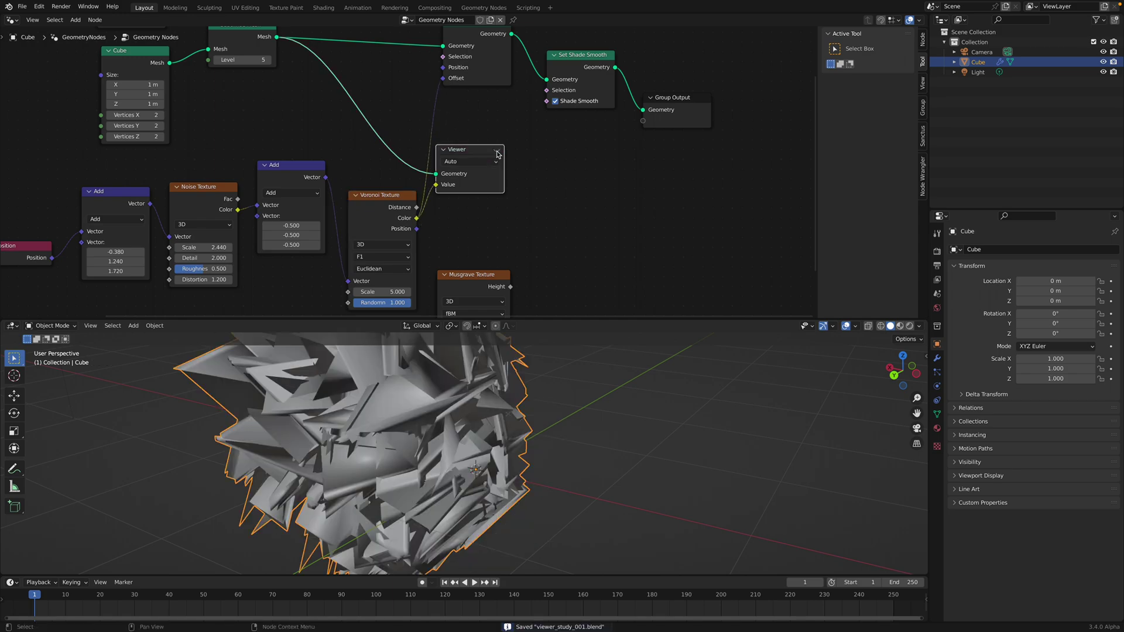
click(497, 152)
click(497, 152)
Step: Reposition the Viewer node and move the Voronoi Texture up in line with the second Add node
drag(479, 151, 490, 145)
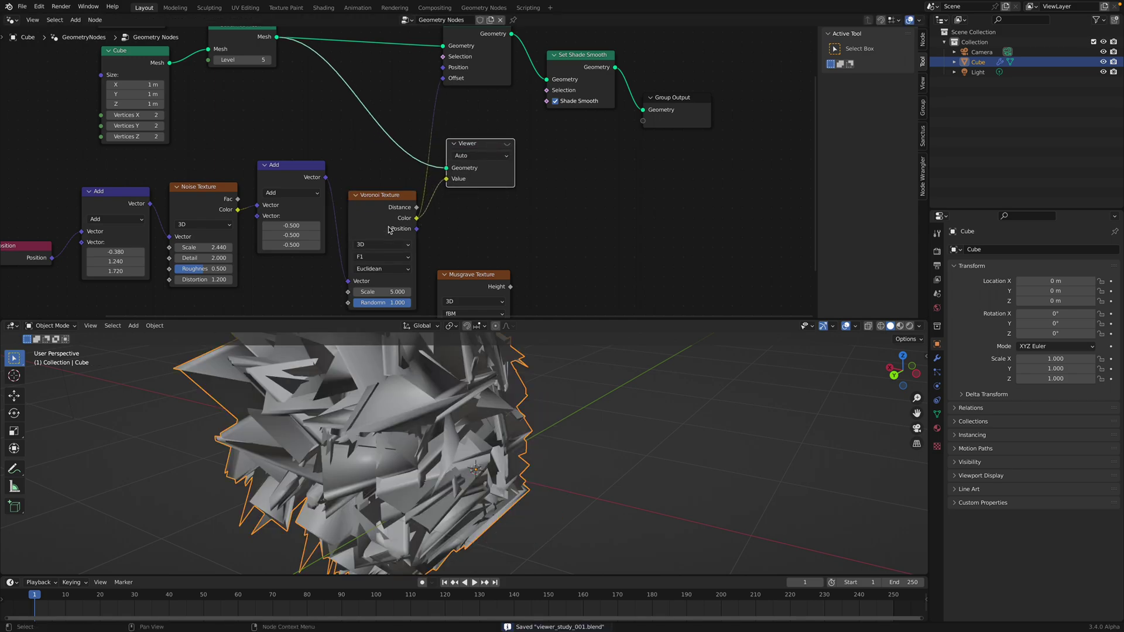
middle_drag(382, 210, 378, 201)
drag(379, 202, 389, 158)
drag(398, 192, 397, 183)
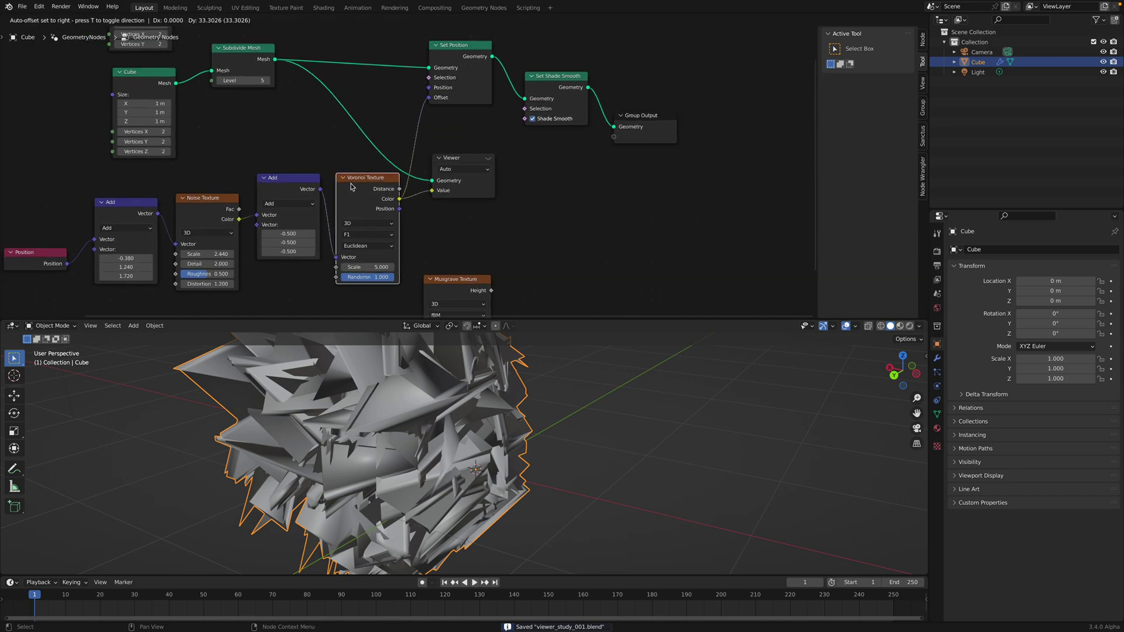
Step: Set the Noise Texture's Distortion to 0.1 and save the file
drag(335, 257, 281, 269)
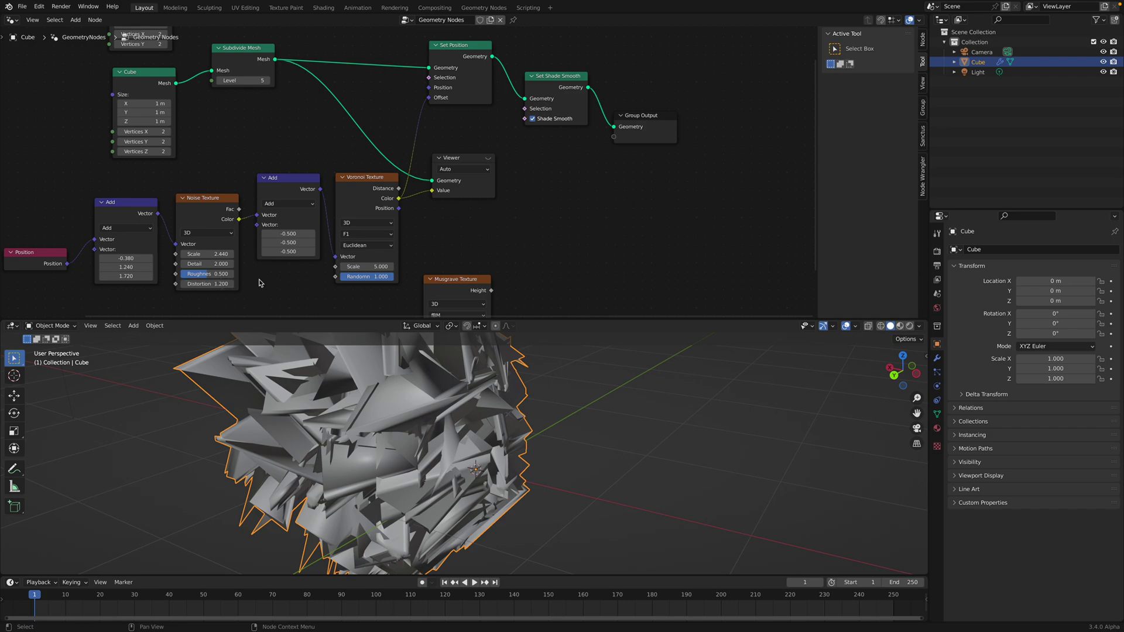
text(0.1)
key(Return)
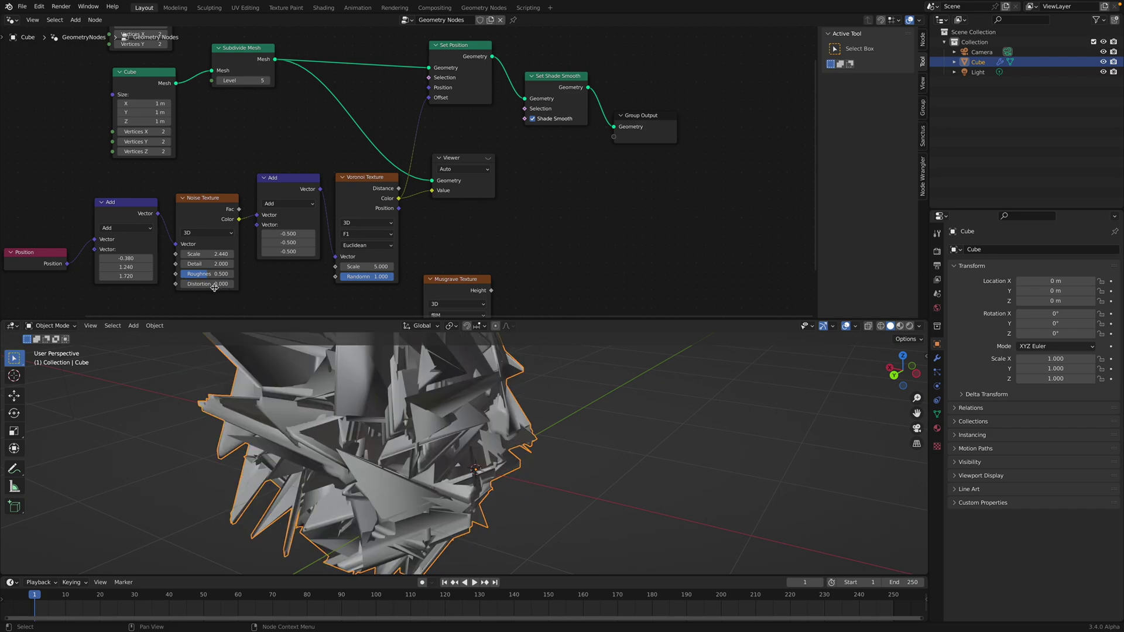
key(ctrl+s)
Step: Spread out the second Add, Voronoi Texture, Set Position, Set Shade Smooth and Group Output nodes to tidy the layout
drag(294, 186, 287, 216)
drag(369, 179, 357, 160)
scroll(412, 141, down, 1)
middle_drag(549, 86, 509, 106)
drag(509, 106, 542, 91)
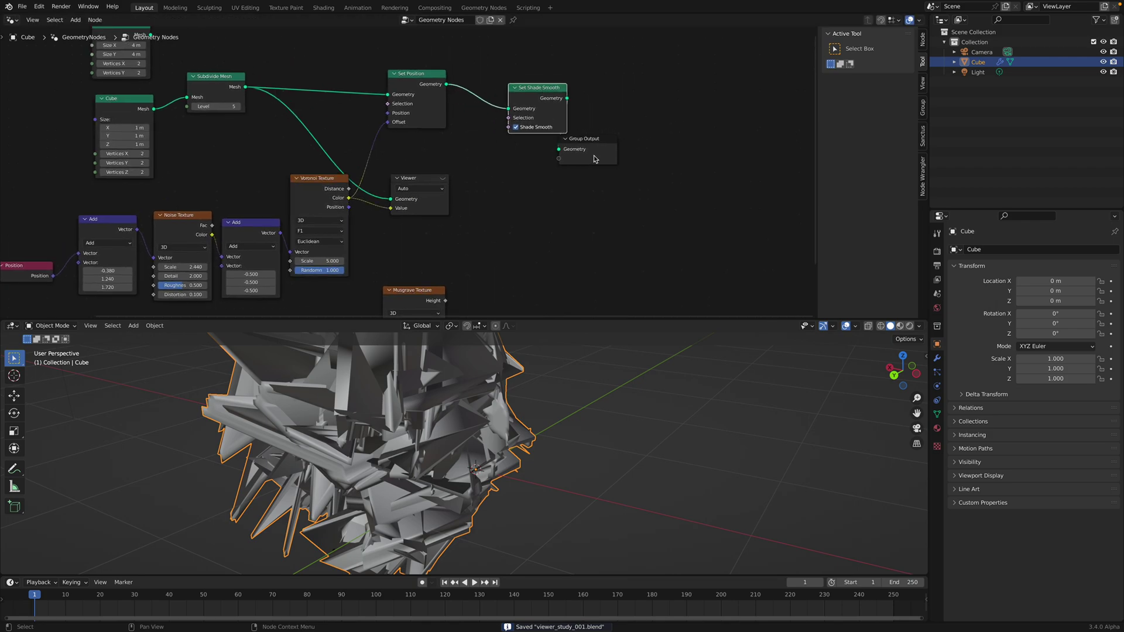
drag(595, 154, 699, 165)
drag(549, 99, 569, 98)
drag(426, 78, 477, 69)
Step: Move the Viewer node farther from the Voronoi Texture with its preview switched on, and save the file
drag(443, 175, 486, 179)
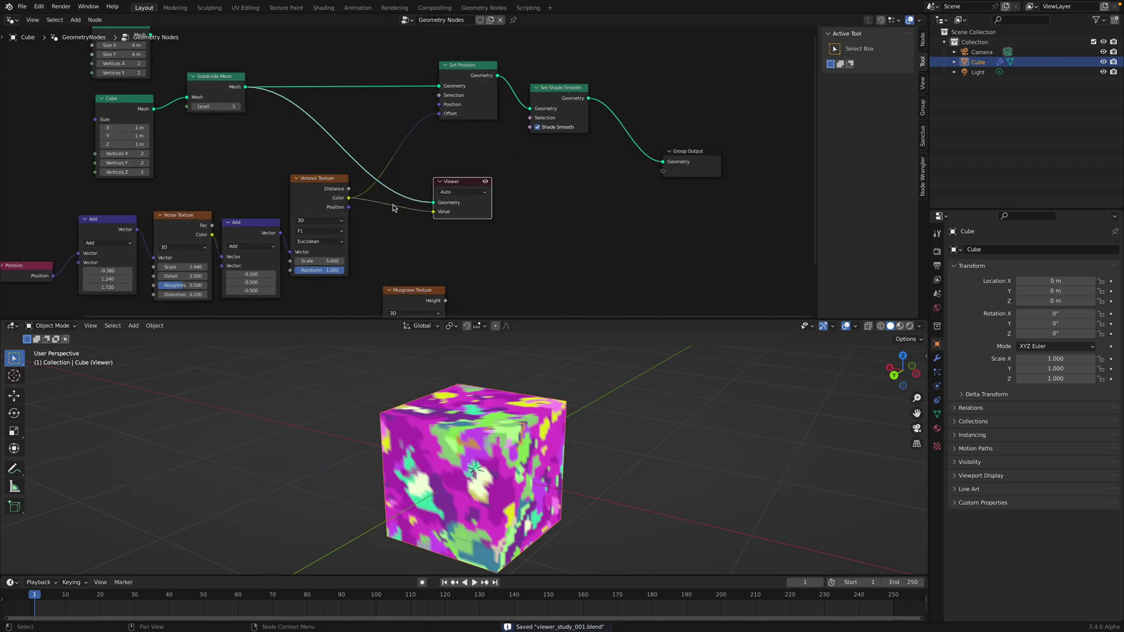
click(340, 181)
key(ctrl+s)
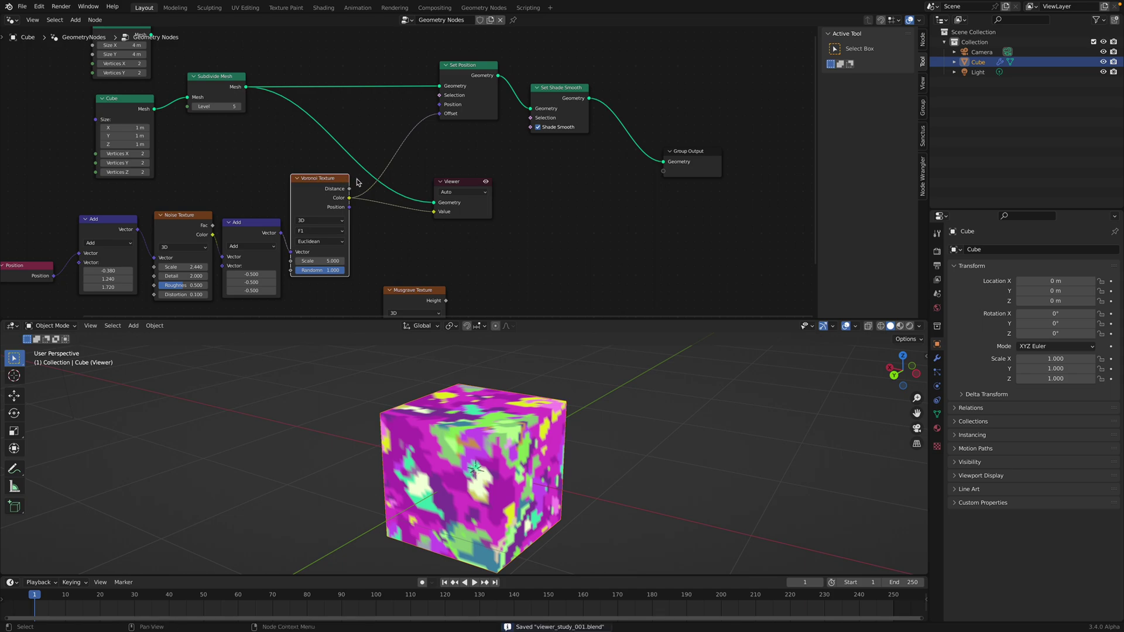
Step: Adjust the positions of the Voronoi Texture and Set Position nodes
drag(332, 190, 340, 207)
drag(476, 101, 483, 89)
middle_drag(453, 142, 463, 178)
scroll(480, 171, down, 2)
middle_drag(362, 141, 379, 118)
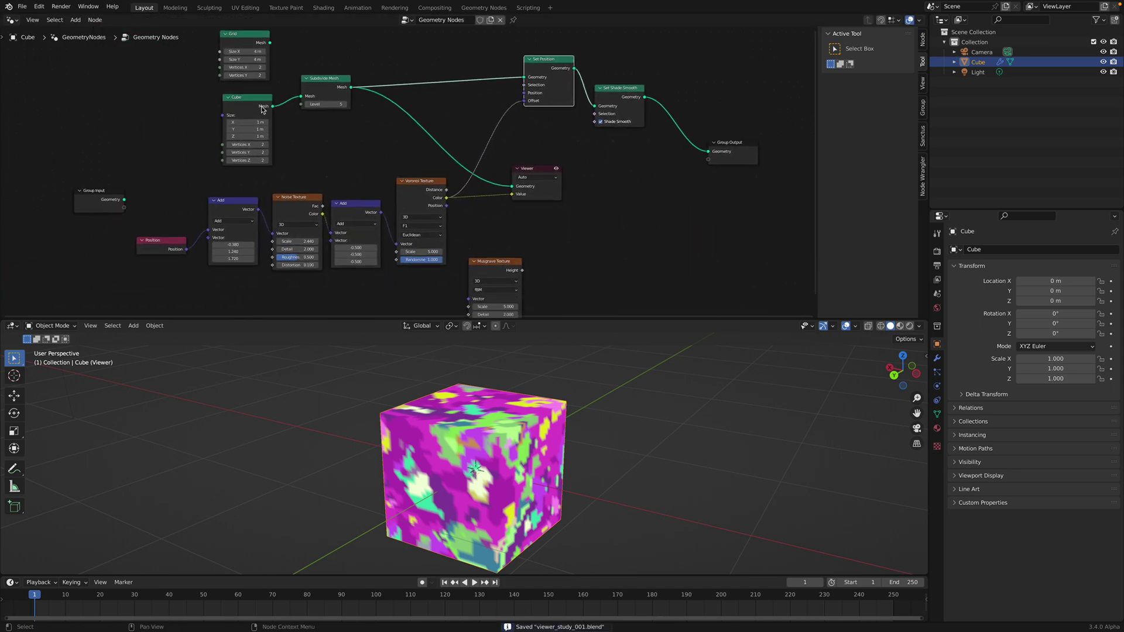
Step: Open the recent file viewer_test_001.blend and save it as viewer_test_002.blend
click(23, 6)
mouse_move(50, 38)
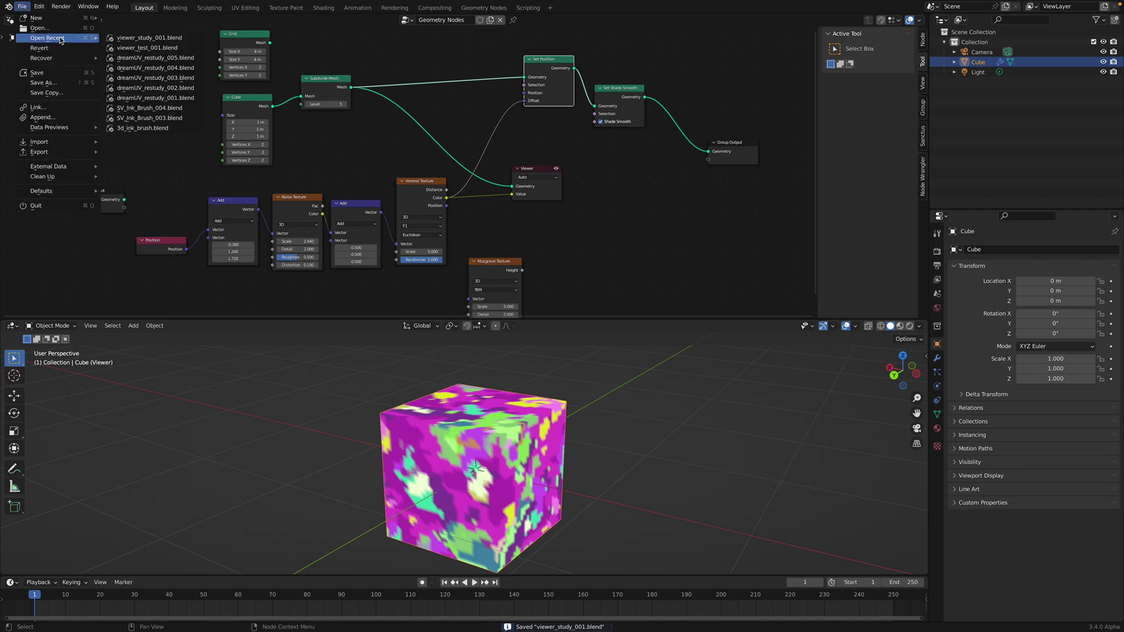
click(133, 47)
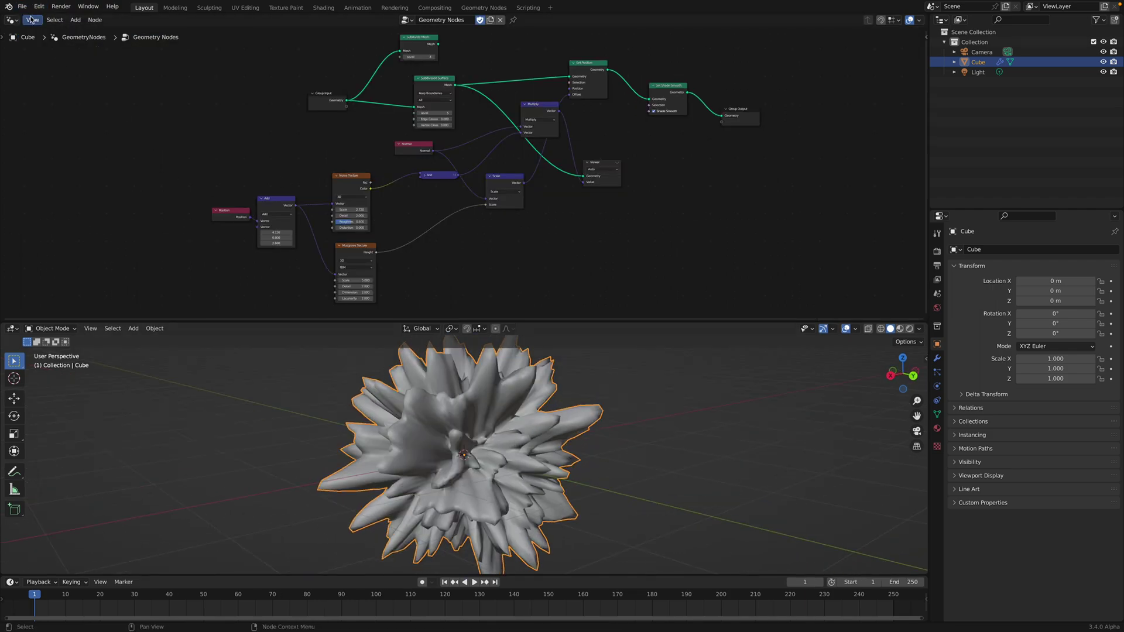
click(22, 7)
click(41, 83)
click(722, 548)
click(834, 547)
Step: Reposition the Group Input, Subdivide Mesh and Subdivision Surface nodes while inspecting the spiky mesh
mouse_move(445, 404)
middle_down()
mouse_move(606, 412)
mouse_move(462, 404)
middle_up()
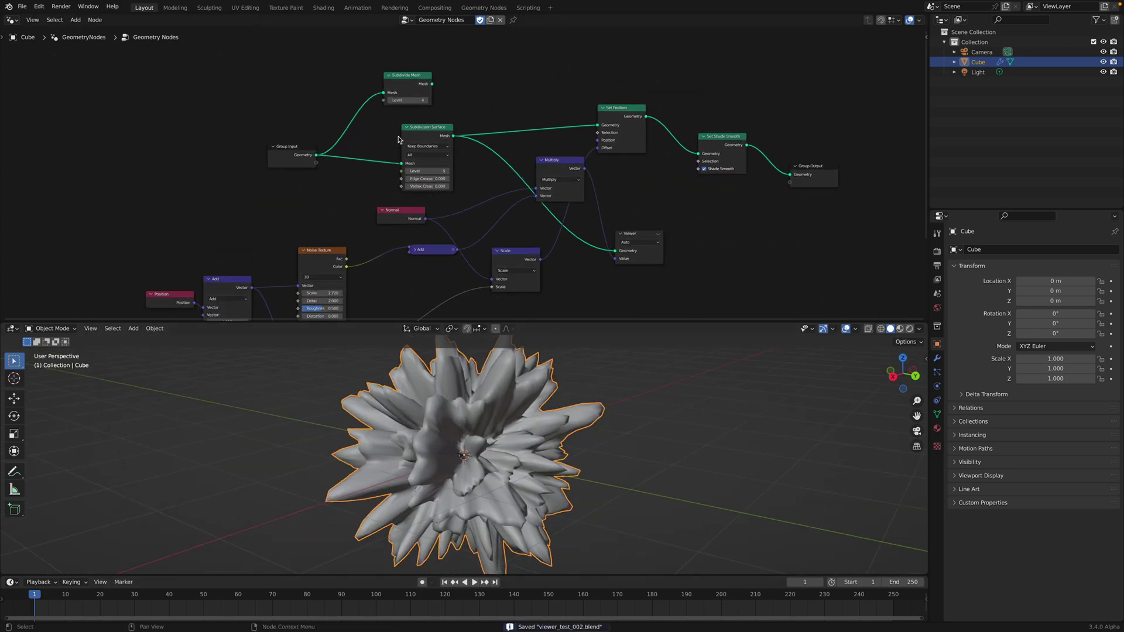
drag(297, 143, 307, 108)
drag(407, 77, 408, 59)
scroll(415, 82, up, 2)
drag(422, 128, 399, 100)
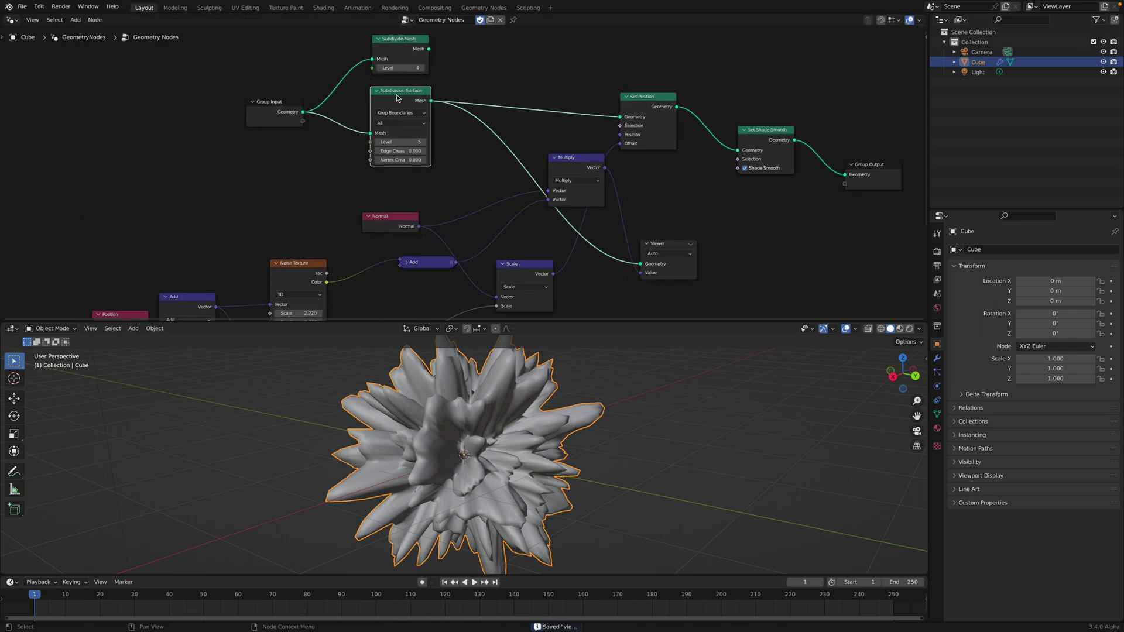
shift+scroll(375, 109, up, 2)
drag(282, 144, 285, 131)
scroll(255, 157, down, 2)
middle_drag(298, 124, 276, 111)
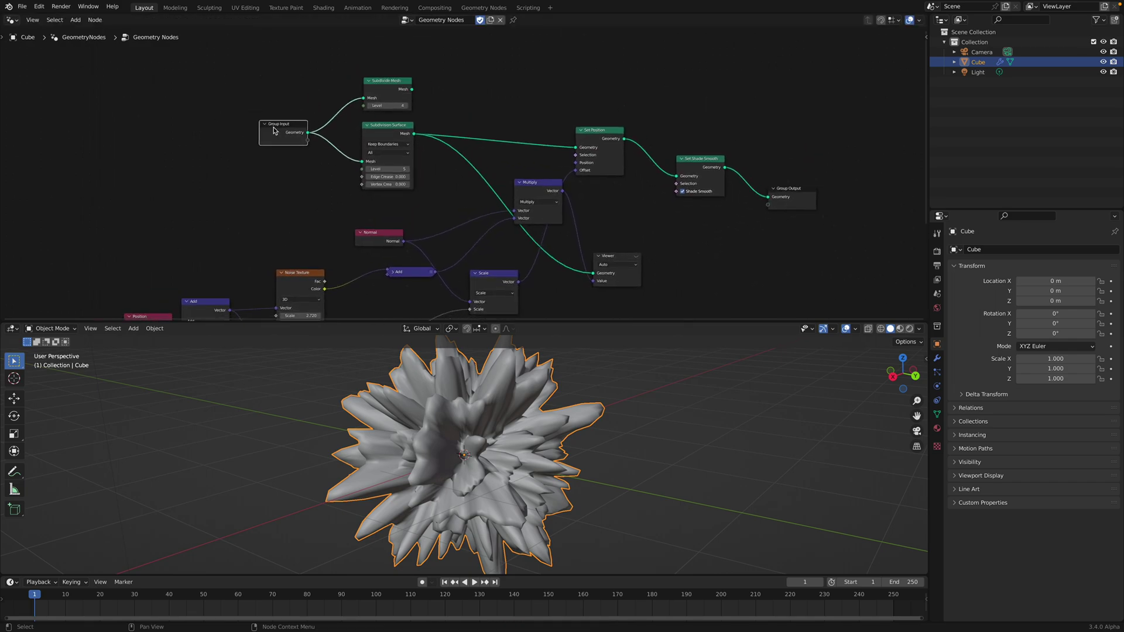
scroll(278, 111, up, 2)
middle_drag(436, 346, 458, 360)
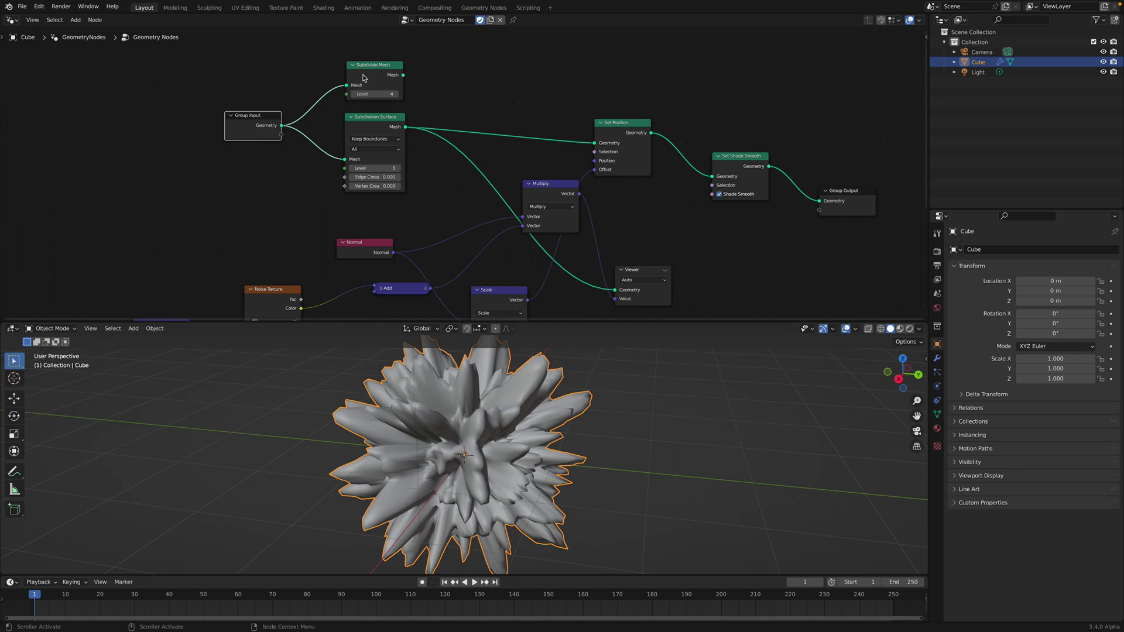
drag(362, 78, 360, 69)
drag(378, 119, 377, 118)
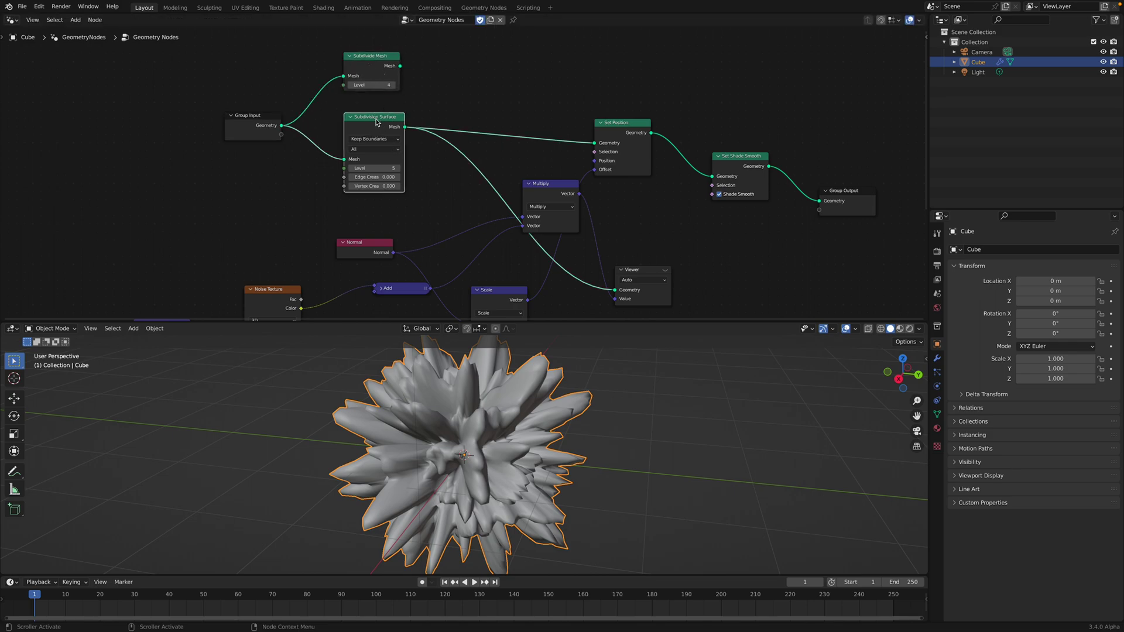
Step: Rearrange the Set Position, Set Shade Smooth, Group Output, Multiply and Normal nodes to tidy the graph
shift+scroll(377, 119, up, 1)
middle_drag(399, 143, 380, 117)
drag(593, 123, 639, 115)
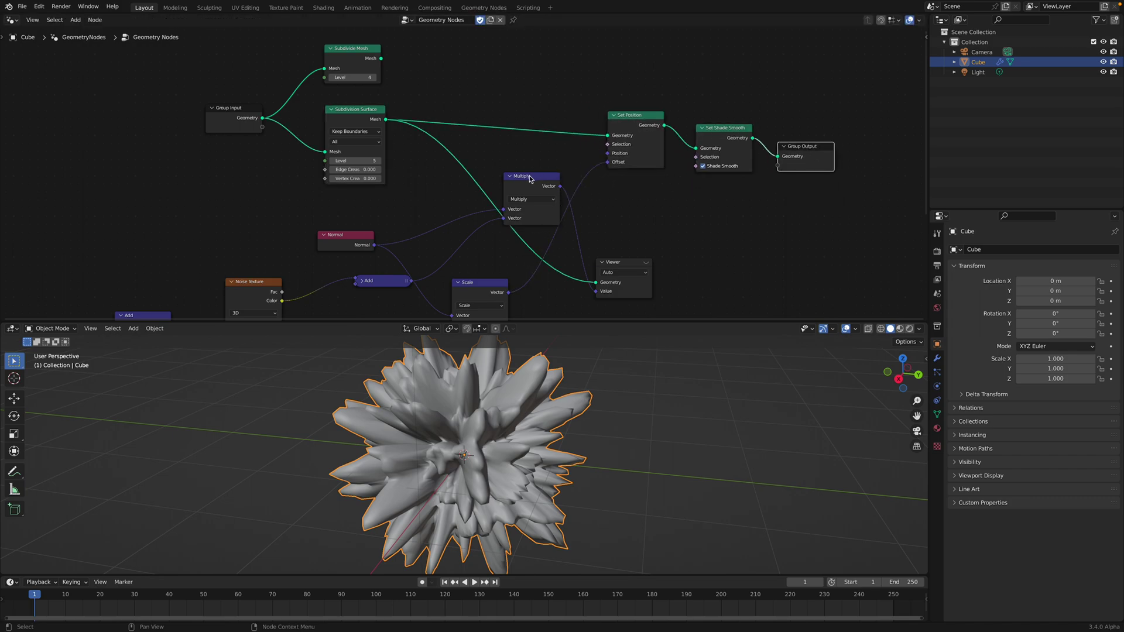
drag(529, 177, 513, 170)
middle_drag(629, 161, 626, 151)
drag(342, 226, 385, 197)
scroll(387, 199, up, 2)
middle_drag(395, 217, 379, 191)
drag(362, 178, 359, 181)
drag(513, 152, 485, 193)
middle_drag(451, 183, 455, 164)
middle_drag(359, 221, 406, 179)
scroll(406, 179, down, 1)
Step: Reposition the Noise Texture and collapsed Add nodes, and try to preview the Scale node
drag(273, 207, 310, 182)
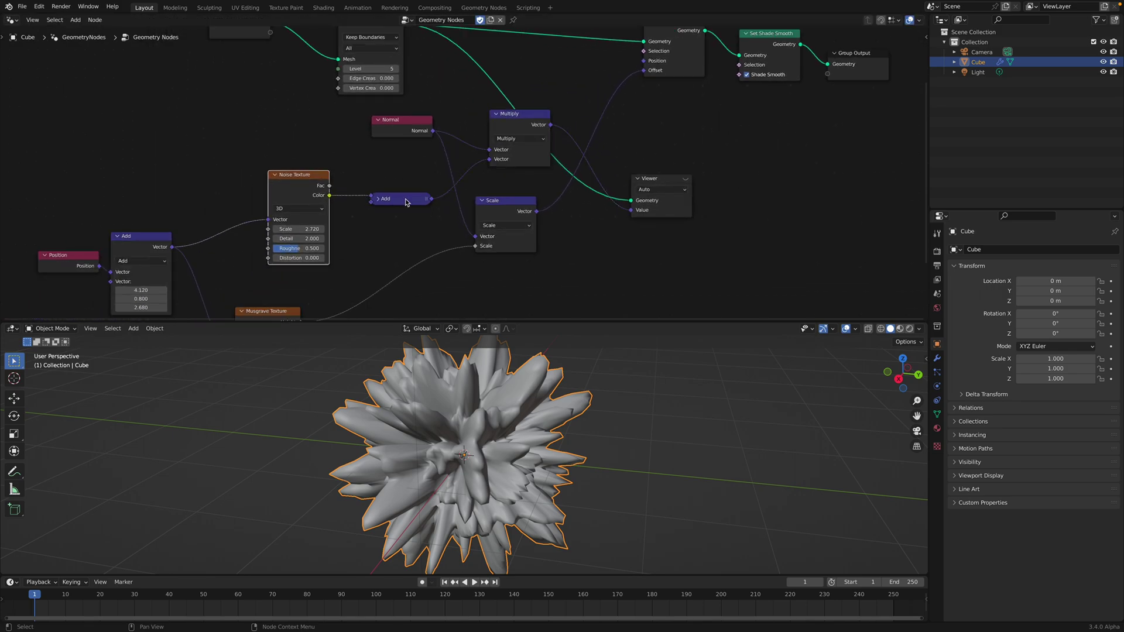
drag(405, 199, 406, 181)
drag(305, 187, 282, 167)
middle_drag(291, 217, 296, 204)
drag(286, 147, 281, 149)
click(507, 200)
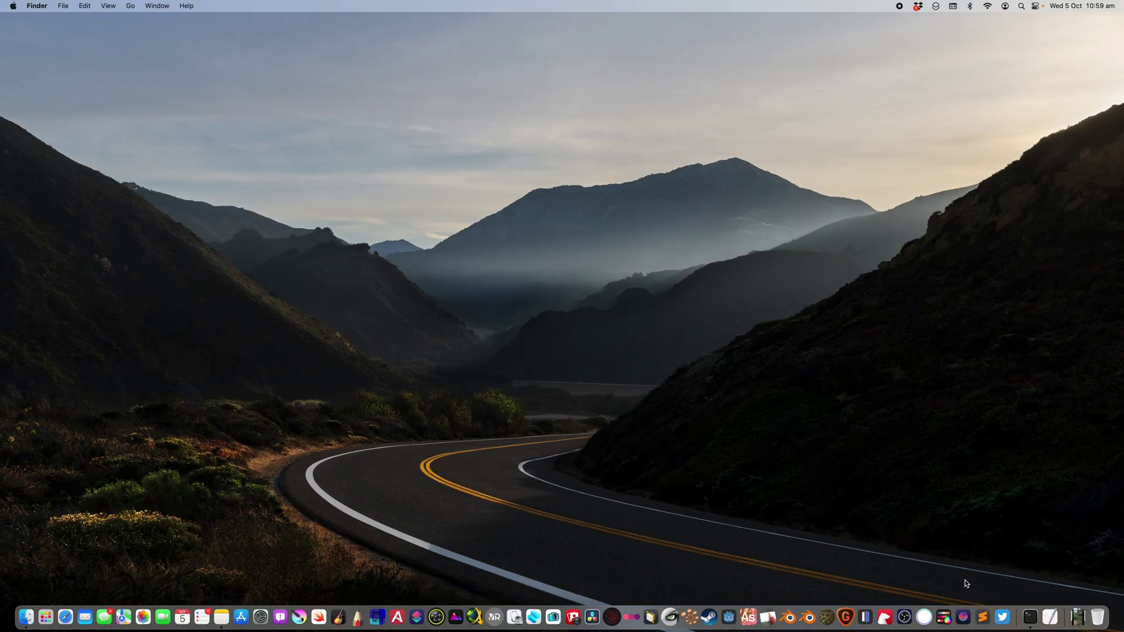
Step: Relaunch Blender, dismiss the crash report and open the recent file viewer_test_002.blend
click(807, 617)
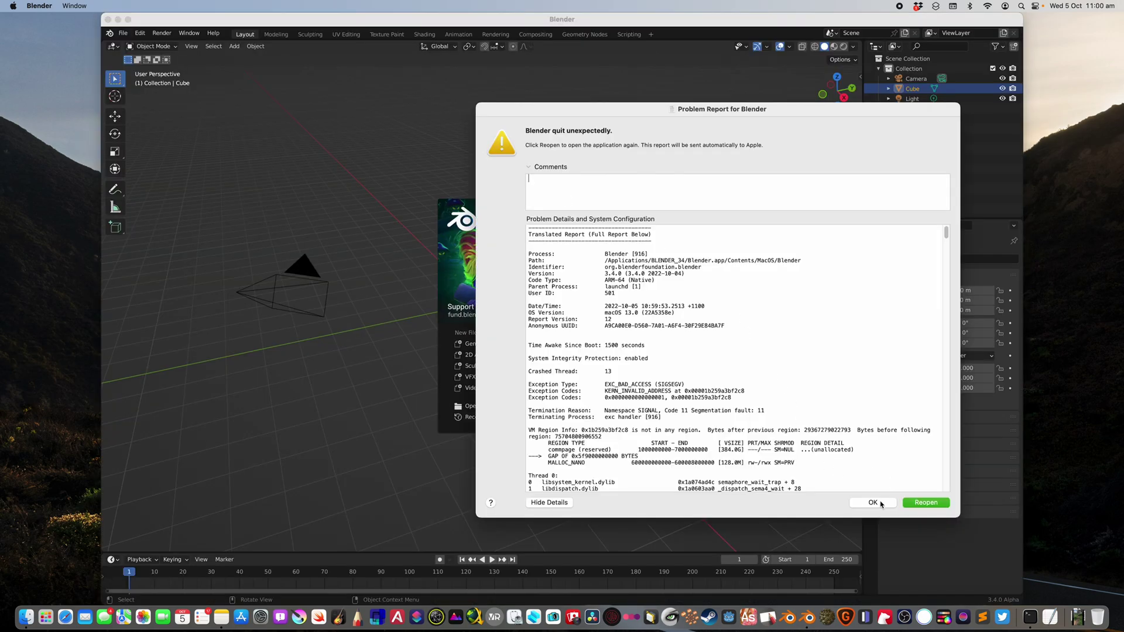
click(872, 502)
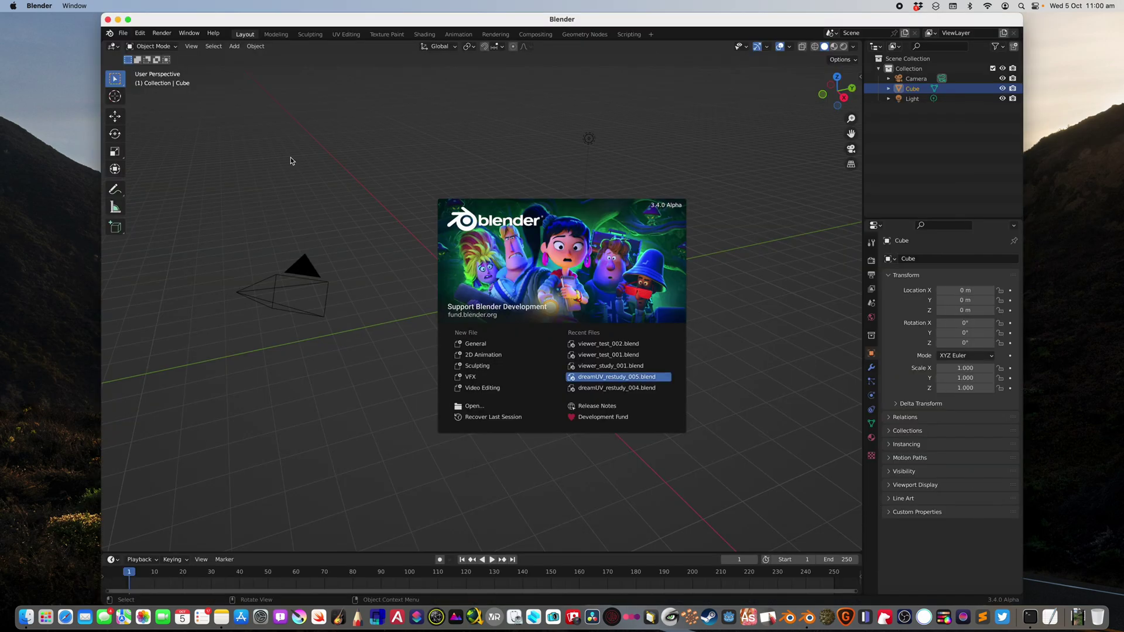
click(123, 33)
mouse_move(164, 69)
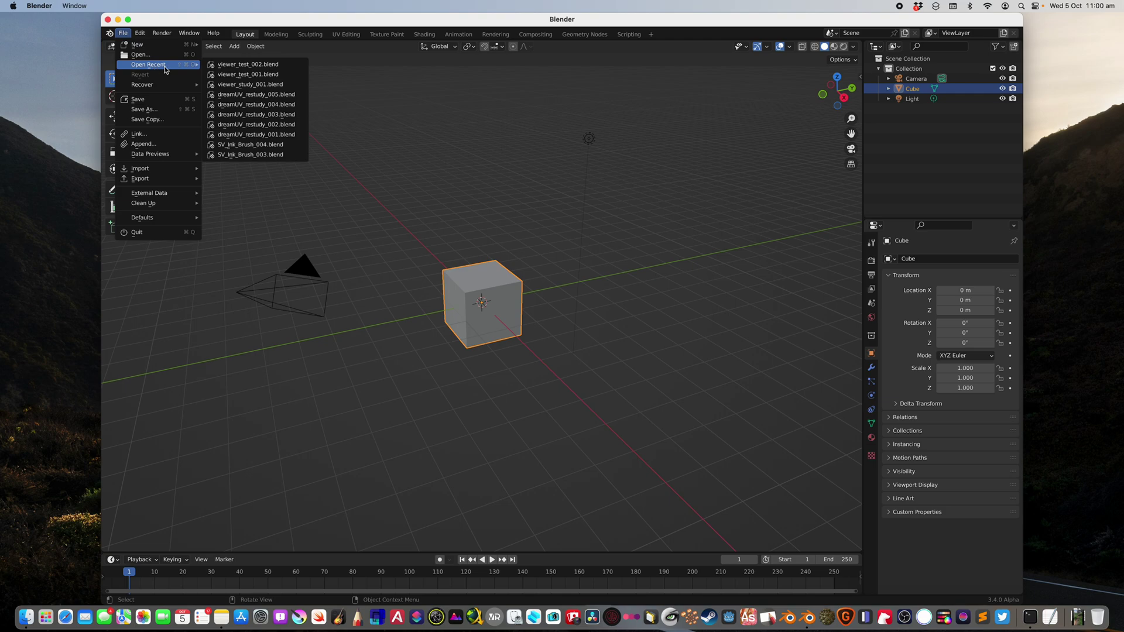
click(233, 66)
scroll(532, 381, up, 2)
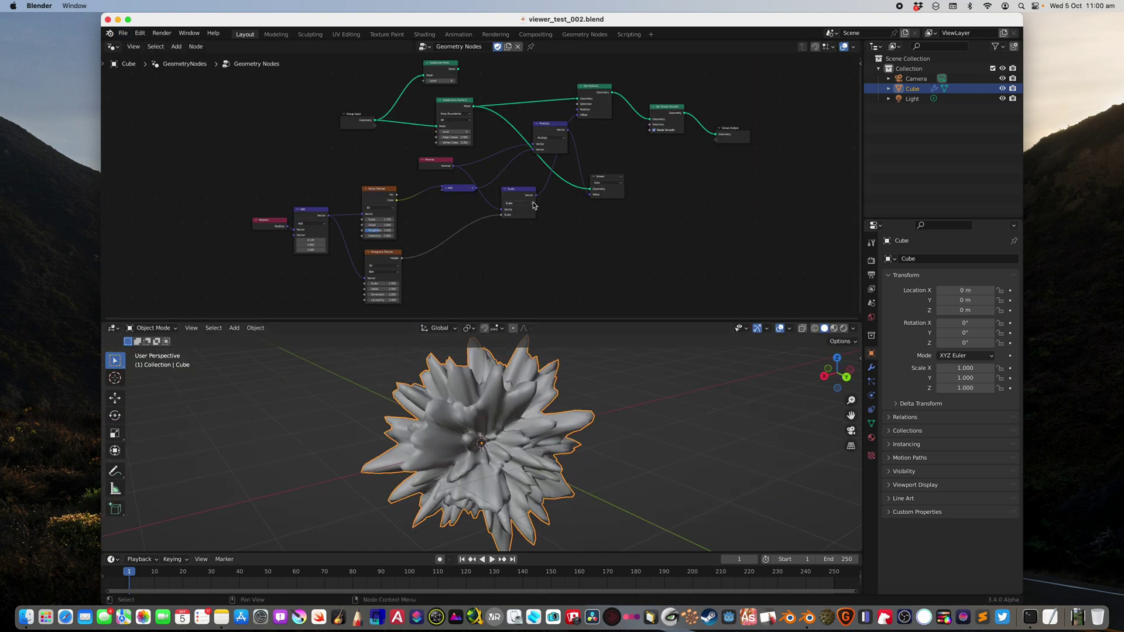
Step: Switch on the Viewer preview, move the Viewer node clear of the other nodes and save the file
click(600, 180)
scroll(600, 181, up, 2)
scroll(593, 193, up, 2)
scroll(592, 194, right, 2)
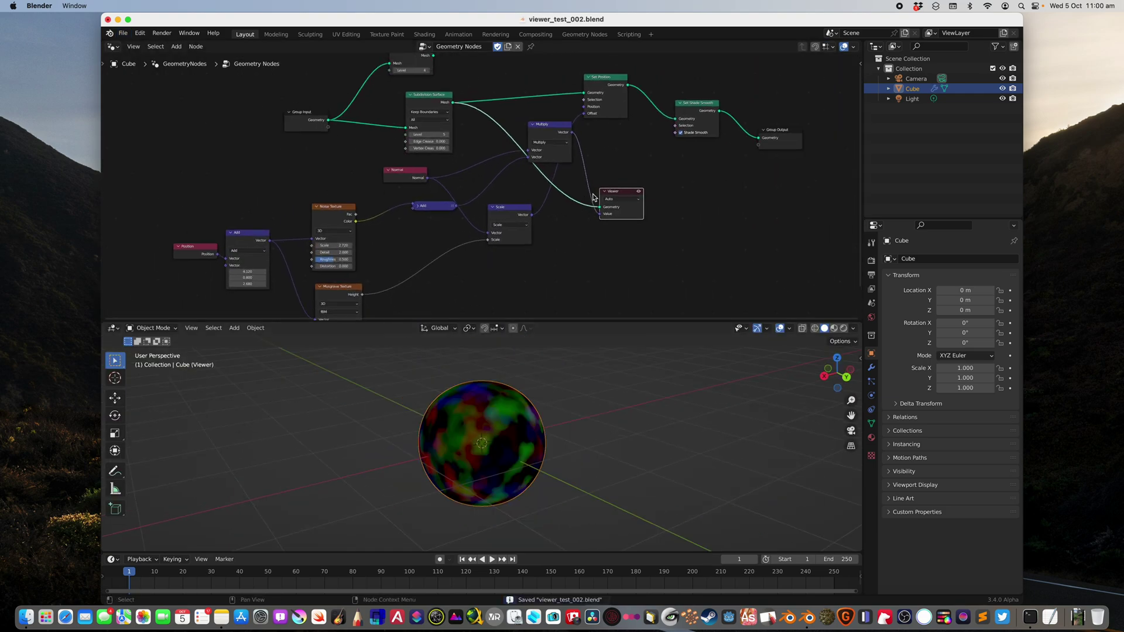
middle_drag(483, 505, 491, 489)
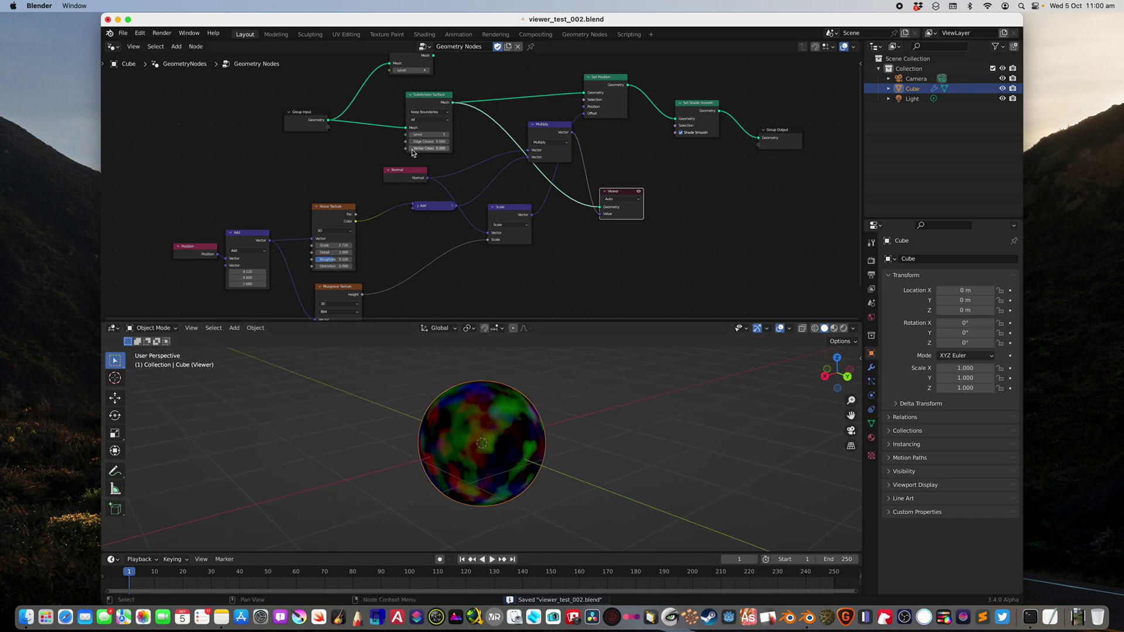
click(123, 33)
mouse_move(142, 65)
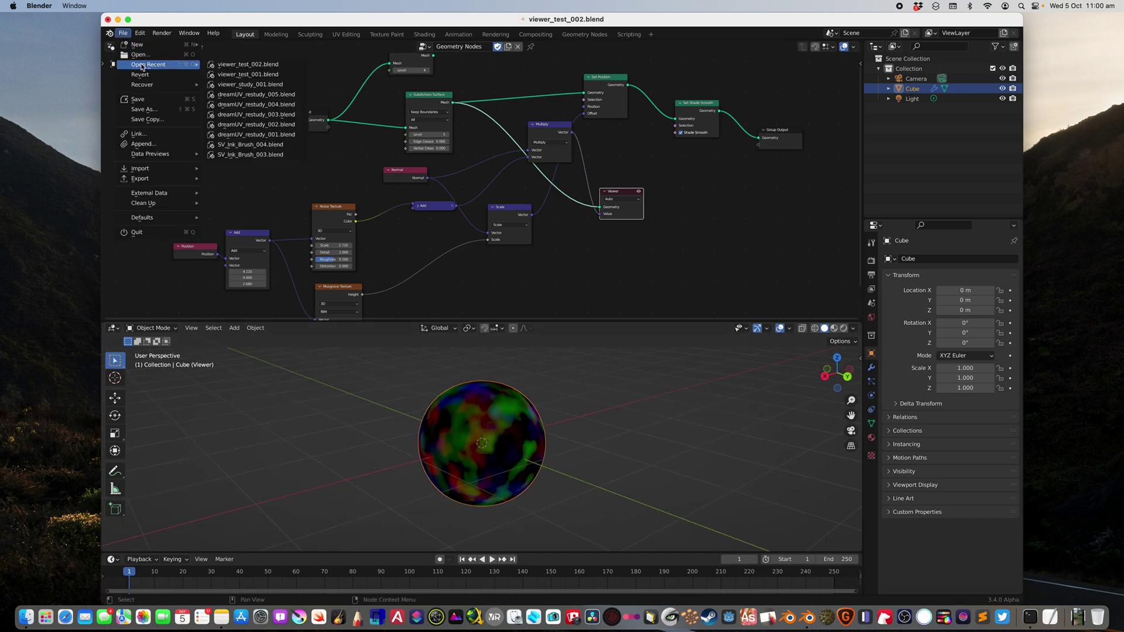
Step: Reposition the Normal and collapsed Add nodes between the Noise Texture and the Multiply node
scroll(549, 146, up, 2)
mouse_move(387, 178)
mouse_down()
mouse_move(413, 177)
mouse_move(393, 177)
mouse_up()
drag(413, 221, 393, 231)
scroll(368, 190, down, 2)
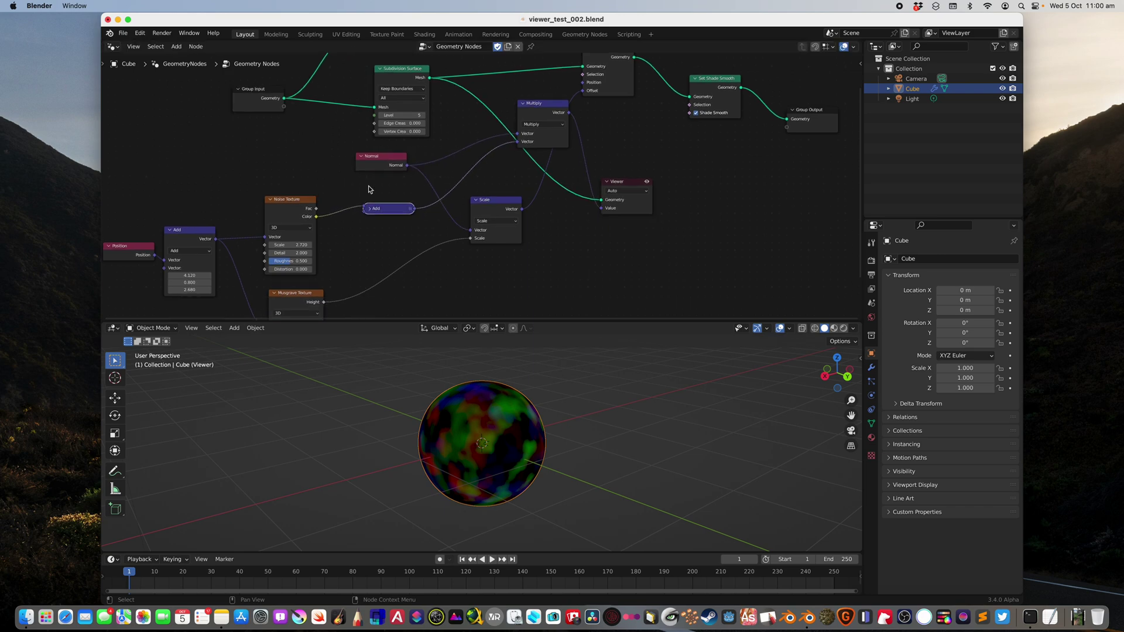
Step: Preview the Normal node on the sphere through the Viewer, inspect it, and switch the preview to the Noise Texture
ctrl+shift+click(393, 161)
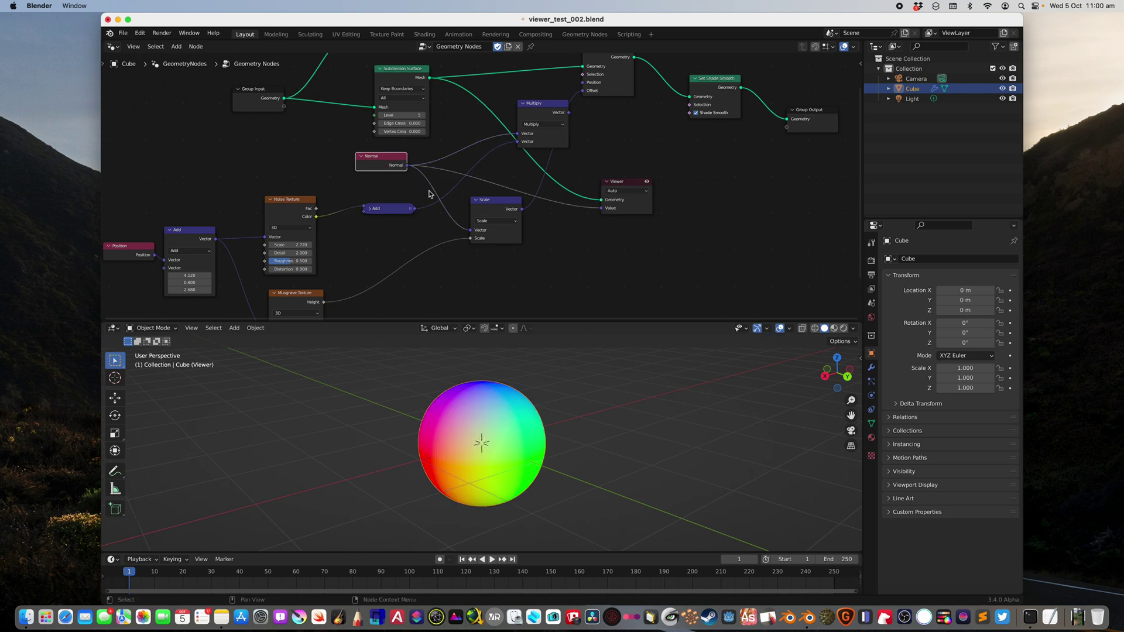
middle_drag(547, 444, 524, 437)
ctrl+shift+click(297, 205)
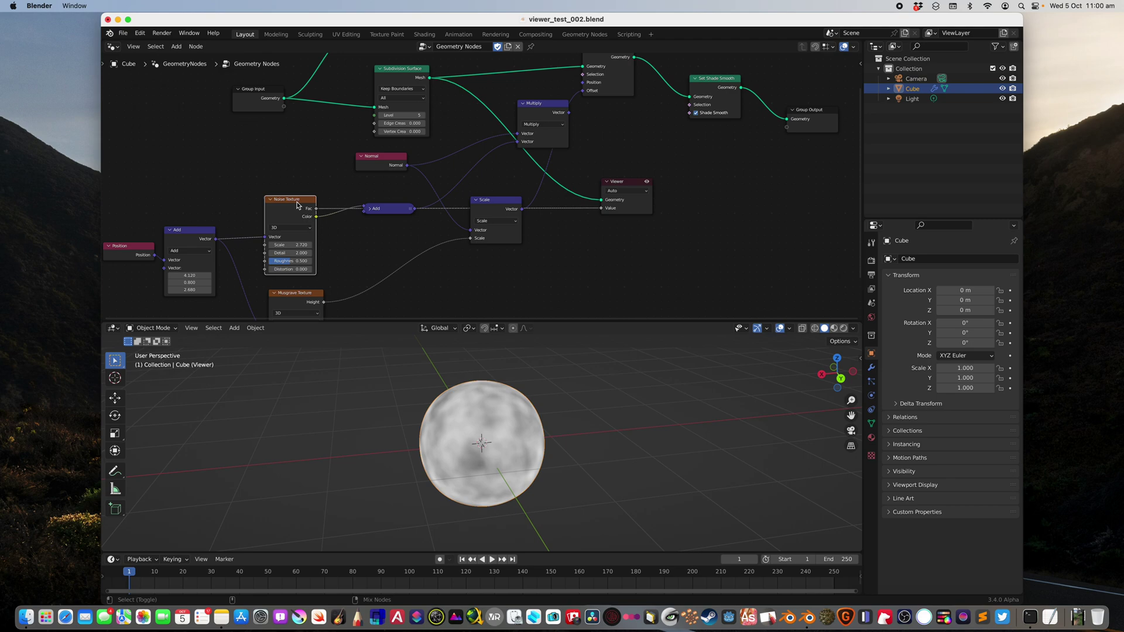
Step: Preview the Scale, Multiply and Musgrave Texture nodes in turn through the Viewer, moving the Multiply node directly above Scale
ctrl+shift+click(491, 205)
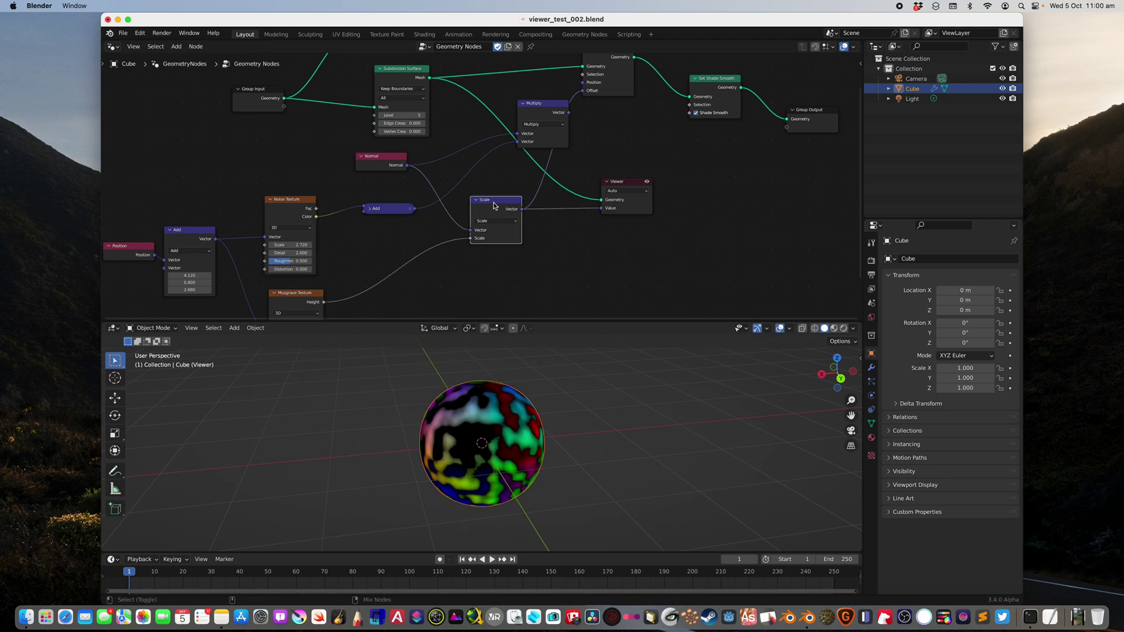
ctrl+shift+click(537, 110)
drag(537, 111, 488, 136)
ctrl+shift+click(314, 300)
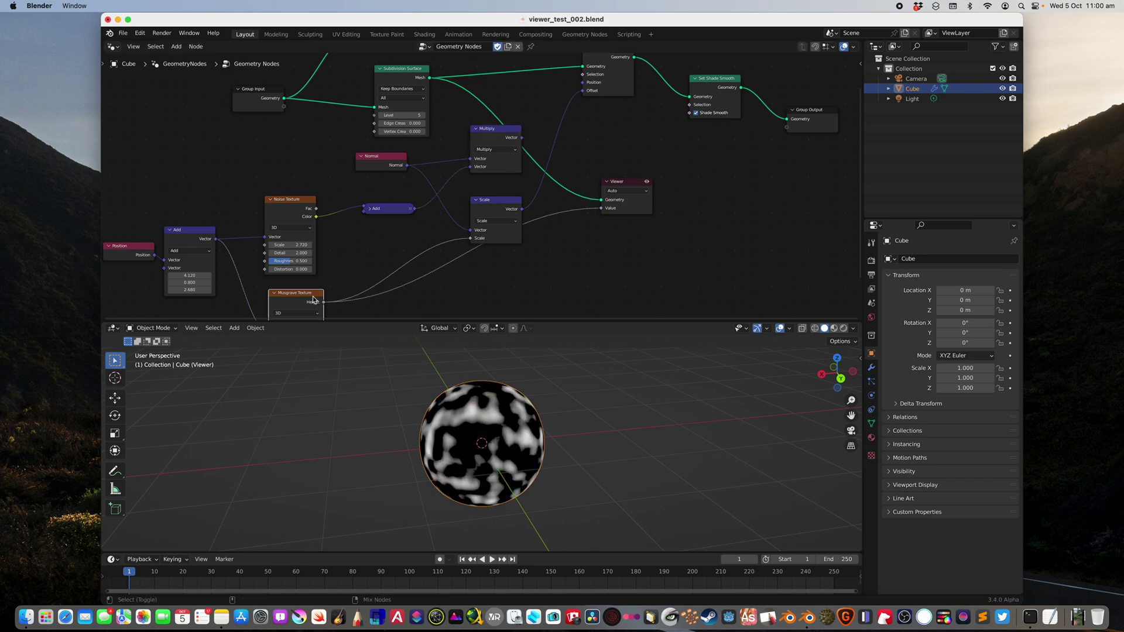
Step: Compare the Noise Texture and Multiply previews, leave the Viewer connected to the Noise Texture and save the file
ctrl+shift+click(312, 201)
ctrl+shift+click(476, 143)
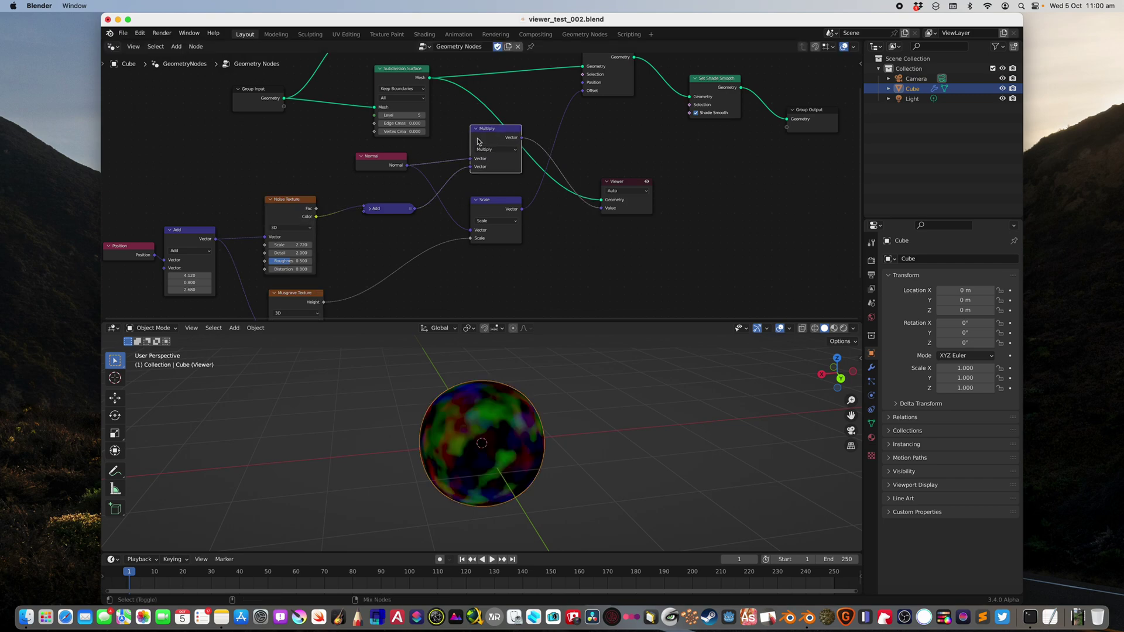
ctrl+shift+click(296, 217)
scroll(374, 240, down, 5)
key(super+s)
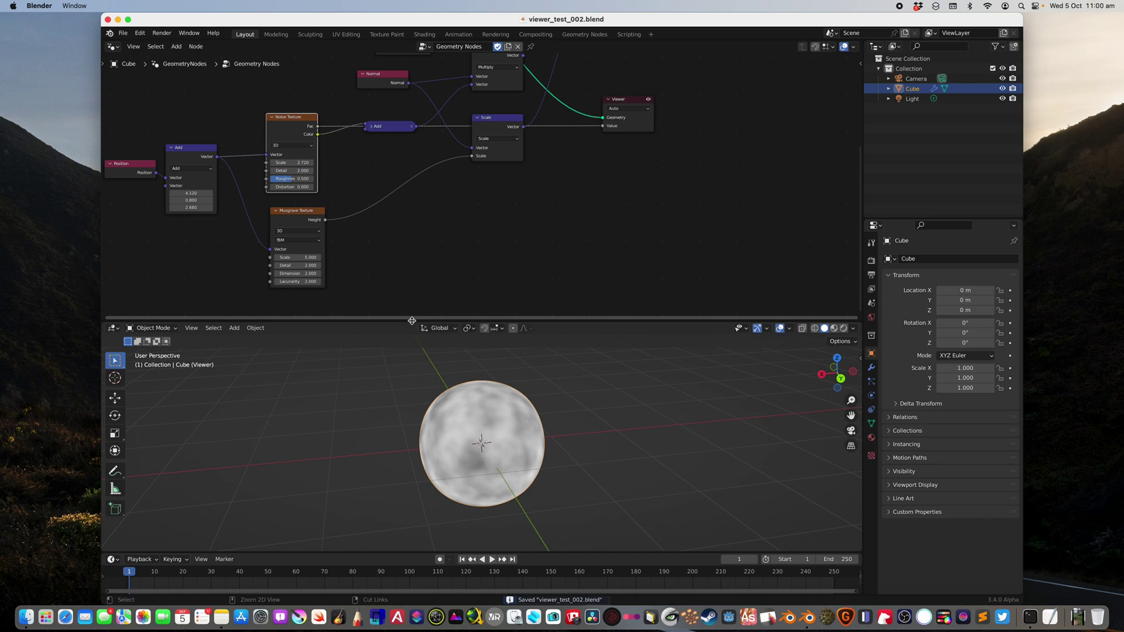
Step: Enlarge the node editor downward and switch off the Viewer preview
drag(412, 321, 428, 389)
scroll(480, 248, up, 5)
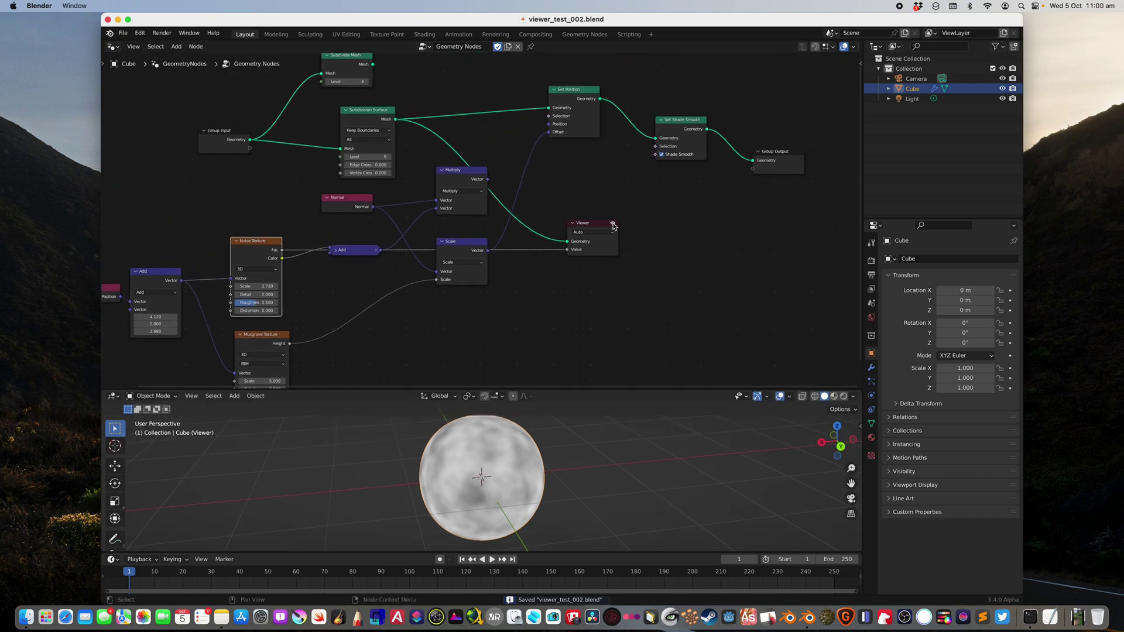
click(613, 224)
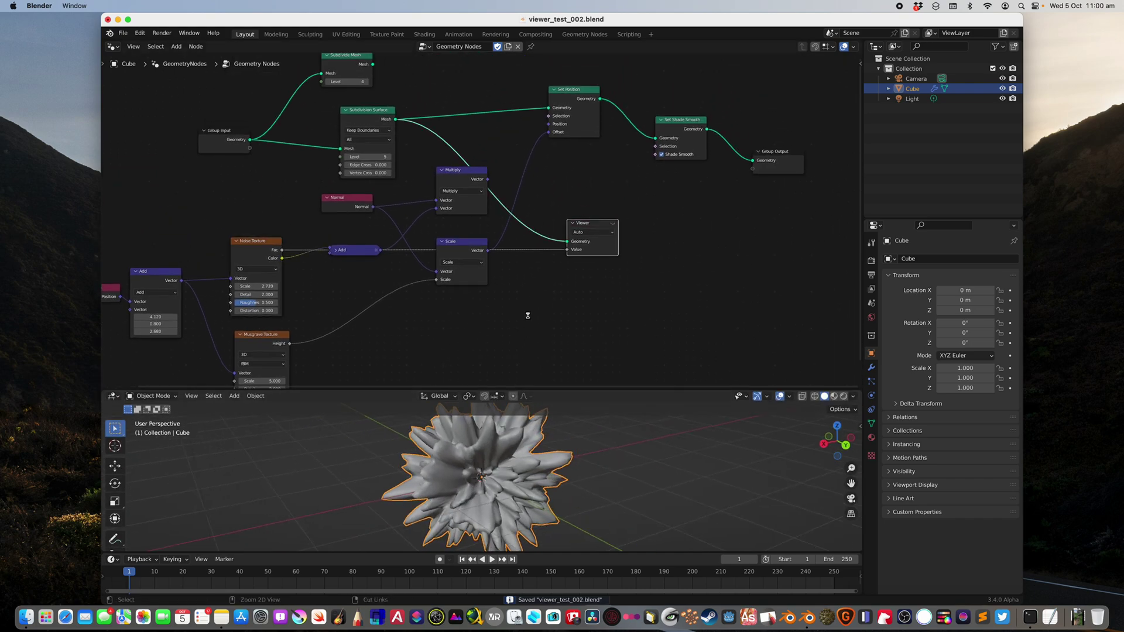
Step: Raise the vector values of the Add node after Position, with the first at 5.760 and the third at 3.560
scroll(528, 316, down, 2)
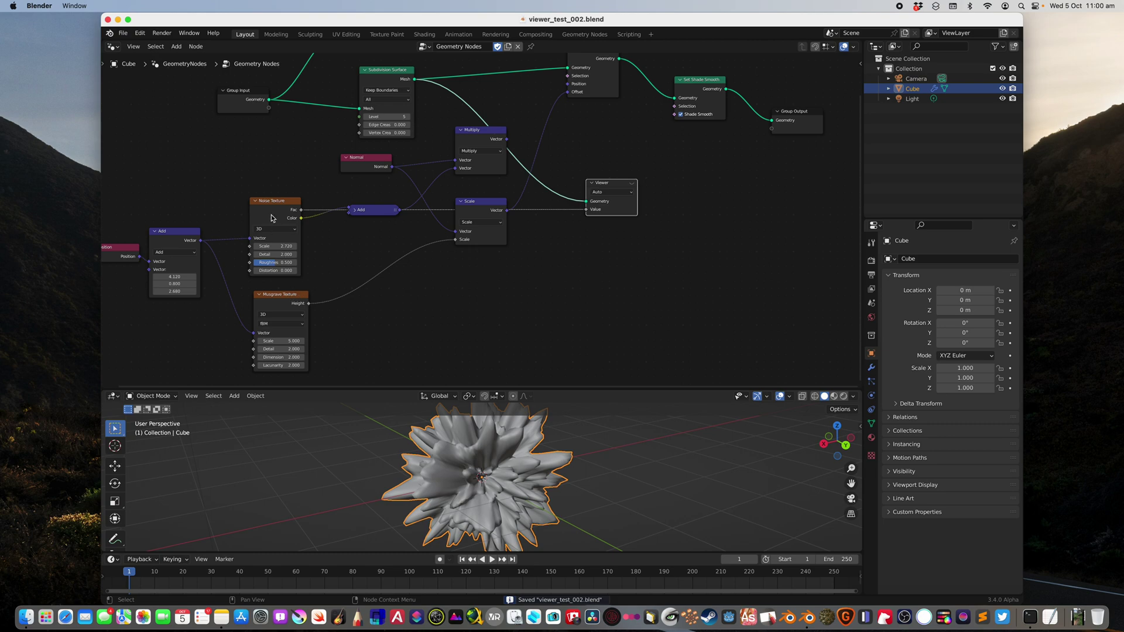
scroll(193, 273, left, 2)
drag(199, 269, 218, 284)
Step: Collapse the Scale node and tidy the layout of the Scale, Normal, Musgrave Texture, Noise Texture and Multiply nodes
mouse_move(509, 195)
mouse_down()
mouse_move(509, 213)
mouse_move(499, 206)
mouse_up()
scroll(466, 225, up, 2)
click(489, 237)
drag(403, 175, 409, 181)
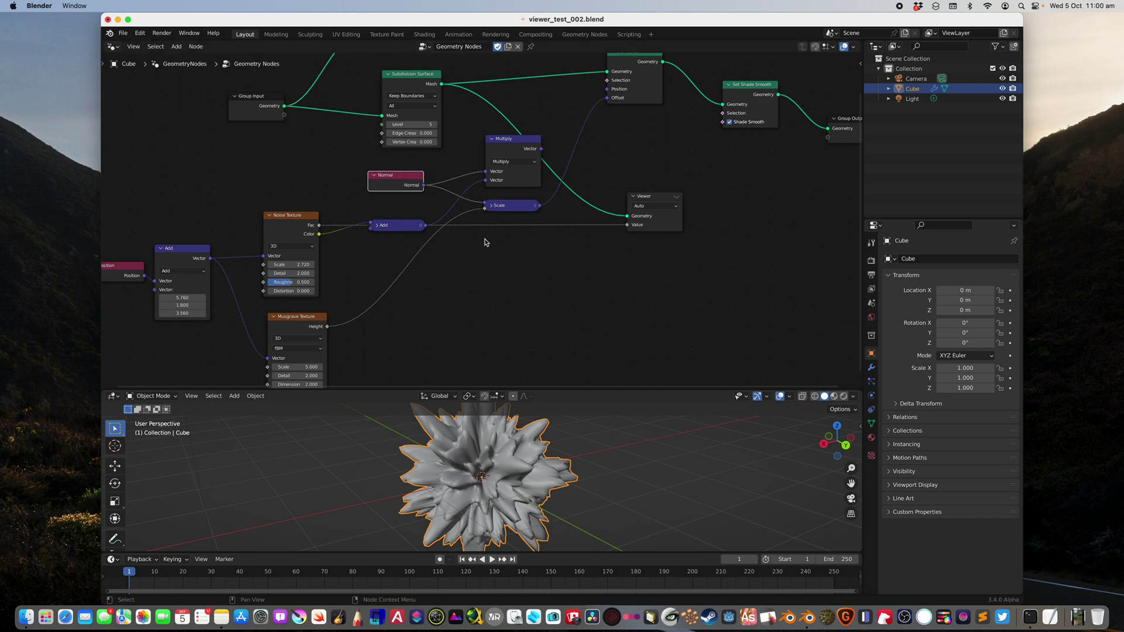
drag(319, 320, 320, 311)
drag(293, 215, 297, 203)
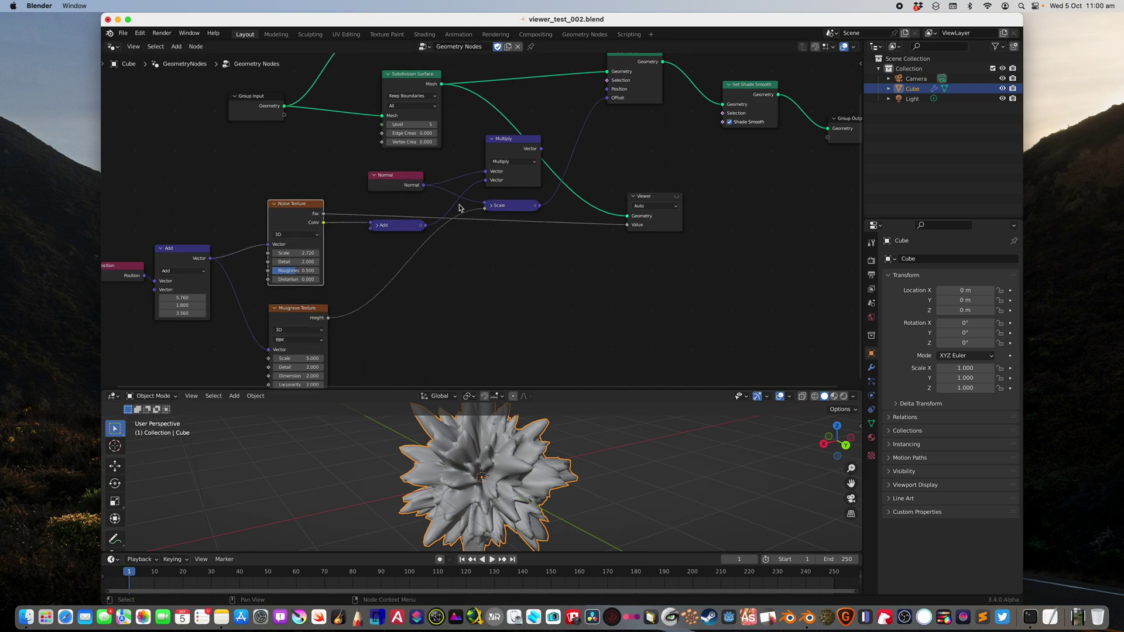
drag(525, 150, 508, 161)
Step: Set the Musgrave Texture's Scale to 2.840 and save the file
scroll(334, 322, down, 3)
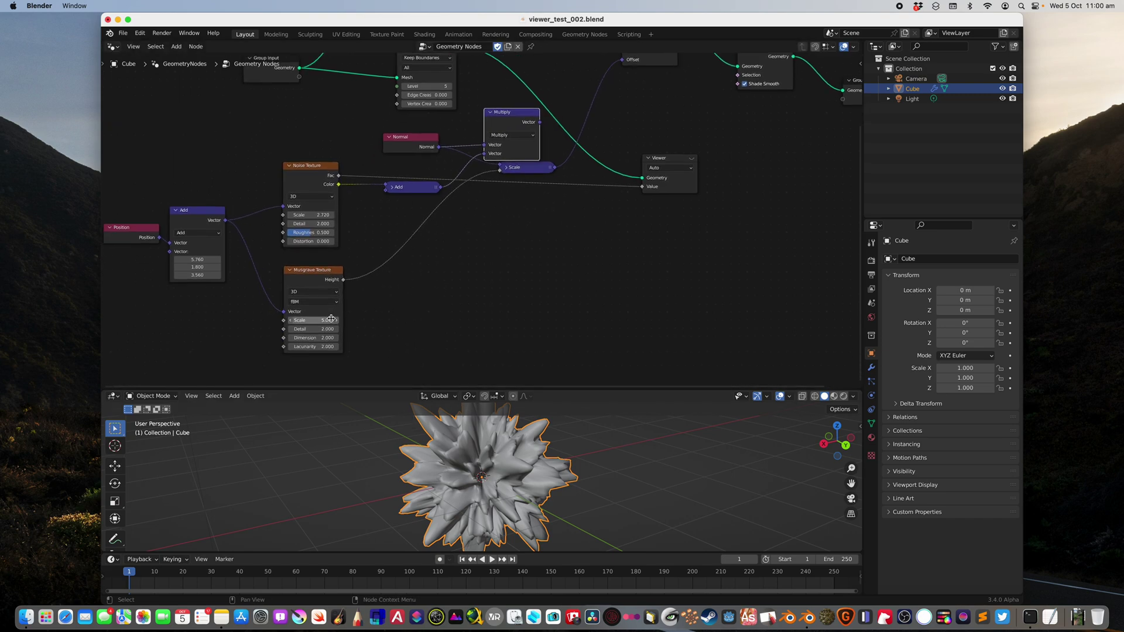
key(Return)
shift+drag(319, 321, 398, 320)
key(ctrl+s)
Step: Reposition the collapsed Scale, Multiply and Viewer nodes with the Viewer preview switched back on, and save the file
middle_drag(489, 258, 440, 301)
drag(491, 212, 485, 213)
drag(462, 156, 455, 155)
middle_drag(576, 173, 548, 174)
drag(604, 203, 617, 226)
key(ctrl+s)
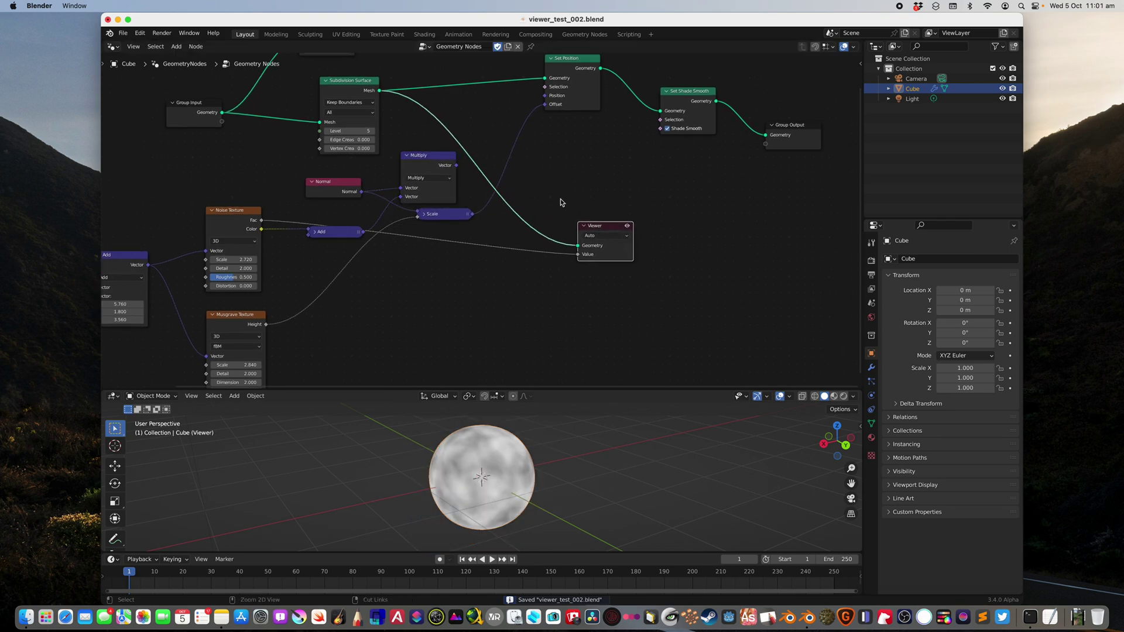
Step: Add a Vector Math node set to Scale and insert it between the collapsed Scale node and Set Position's Offset
click(452, 215)
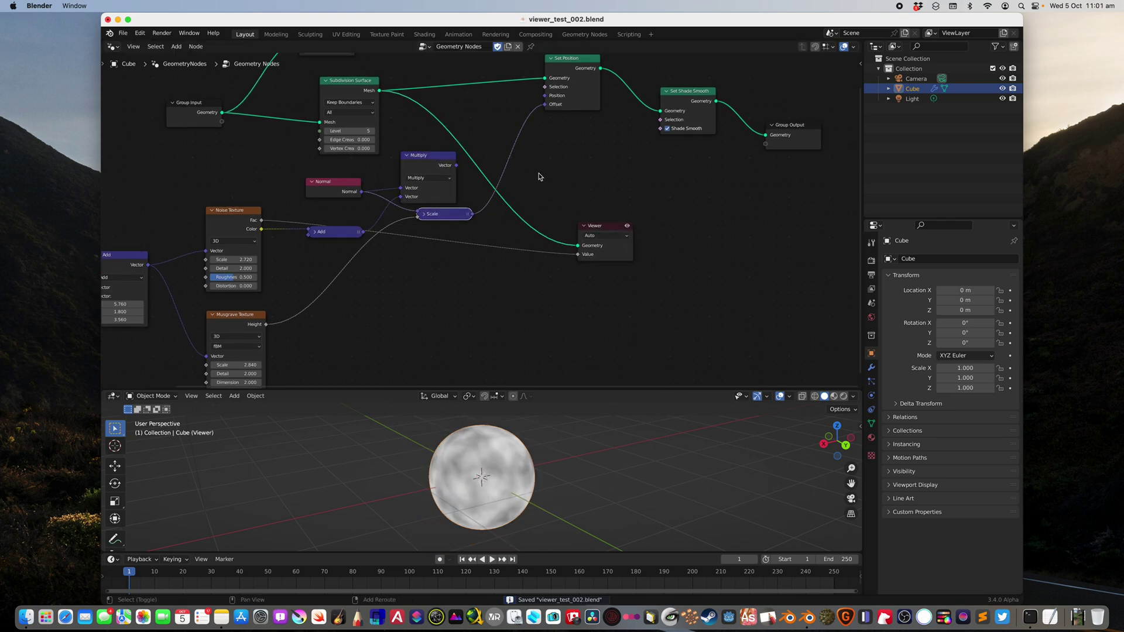
key(shift+a)
text(svec)
click(557, 199)
click(571, 170)
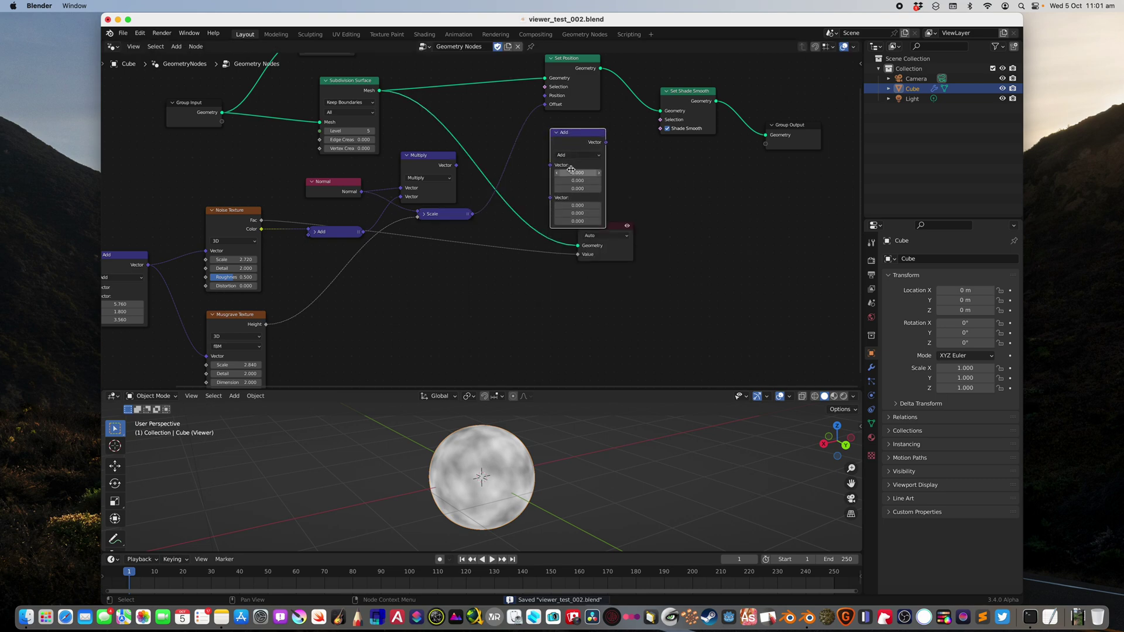
click(577, 154)
click(580, 284)
drag(565, 133, 524, 122)
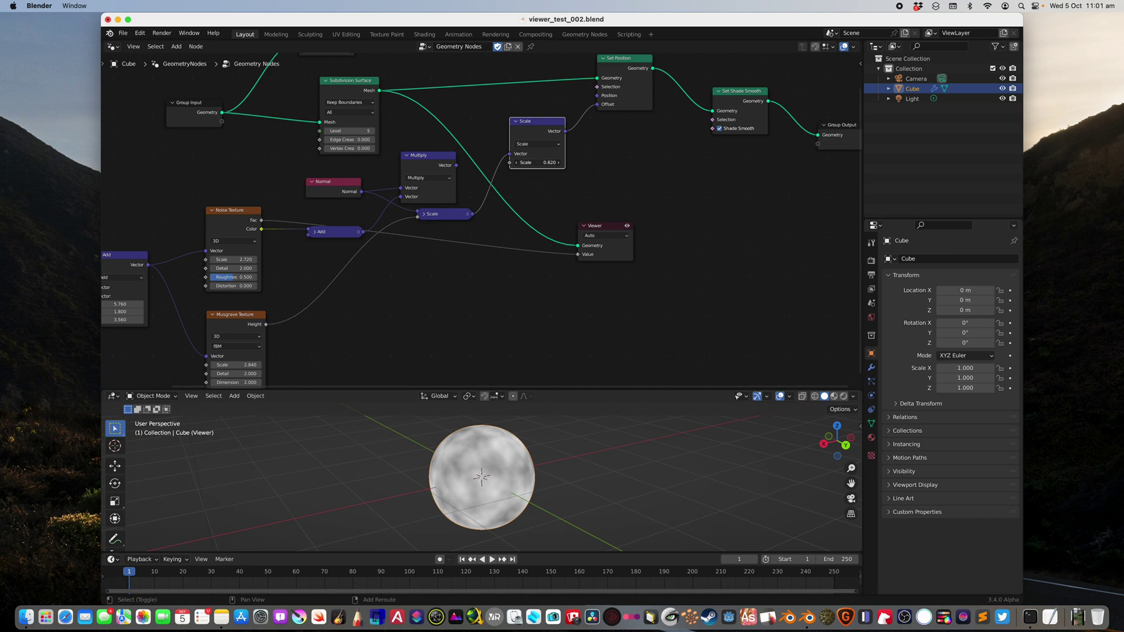
Step: Switch off the Viewer preview and set the new Scale node's factor to 1.020
click(625, 225)
shift+drag(544, 162, 585, 162)
Step: Preview the Musgrave Texture through the Viewer and set its Scale to 3.000
scroll(457, 195, down, 3)
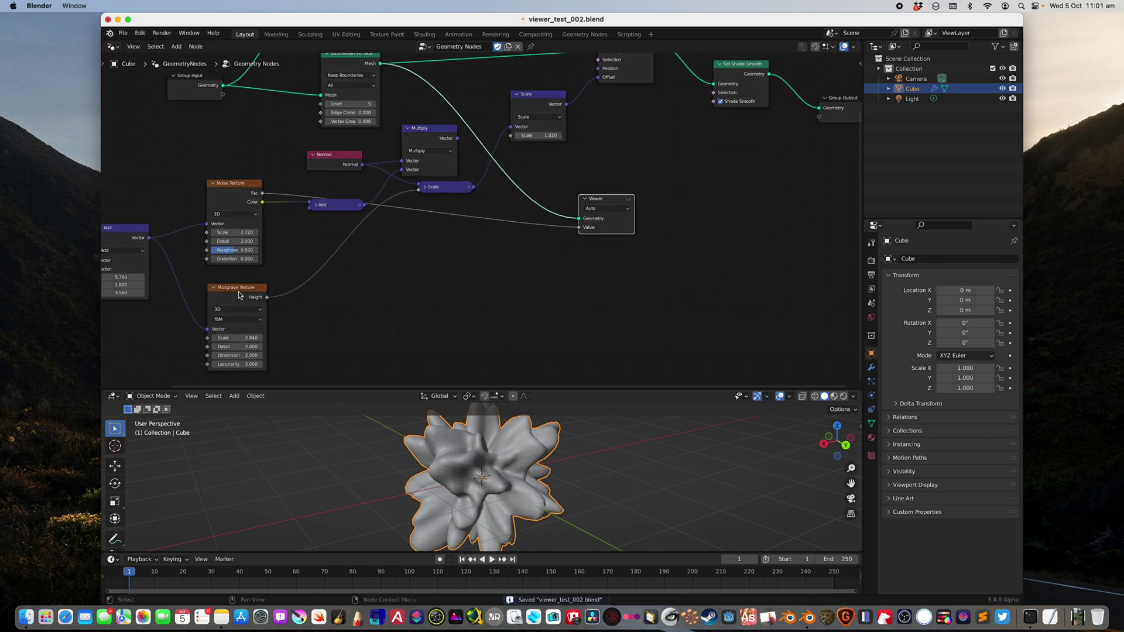
ctrl+shift+click(238, 292)
mouse_move(237, 338)
shift+mouse_down()
mouse_move(265, 337)
mouse_move(231, 337)
mouse_move(238, 345)
shift+mouse_up()
drag(236, 292, 239, 292)
Step: Set the Add node's vector to 6.280, 2.440, 6.140 and the factor of the Scale node before Set Position to 1.140
scroll(212, 282, left, 5)
drag(178, 269, 194, 277)
drag(178, 285, 482, 221)
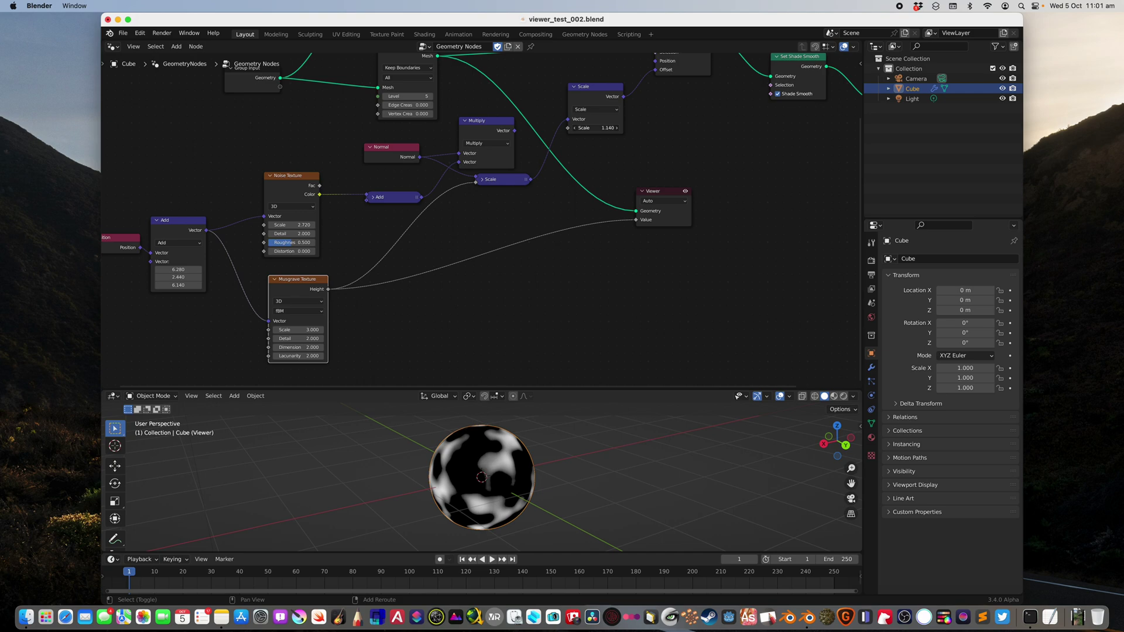
Step: Switch off the Viewer preview to show the displaced mesh and save the file
scroll(650, 147, up, 2)
click(678, 206)
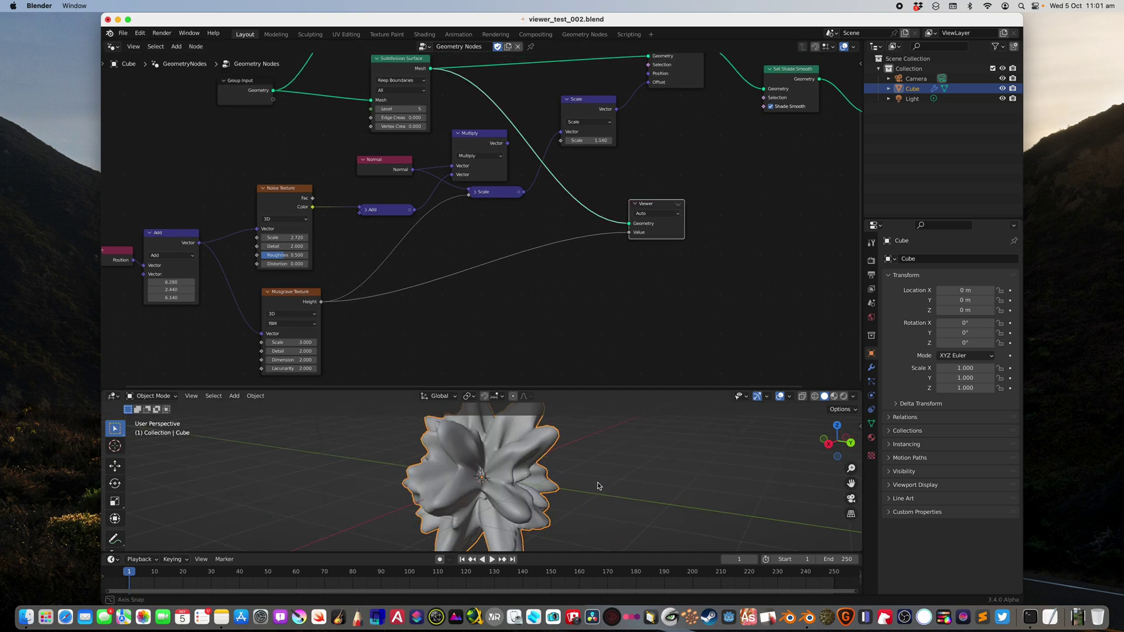
key(super+s)
Step: Align the Musgrave Texture under the Noise Texture and move the collapsed Add node closer to the Noise Texture
middle_drag(471, 285, 481, 264)
drag(309, 273, 302, 270)
middle_drag(364, 231, 364, 252)
drag(386, 212, 354, 235)
scroll(468, 239, up, 3)
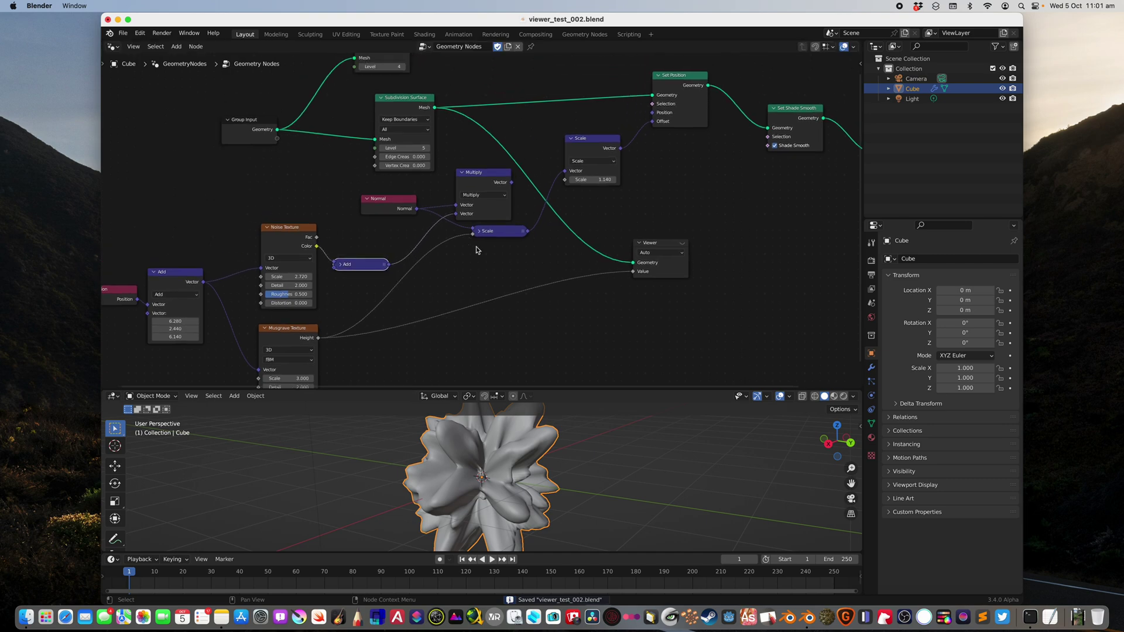
Step: Switch the Viewer preview back on and enlarge the node editor to show more of the node tree
click(660, 247)
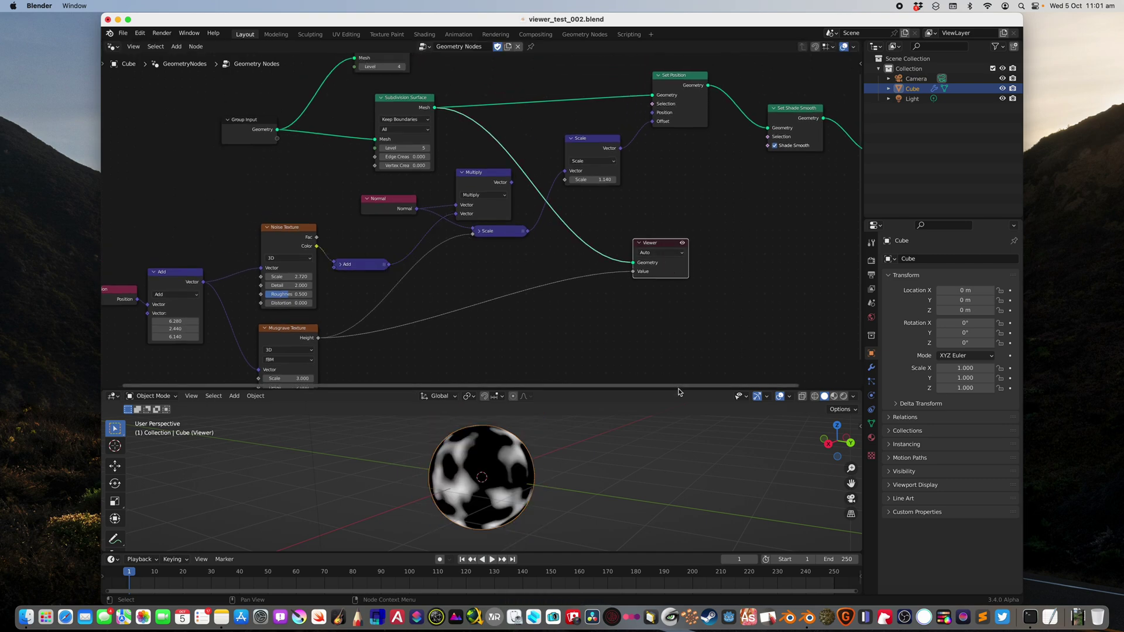
drag(680, 390, 682, 431)
middle_drag(600, 212, 592, 281)
scroll(592, 280, up, 2)
scroll(579, 235, down, 1)
middle_drag(577, 233, 594, 224)
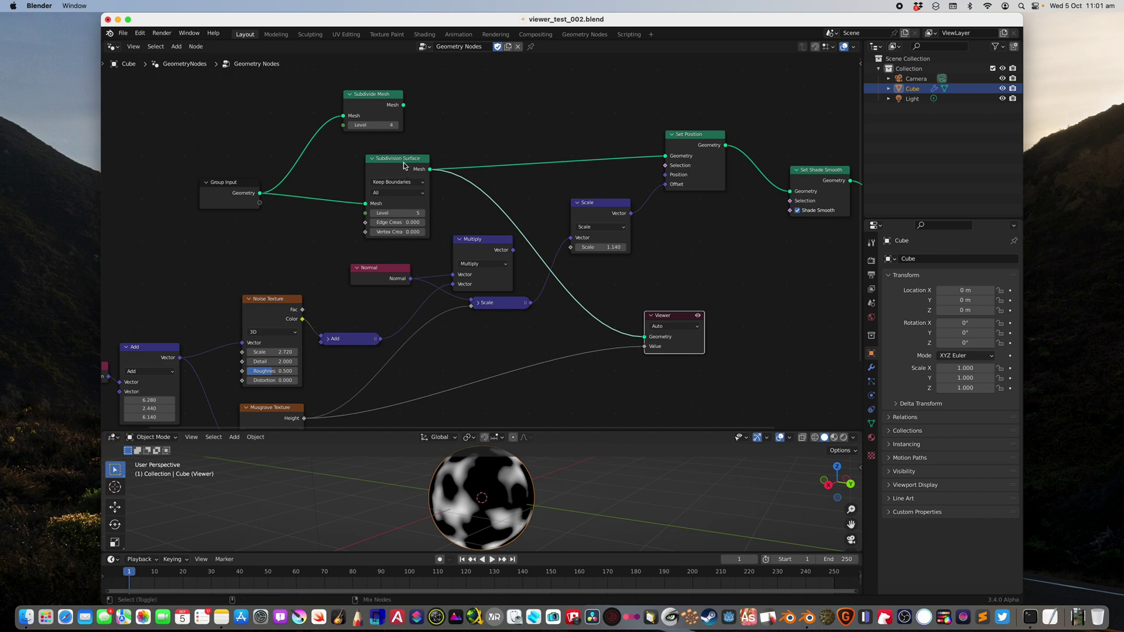
Step: Preview the Multiply, Noise Texture and Musgrave Texture nodes in turn through the Viewer, and save the file
click(404, 164)
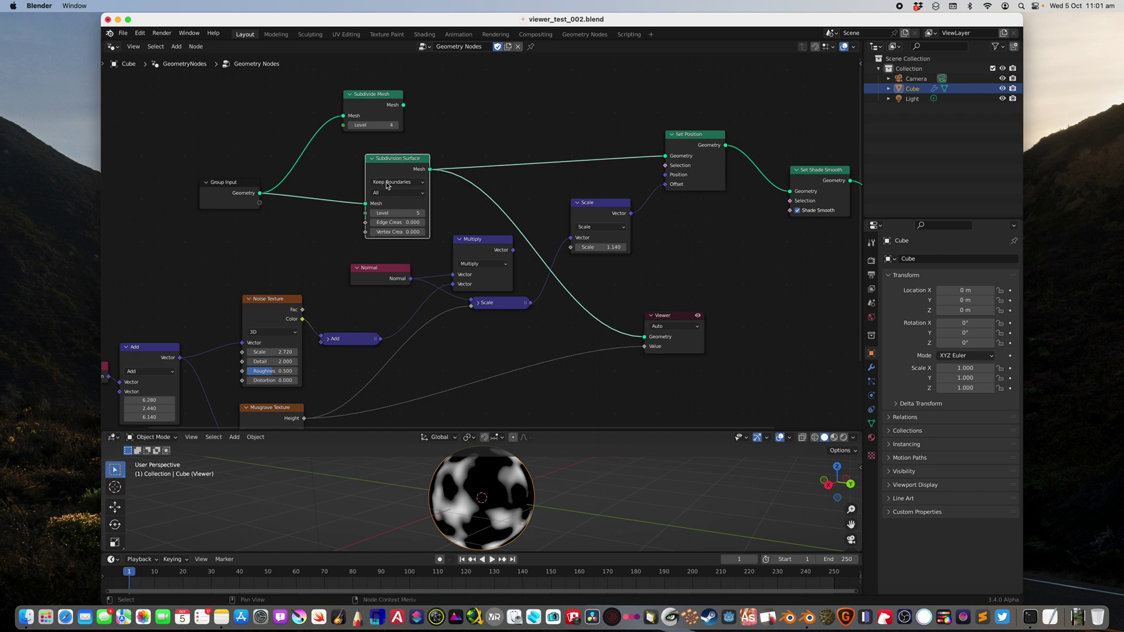
scroll(410, 205, down, 2)
ctrl+shift+click(464, 205)
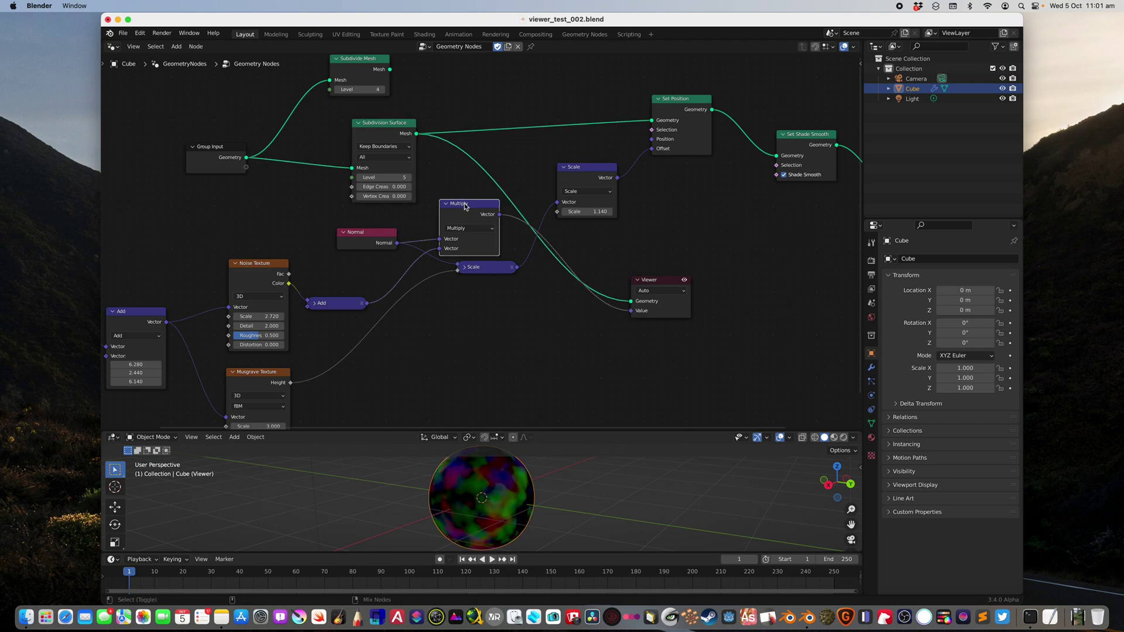
scroll(465, 206, down, 3)
ctrl+shift+click(263, 266)
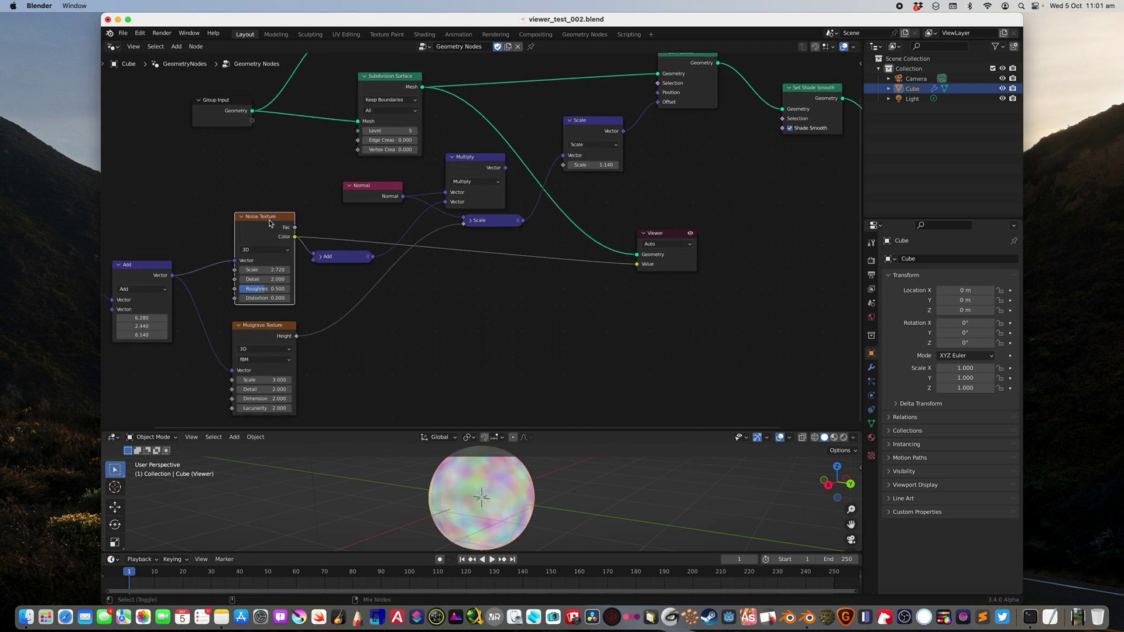
scroll(270, 263, down, 2)
ctrl+shift+click(273, 297)
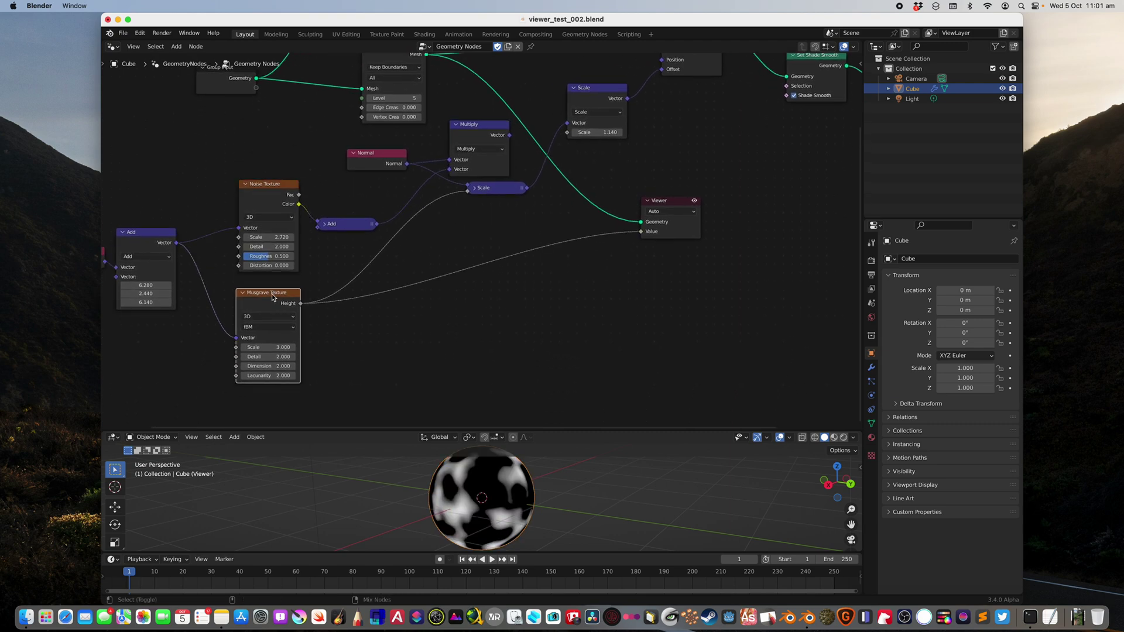
scroll(351, 299, down, 3)
key(super+s)
Step: Add a Wave Texture node beside the Musgrave Texture and preview its Color output through the Viewer
key(shift+a)
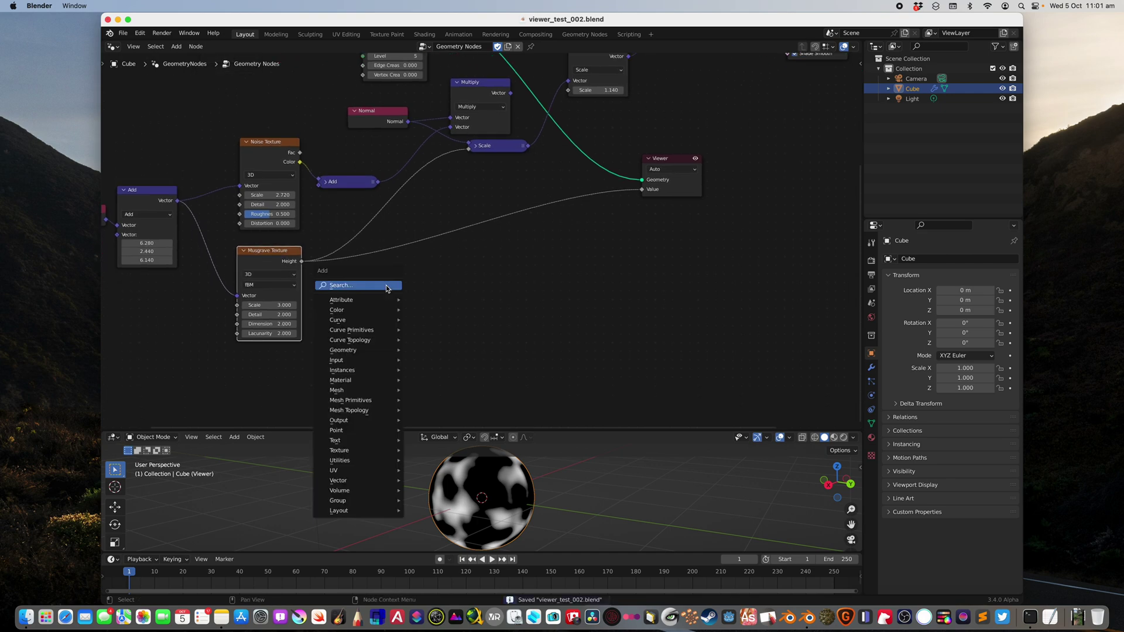
mouse_move(378, 443)
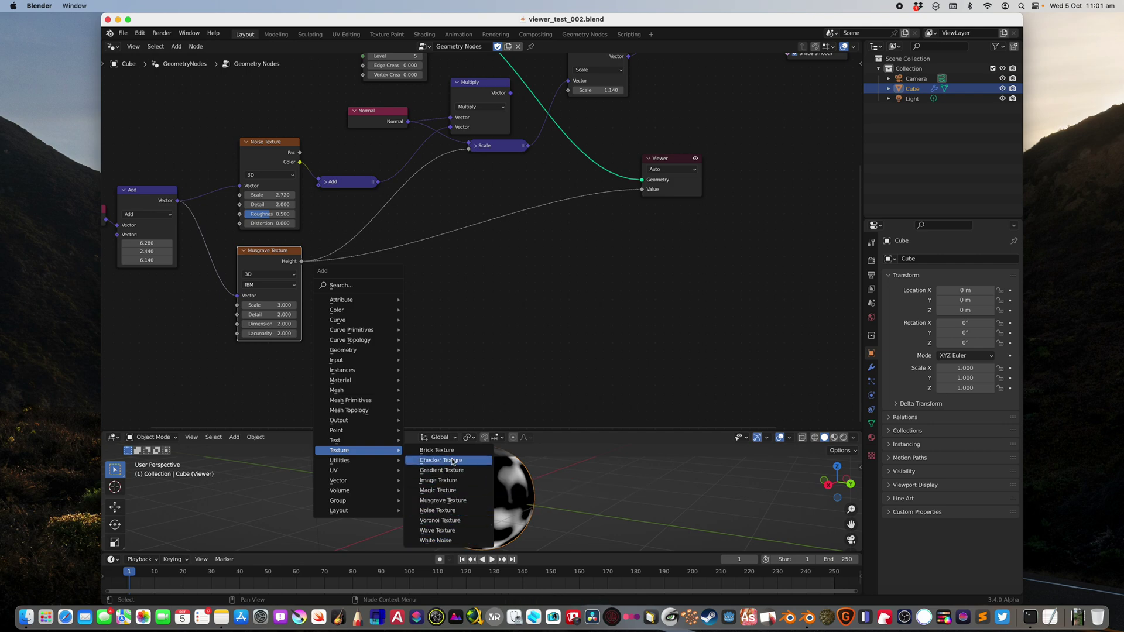
click(460, 530)
click(380, 293)
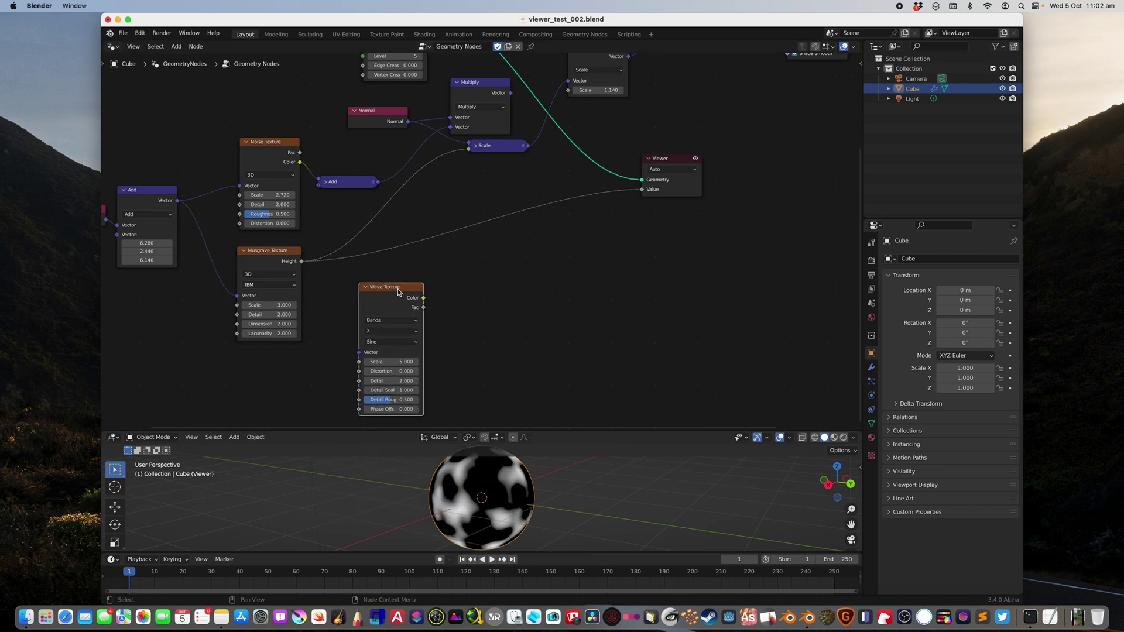
ctrl+shift+click(395, 294)
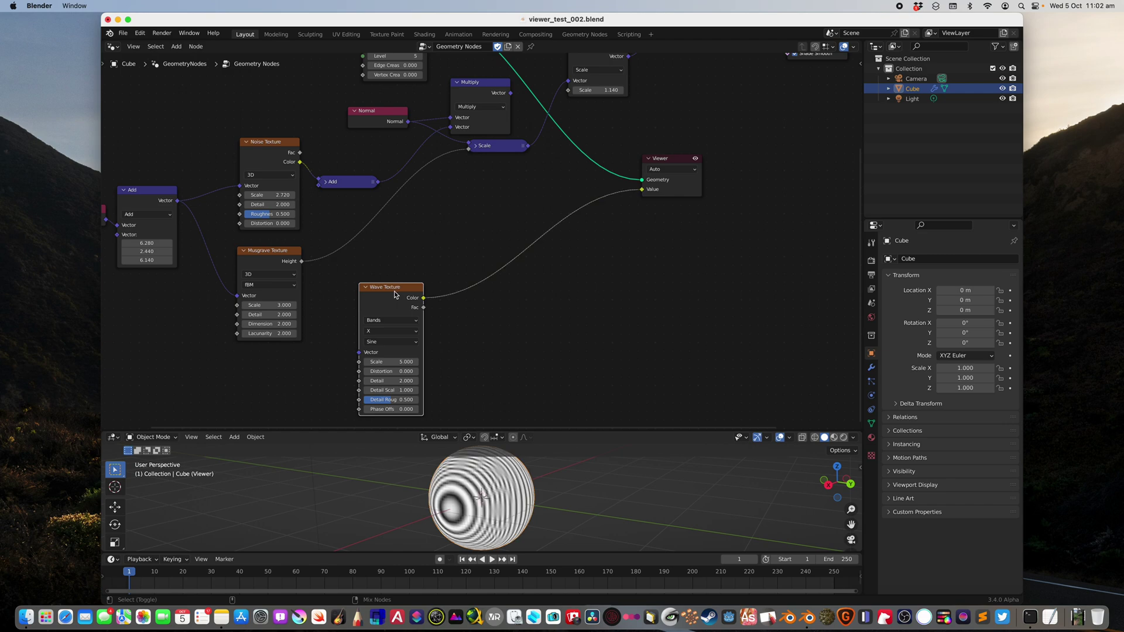
Step: Move the Wave Texture node up and away from the Musgrave Texture, and bring the Viewer node closer to the Scale nodes
drag(407, 295, 442, 244)
scroll(441, 244, up, 1)
drag(690, 151, 630, 126)
middle_drag(629, 126, 624, 171)
scroll(552, 178, down, 1)
middle_drag(552, 178, 570, 222)
scroll(489, 113, down, 2)
middle_drag(484, 142, 504, 209)
Step: Rearrange the Subdivision Surface, Subdivide Mesh and Group Input nodes at the start of the node tree
drag(433, 155, 429, 151)
drag(401, 94, 404, 88)
drag(281, 172, 301, 153)
click(420, 155)
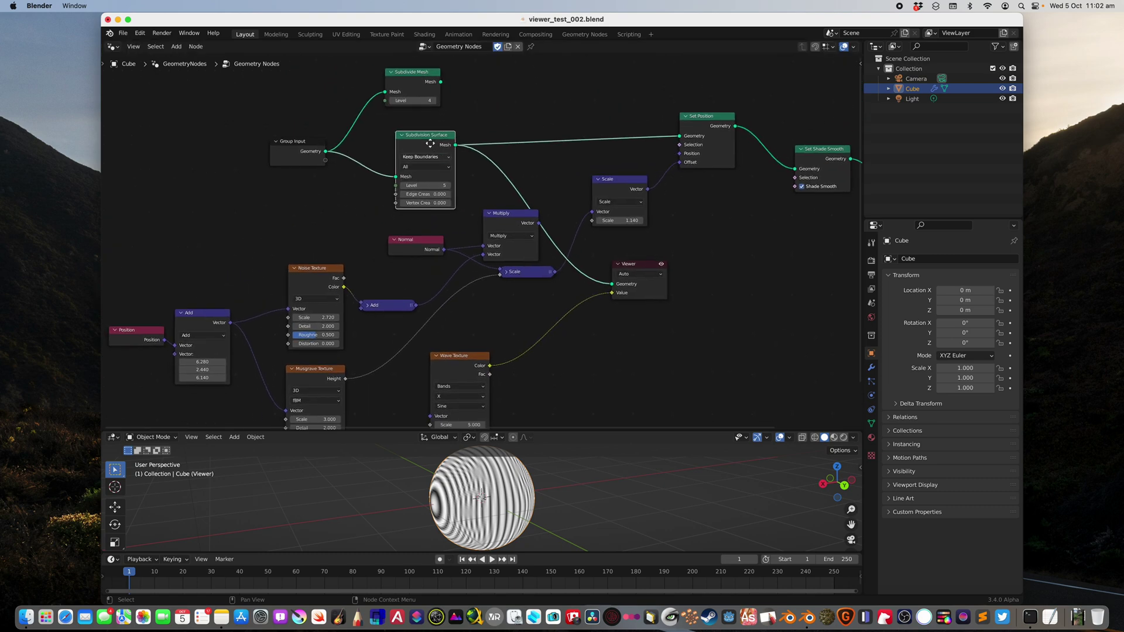
Step: Lower the Subdivision Surface node's level by two and return it to 5
scroll(416, 146, down, 2)
scroll(422, 123, up, 3)
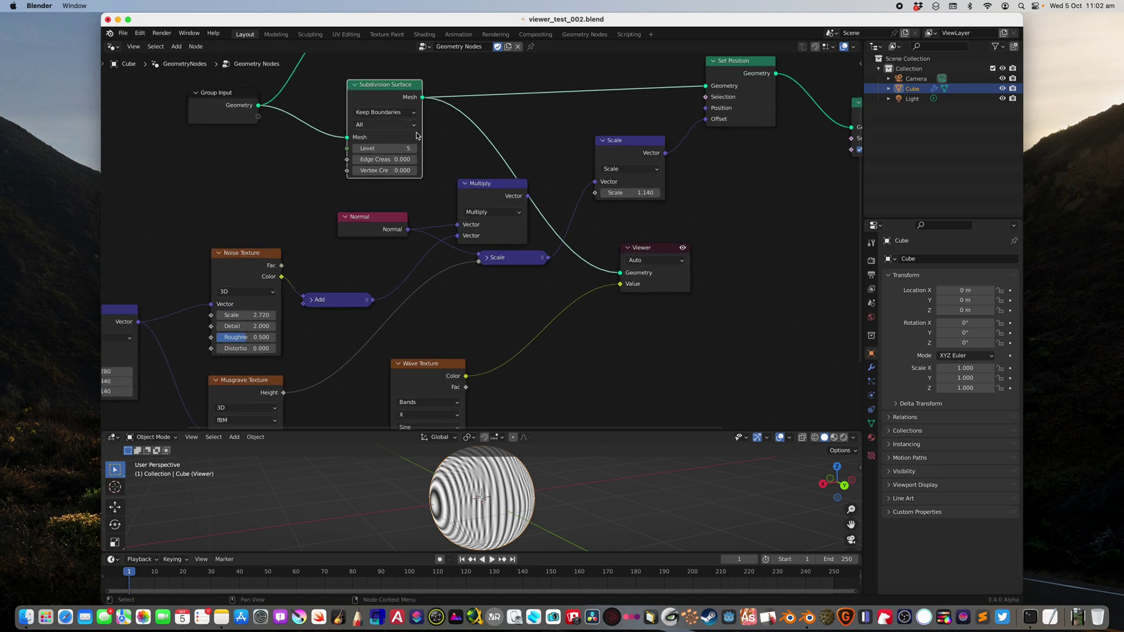
click(361, 186)
click(361, 186)
click(421, 185)
click(420, 186)
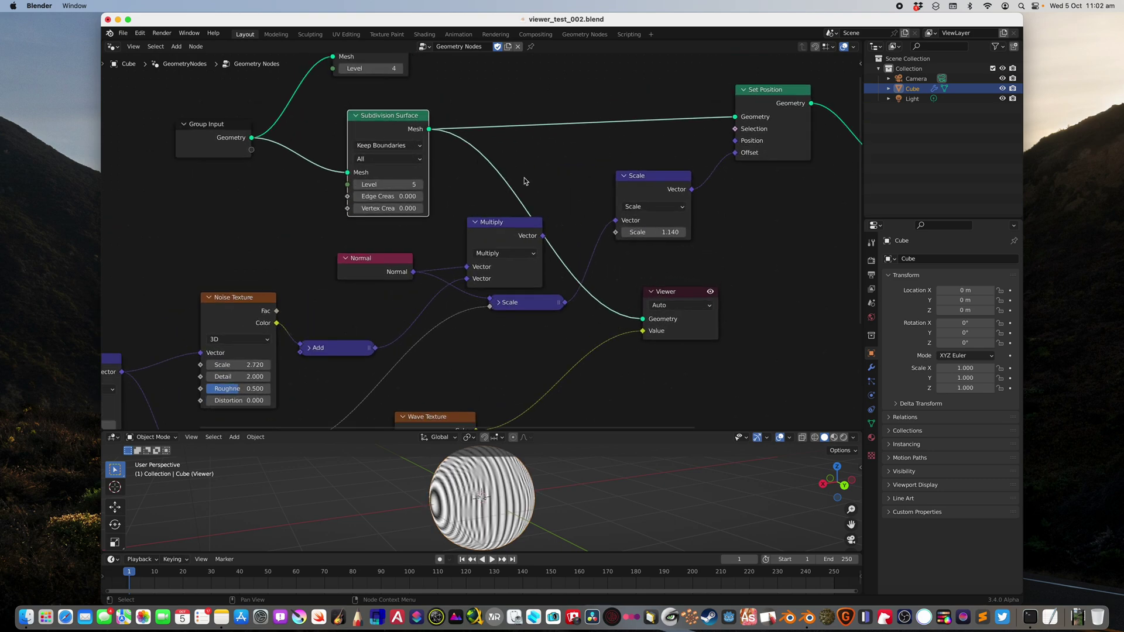
Step: Toggle the Viewer preview to compare it with the displaced mesh, leave it off and save the file
scroll(523, 181, down, 3)
click(627, 242)
click(626, 242)
click(626, 241)
middle_drag(586, 248, 597, 237)
key(super+s)
Step: Connect the Wave Texture's Color output to the Scale input of the collapsed Scale node
drag(460, 172, 453, 172)
drag(410, 339, 447, 289)
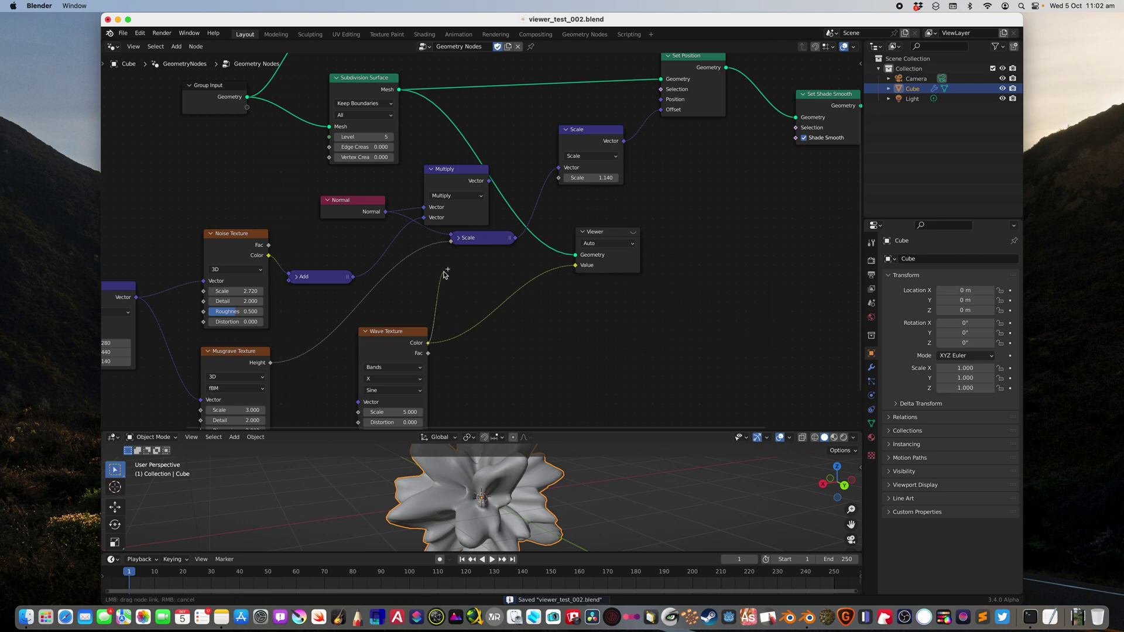
drag(451, 242, 452, 240)
Step: Expand the collapsed Scale node and enlarge the 3D viewport to show the whole displaced mesh
click(458, 238)
scroll(462, 240, down, 2)
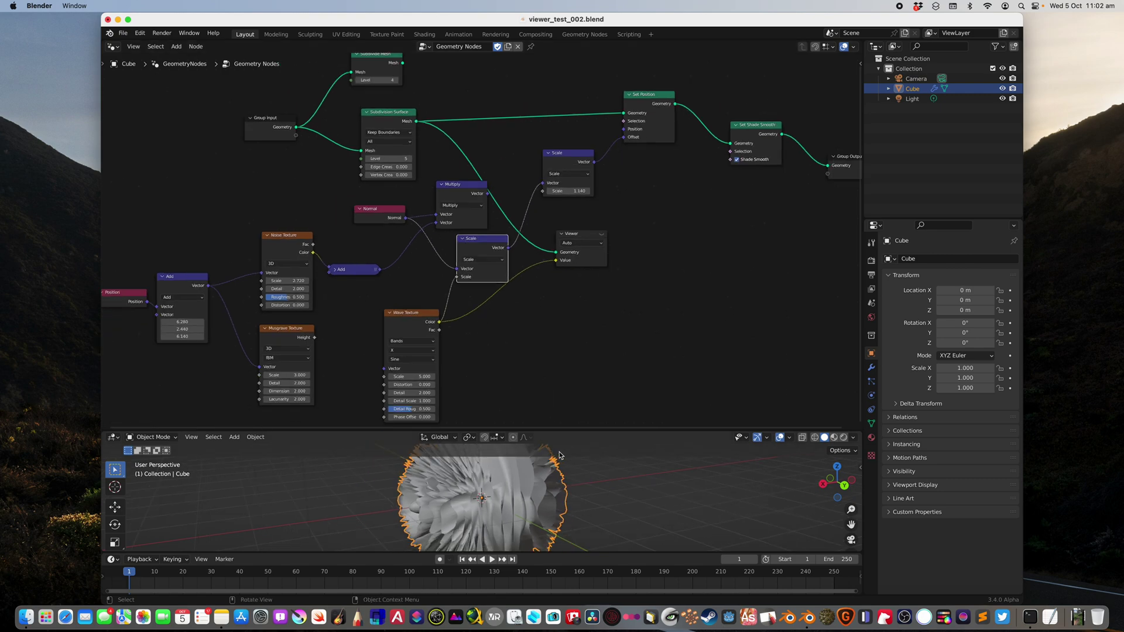
drag(562, 432, 562, 350)
scroll(494, 269, up, 1)
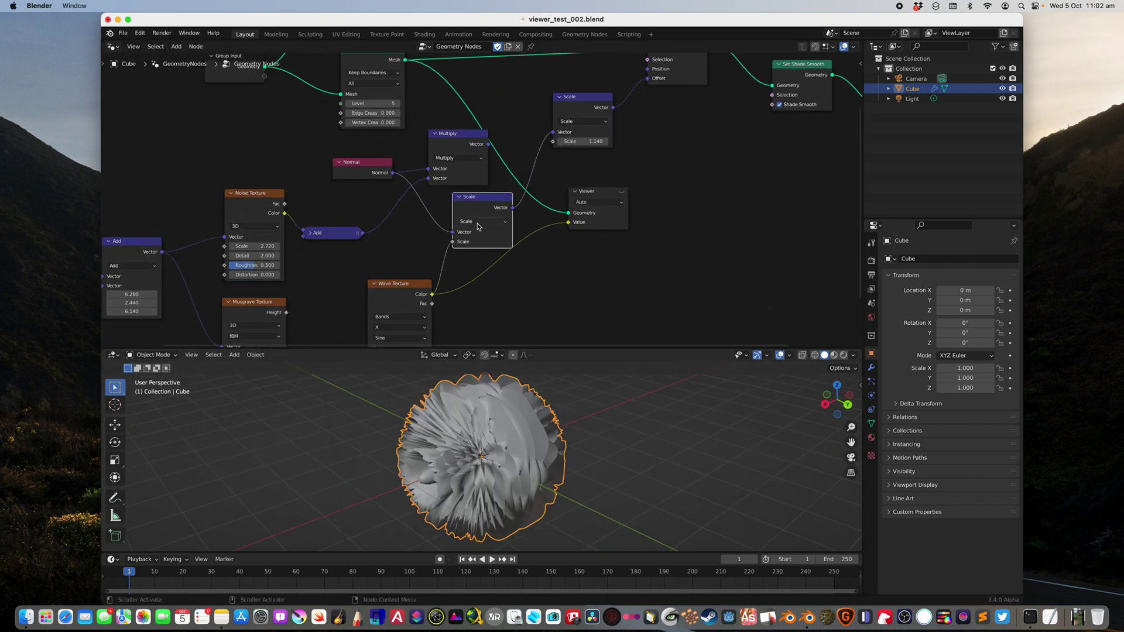
Step: Connect the Wave Texture's Fac output to the Scale input of the expanded Scale node
middle_drag(483, 332, 465, 255)
scroll(470, 246, up, 2)
click(476, 176)
click(478, 176)
drag(432, 271, 459, 201)
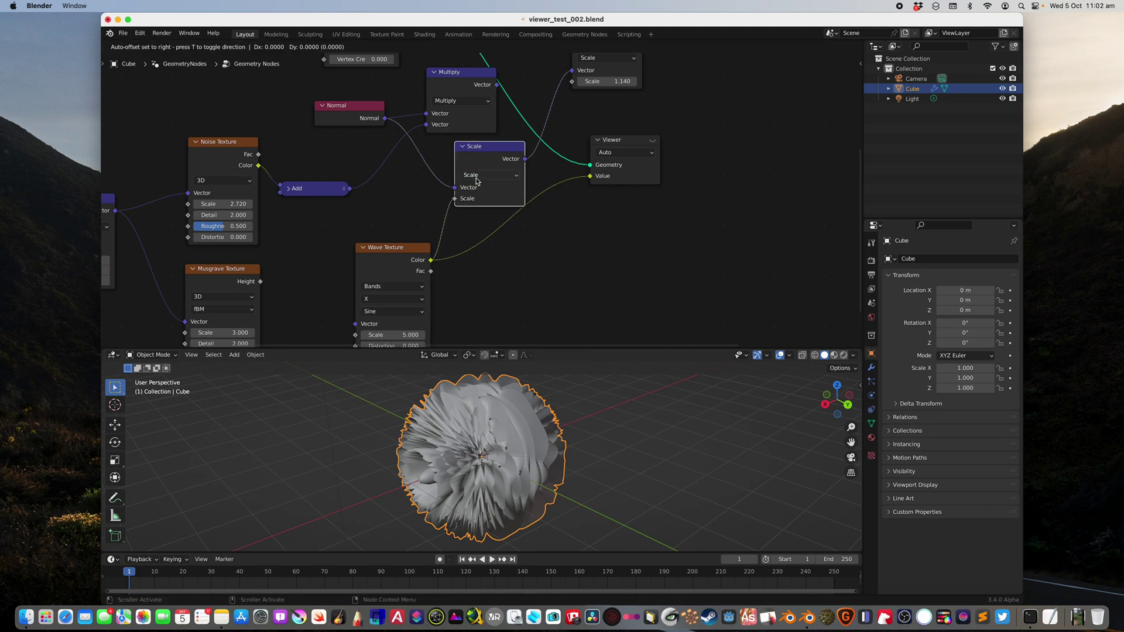
Step: Reposition the Scale node and connect the Wave Texture's Color output to the Multiply node's second Vector input
click(476, 175)
click(476, 178)
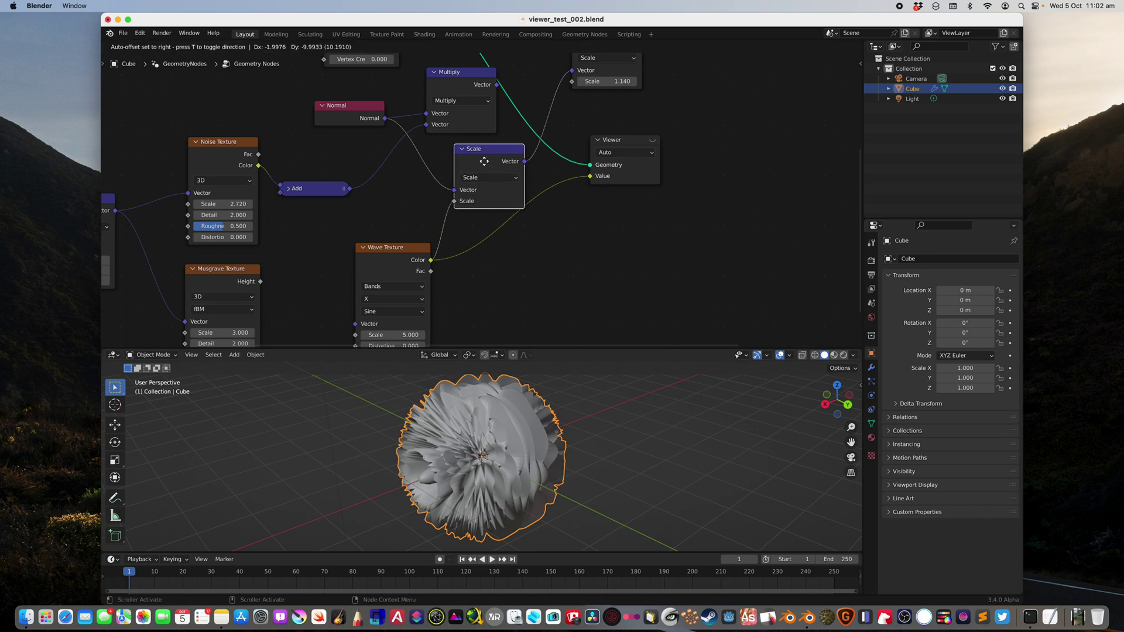
drag(484, 161, 482, 168)
scroll(471, 144, up, 2)
drag(455, 117, 446, 119)
scroll(489, 250, left, 5)
drag(487, 270, 484, 186)
Step: Feed the final Scale node from the Multiply node's Vector output with its Scale at 0.140, and save the file
drag(504, 141, 502, 141)
drag(569, 100, 654, 84)
scroll(591, 162, up, 3)
drag(648, 157, 658, 153)
key(super+s)
Step: Preview the Wave Texture through the Viewer node and set its Scale to 3
scroll(508, 192, down, 3)
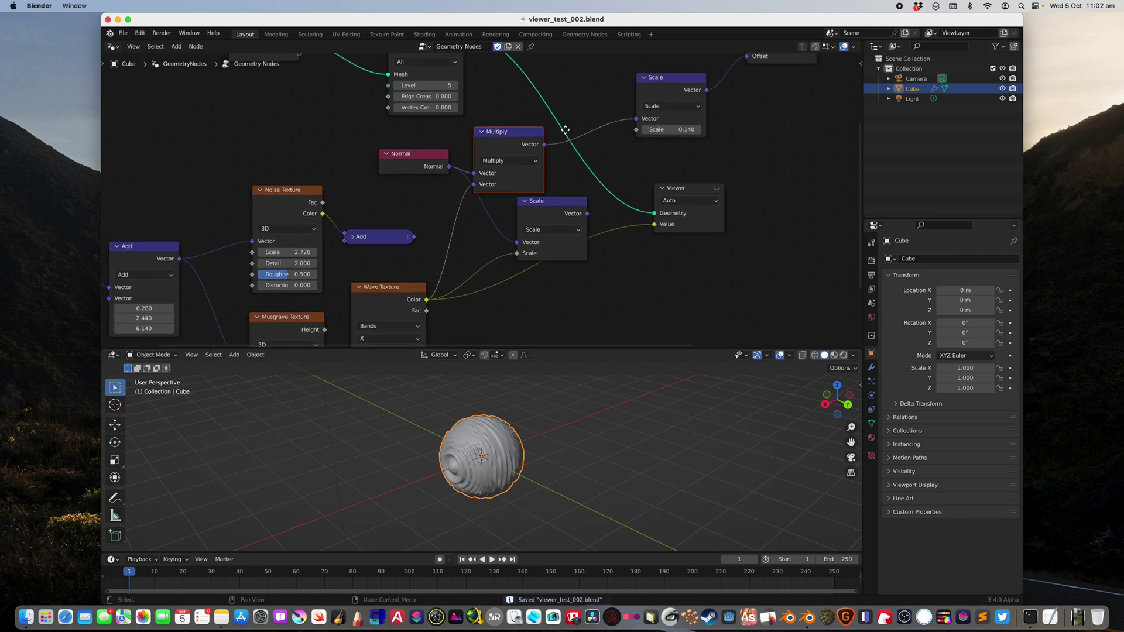
ctrl+shift+click(372, 302)
scroll(410, 263, down, 2)
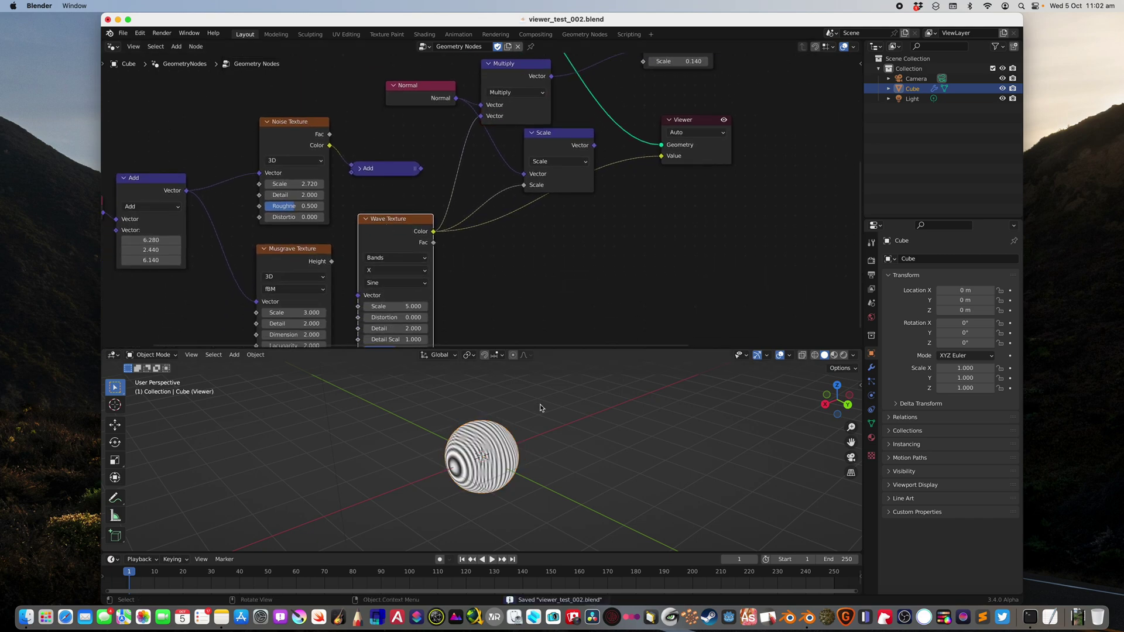
scroll(452, 227, up, 1)
scroll(452, 226, down, 2)
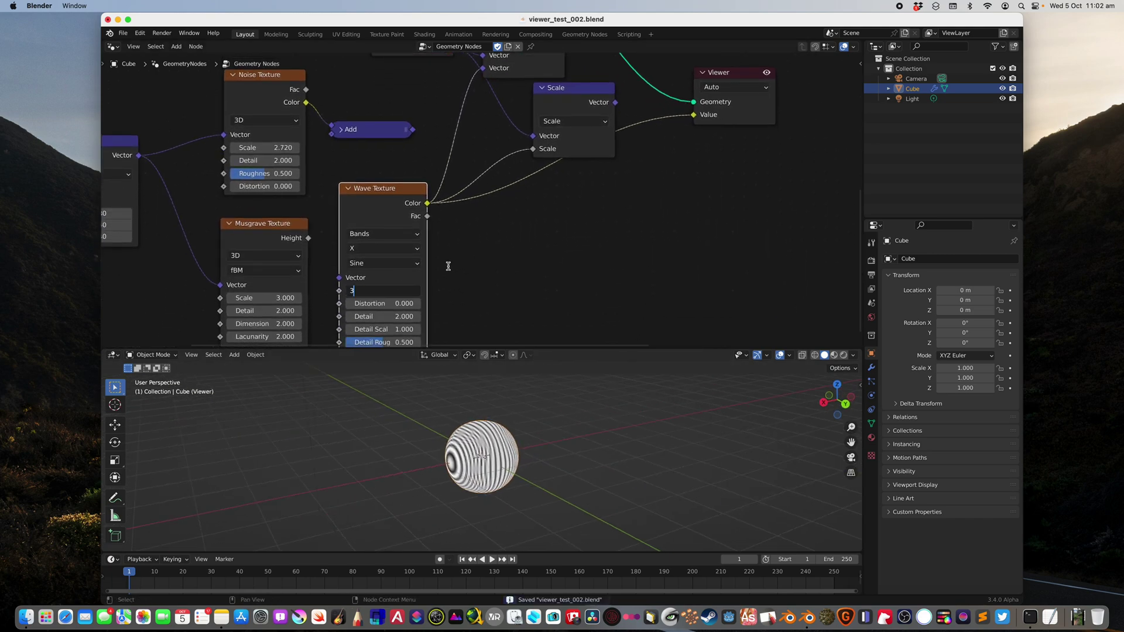
key(Return)
Step: Fine-tune the Wave Texture's Scale to 2.620 and connect the Add node's Vector output to its Vector input
scroll(460, 275, down, 3)
scroll(444, 264, up, 1)
shift+drag(415, 254, 369, 253)
click(470, 211)
scroll(170, 155, down, 1)
middle_drag(165, 153, 274, 146)
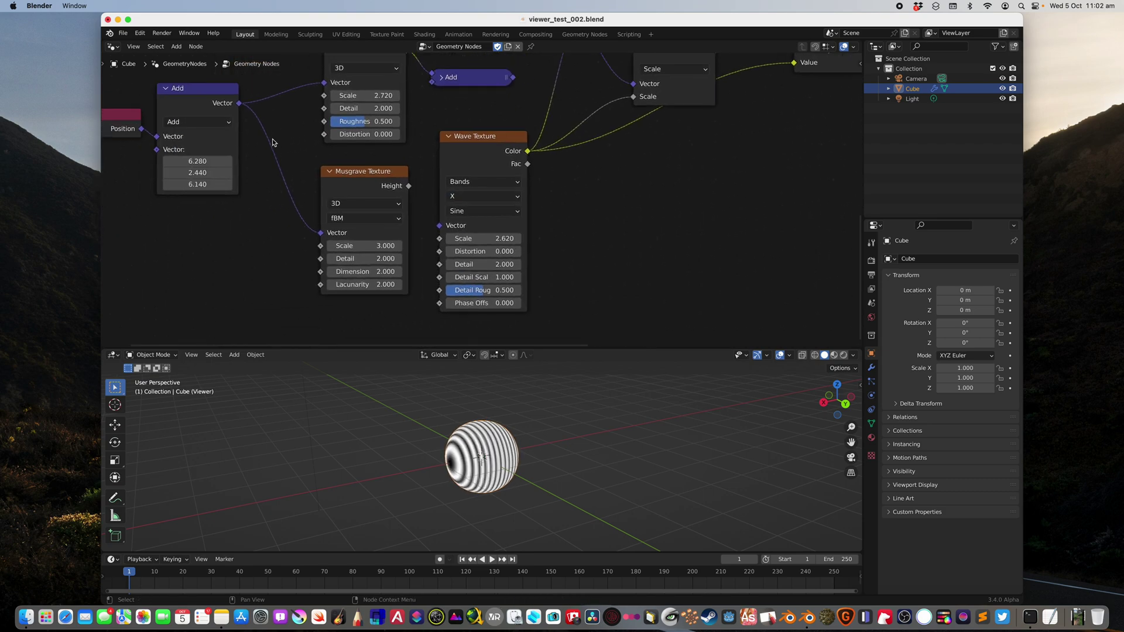
drag(238, 103, 439, 226)
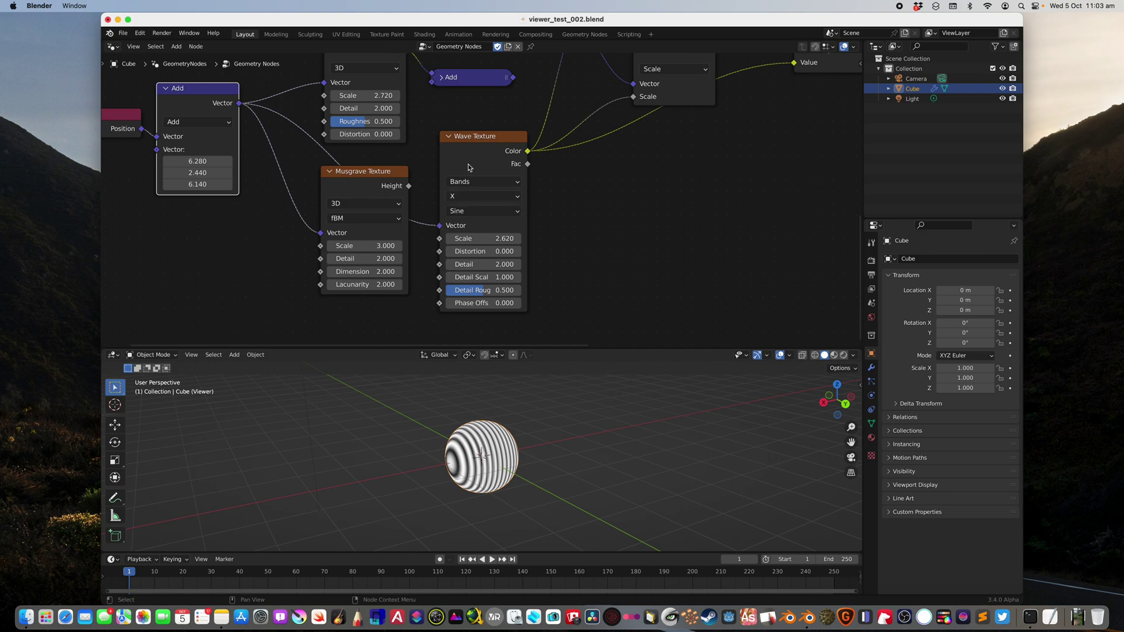
Step: Preview the Add, Noise Texture and Musgrave Texture nodes in turn through the Viewer, ending on the Wave Texture
ctrl+shift+click(376, 180)
scroll(321, 199, up, 3)
ctrl+shift+click(203, 165)
scroll(310, 167, down, 1)
ctrl+shift+click(368, 113)
ctrl+shift+click(368, 234)
ctrl+shift+click(369, 111)
ctrl+shift+click(374, 234)
ctrl+shift+click(474, 205)
scroll(410, 234, right, 3)
scroll(410, 234, up, 2)
middle_drag(354, 232, 312, 264)
drag(724, 143, 718, 152)
middle_drag(686, 183, 681, 189)
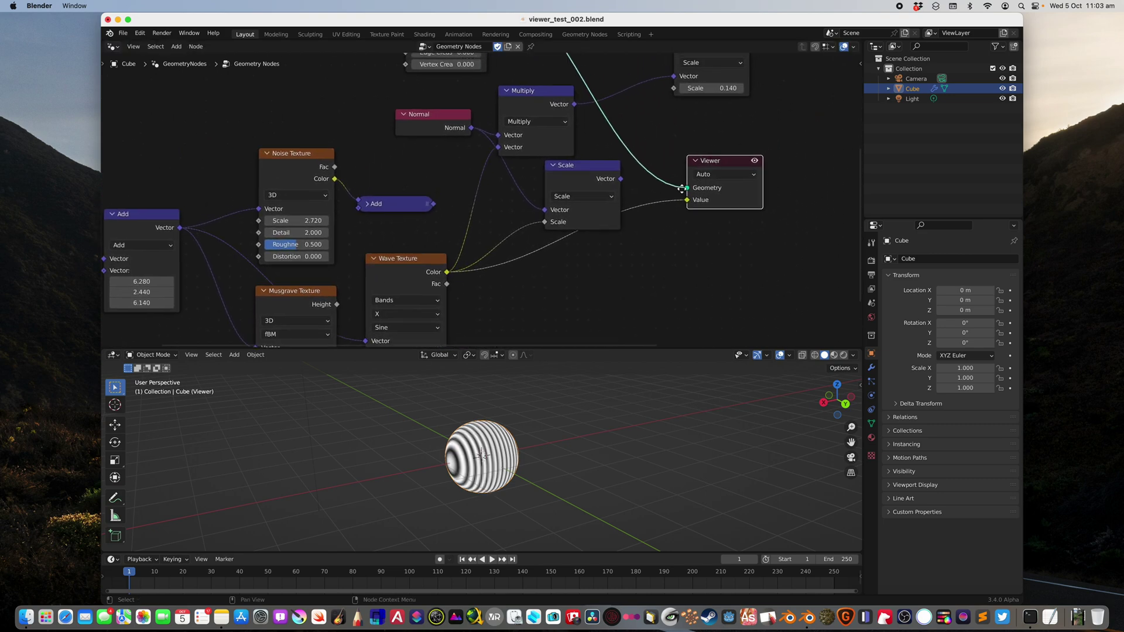
Step: Try the Viewer node's Point, Edge, Face, Face Corner and Spline domains on the wave preview, then return it to Auto
scroll(682, 189, right, 3)
click(670, 176)
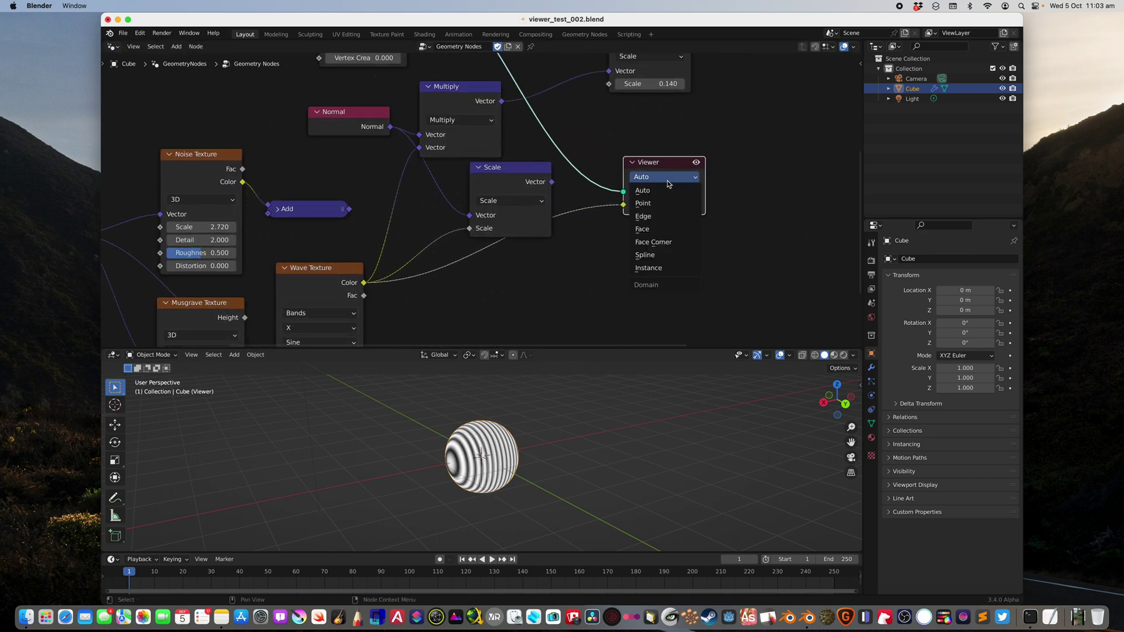
click(607, 435)
click(664, 177)
click(643, 204)
click(664, 177)
click(654, 216)
click(664, 176)
click(642, 229)
middle_drag(627, 388, 635, 387)
click(665, 178)
click(664, 229)
click(664, 176)
click(650, 242)
click(665, 176)
click(649, 254)
click(664, 176)
click(650, 190)
Step: Examine the wave bands on the sphere up close and save the file
middle_drag(582, 371, 572, 426)
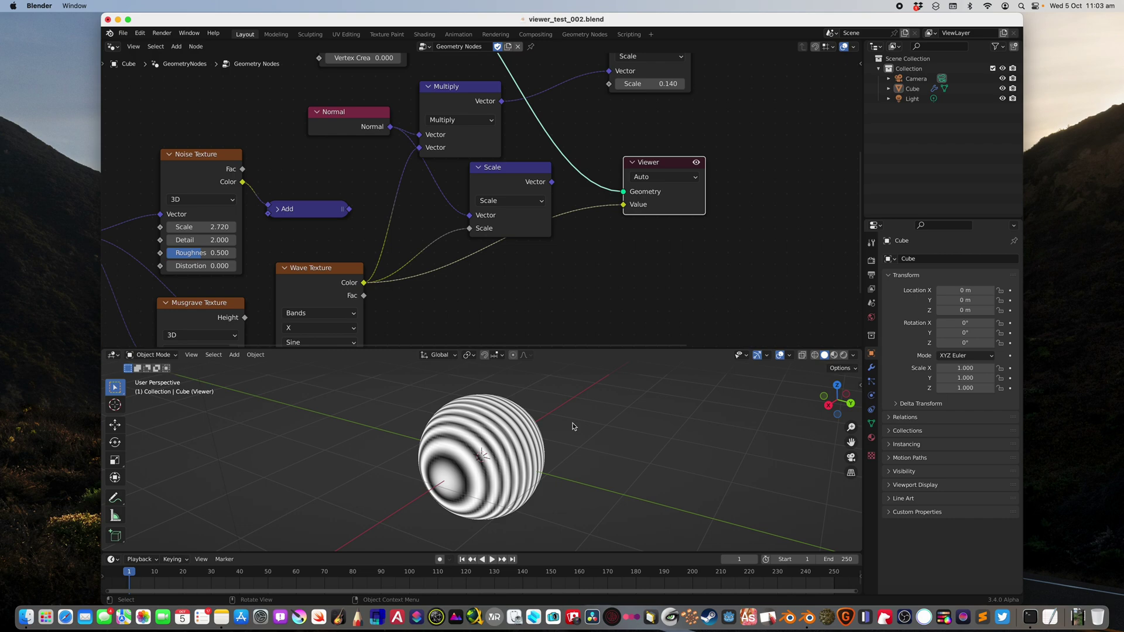
scroll(364, 227, down, 2)
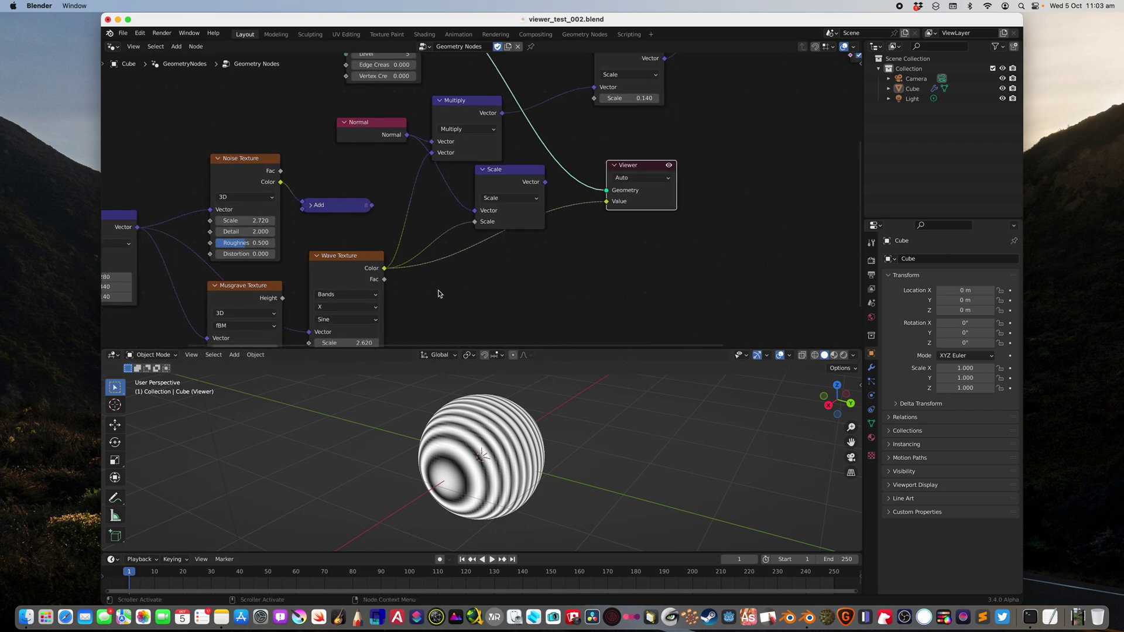
middle_drag(476, 432, 553, 440)
scroll(517, 448, up, 2)
scroll(518, 441, down, 2)
key(super+s)
scroll(591, 267, down, 3)
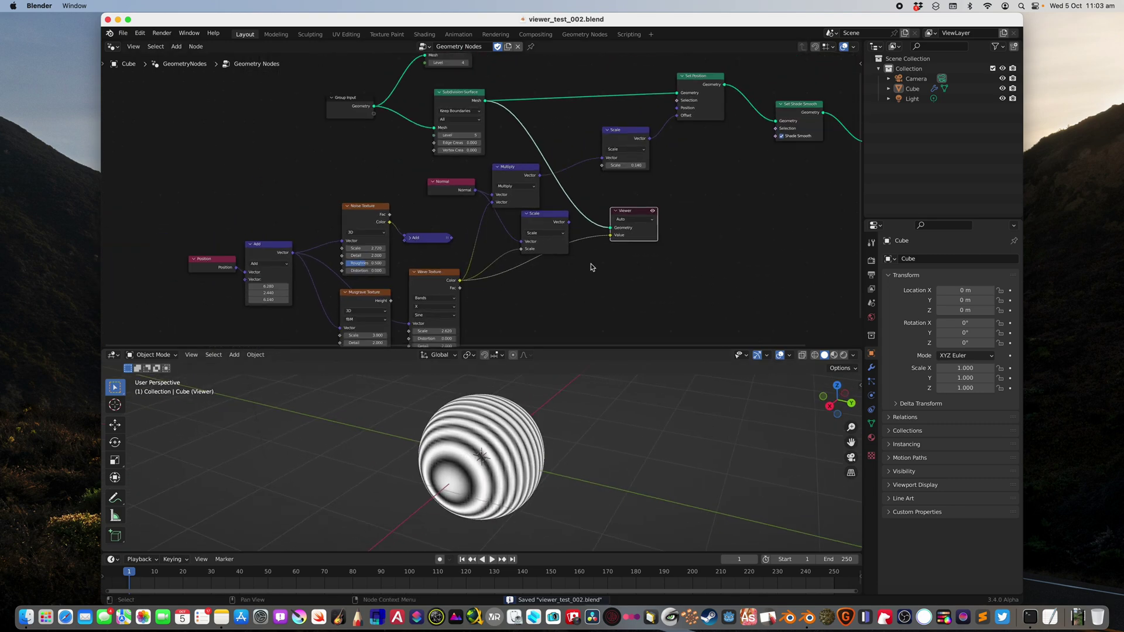
Step: Switch the node editor to Sverchok Nodes and create a new node tree
click(114, 47)
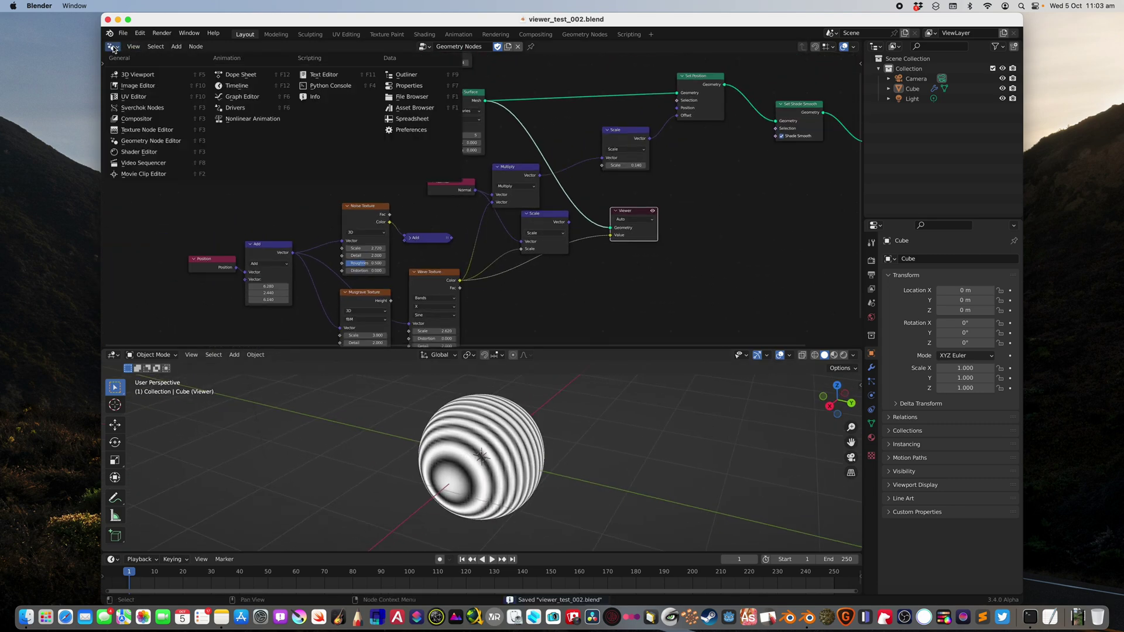
click(144, 106)
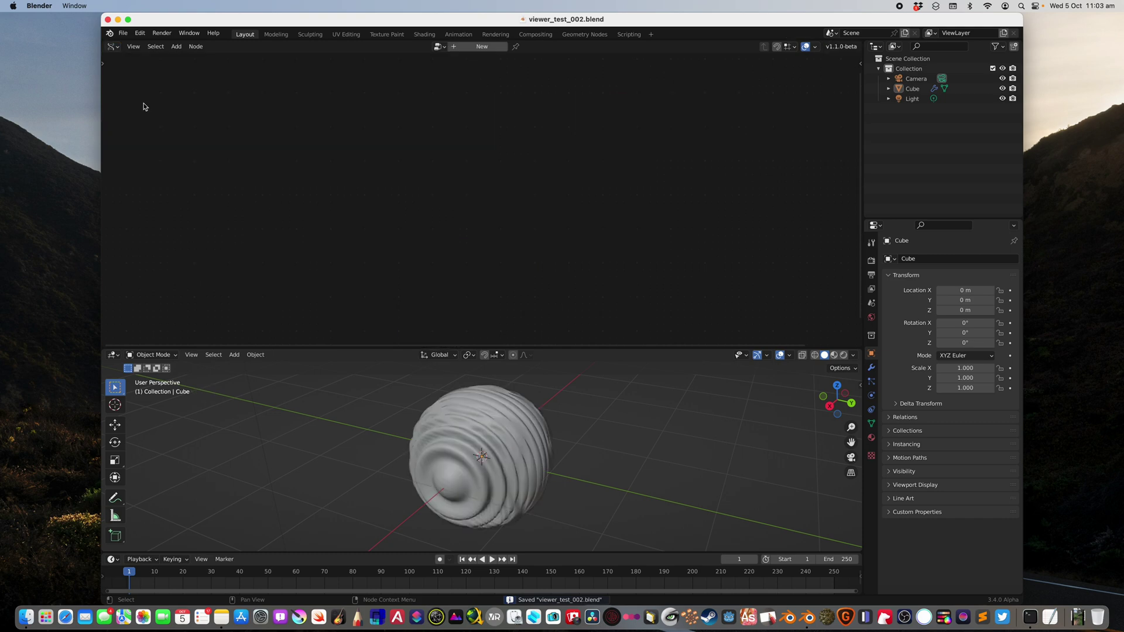
middle_drag(499, 412, 472, 403)
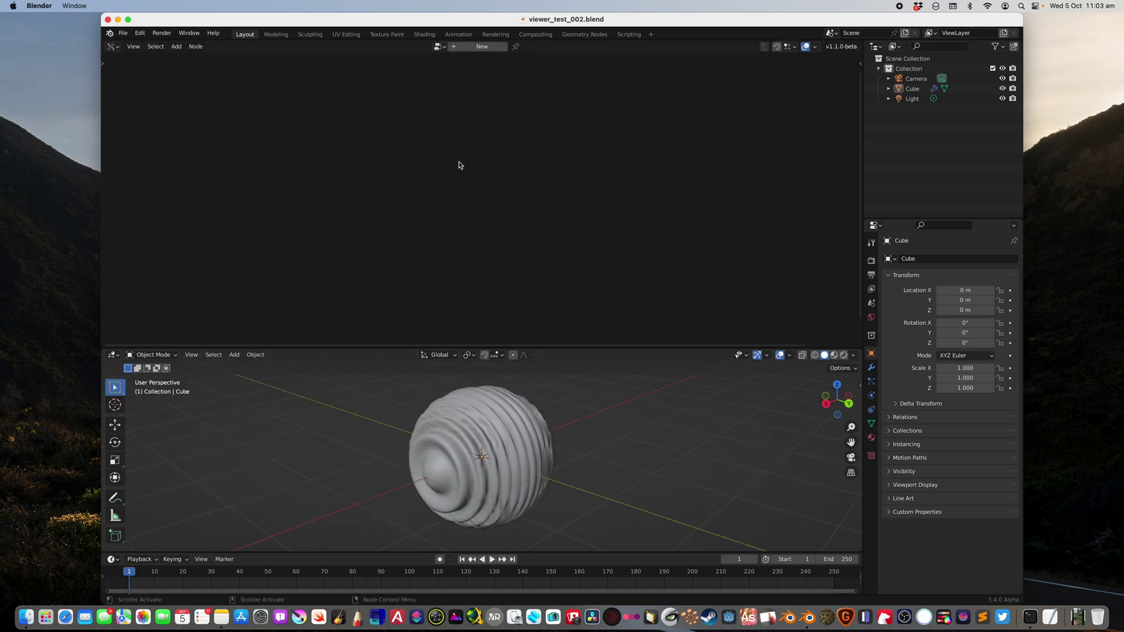
click(465, 46)
Step: Add a Plane generator node to the Sverchok tree
key(shift+a)
click(442, 167)
text(plane)
key(Down)
key(Return)
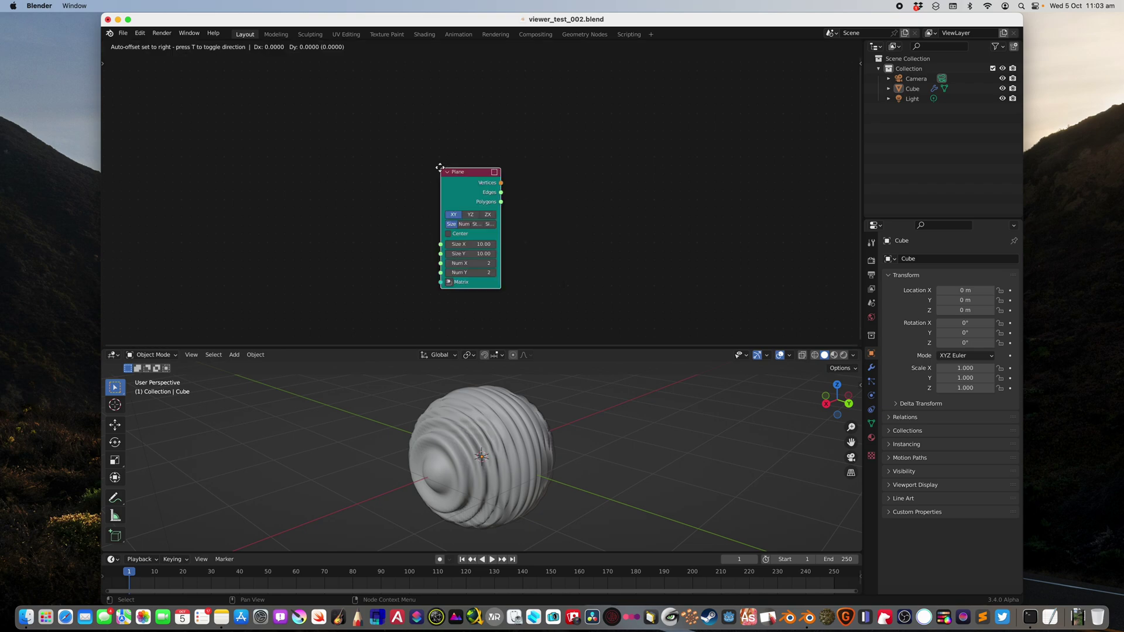
click(401, 142)
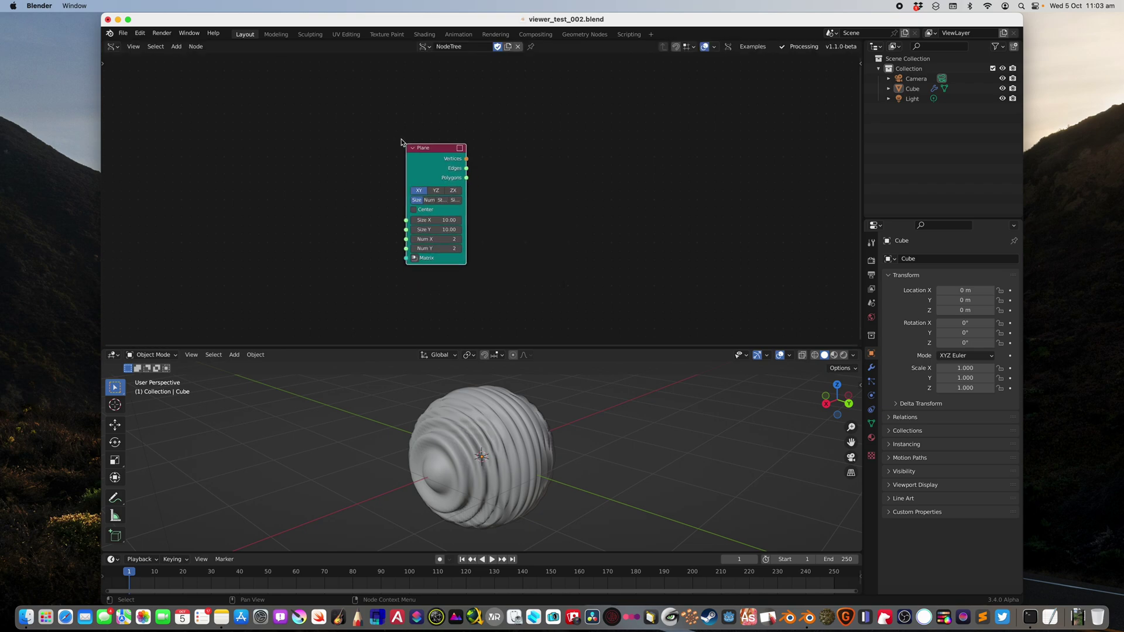
Step: Attach a Temporal Viewer node to the Plane node's outputs and frame the plane in the 3D viewport
ctrl+shift+click(445, 154)
drag(554, 94, 589, 191)
scroll(568, 479, down, 2)
middle_drag(568, 479, 519, 409)
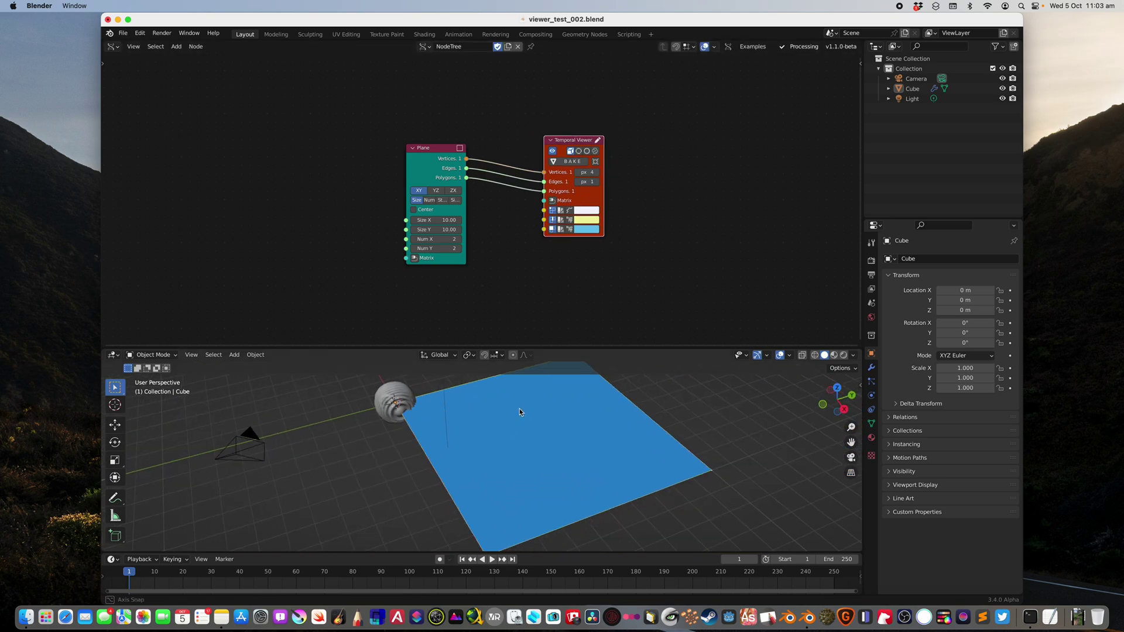
Step: Search for vertex nodes and add a Vertex Color MK3 node beside the Temporal Viewer
middle_drag(575, 190, 560, 181)
key(alt+space)
text(vec)
key(BackSpace)
text(rtex)
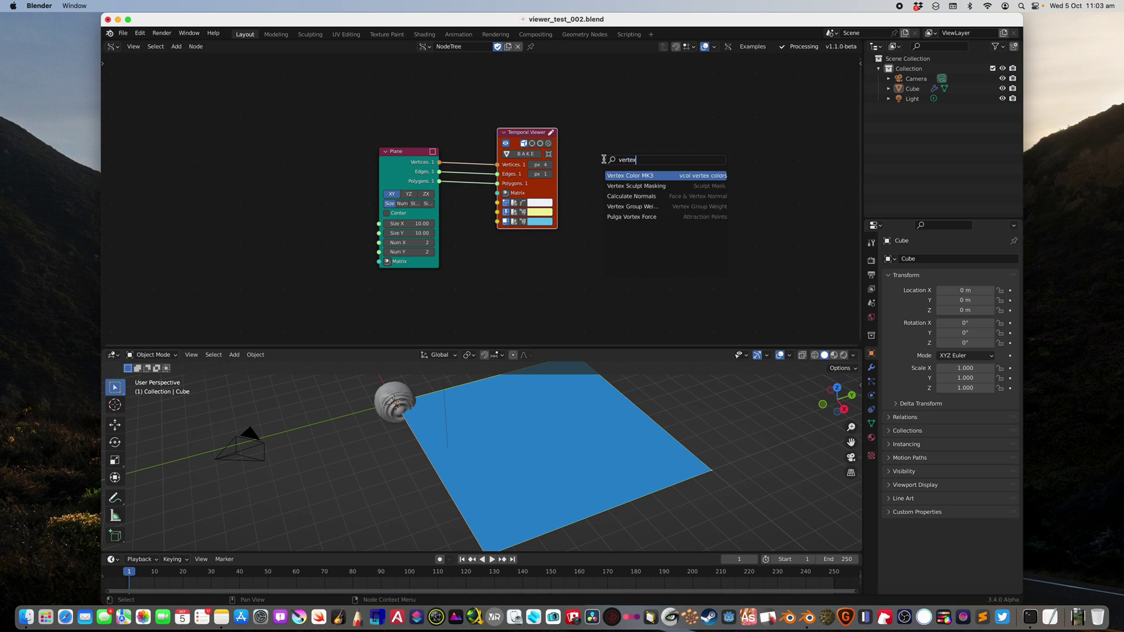
key(Return)
click(585, 138)
scroll(597, 138, up, 2)
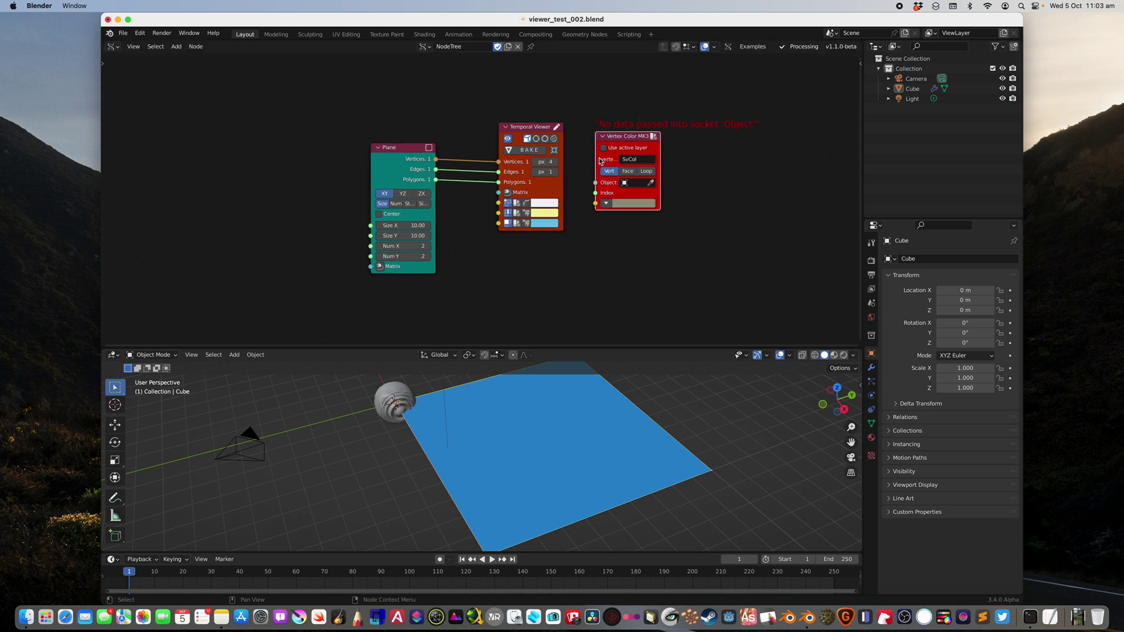
drag(640, 129, 645, 128)
Step: Set both Num X and Num Y of the Plane node to 20
click(414, 250)
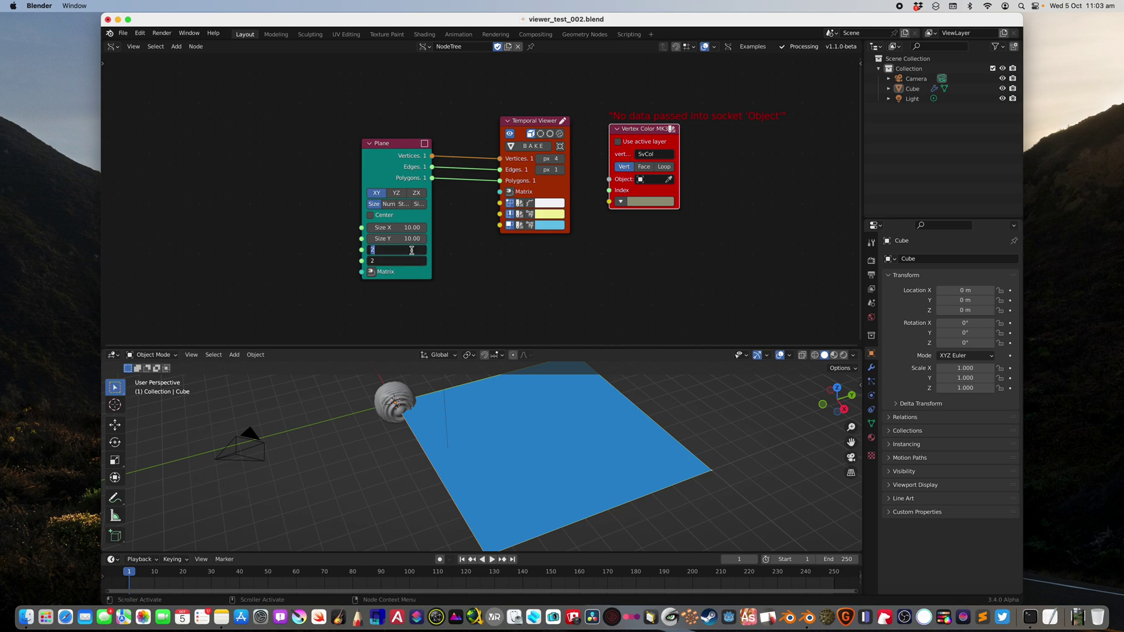
text(20)
key(Return)
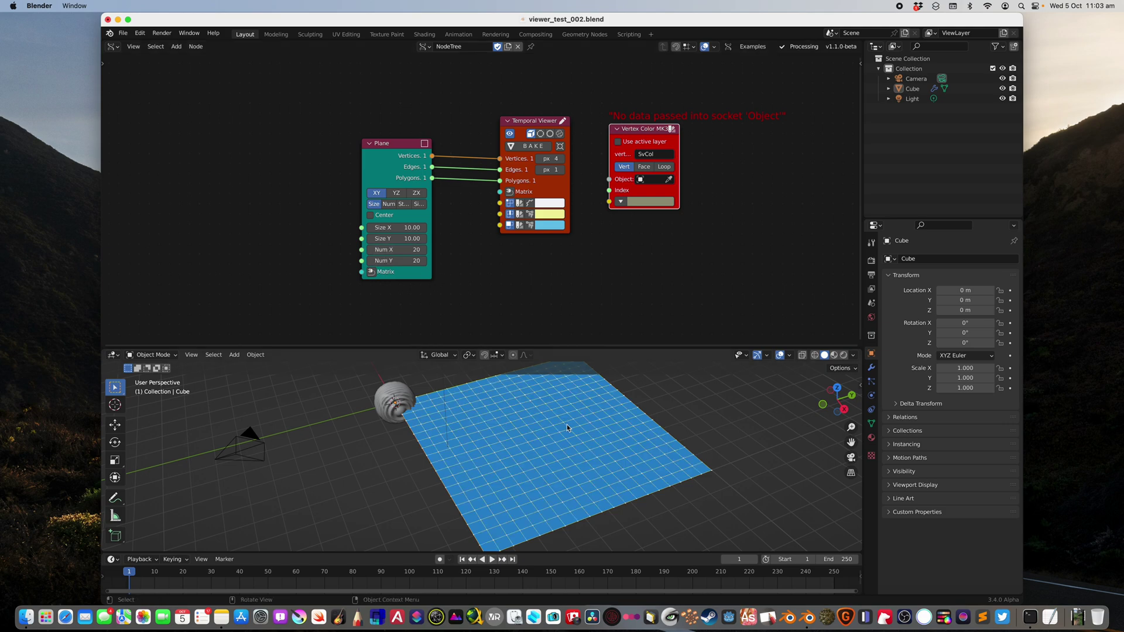
middle_drag(568, 426, 559, 434)
Step: Rearrange the Temporal Viewer and Vertex Color MK3 nodes and add a Mesh Viewer node below them
drag(539, 122, 541, 77)
drag(651, 129, 640, 129)
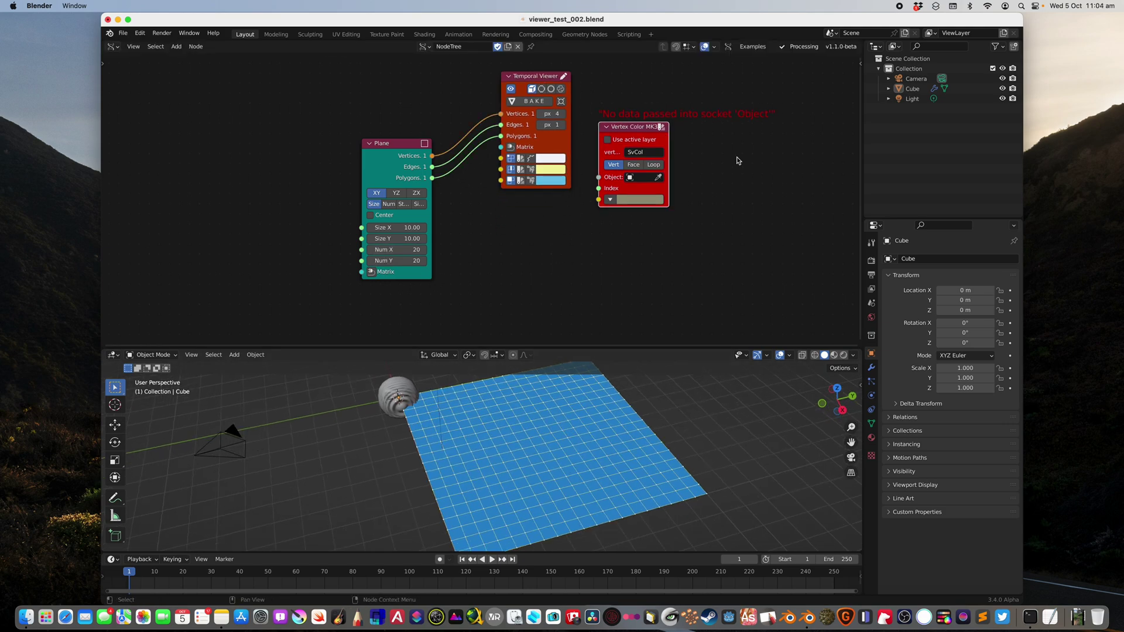
key(shift+a)
click(734, 159)
text(mesh viewer)
key(Return)
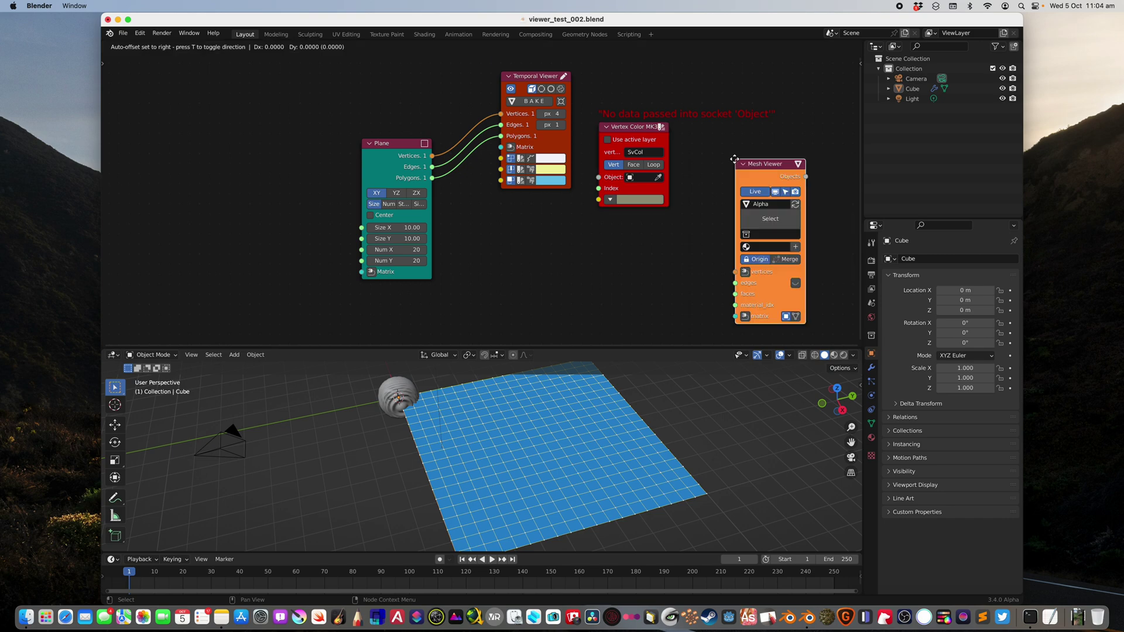
middle_drag(494, 211, 496, 184)
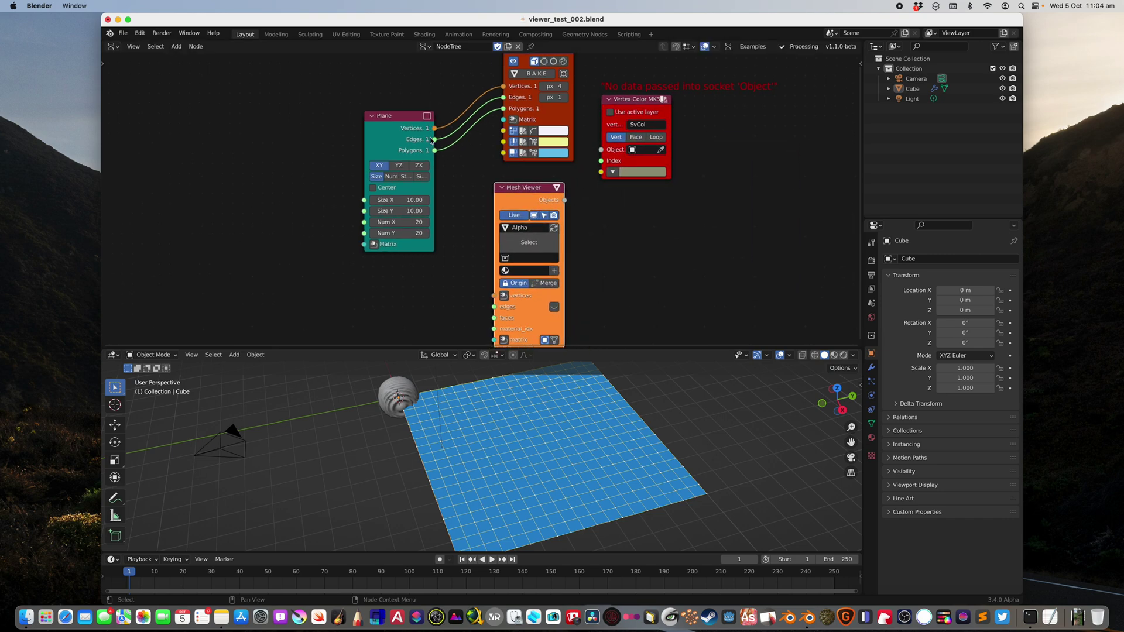
Step: Connect the Plane node's vertices, edges and polygons to the Mesh Viewer and move the Plane node away from it
scroll(430, 141, down, 1)
shift+click(522, 189)
key(f)
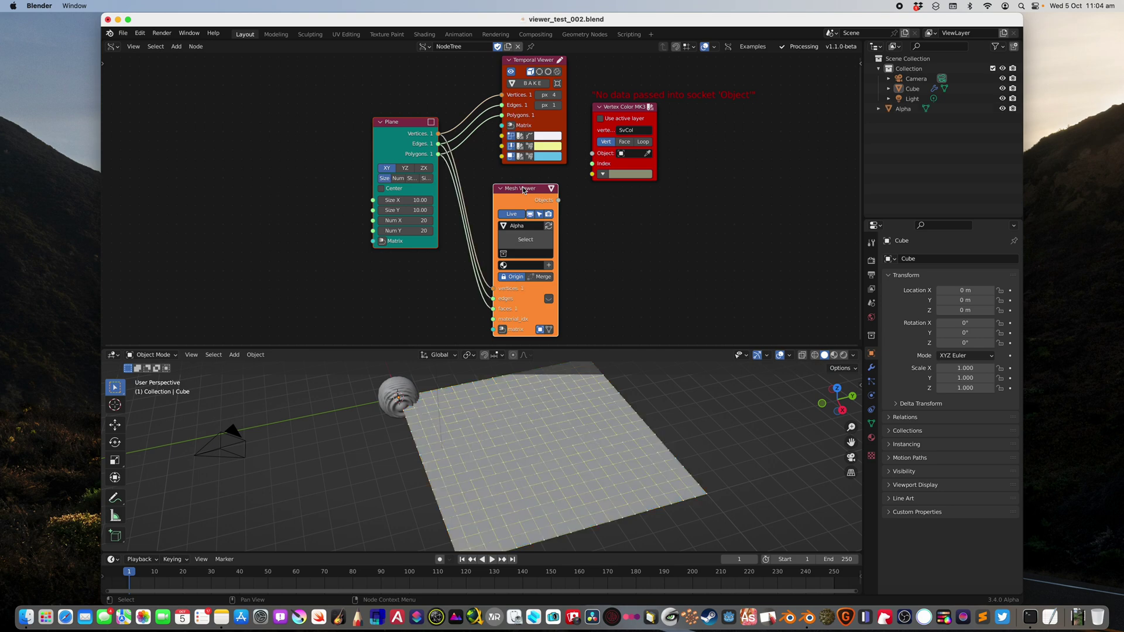
scroll(488, 211, left, 4)
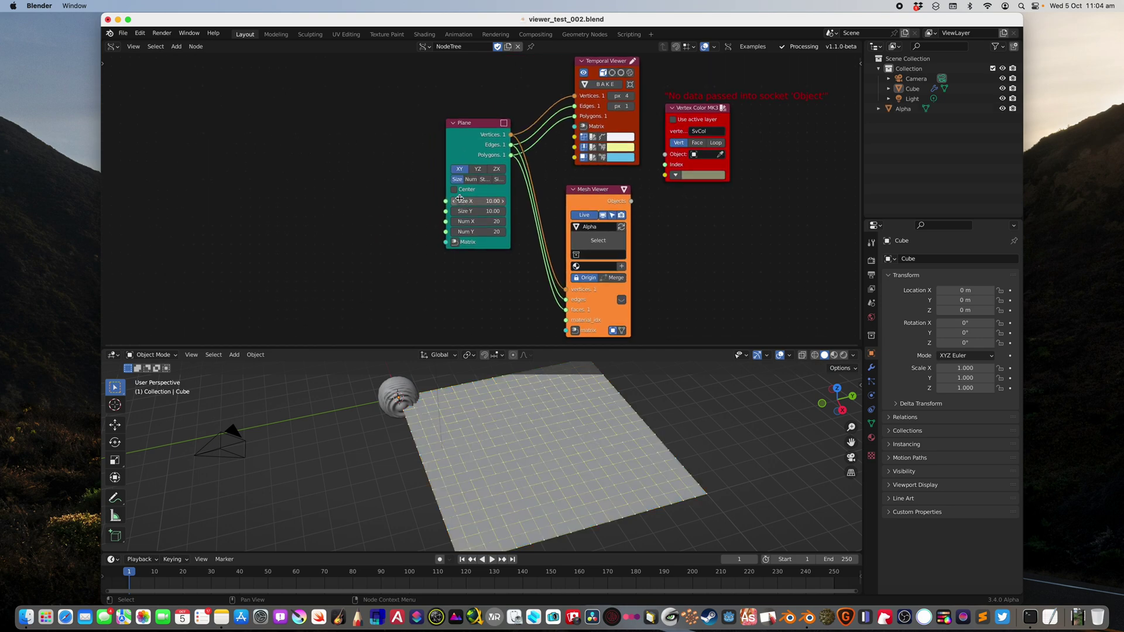
drag(468, 140, 373, 160)
Step: Feed the Mesh Viewer's matrix input from a Matrix In node
middle_drag(462, 214, 448, 173)
click(561, 290)
click(468, 325)
shift+drag(497, 326, 585, 334)
middle_drag(487, 322, 419, 294)
Step: Set the Matrix In node's location to X 0 and Y 10.612, and save the file
click(425, 305)
text(10)
key(Return)
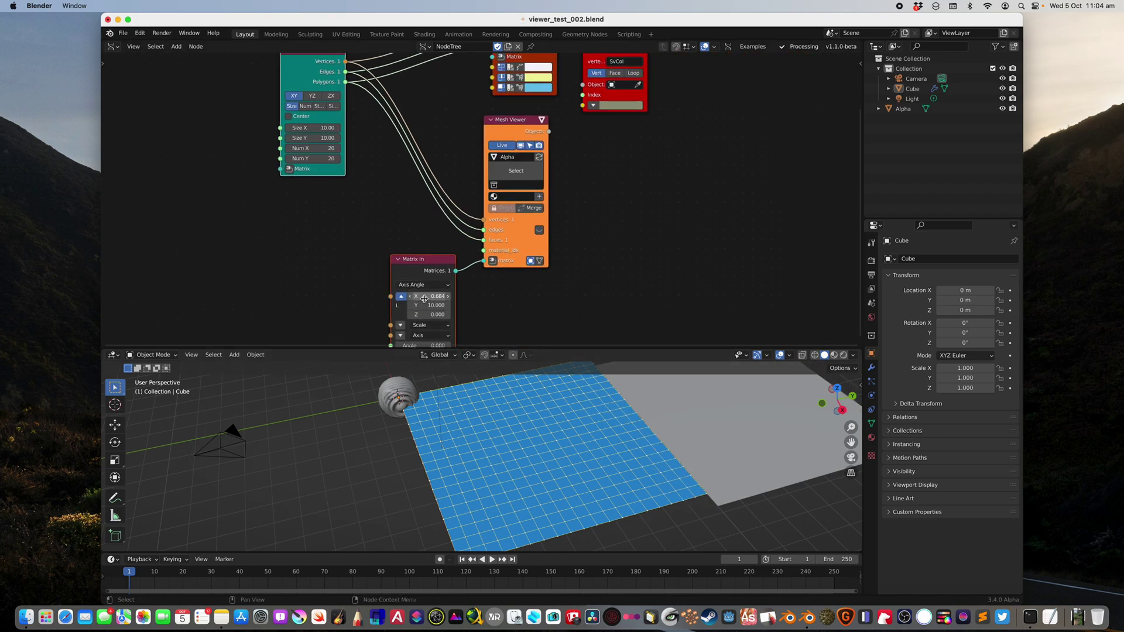
text(0)
key(Return)
drag(425, 305, 459, 305)
middle_drag(469, 459, 489, 483)
key(ctrl+s)
Step: Turn on the wireframe overlay in the 3D viewport to show the grid on the mesh plane
click(574, 411)
click(789, 355)
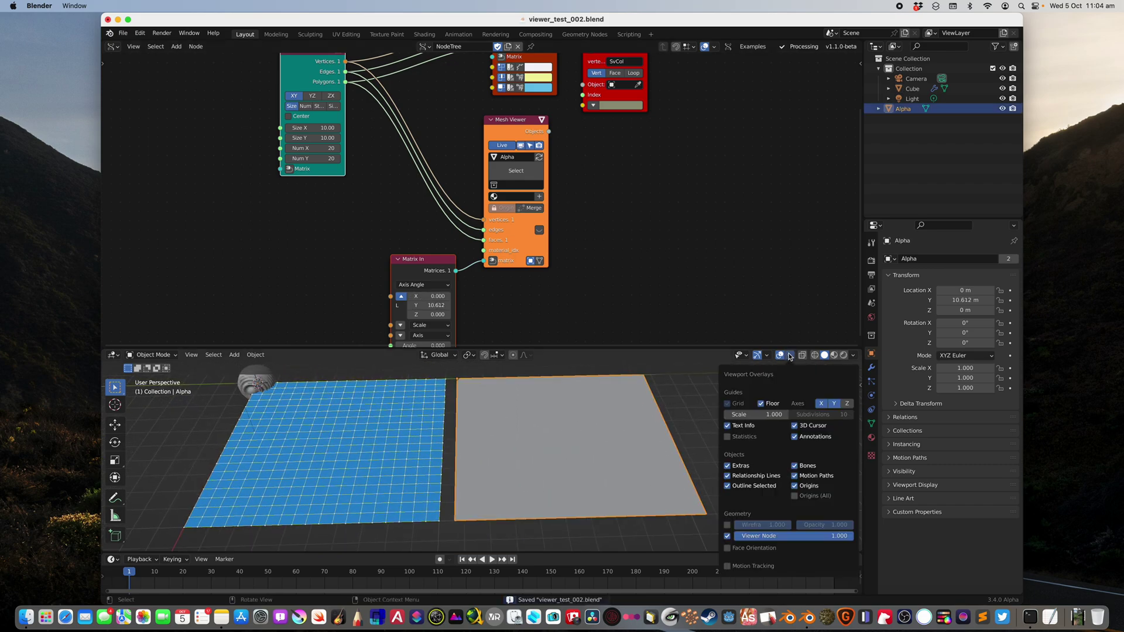
click(728, 525)
shift+middle_drag(630, 451, 672, 463)
click(730, 437)
mouse_move(579, 434)
middle_down()
mouse_move(595, 443)
mouse_move(561, 431)
middle_up()
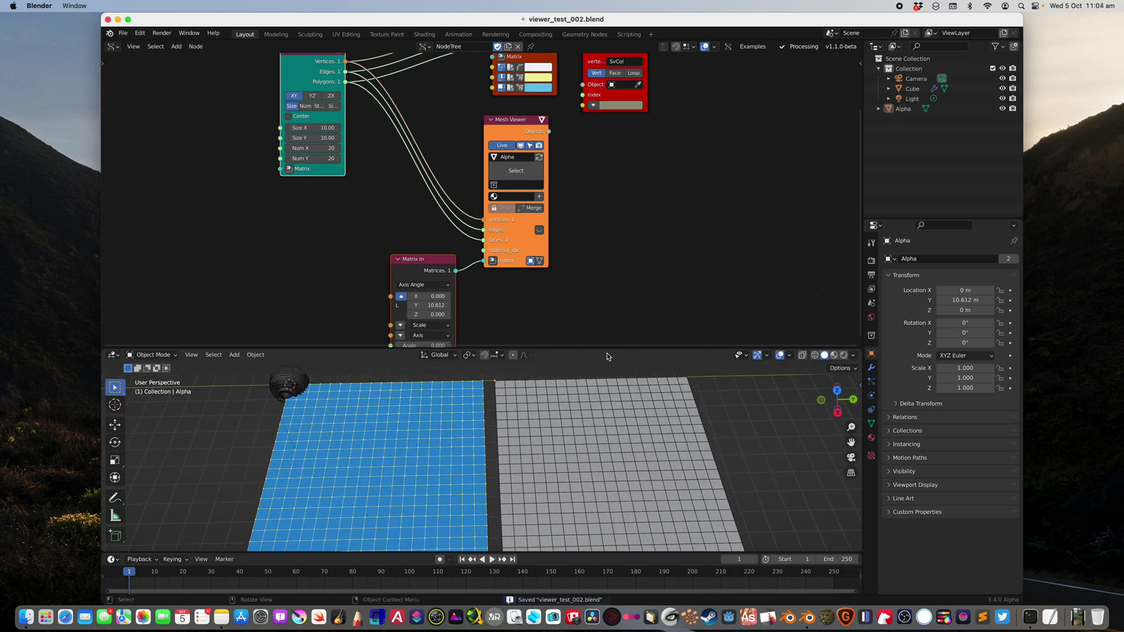
Step: Enlarge the node editor area and spread out the Plane, Temporal Viewer and Matrix In nodes
drag(605, 347, 590, 290)
middle_drag(339, 115, 329, 149)
drag(282, 75, 262, 81)
drag(422, 290, 422, 376)
middle_drag(445, 205, 423, 268)
click(430, 252)
drag(490, 102, 473, 98)
scroll(473, 84, up, 2)
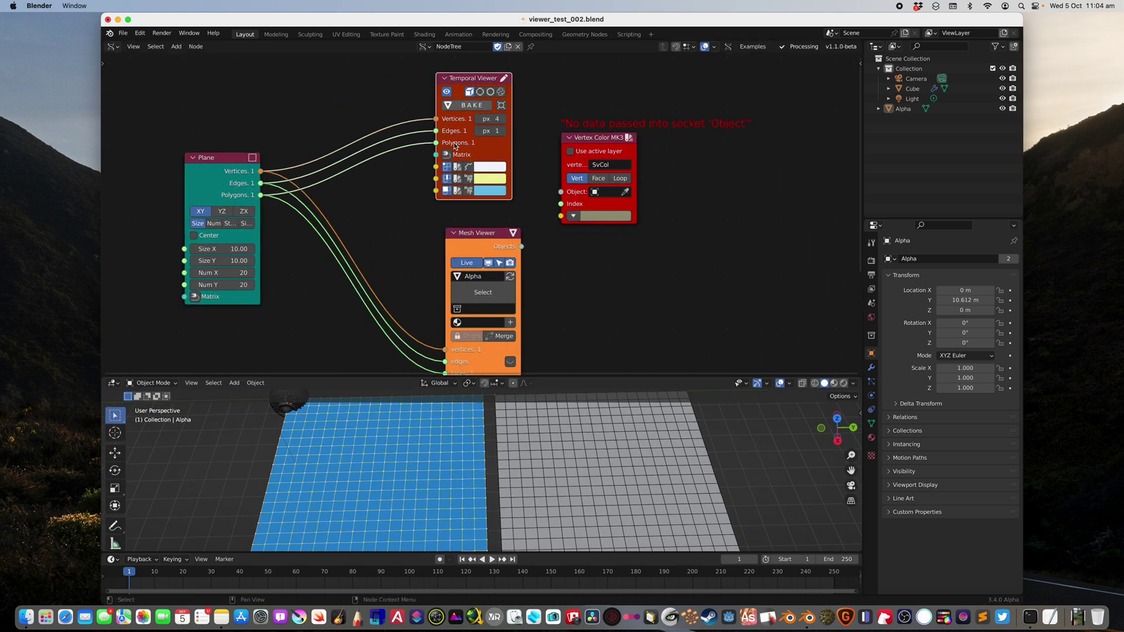
middle_drag(444, 121, 475, 100)
scroll(406, 161, down, 1)
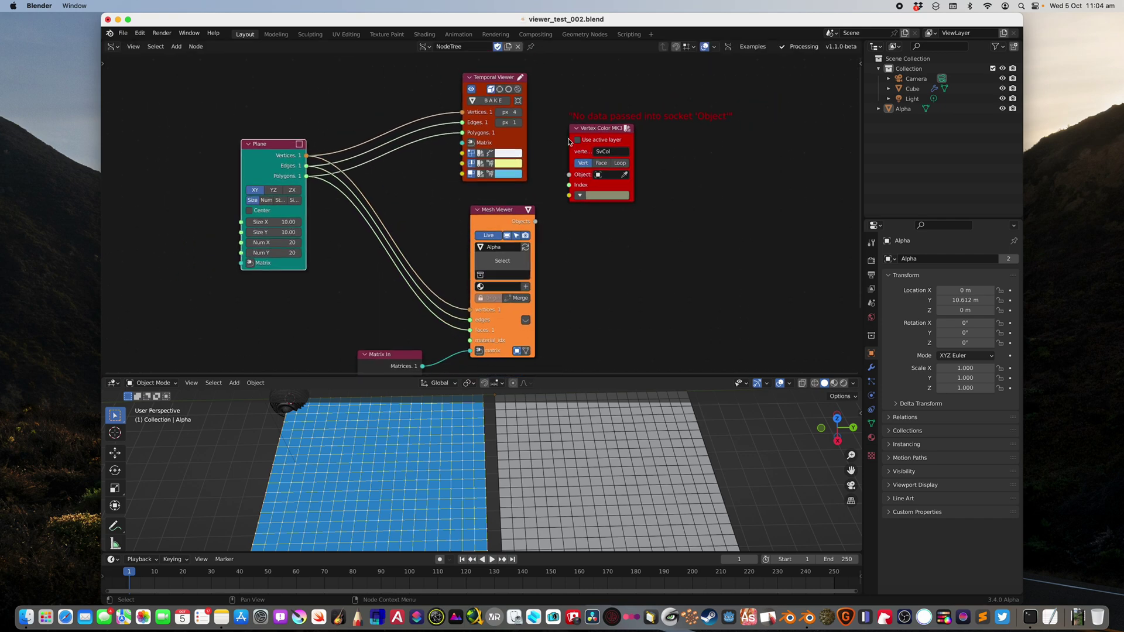
Step: Enable Use active layer on the Vertex Color MK3 node and connect the Mesh Viewer's Objects output to its Object input
drag(571, 142, 595, 147)
drag(535, 221, 696, 178)
drag(633, 134, 673, 106)
Step: Add a Vector Noise node below the Vertex Color MK3 node
key(shift+a)
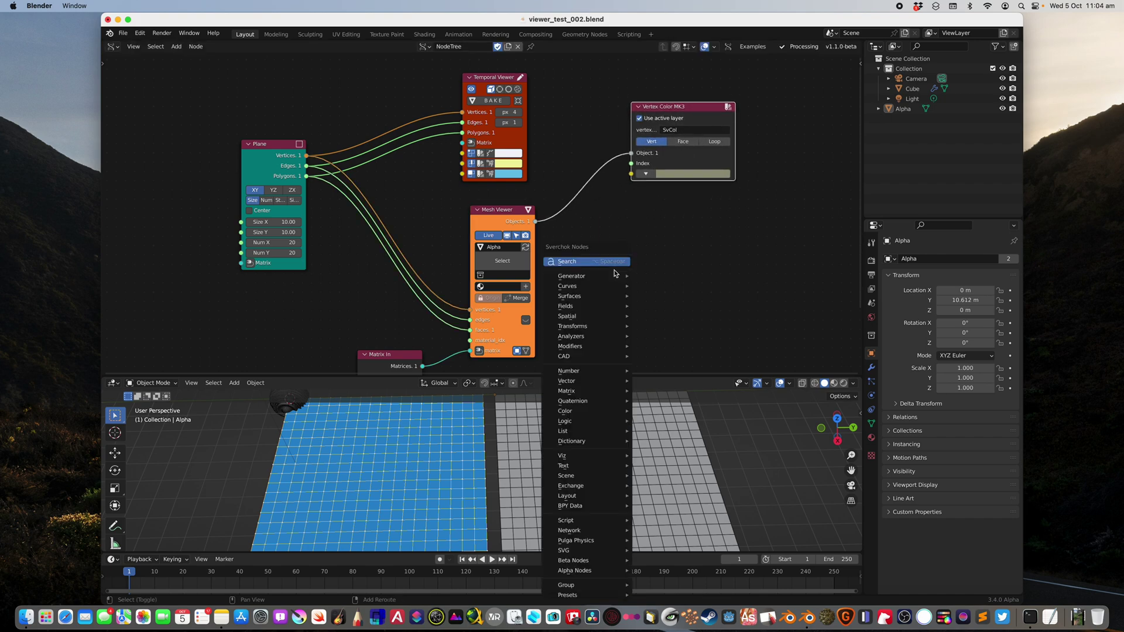
click(614, 269)
text(noise)
key(Return)
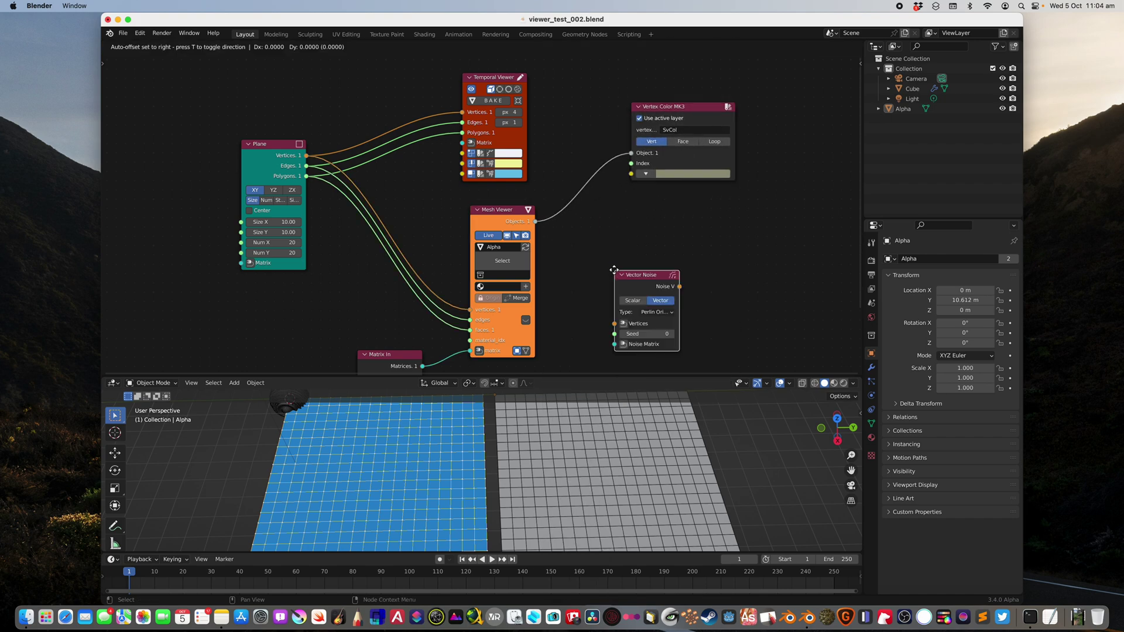
click(615, 271)
Step: Connect the Vector Noise node's Noise V output to the Vertex Color MK3 node's Color input and space the two nodes apart
drag(683, 285, 697, 220)
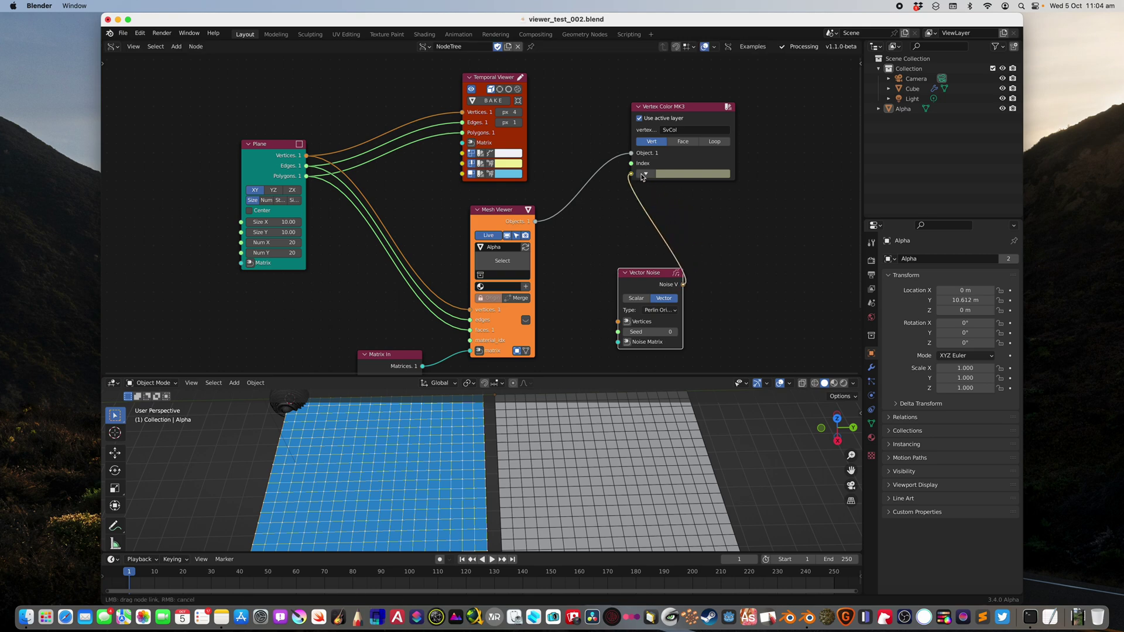
drag(638, 171, 638, 172)
drag(641, 274, 596, 246)
drag(685, 163, 726, 171)
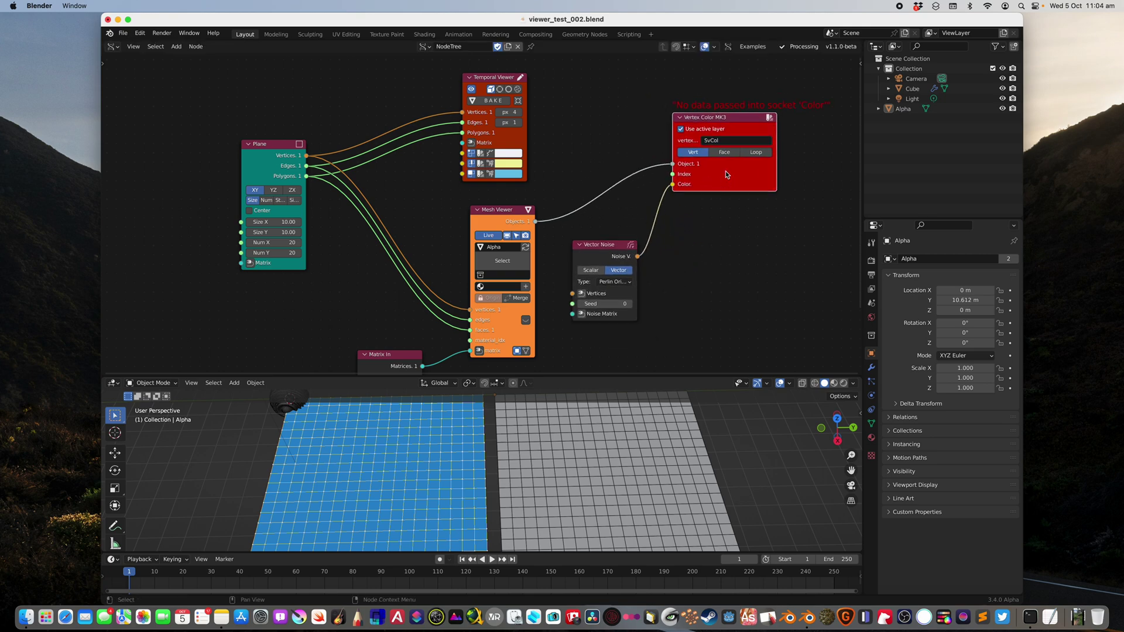
Step: Connect the Plane node's Vertices output to the Vector Noise node's Vertices input and save the file
middle_drag(663, 216, 649, 209)
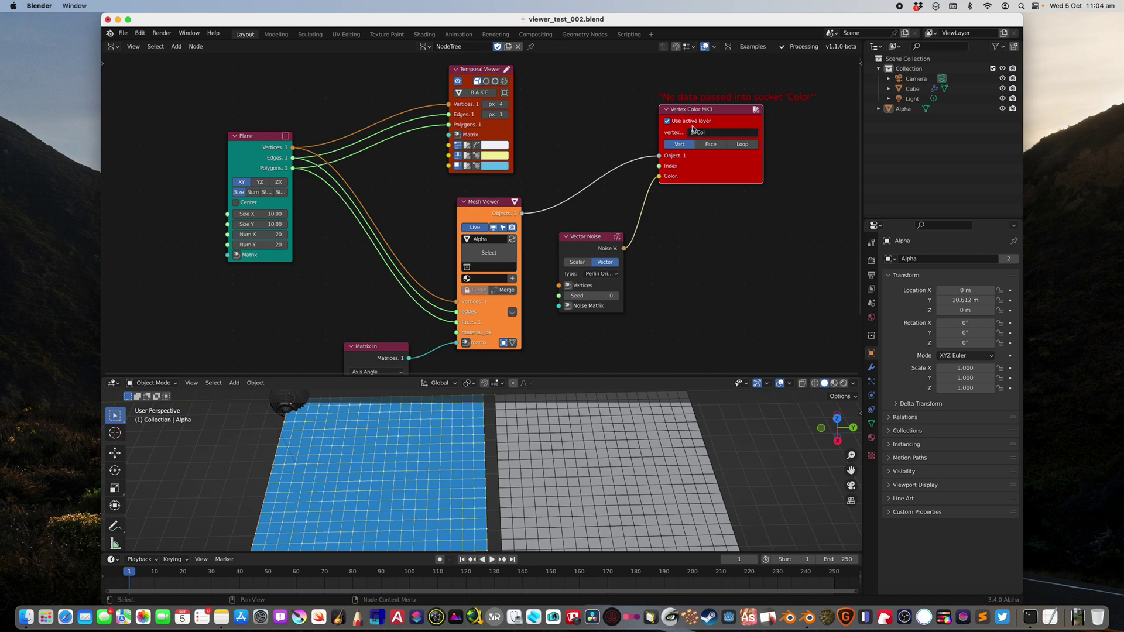
drag(293, 148, 612, 288)
key(super+s)
Step: Enlarge the 3D viewport area and set its solid shading color to Attribute
drag(632, 376, 631, 262)
middle_drag(655, 361, 654, 348)
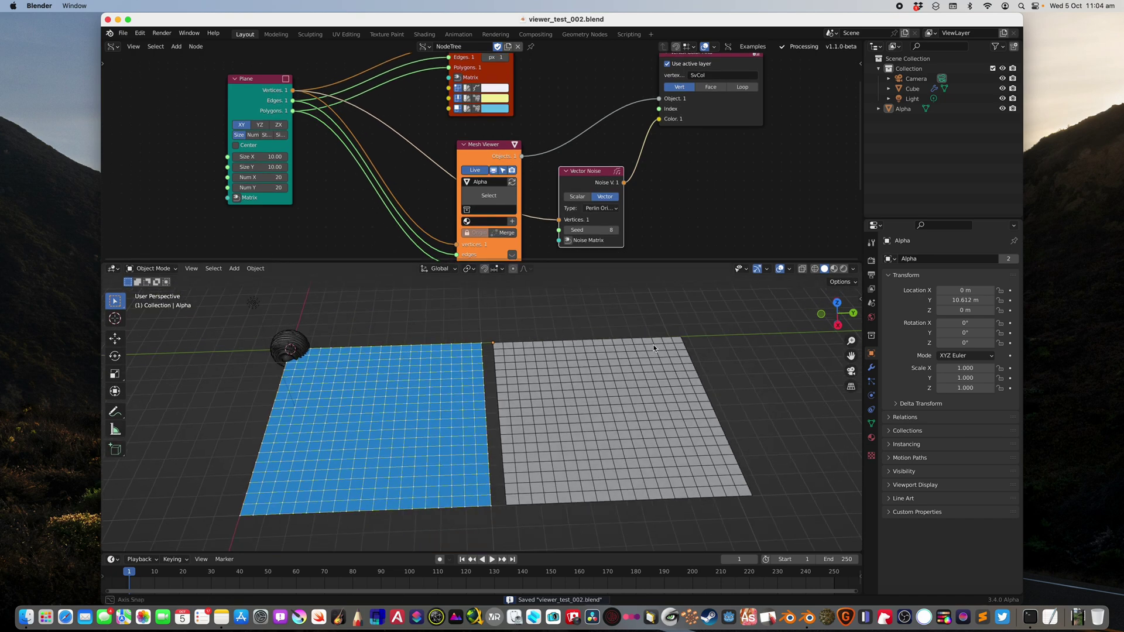
click(853, 268)
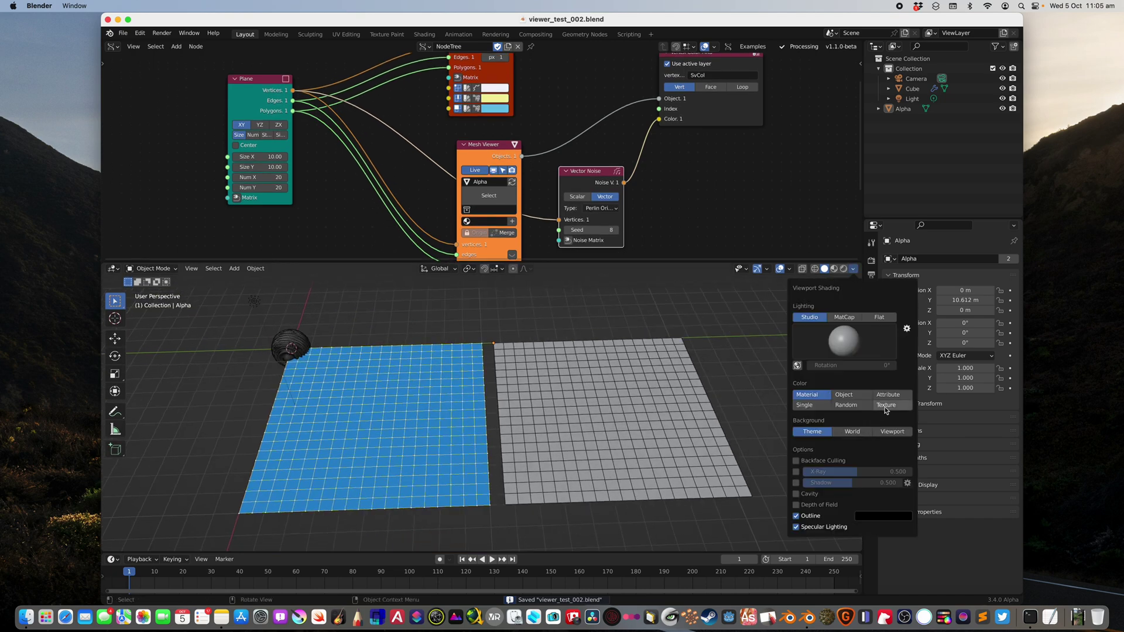
click(815, 396)
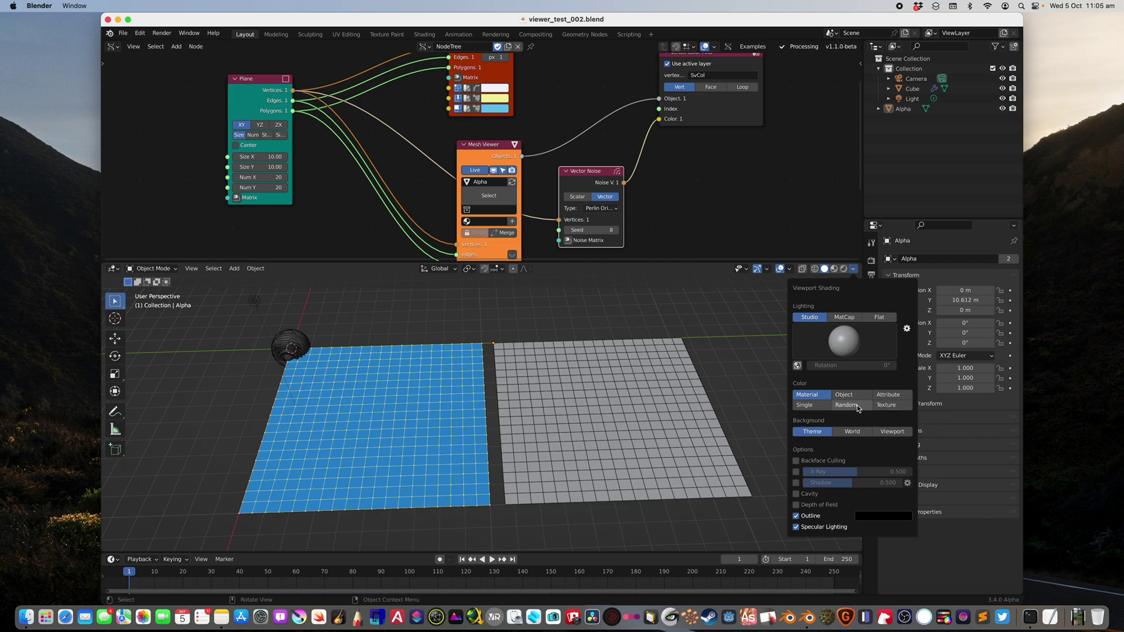
click(889, 395)
mouse_move(626, 356)
middle_down()
mouse_move(590, 366)
mouse_move(615, 285)
mouse_move(625, 284)
middle_up()
Step: Set the Vector Noise node's Seed to 96 and enlarge the node editor area
drag(601, 228, 585, 228)
middle_drag(495, 175, 512, 235)
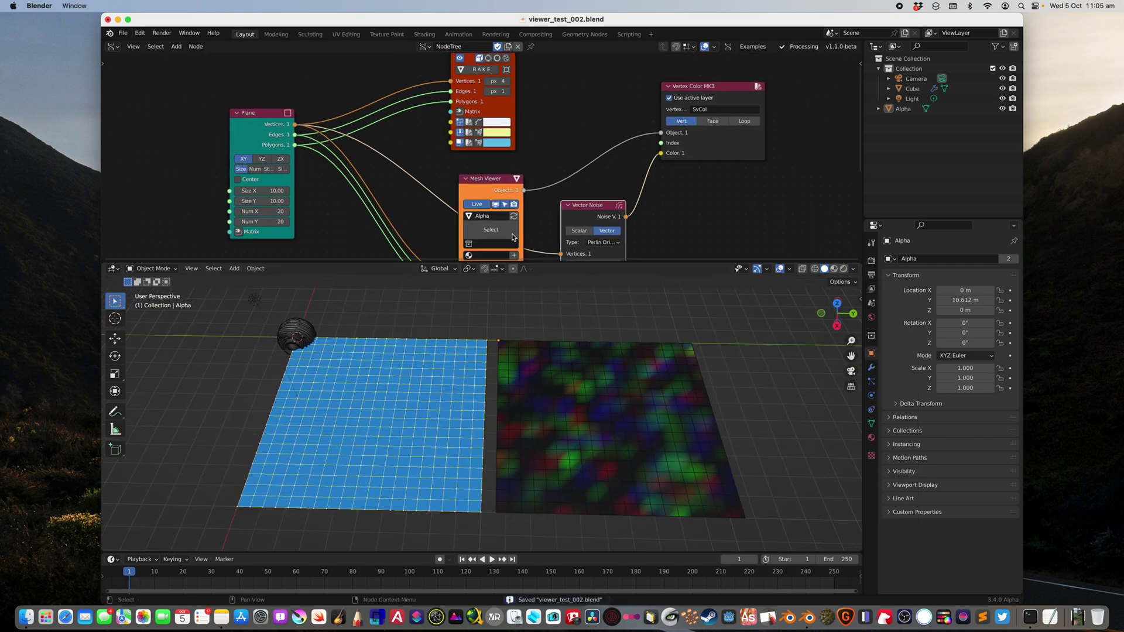
drag(513, 262, 515, 344)
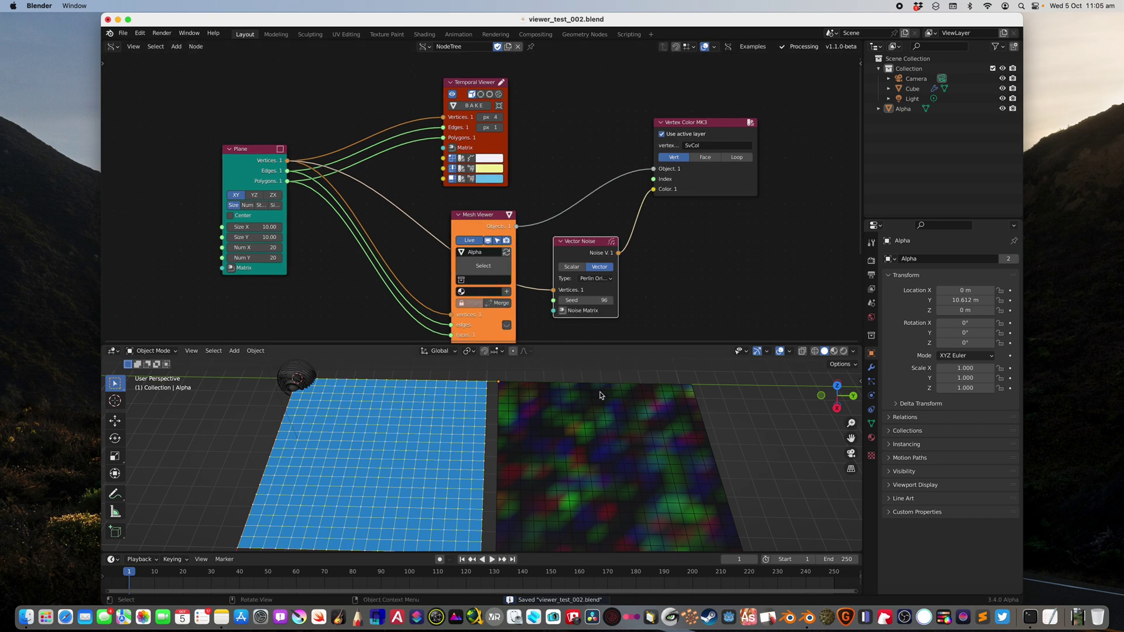
middle_drag(600, 395, 565, 439)
Step: Compare the Face and Loop modes with Vert on the Vertex Color MK3 node, ending on Vert
click(706, 157)
click(737, 157)
click(705, 157)
click(681, 157)
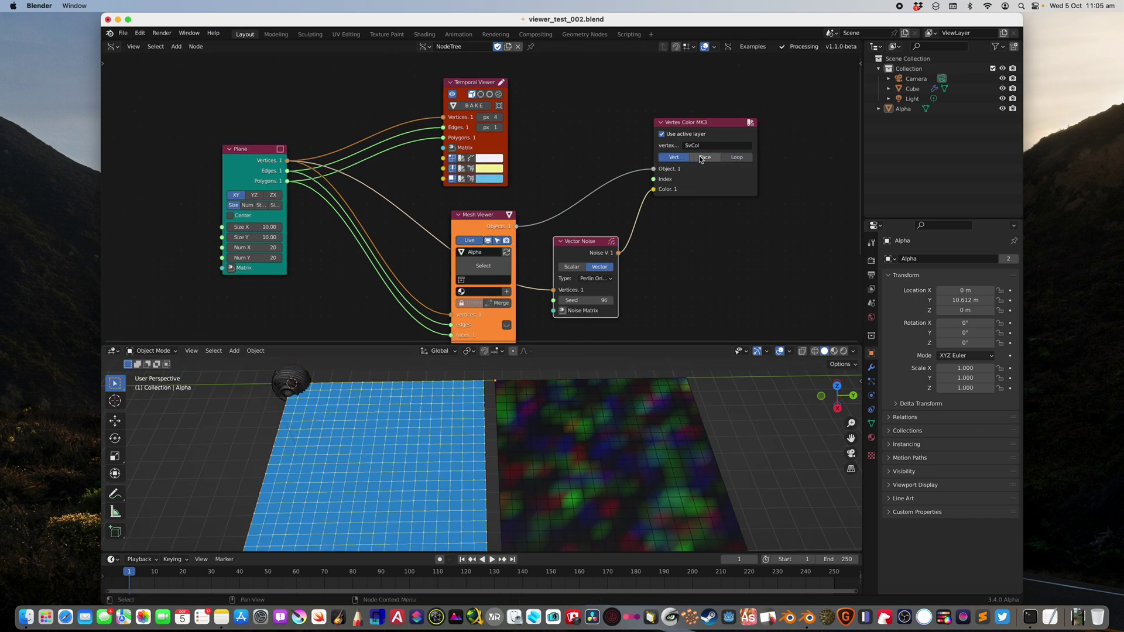
click(700, 159)
click(677, 158)
middle_drag(565, 449, 579, 448)
Step: Set the Vector Noise node's Seed to 154 and switch the Vertex Color MK3 node to Face mode
middle_drag(584, 299, 575, 271)
drag(573, 271, 609, 271)
drag(694, 128, 727, 125)
click(727, 124)
click(699, 125)
click(726, 127)
middle_drag(636, 446, 590, 404)
key(ctrl+s)
Step: Enlarge the 3D viewport area over the node editor and set the Vector Noise node's Seed to 220
click(590, 404)
drag(592, 344, 592, 253)
shift+middle_drag(592, 283, 593, 330)
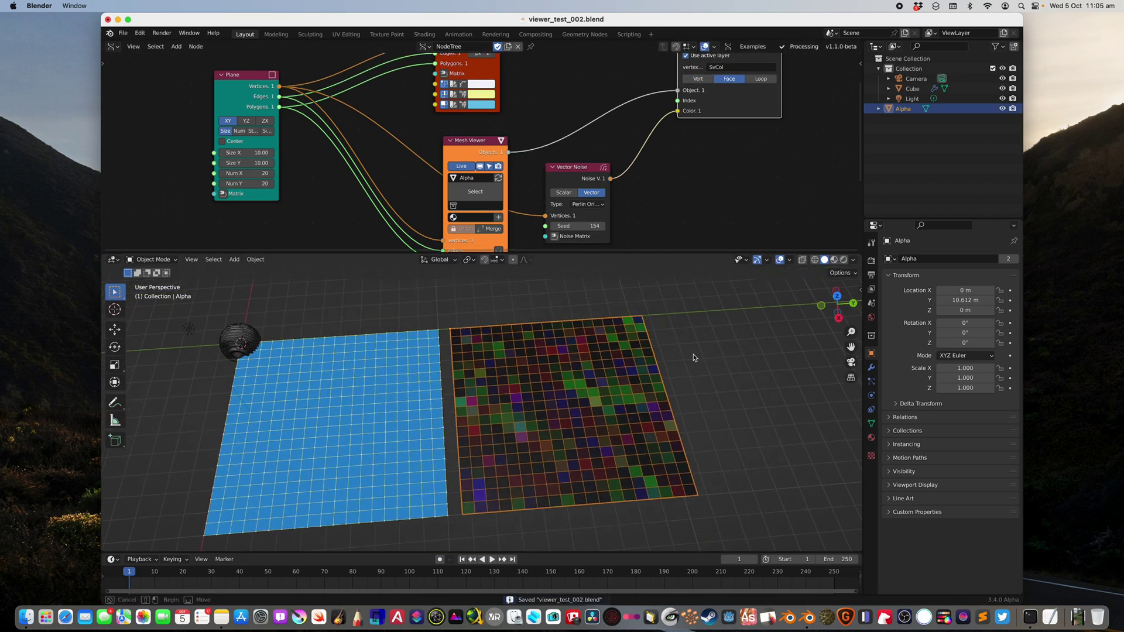
middle_drag(695, 358, 667, 347)
click(662, 338)
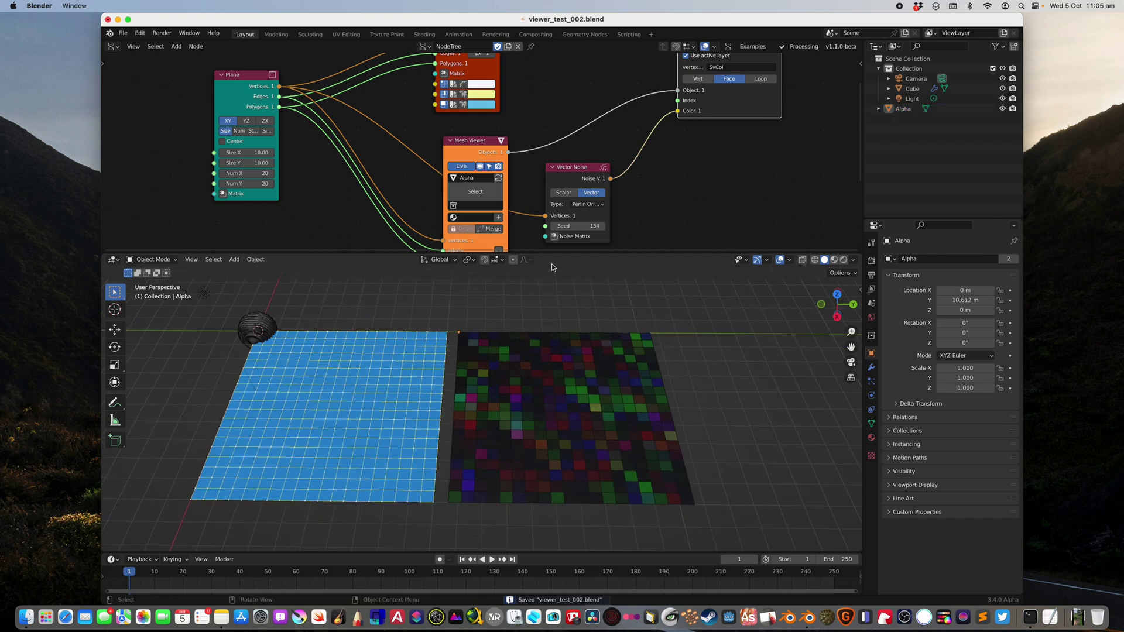
drag(570, 226, 609, 227)
middle_drag(557, 302, 554, 303)
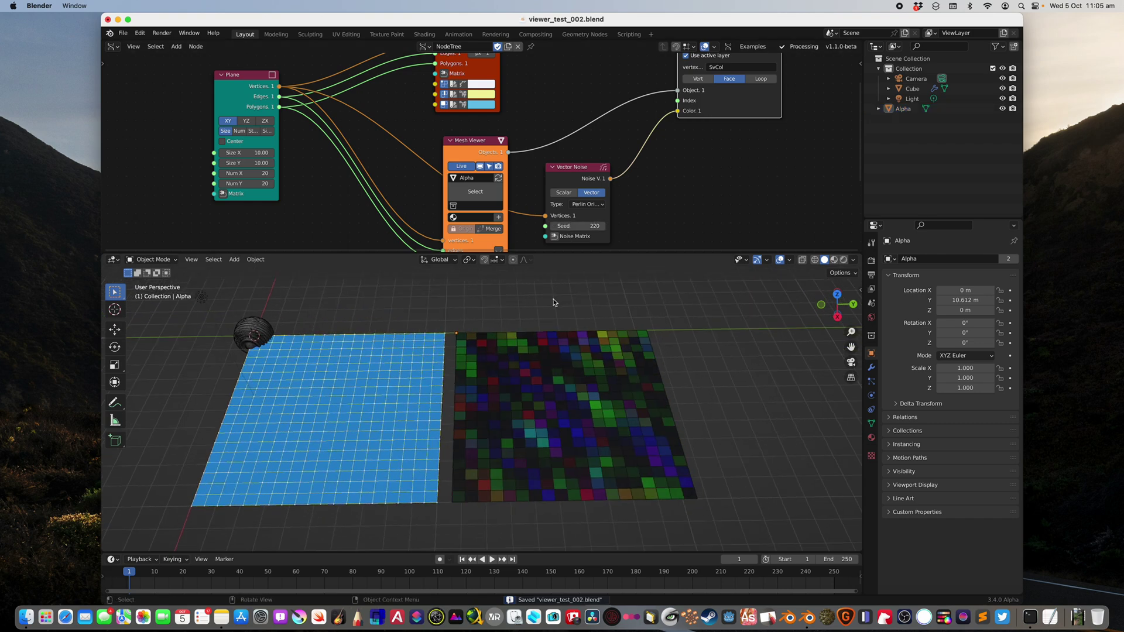
Step: Expand the Attributes list in the Alpha mesh's data properties and widen the properties area
click(527, 352)
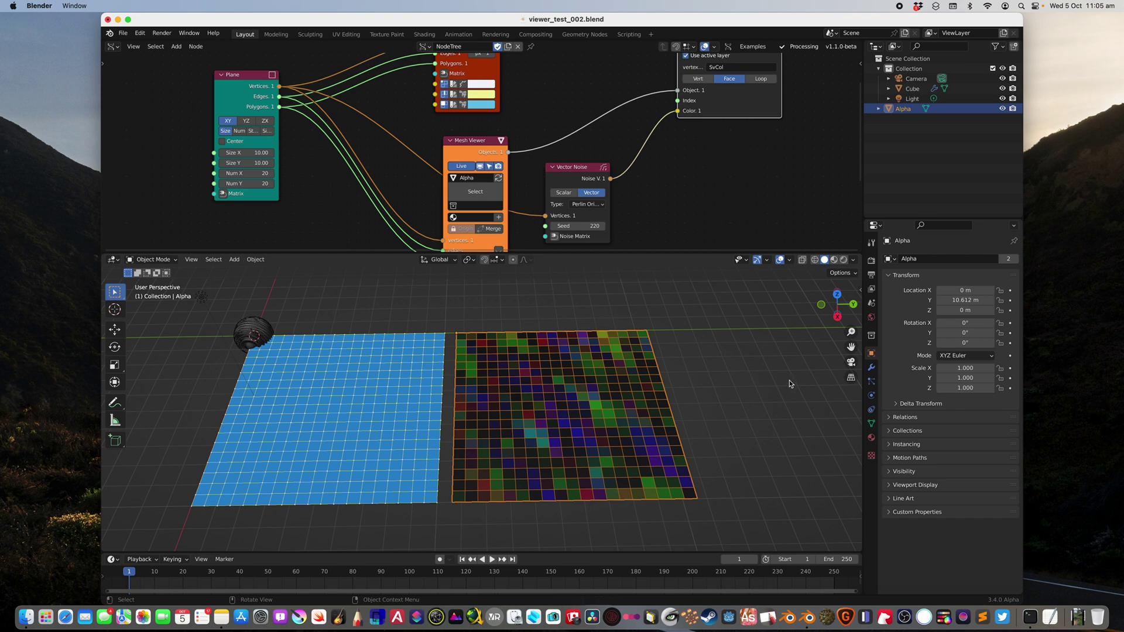
click(871, 423)
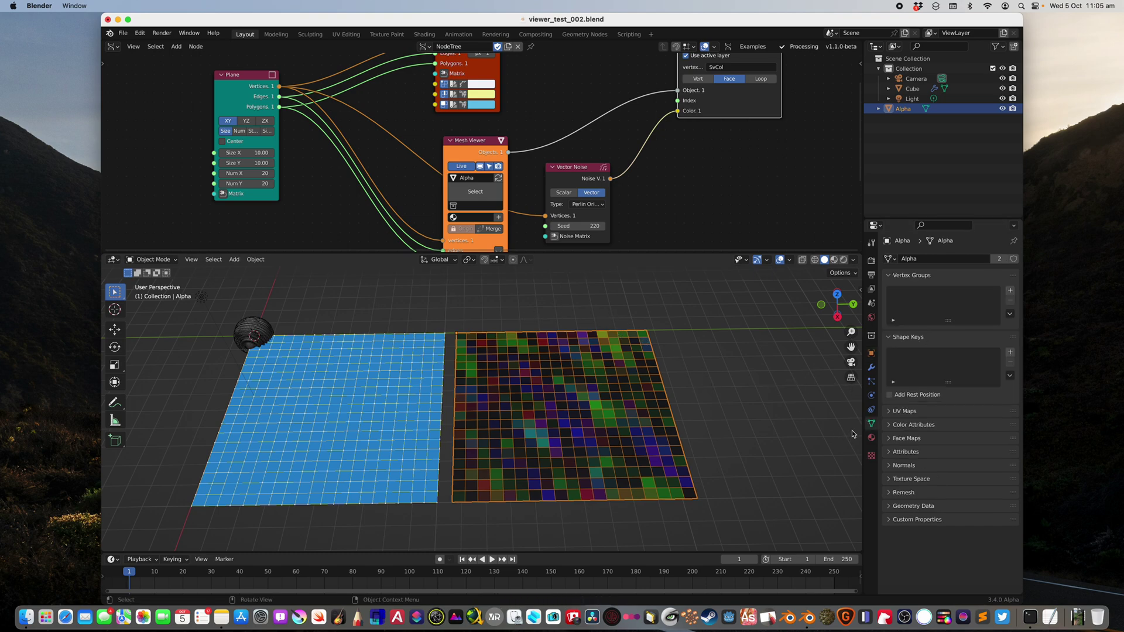
click(890, 453)
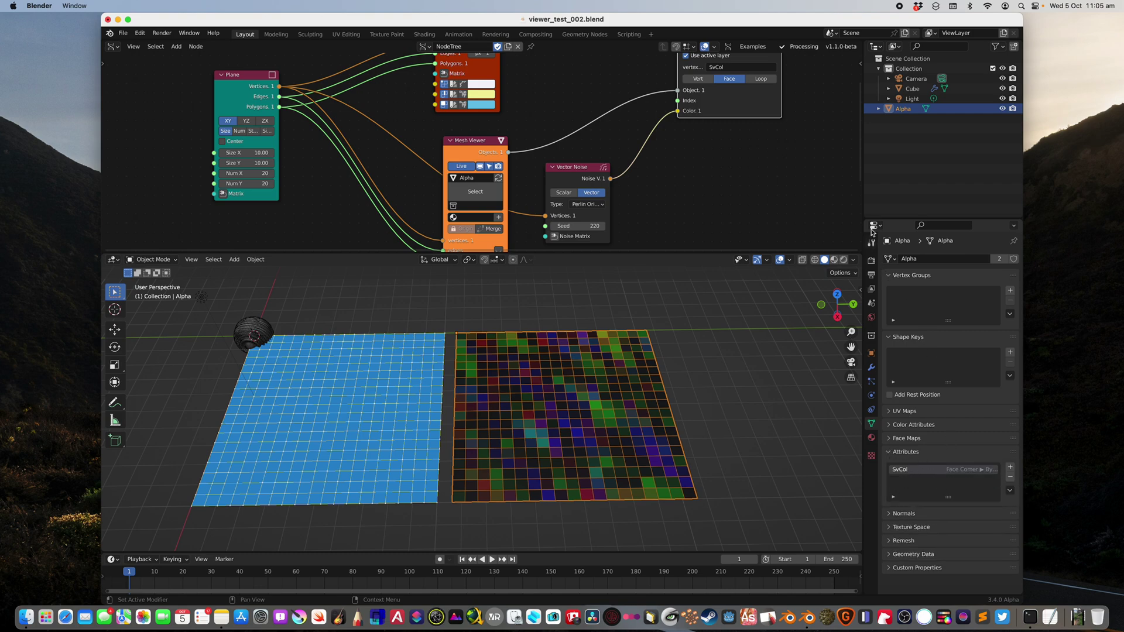
drag(866, 212, 787, 212)
key(ctrl+s)
scroll(373, 361, up, 5)
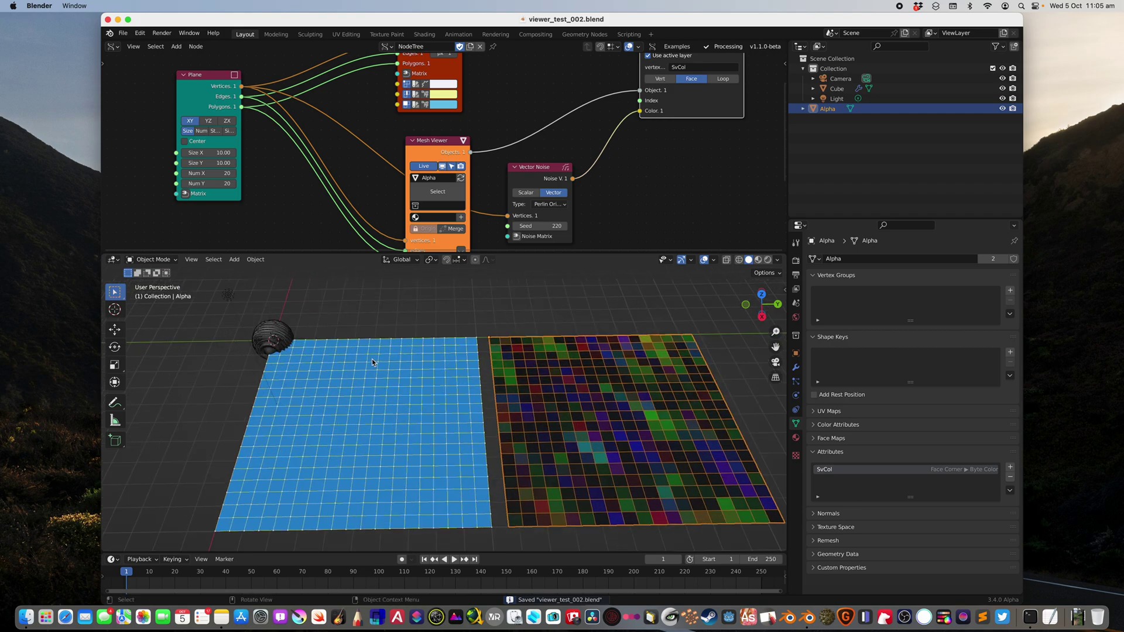
Step: Show the Cube's node tree in the Geometry Node Editor and move the Group Output node slightly down
click(250, 314)
middle_drag(349, 332, 578, 391)
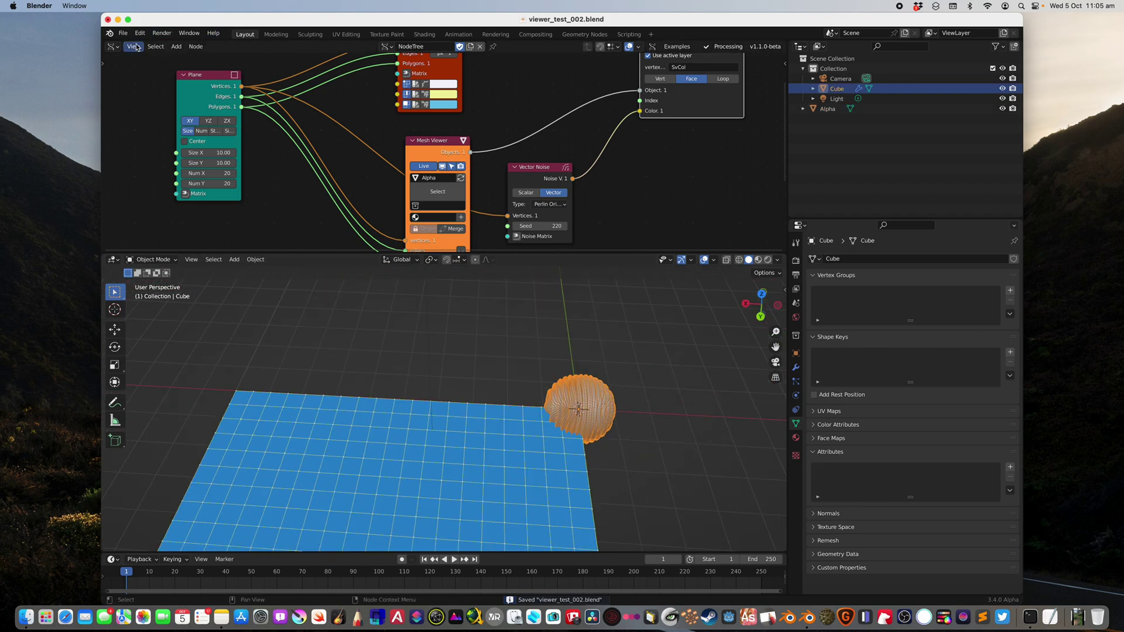
click(112, 47)
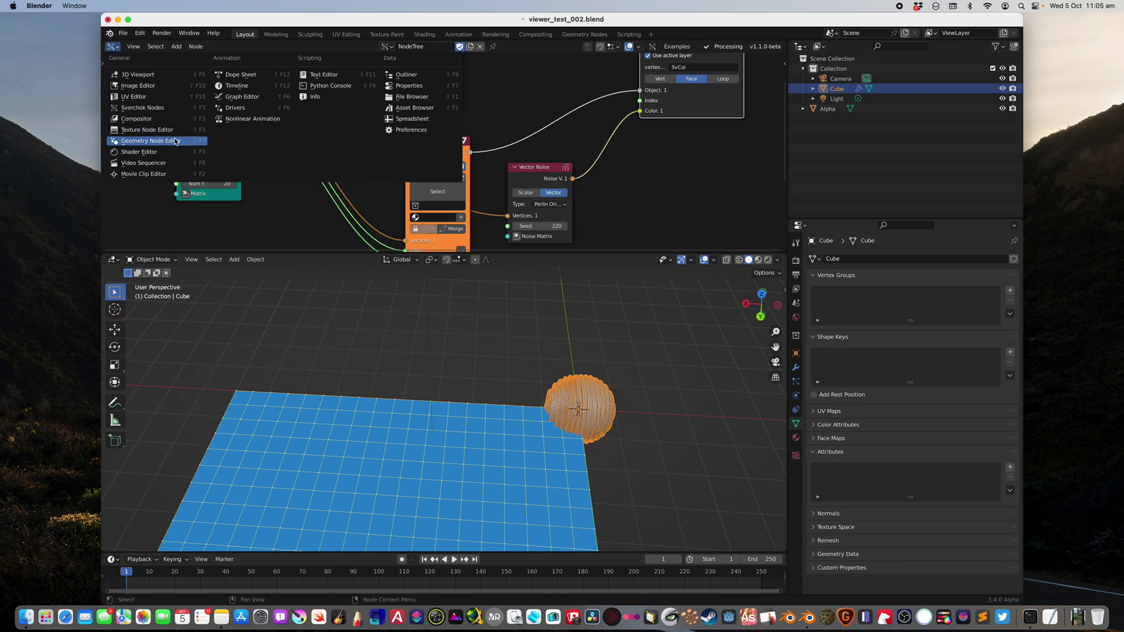
click(177, 142)
scroll(477, 160, down, 3)
scroll(478, 160, right, 5)
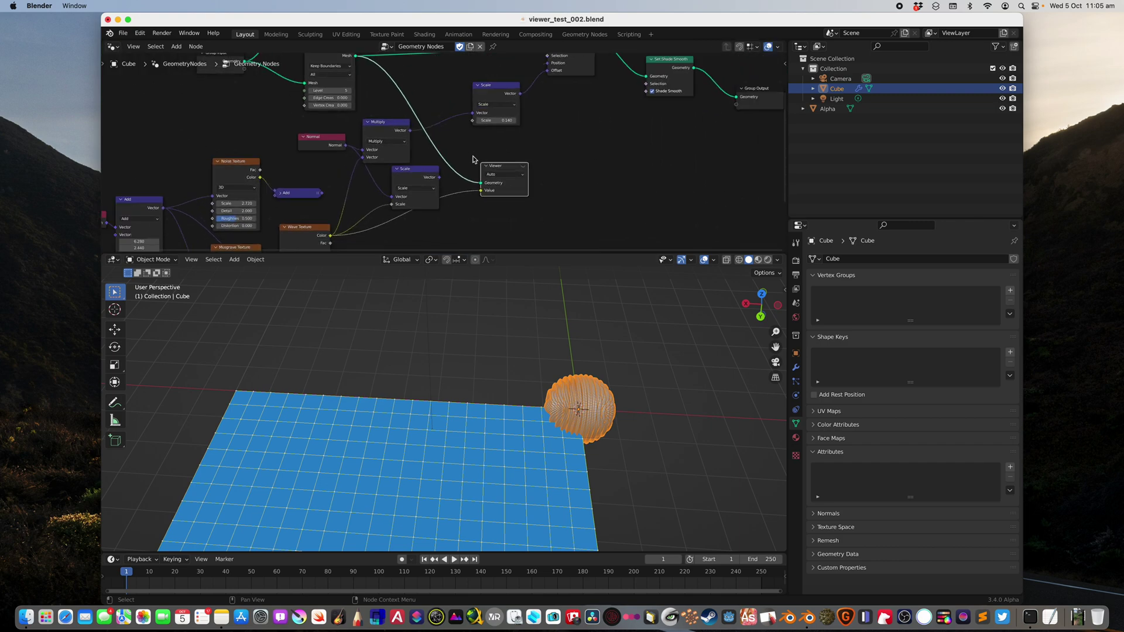
drag(560, 135, 561, 152)
middle_drag(560, 151, 629, 170)
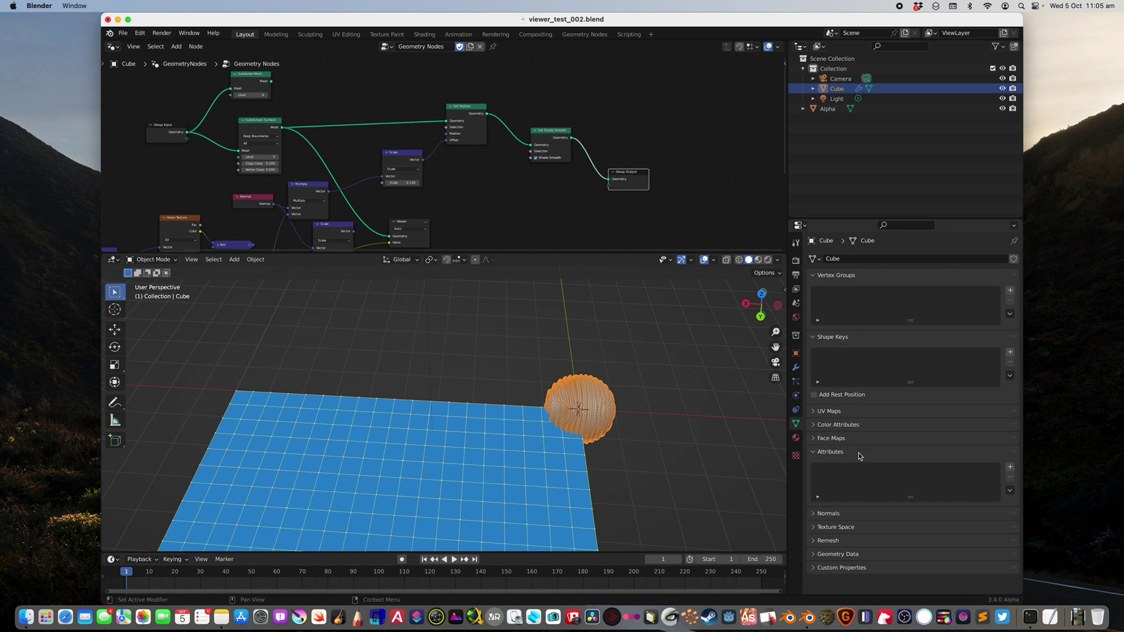
scroll(625, 159, up, 3)
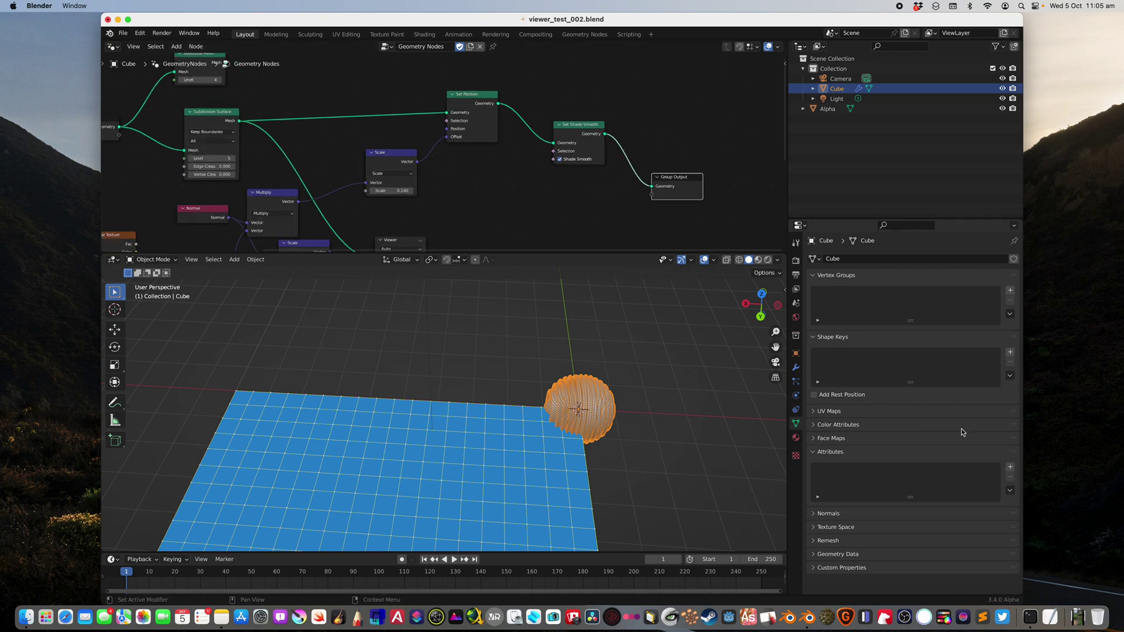
Step: Add an attribute named GNCol to the Cube mesh with domain Face Corner and data type Color, and save the file
click(1009, 468)
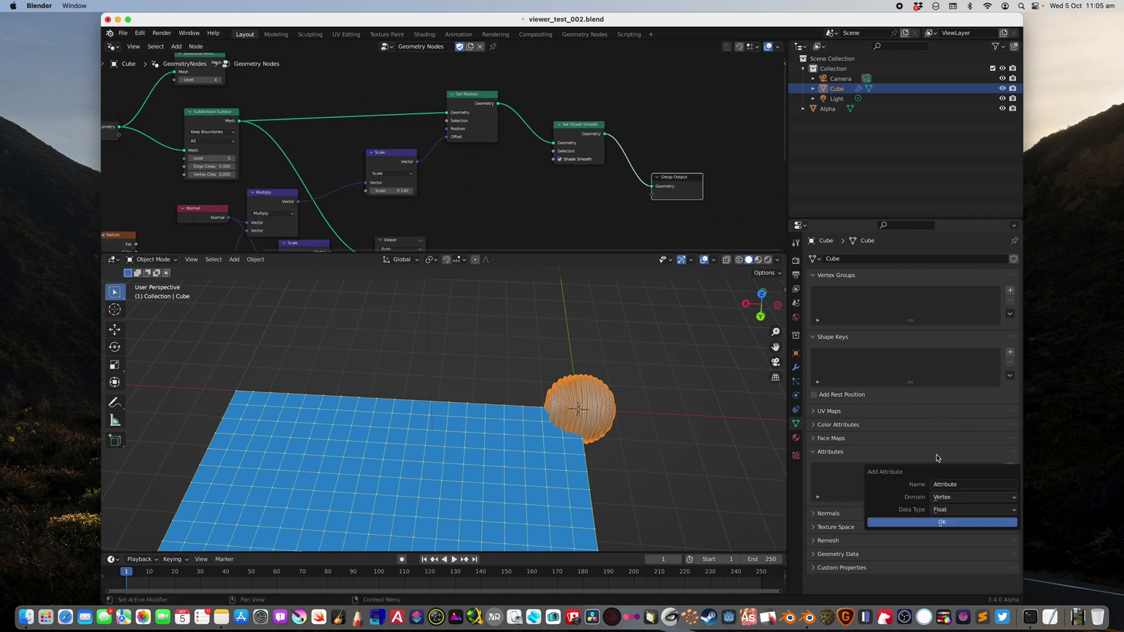
click(949, 495)
click(960, 541)
text(GNC)
click(977, 510)
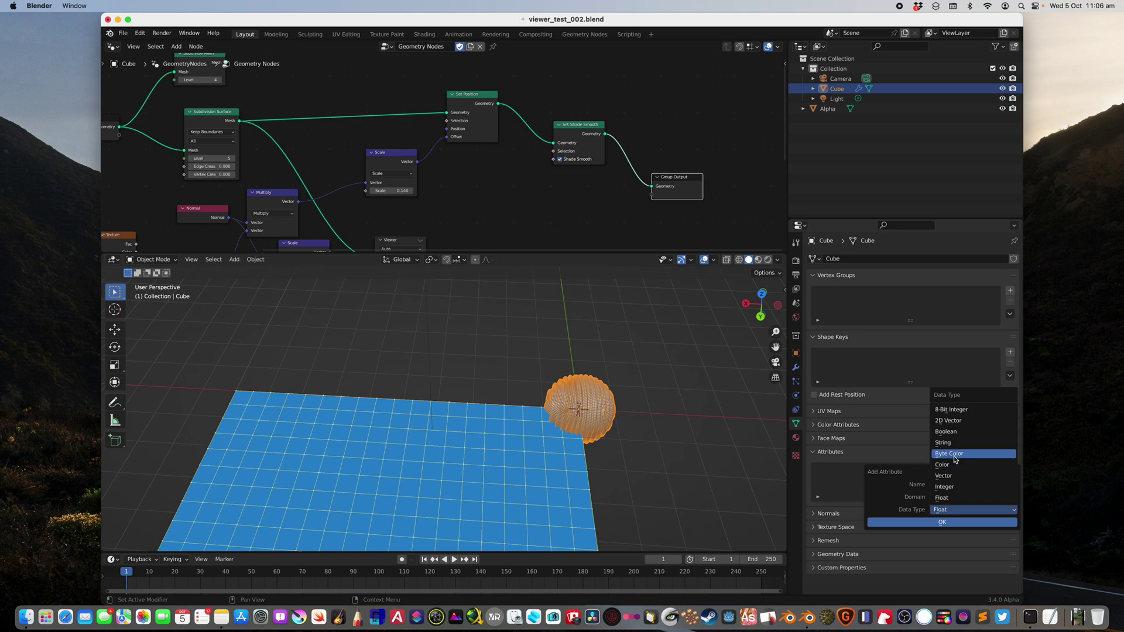
click(953, 465)
click(954, 523)
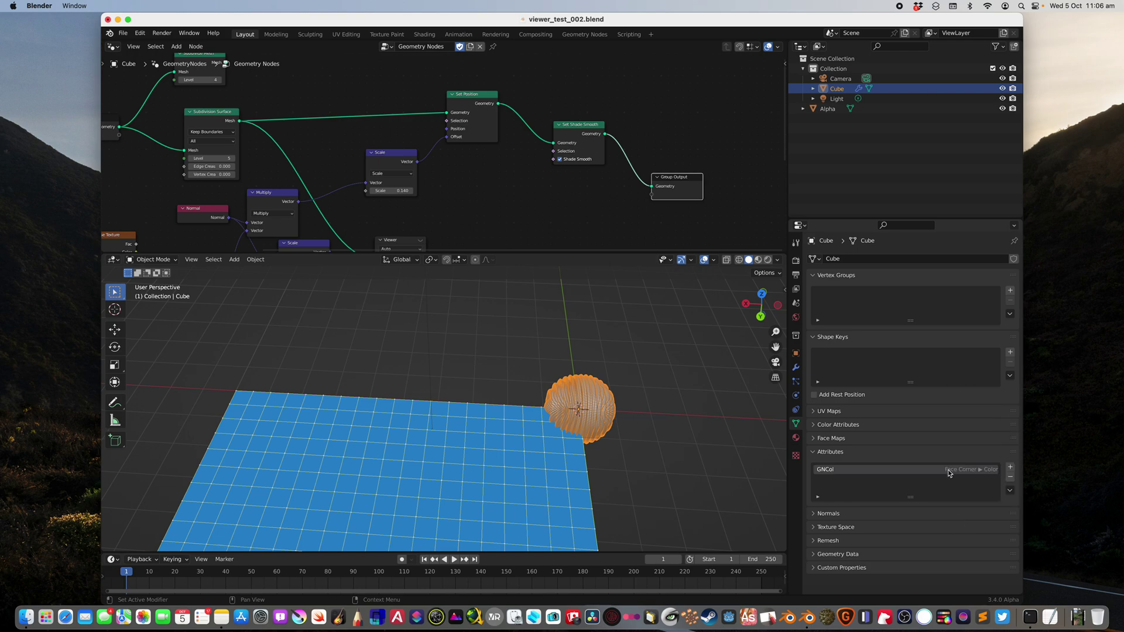
key(super+s)
Step: Compare the attribute domain and data type of the Alpha plane with those of the Cube
middle_drag(630, 444, 586, 426)
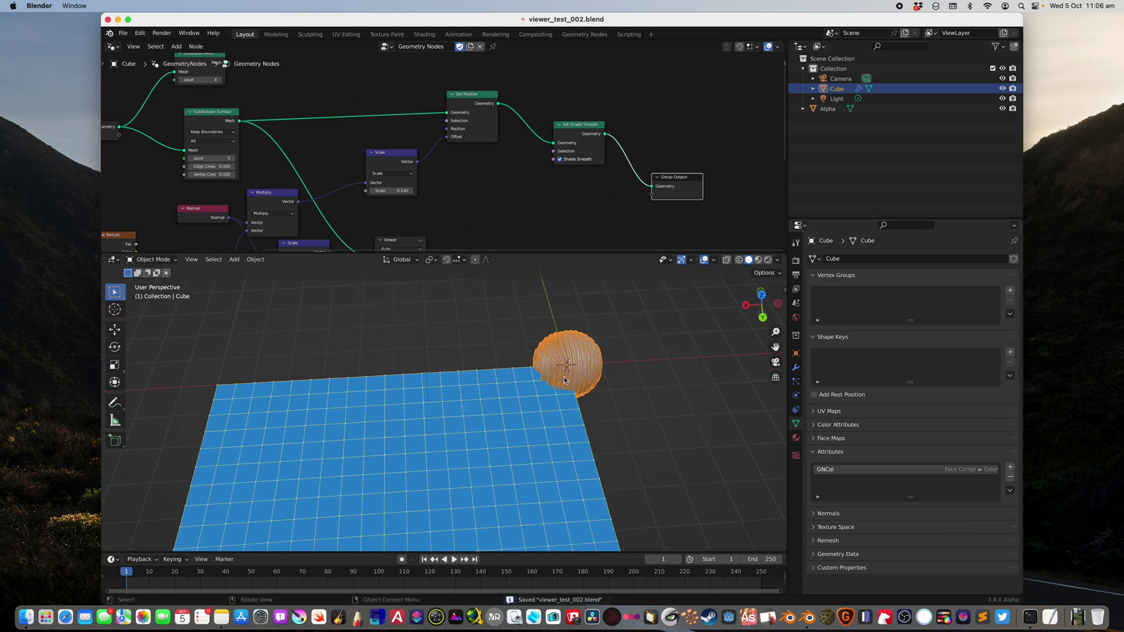
scroll(507, 464, down, 2)
middle_drag(506, 464, 496, 469)
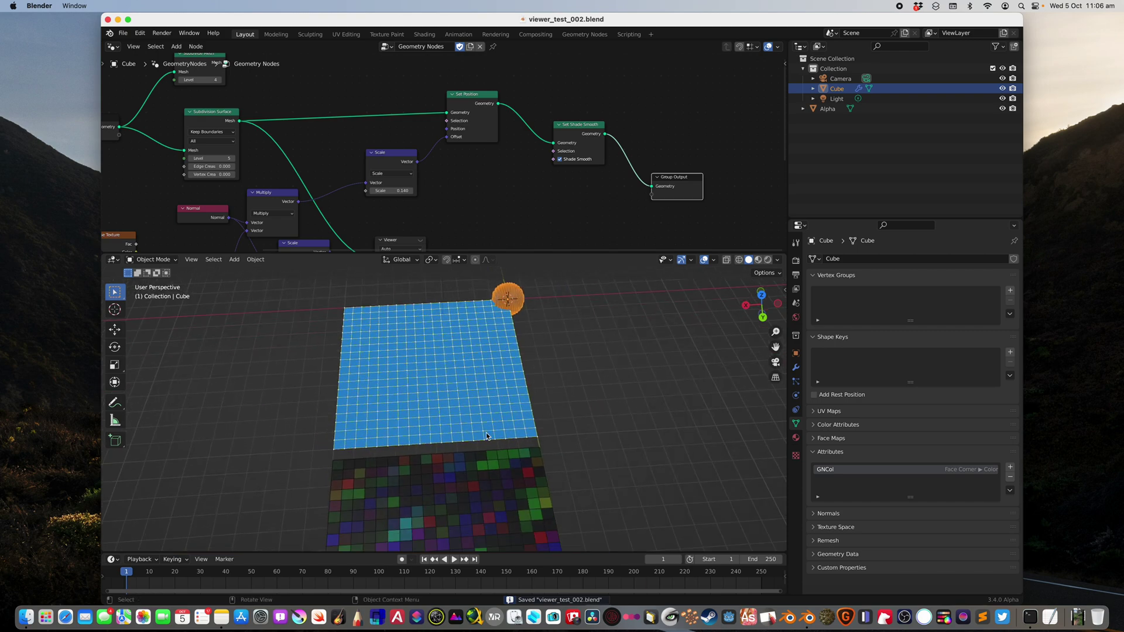
click(496, 468)
click(517, 298)
click(514, 464)
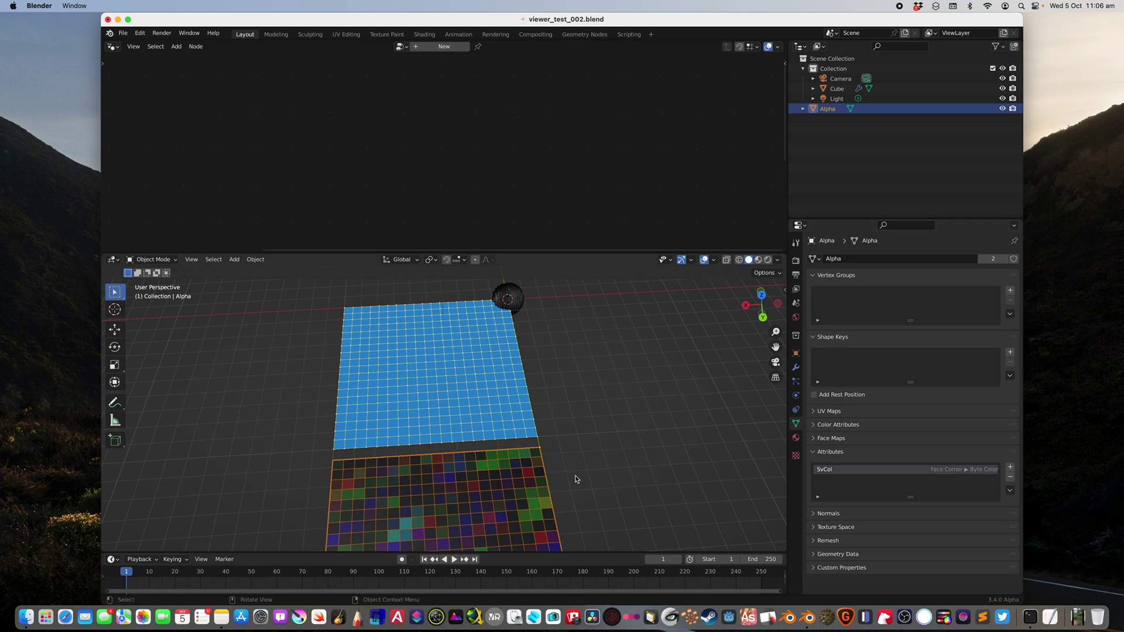
click(517, 295)
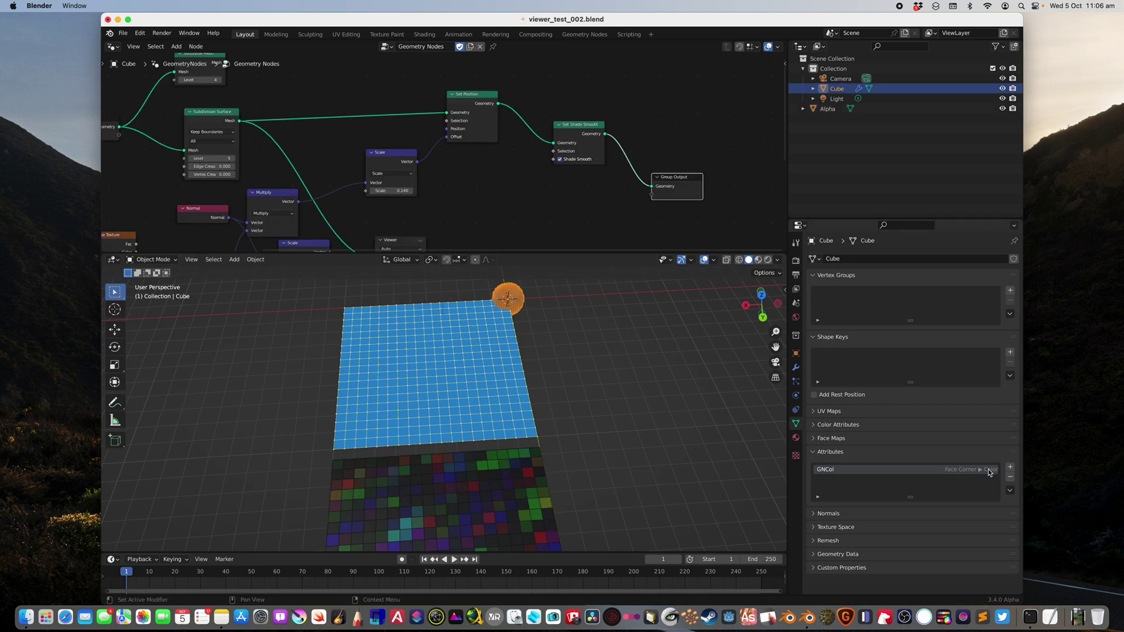
Step: Replace the Cube's GNCol attribute with a Face Corner, Byte Color attribute under the default name, and save the file
click(1009, 477)
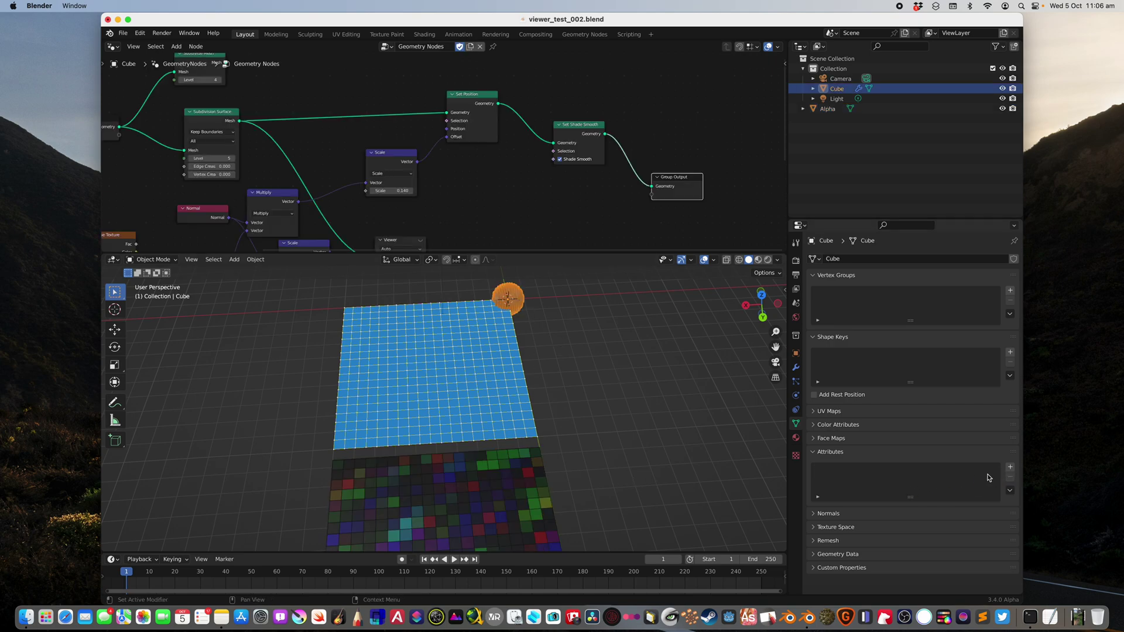
click(1010, 468)
click(948, 497)
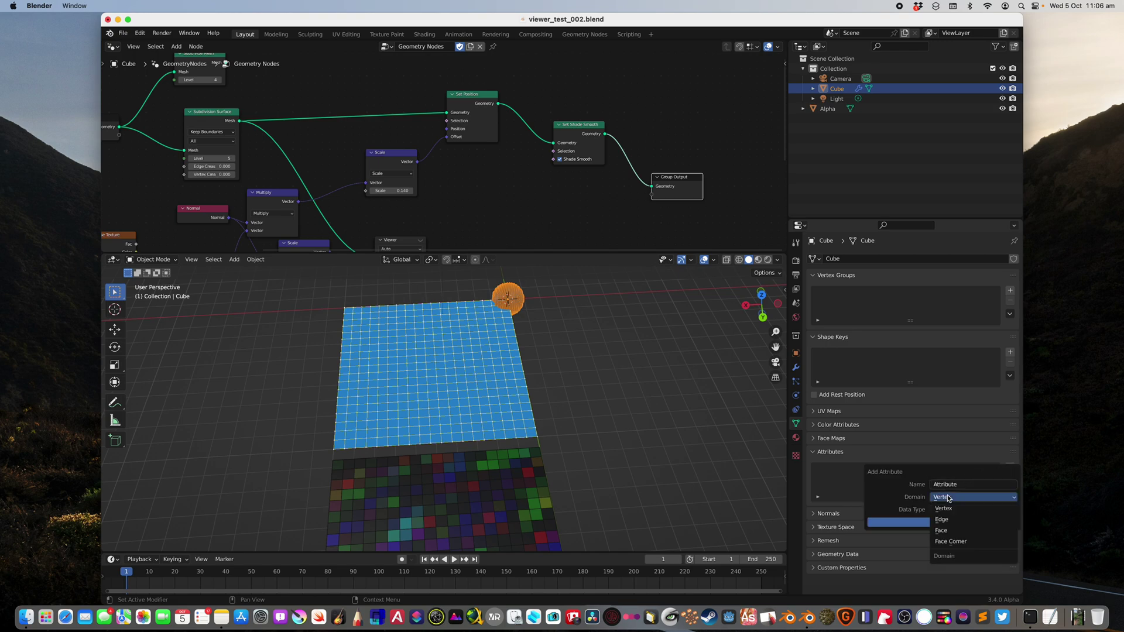
click(956, 541)
click(950, 510)
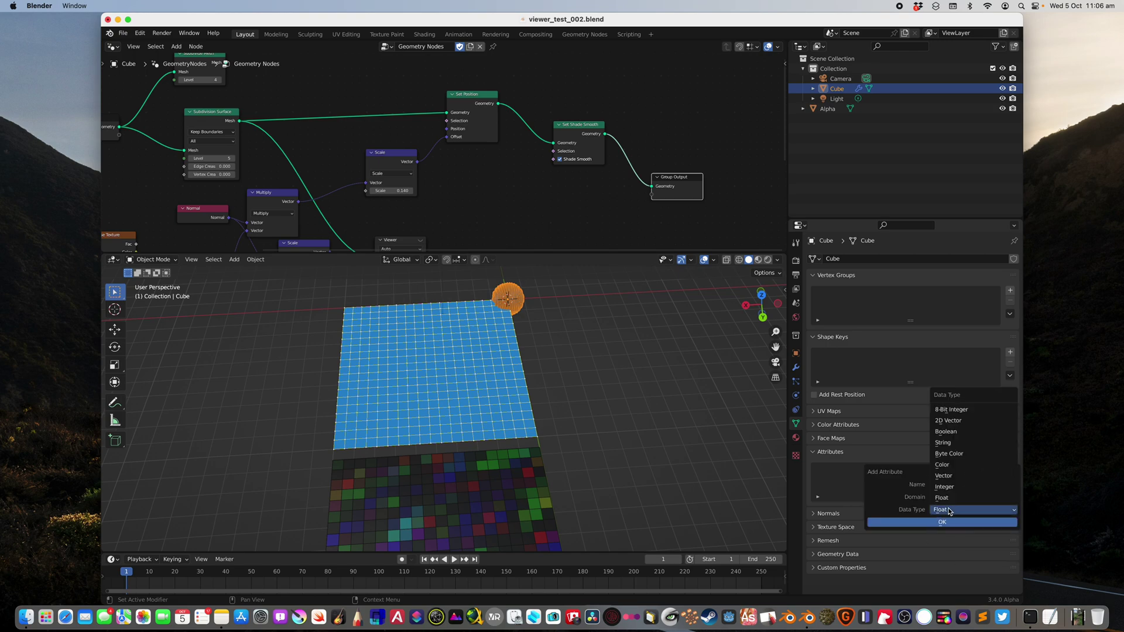
click(958, 455)
click(941, 521)
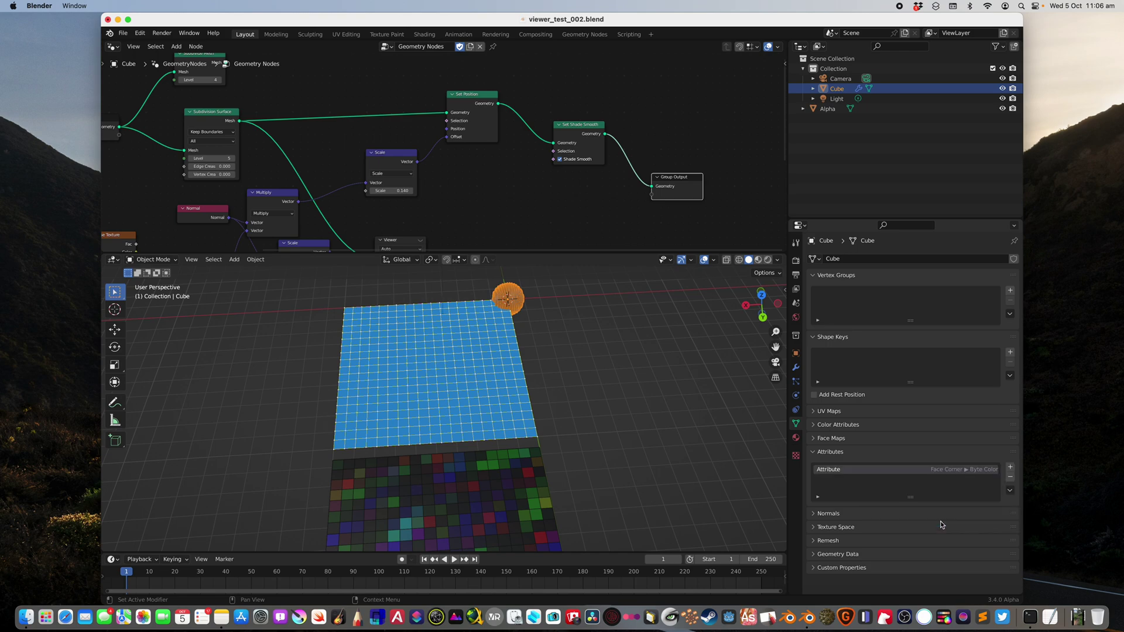
key(super+s)
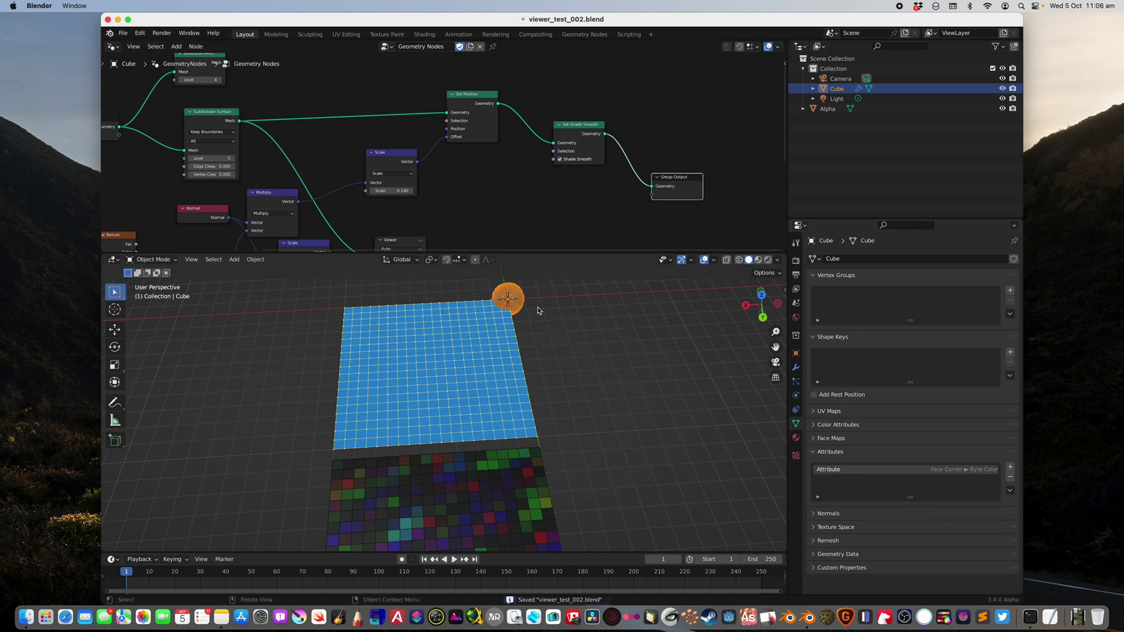
Step: Activate the Viewer node in the Cube's geometry node tree
scroll(644, 198, up, 1)
drag(590, 129, 582, 130)
middle_drag(524, 146, 549, 66)
scroll(490, 103, down, 1)
middle_drag(406, 155, 423, 157)
click(434, 166)
scroll(297, 199, down, 3)
Step: Connect the Noise Texture node's Color output to a new Group Output socket and save the file
drag(262, 210, 528, 158)
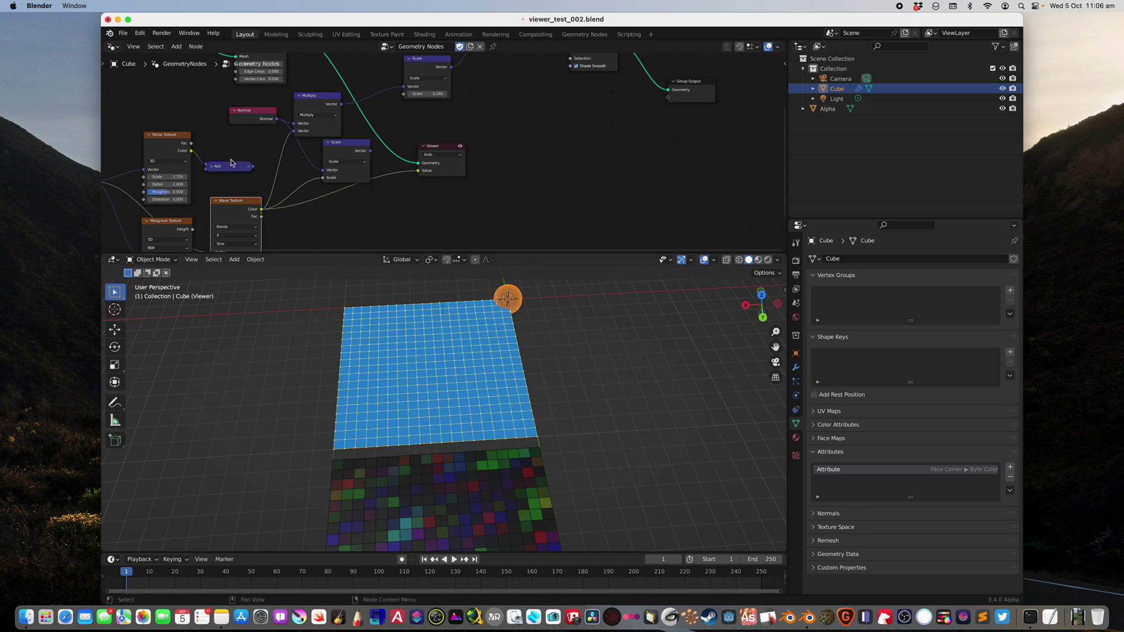
drag(191, 151, 669, 98)
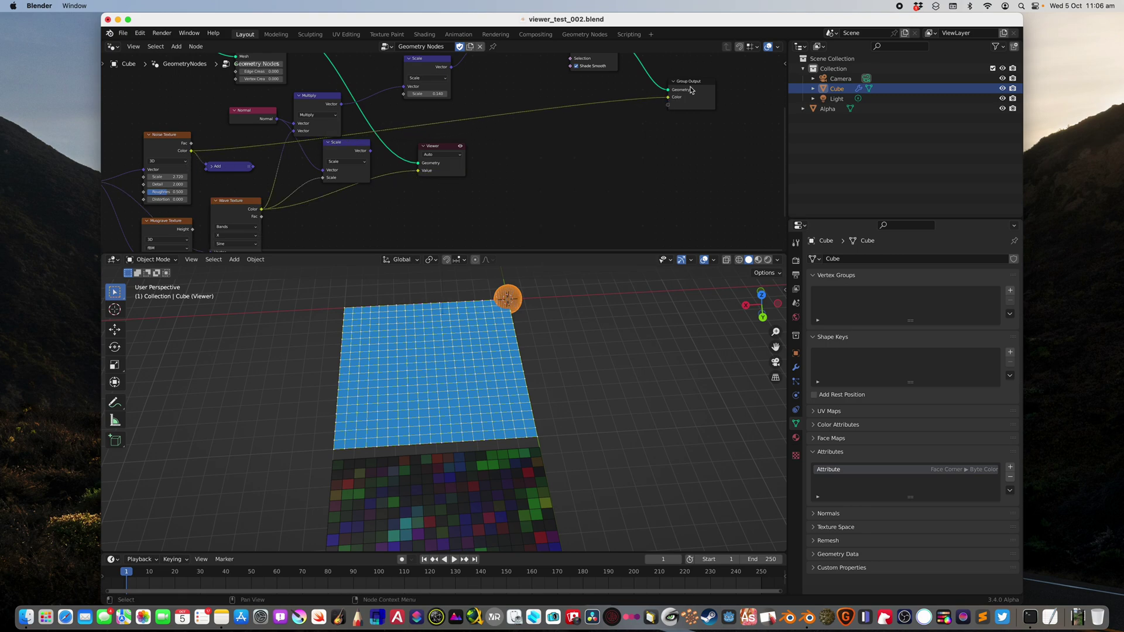
middle_drag(681, 106, 645, 139)
key(super+s)
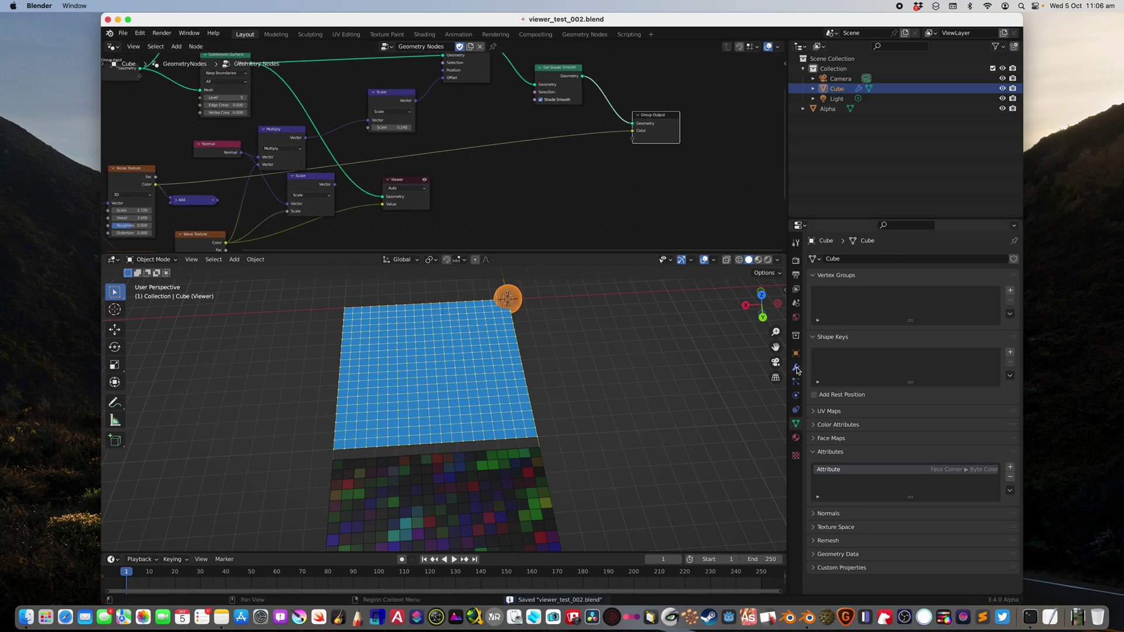
Step: Rename the Cube's Face Corner, Byte Color attribute to GNCol and save the file
click(796, 368)
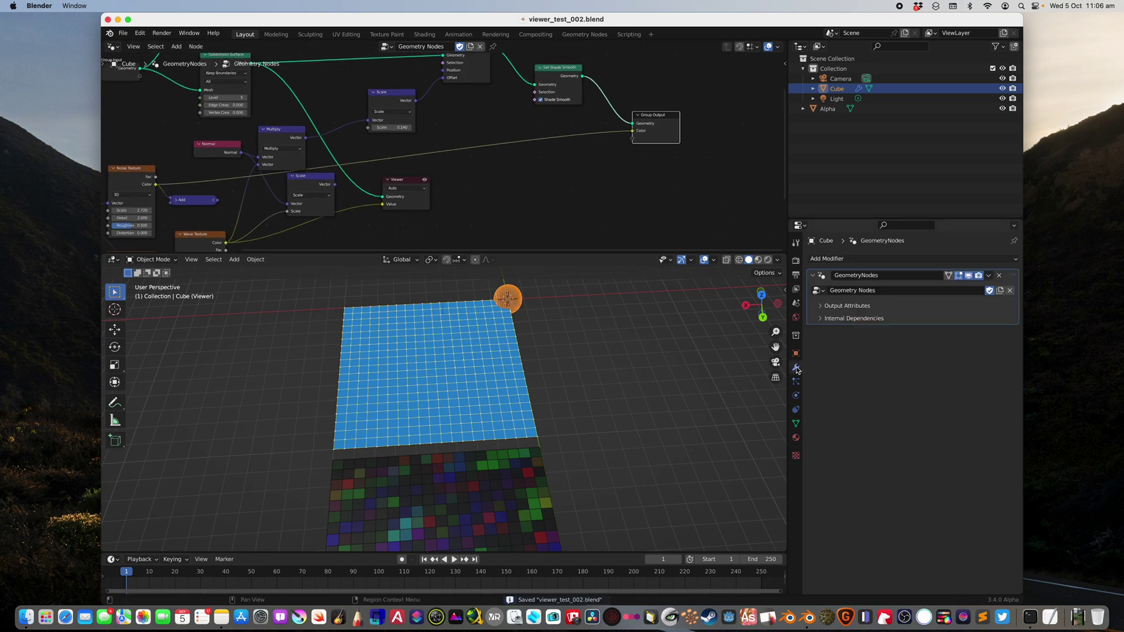
click(796, 421)
text(Col)
key(Return)
text(GNC)
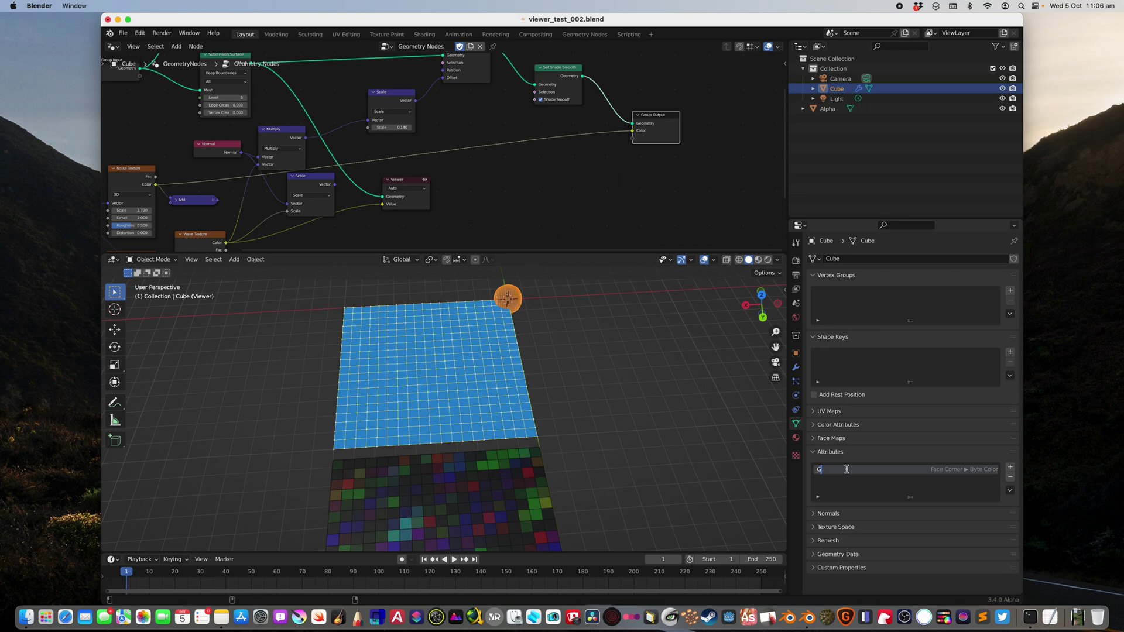
key(super+s)
Step: Assign GNCol as the Color output attribute of the Cube's GeometryNodes modifier and view the sphere up close
click(795, 367)
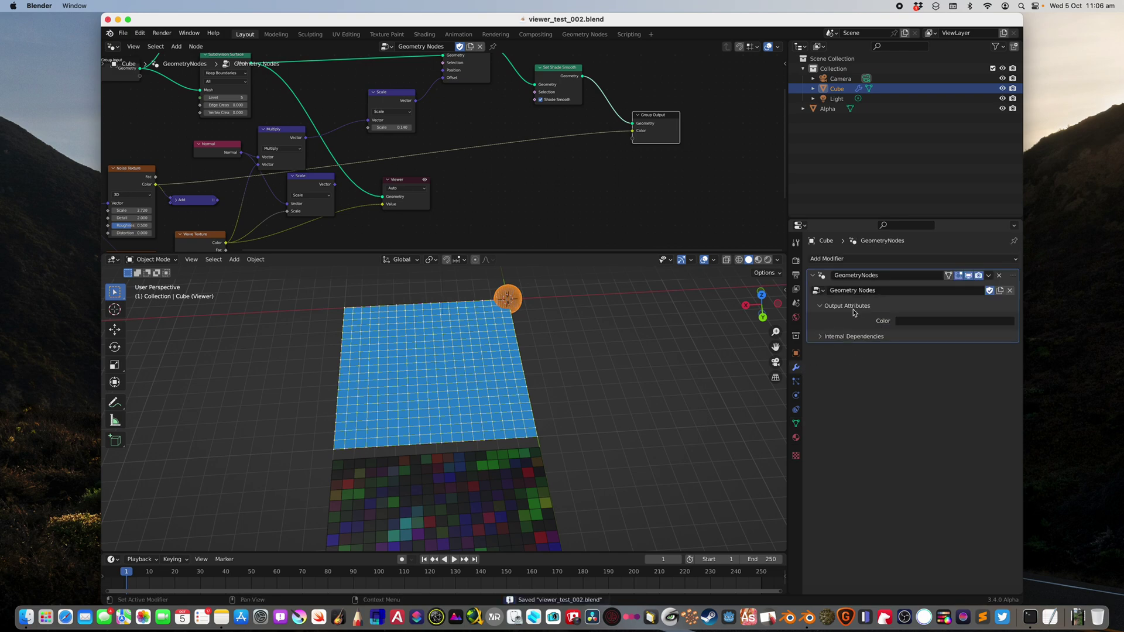
click(904, 321)
click(951, 366)
middle_drag(691, 398, 617, 382)
middle_drag(472, 319, 597, 278)
click(560, 355)
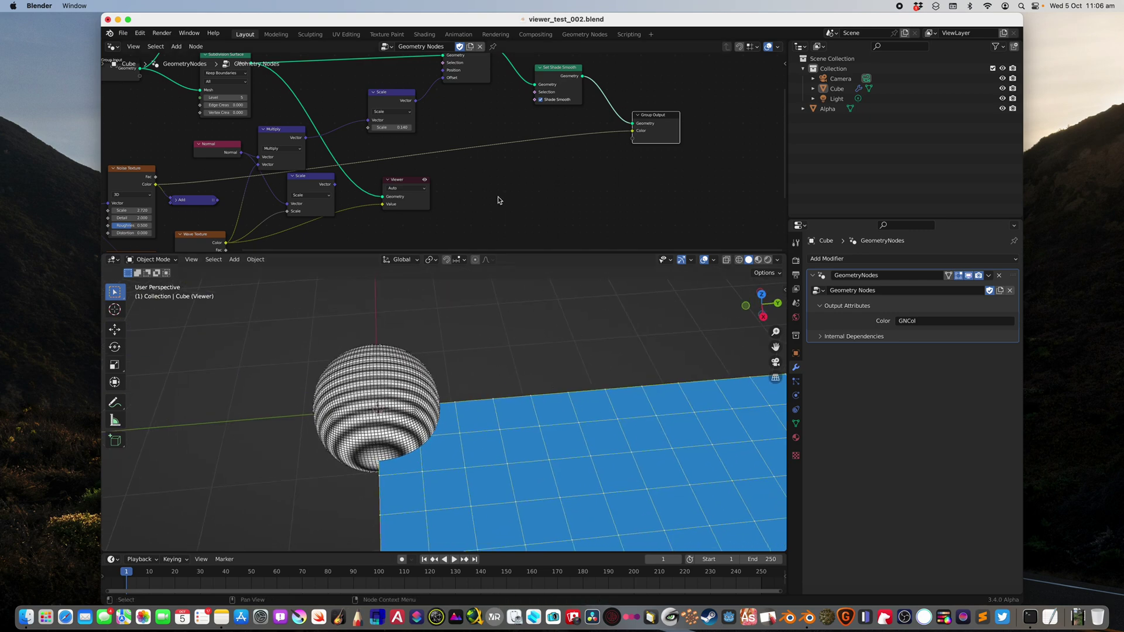
Step: Deactivate the Viewer node in the Cube's geometry node tree and save the file
click(426, 181)
middle_drag(413, 393, 468, 310)
click(418, 394)
click(416, 332)
middle_drag(485, 208, 557, 234)
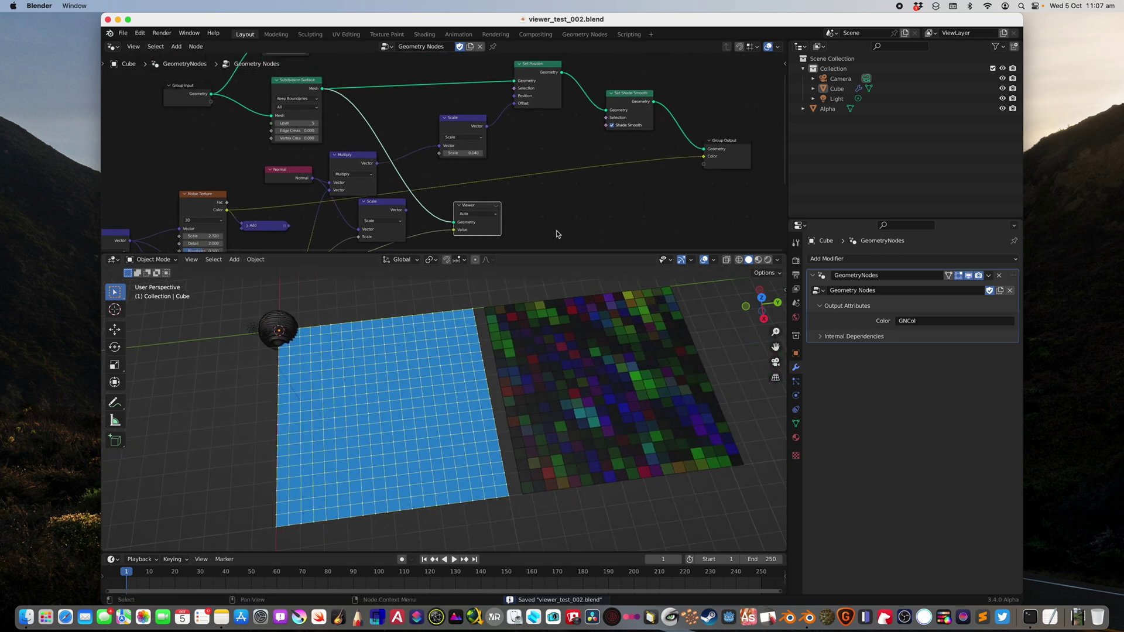
Step: Switch the node editor to Sverchok Nodes, load the existing NodeTree, and enlarge the editor area
click(109, 47)
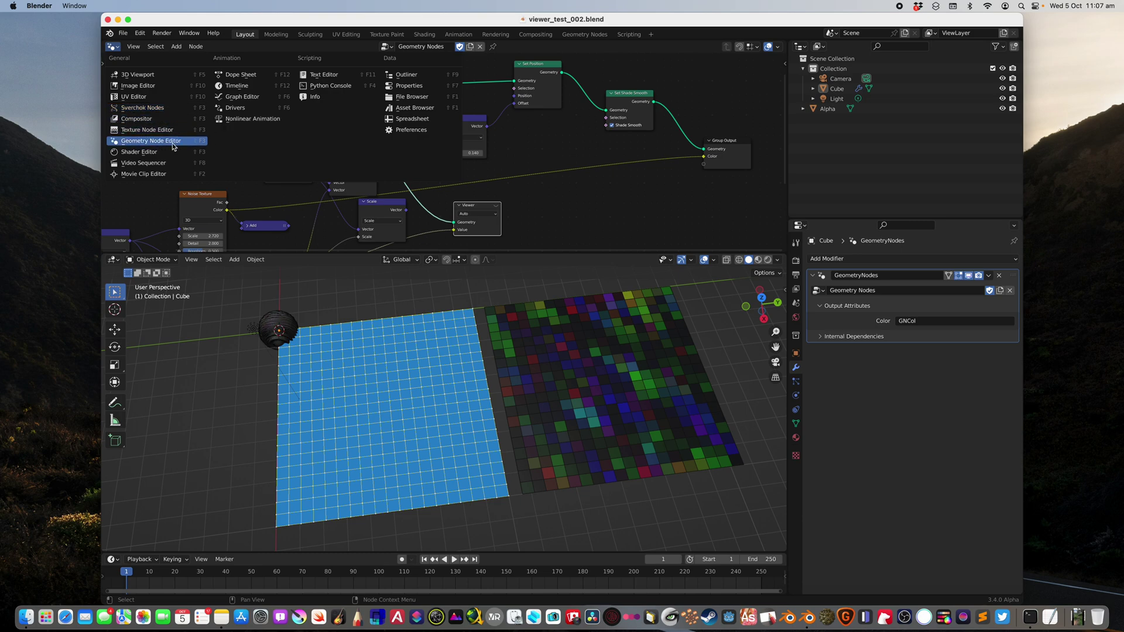
click(146, 107)
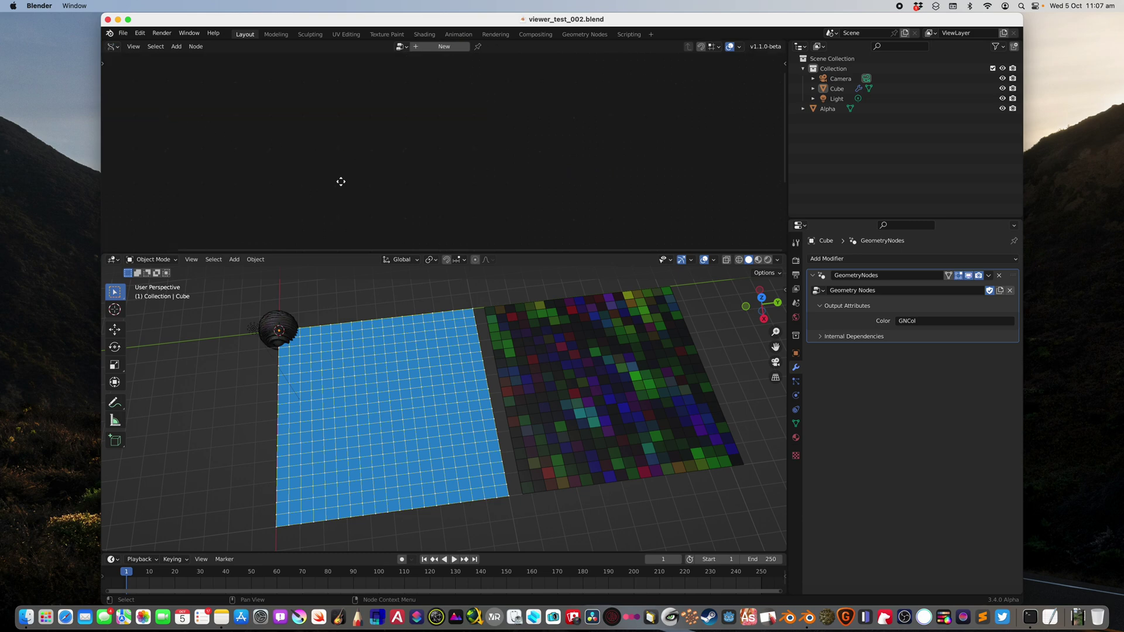
click(401, 46)
click(405, 61)
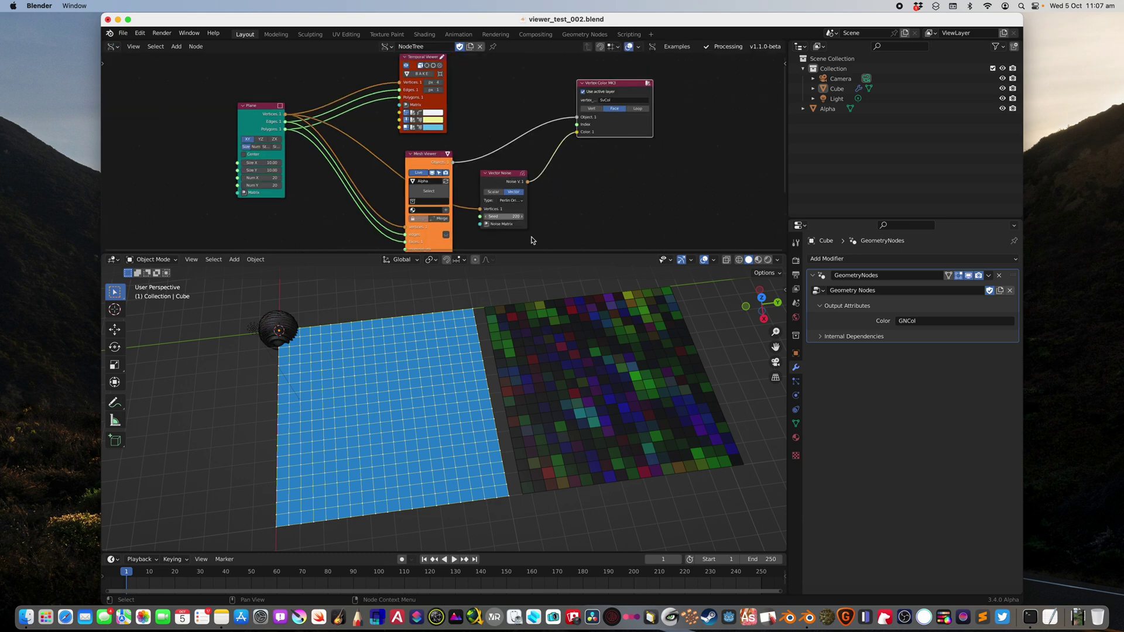
drag(537, 250, 504, 338)
key(Home)
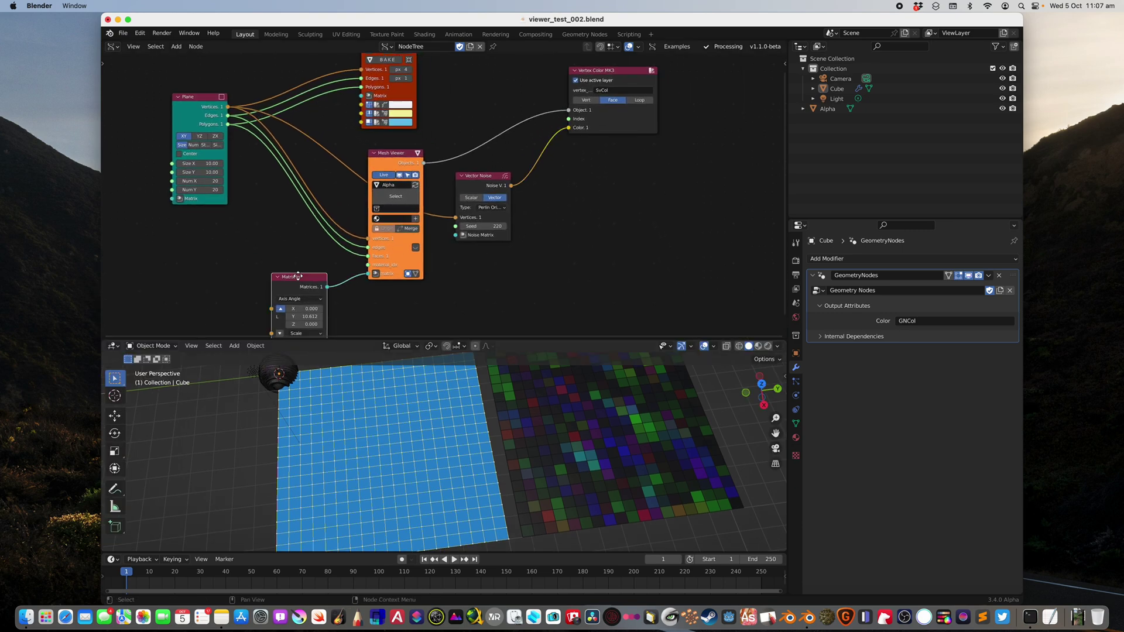
Step: Set the Vertex Color MK3 node to Vert mode and save the file
drag(405, 168, 403, 166)
click(473, 183)
middle_drag(513, 165, 484, 193)
scroll(484, 193, up, 2)
drag(589, 150, 585, 162)
middle_drag(571, 118, 577, 159)
click(577, 158)
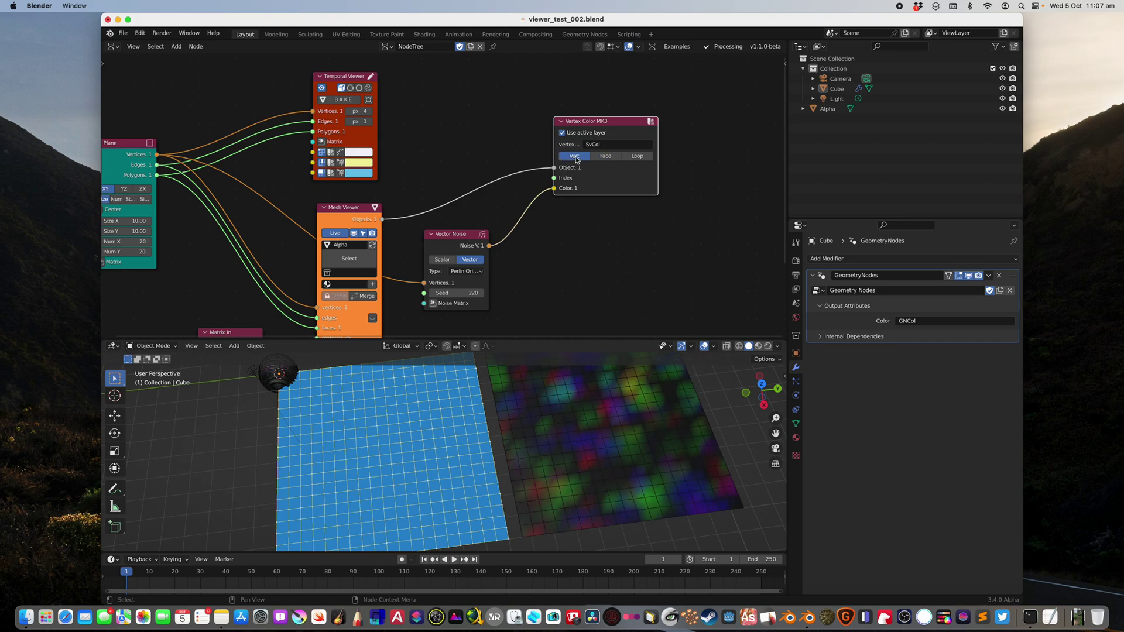
key(super+s)
middle_drag(506, 159, 553, 157)
middle_drag(500, 431, 484, 425)
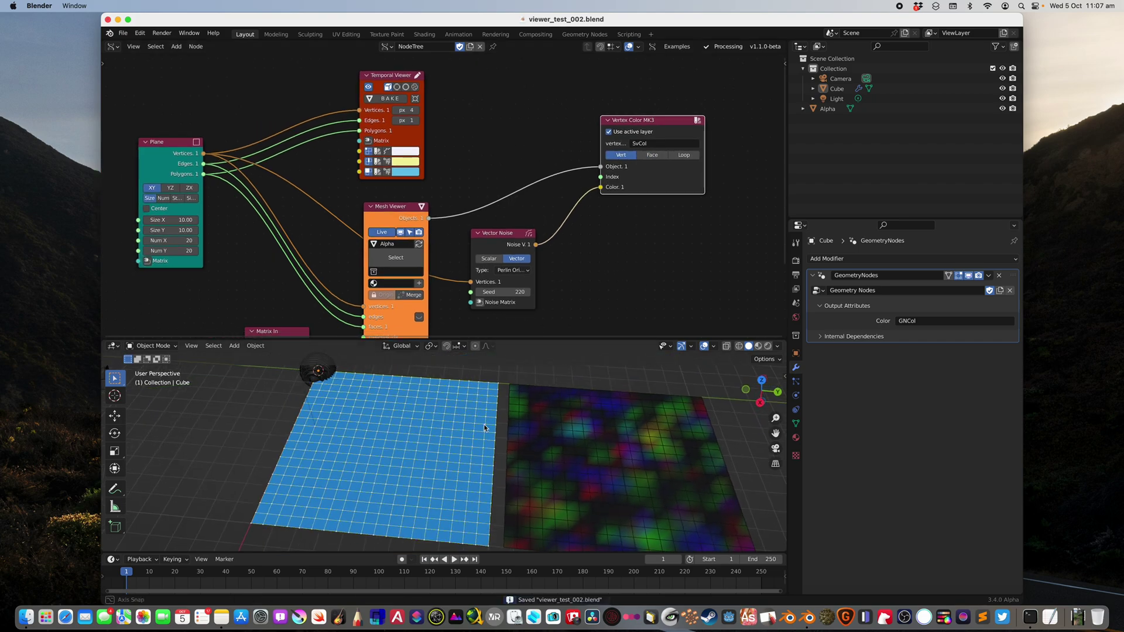
Step: Add a Stethoscope node fed by the Vector Noise output, and toggle the noise between Scalar and Vector, leaving it on Vector
middle_drag(479, 190, 472, 228)
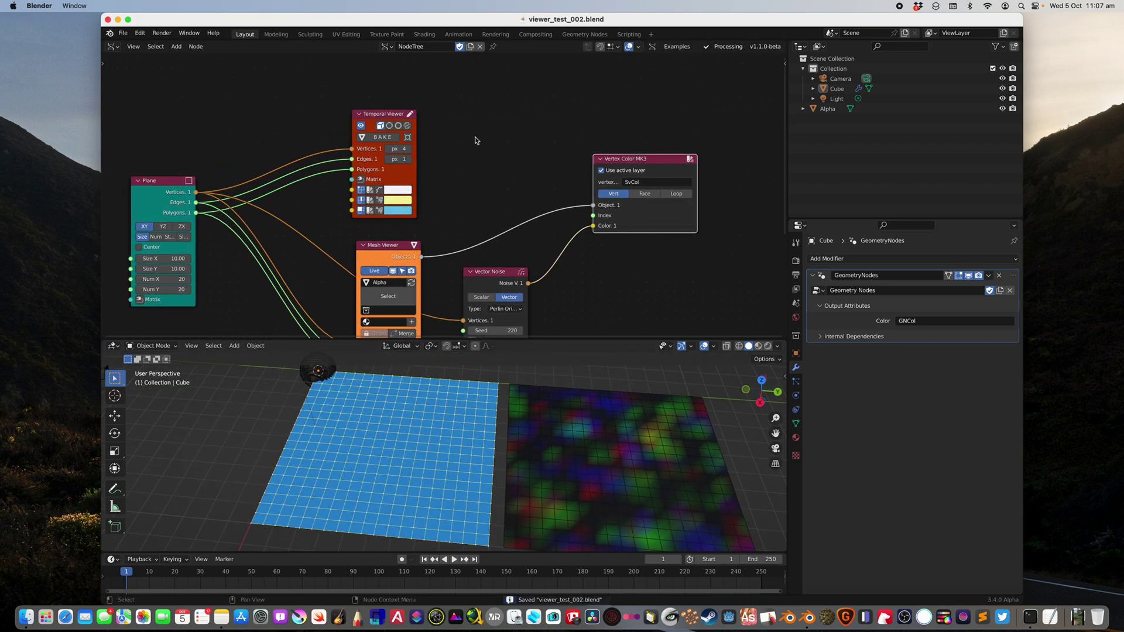
key(alt+space)
text(ste)
key(Return)
click(469, 108)
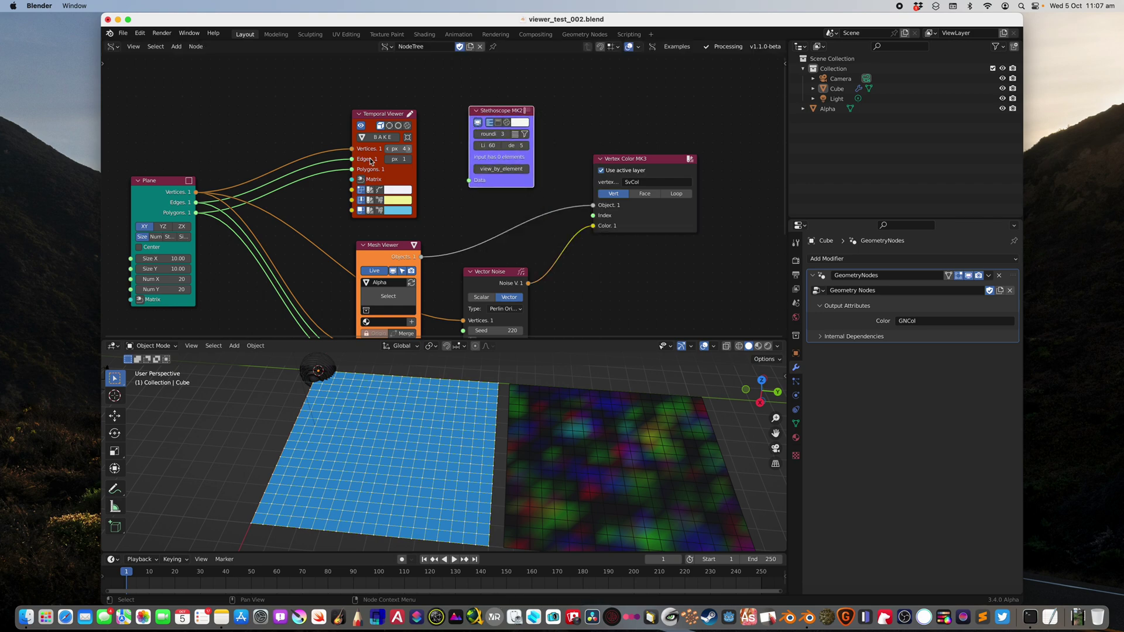
middle_drag(217, 187, 238, 169)
scroll(427, 240, down, 2)
middle_drag(433, 251, 433, 211)
drag(494, 212, 481, 132)
click(533, 212)
scroll(498, 212, up, 1)
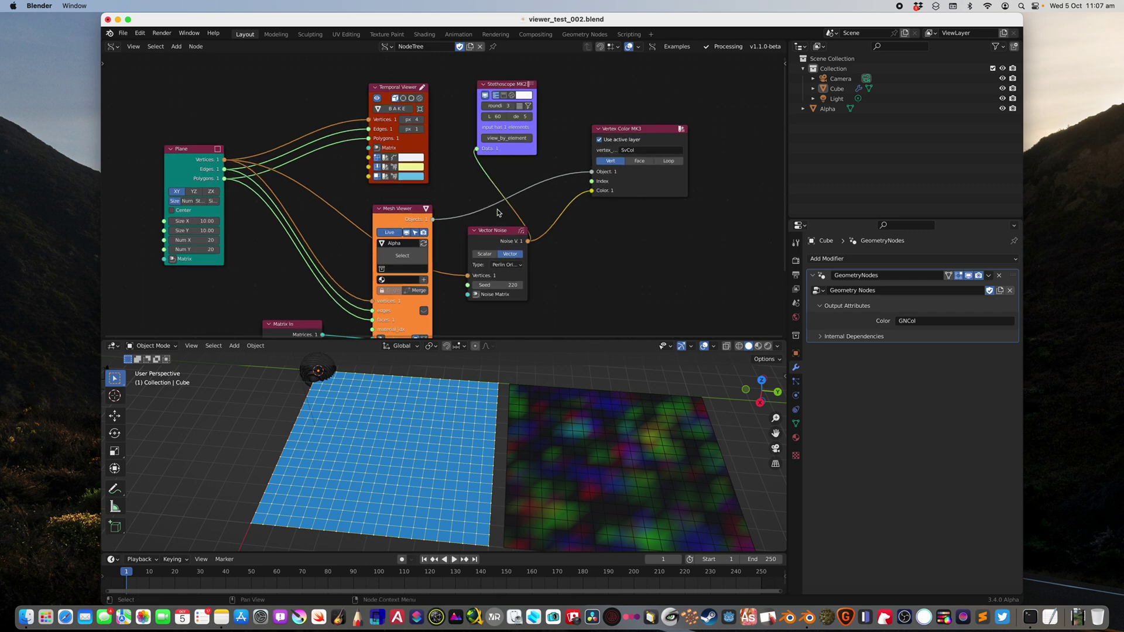
click(483, 254)
click(508, 254)
Step: Connect the Plane node's Vertices output to the Stethoscope's Data input and examine the listed vertex coordinates
drag(509, 84, 519, 81)
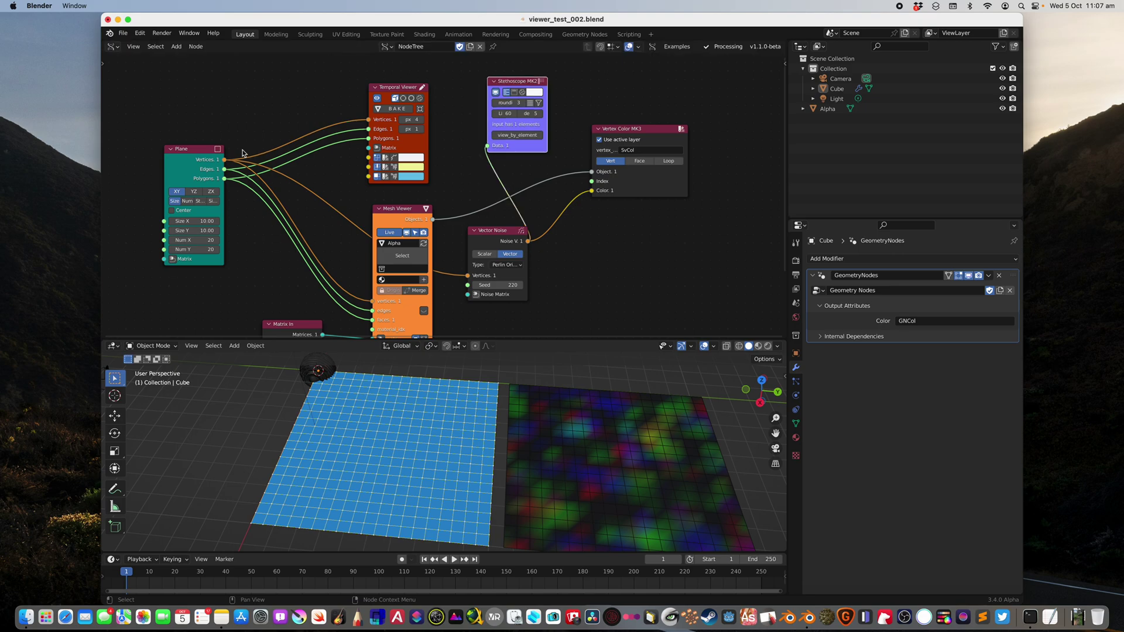
scroll(246, 153, up, 1)
drag(187, 165, 493, 137)
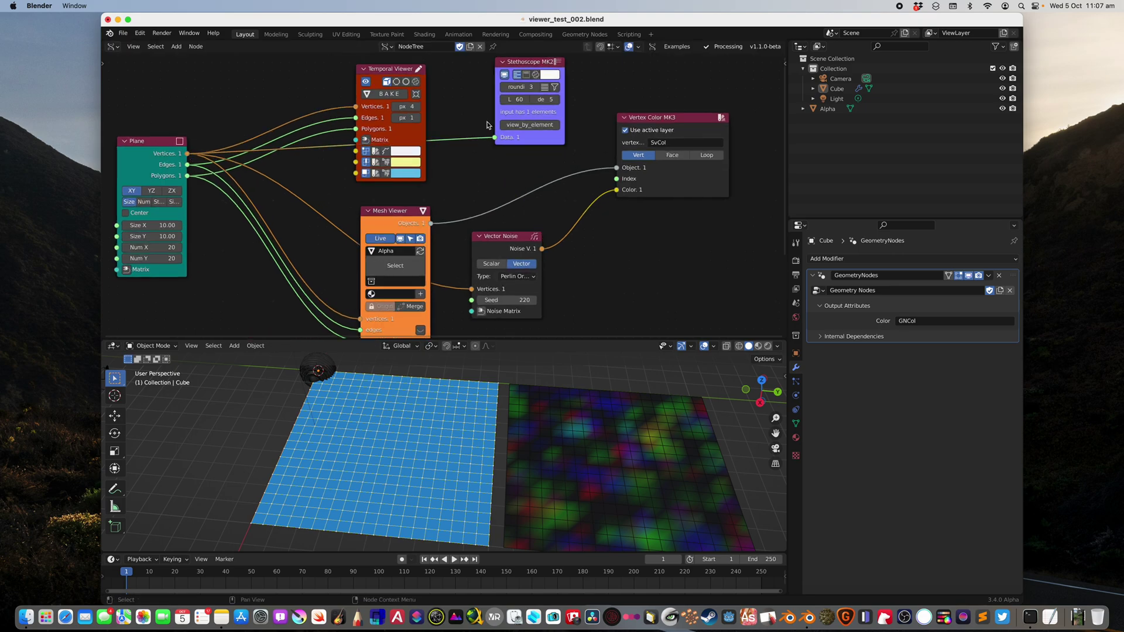
middle_drag(489, 126, 470, 174)
scroll(485, 166, up, 2)
drag(502, 109, 487, 102)
scroll(491, 147, down, 11)
middle_drag(490, 180, 478, 191)
scroll(477, 191, up, 3)
mouse_move(413, 219)
mouse_down()
mouse_move(386, 221)
mouse_move(424, 225)
mouse_up()
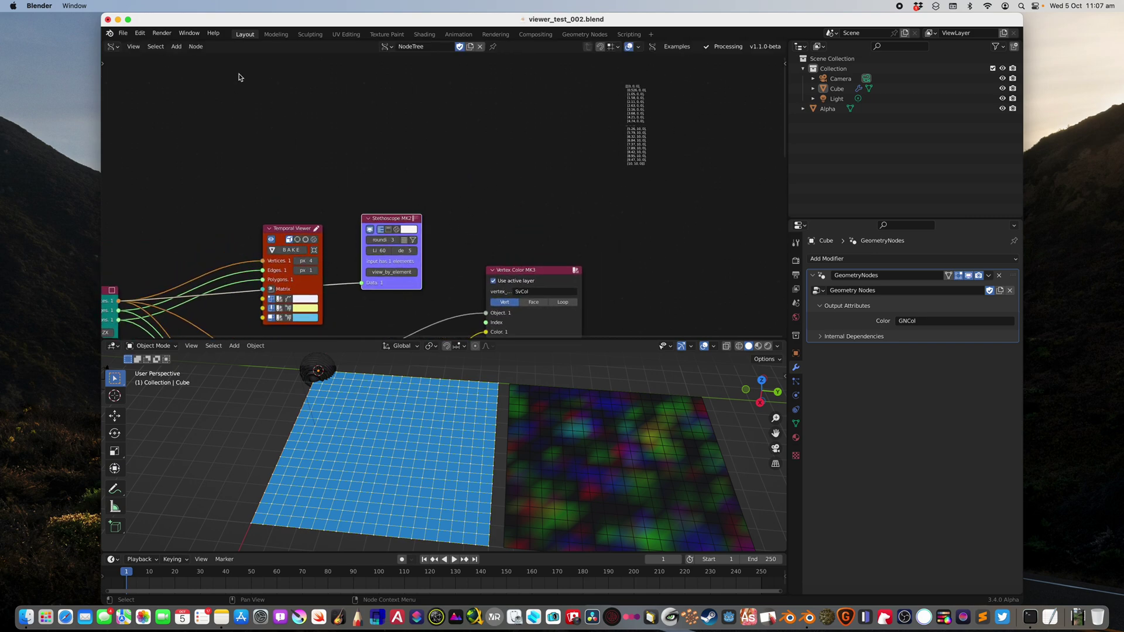
Step: Expand the window to full screen, move the Stethoscope node up slightly, and save the file
click(128, 20)
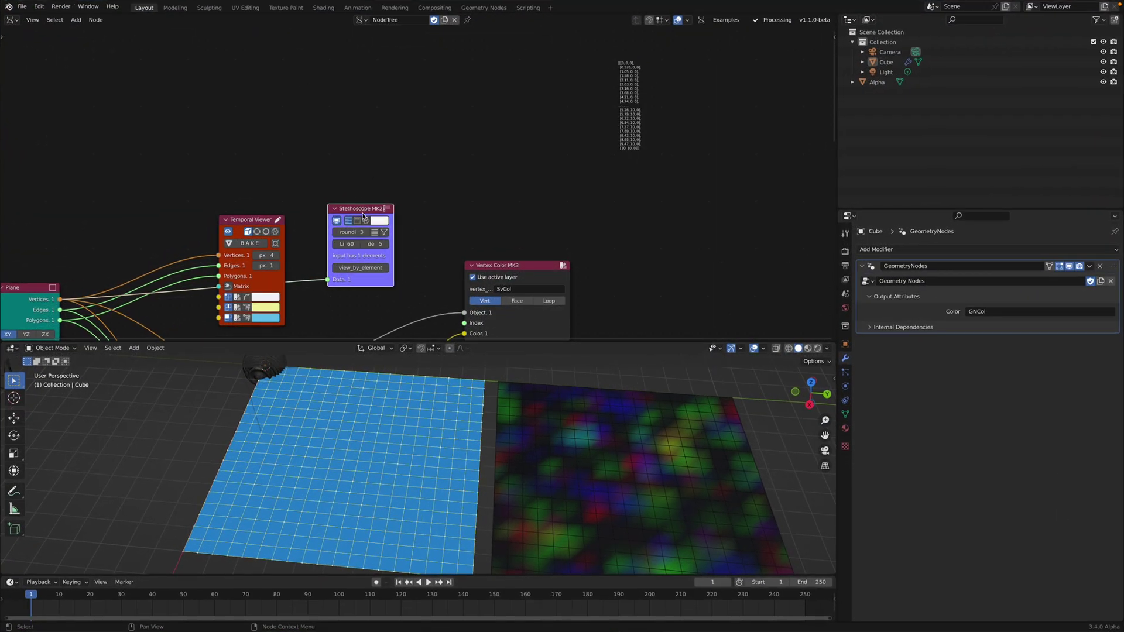
mouse_move(364, 209)
mouse_down()
mouse_move(362, 195)
mouse_move(378, 193)
mouse_up()
scroll(378, 192, down, 2)
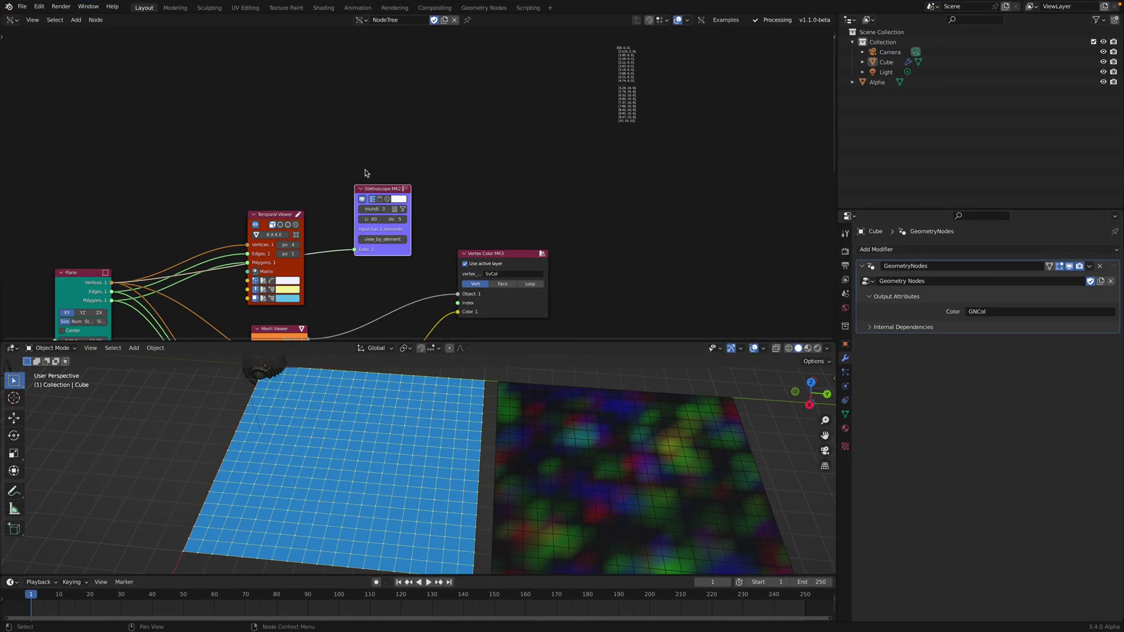
middle_drag(361, 179, 388, 162)
drag(407, 171, 408, 170)
key(ctrl+s)
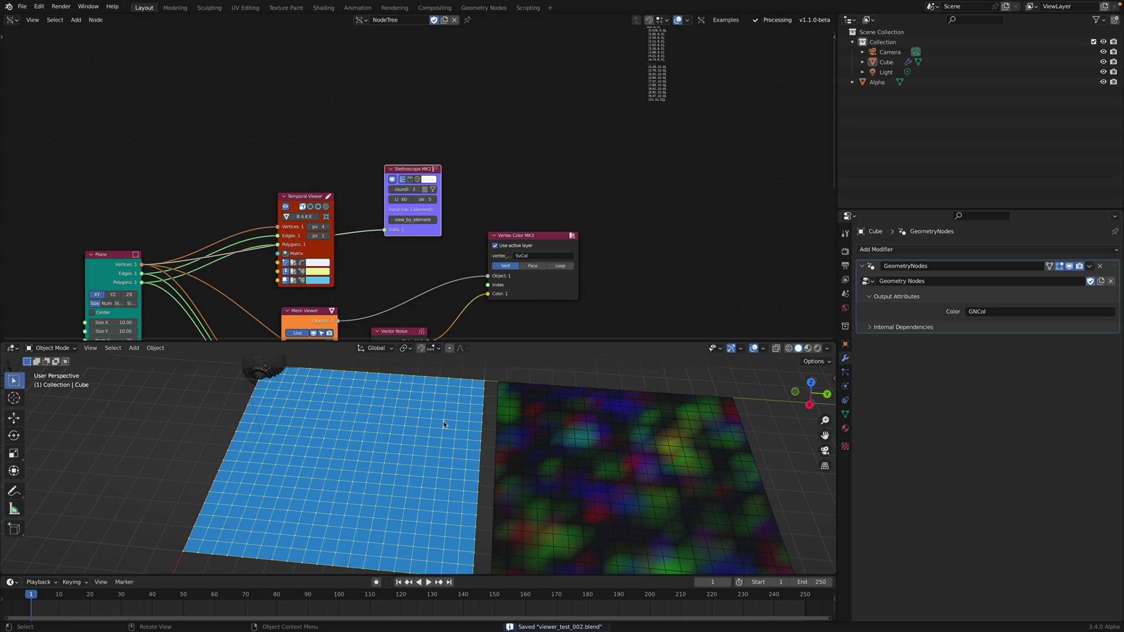
Step: Select the Cube sphere and switch the node editor back to its geometry node tree
middle_drag(447, 426, 298, 381)
click(296, 381)
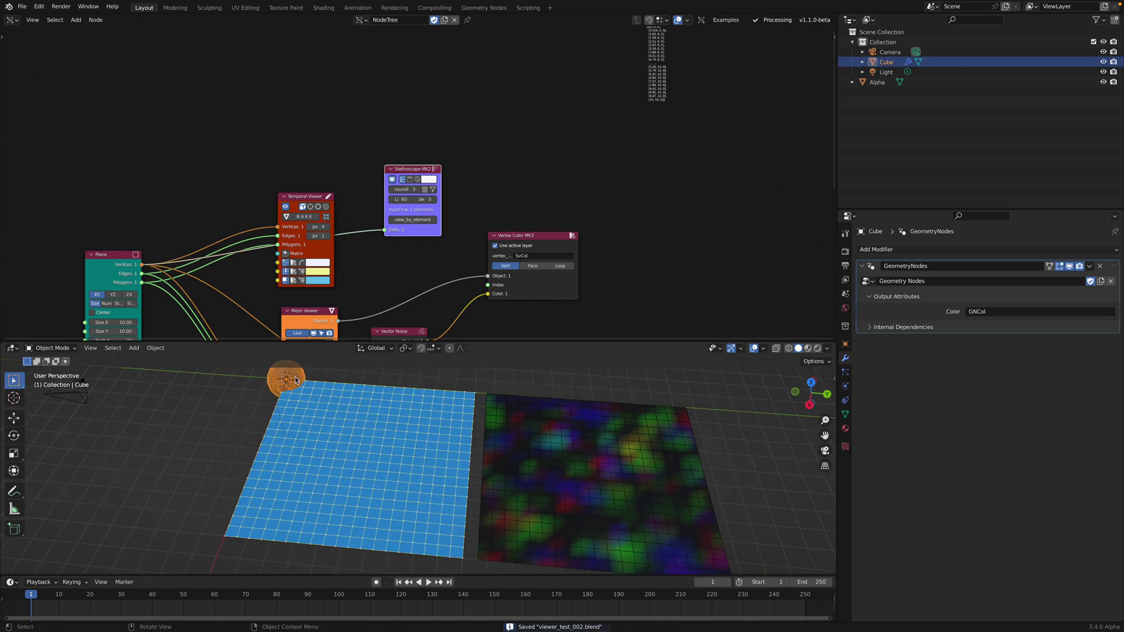
click(12, 19)
click(35, 115)
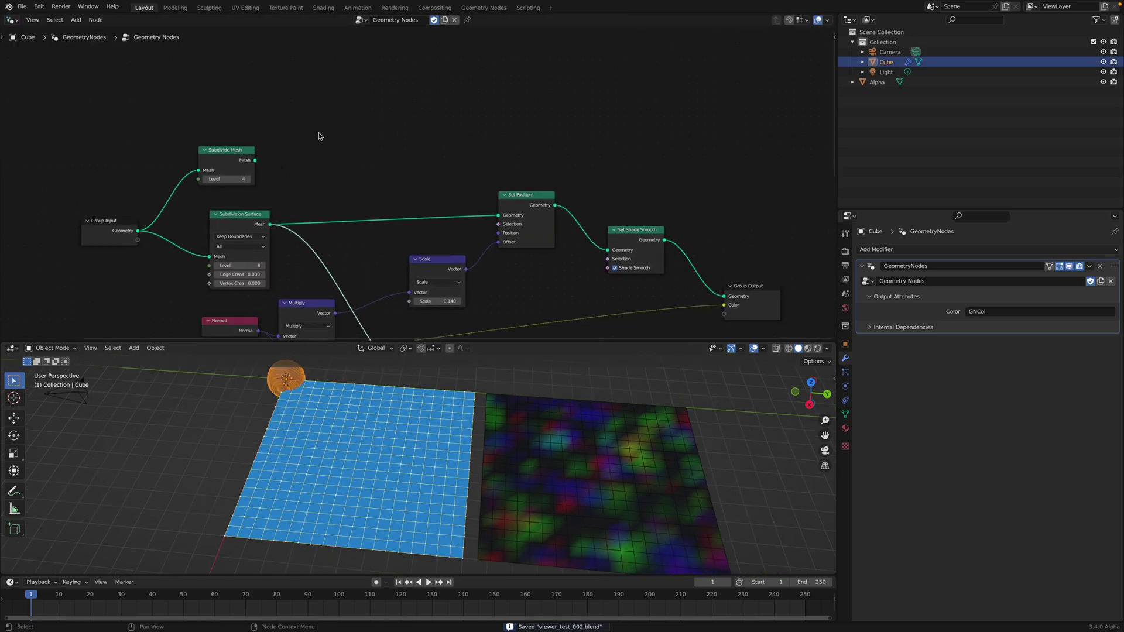
Step: Reposition the Subdivide Mesh node above the Subdivision Surface node
middle_drag(327, 136, 329, 118)
drag(230, 141, 209, 151)
drag(139, 212, 181, 160)
drag(218, 156, 271, 142)
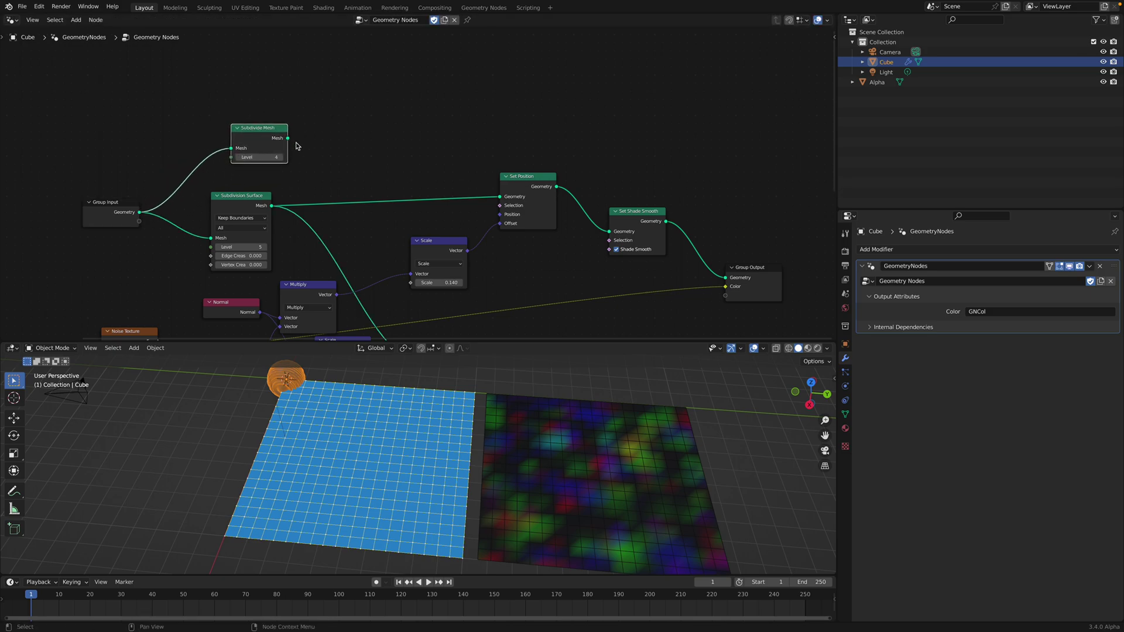
drag(304, 137, 266, 134)
Step: Quick-link Subdivide Mesh to the Set Position and Viewer nodes, and Subdivision Surface to Set Position
alt+right_drag(321, 132, 469, 106)
scroll(463, 123, down, 3)
middle_drag(461, 127, 423, 85)
alt+right_drag(261, 104, 411, 257)
alt+right_drag(240, 162, 457, 148)
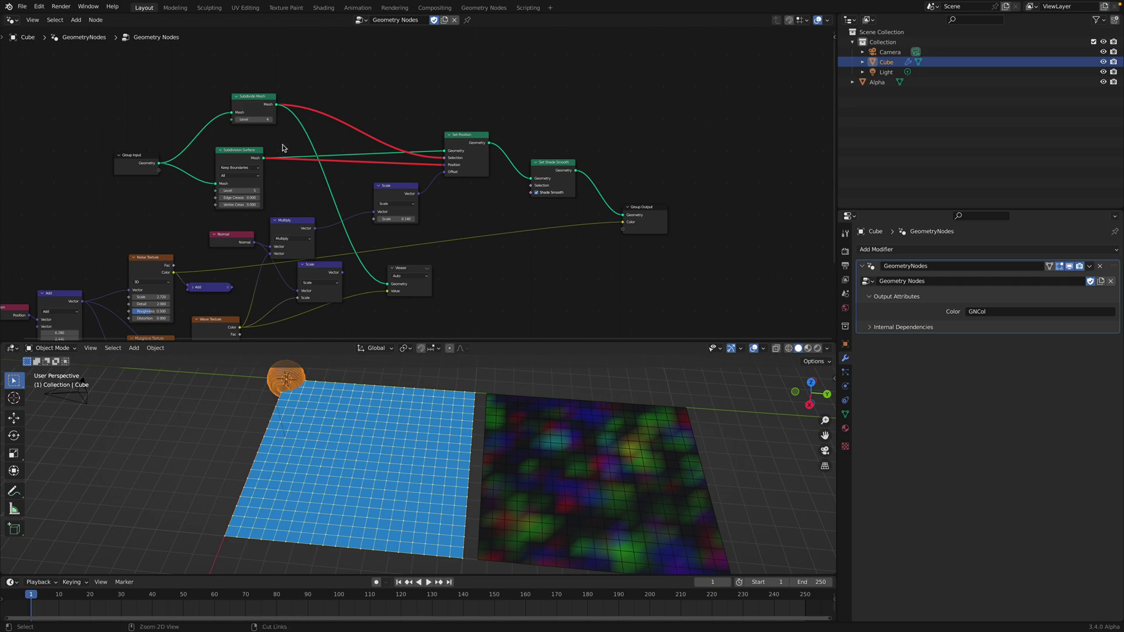
Step: Preview the Subdivision Surface mesh with the lower Scale node's Vector output through the Viewer, and frame the sphere closely
ctrl+shift+click(250, 155)
middle_drag(340, 176, 358, 140)
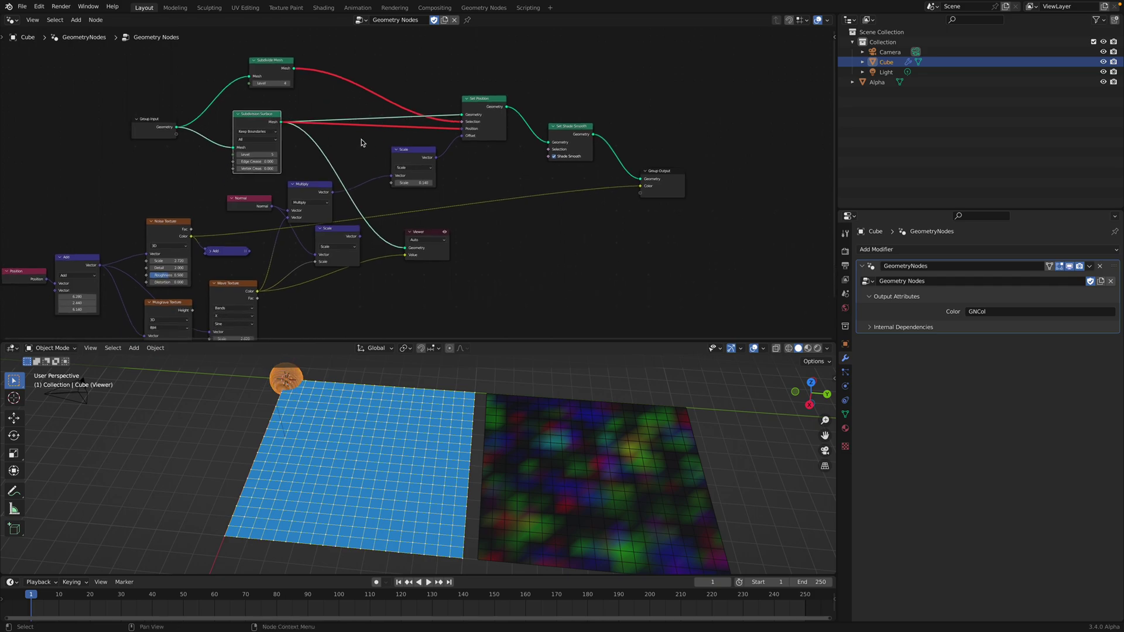
scroll(359, 140, up, 1)
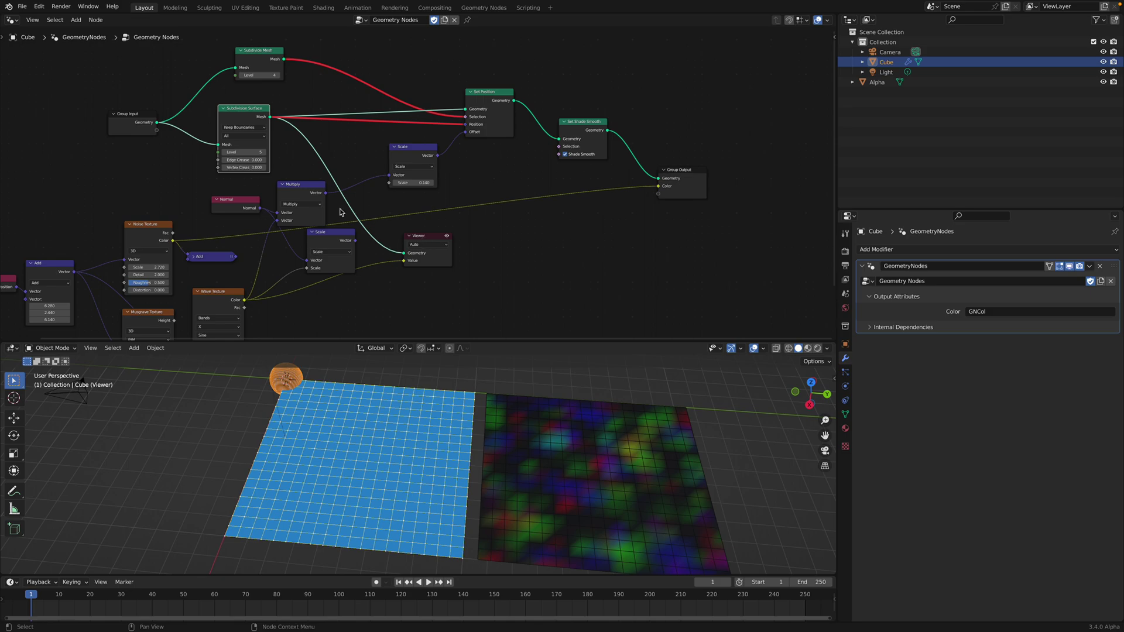
ctrl+shift+click(328, 237)
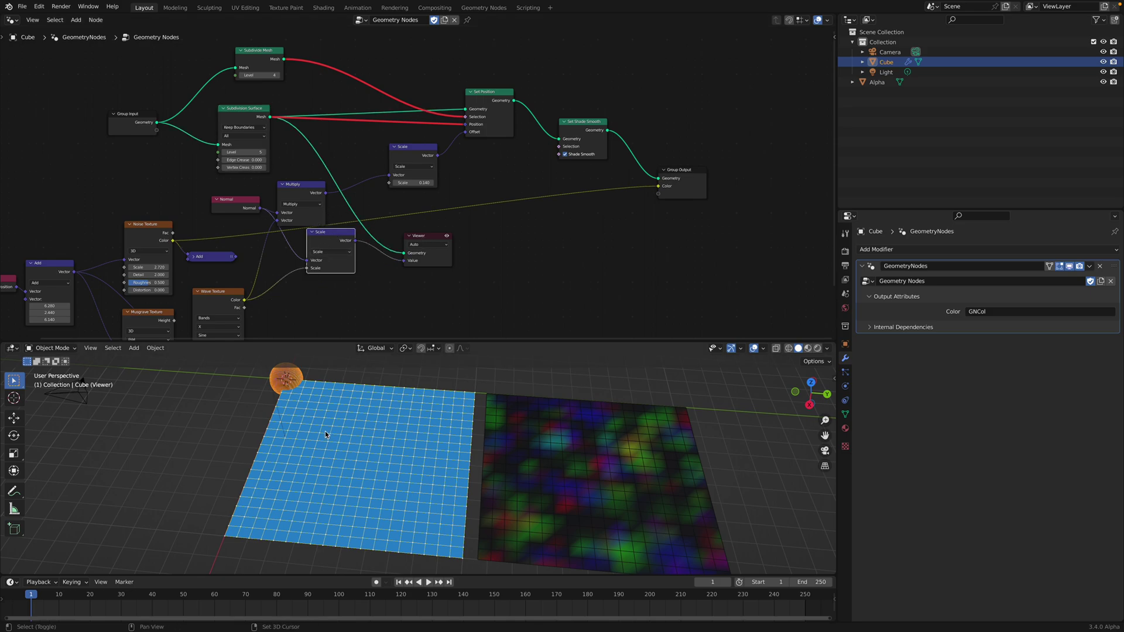
shift+middle_drag(328, 431, 474, 489)
scroll(474, 489, up, 3)
scroll(430, 404, up, 2)
middle_drag(380, 415, 411, 429)
click(412, 429)
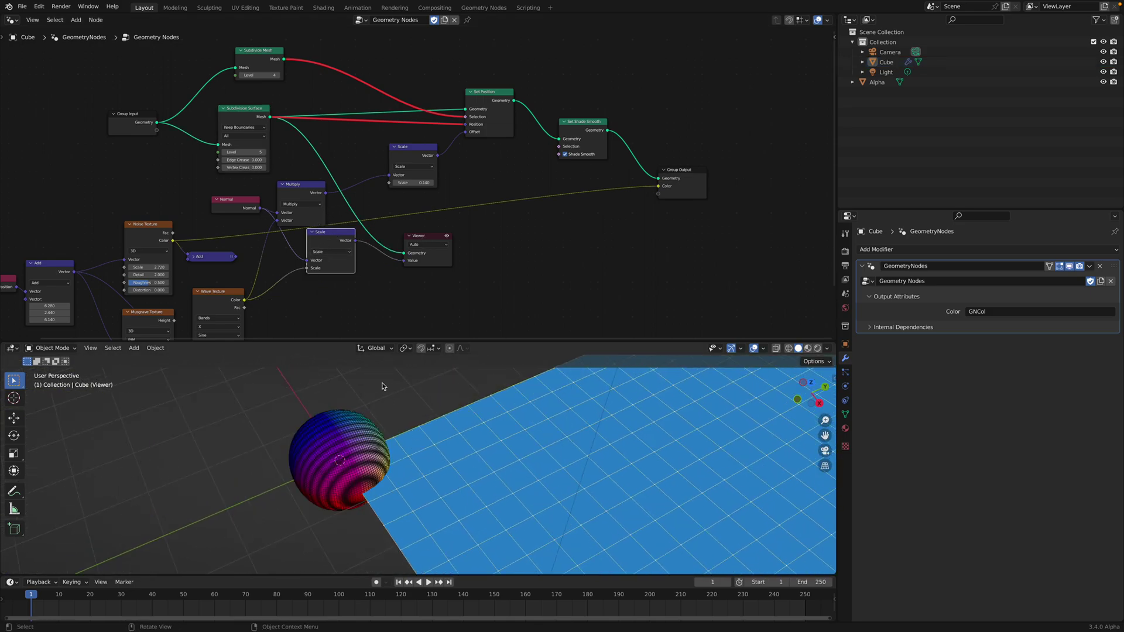
Step: Preview the Multiply, Noise Texture and Scale node outputs on the sphere in turn through the Viewer
click(314, 212)
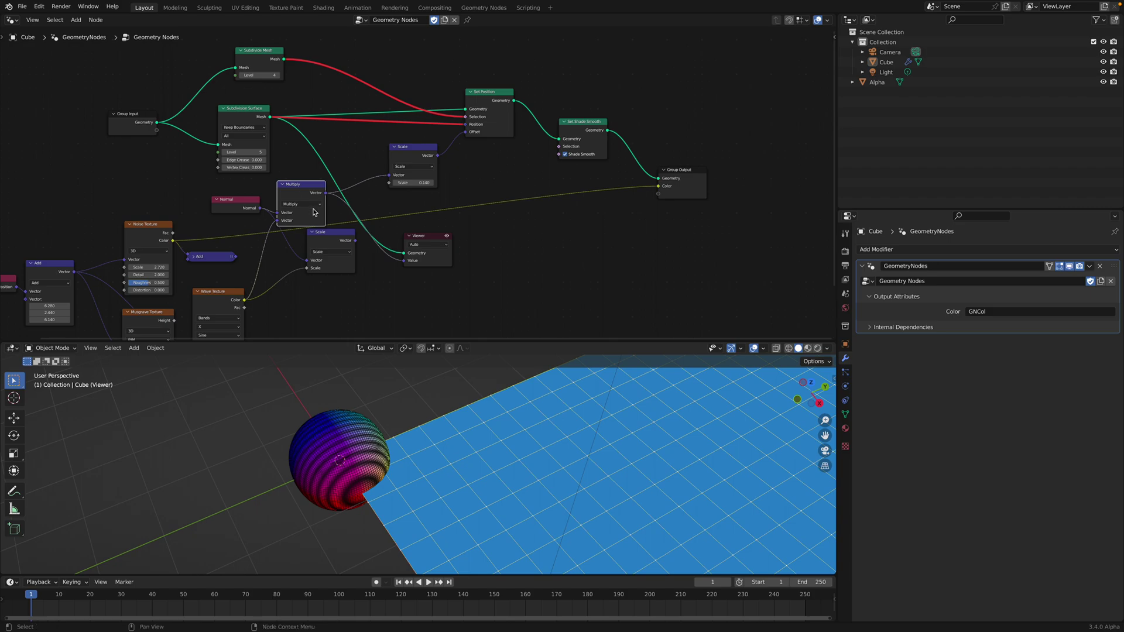
ctrl+shift+click(154, 227)
middle_drag(254, 208, 266, 205)
scroll(431, 250, up, 1)
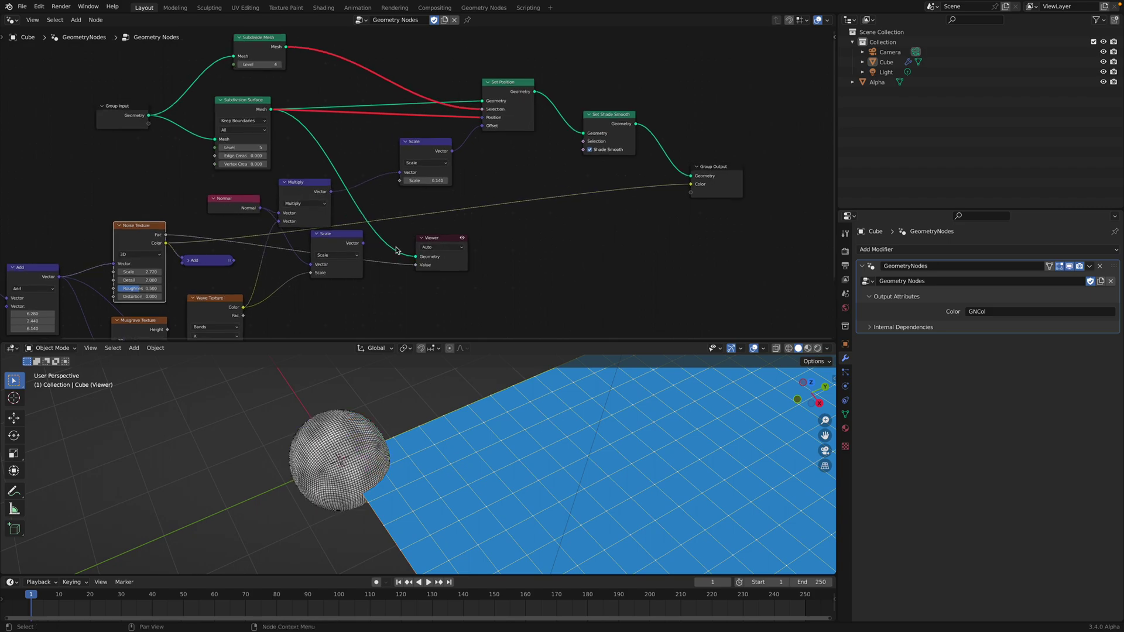
ctrl+shift+click(336, 239)
ctrl+shift+click(160, 233)
ctrl+shift+click(299, 188)
middle_drag(293, 195, 343, 205)
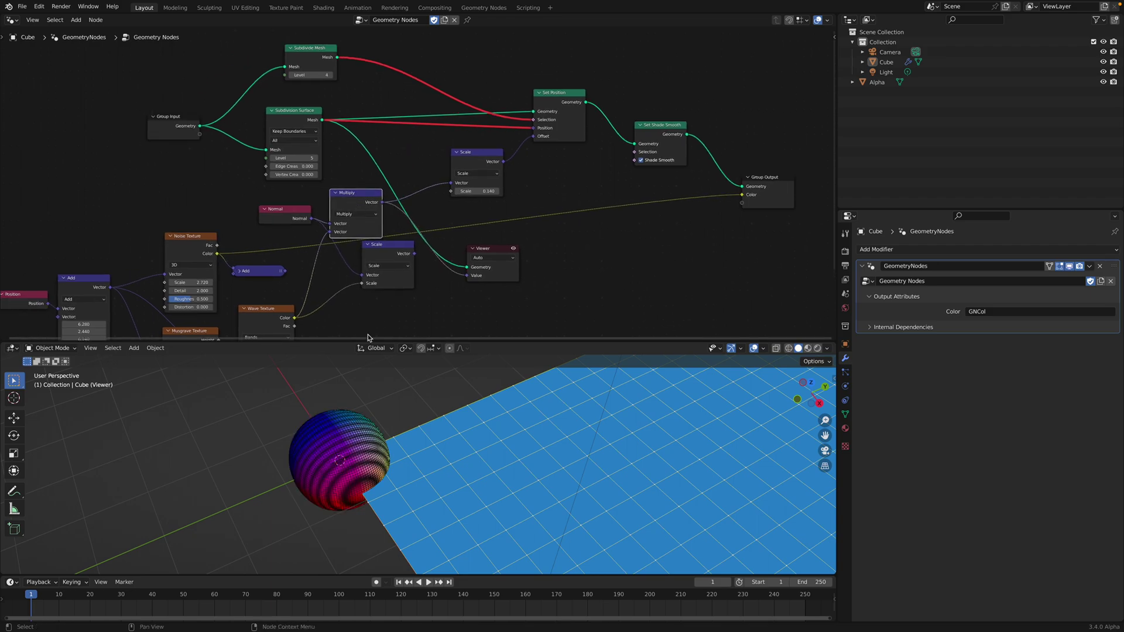
Step: Preview the Wave Texture, Noise Texture and Add outputs through the Viewer, finishing with the Musgrave Texture's Height
ctrl+shift+click(261, 319)
middle_drag(261, 319, 298, 297)
ctrl+shift+click(232, 320)
ctrl+shift+click(293, 291)
ctrl+shift+click(234, 252)
ctrl+shift+click(235, 252)
ctrl+shift+click(123, 264)
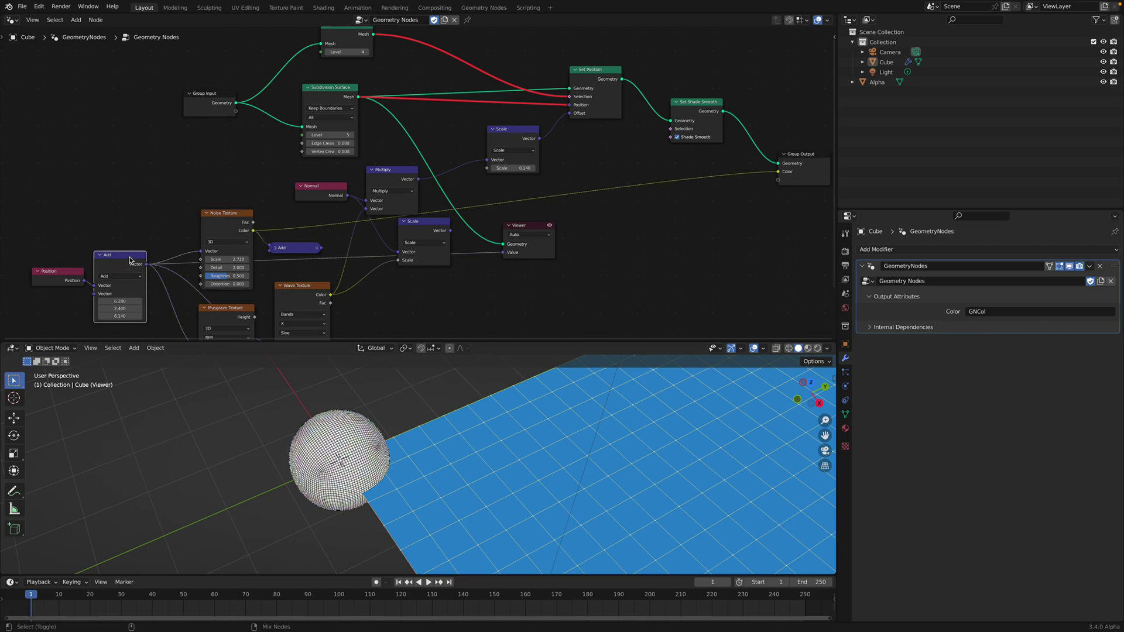
ctrl+shift+click(229, 222)
ctrl+shift+click(229, 221)
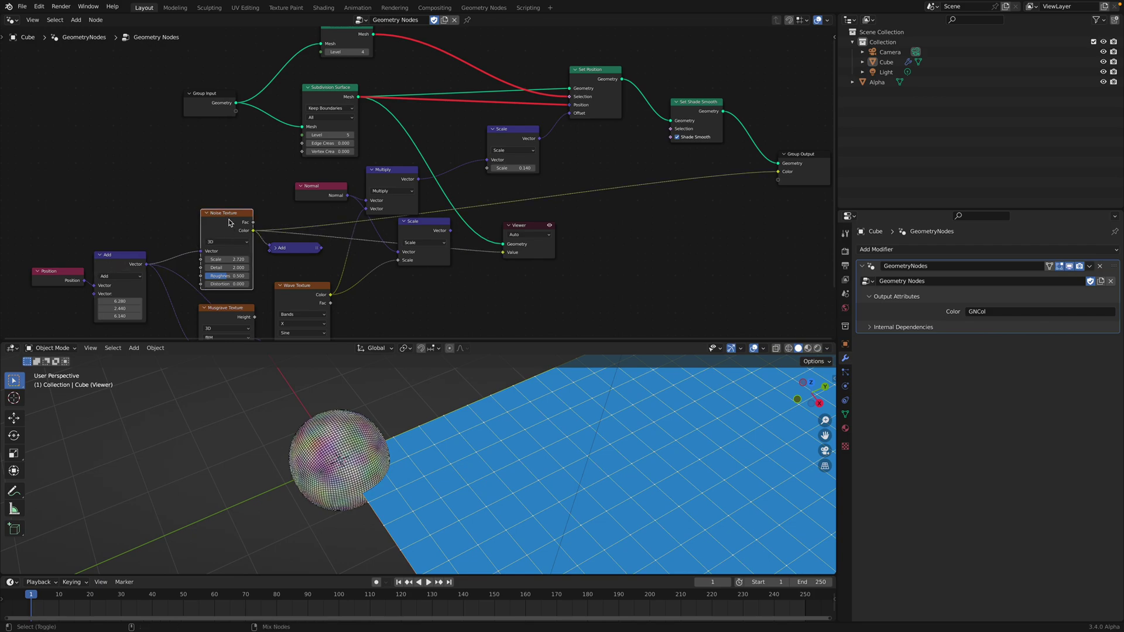
ctrl+shift+click(230, 223)
ctrl+shift+click(239, 319)
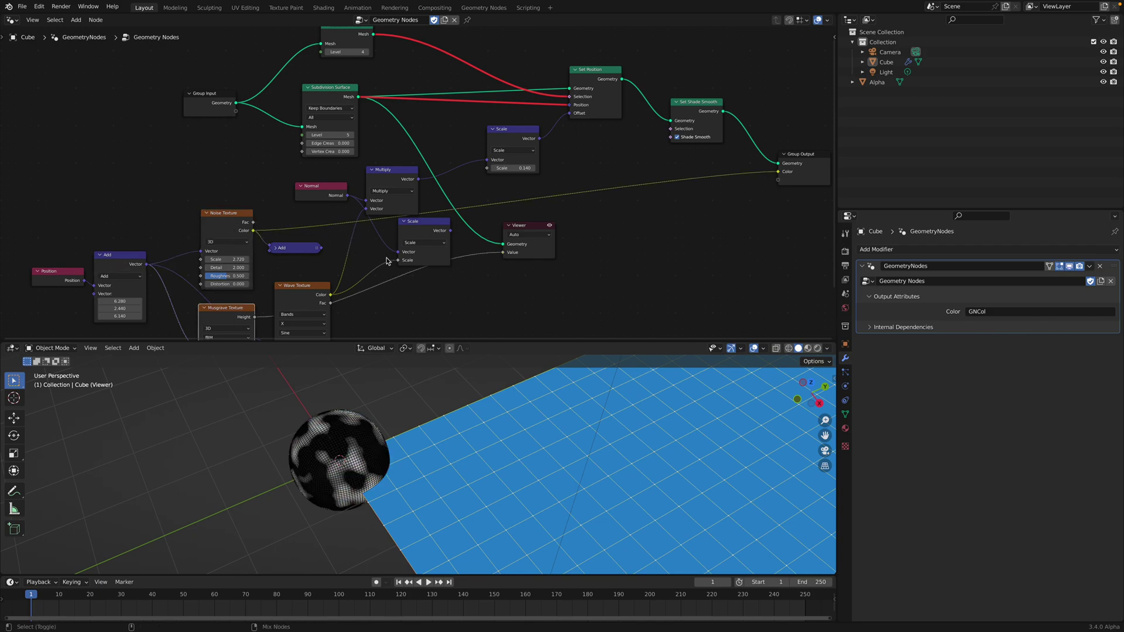
Step: Toggle the Viewer node off and on to compare the sphere with and without the preview
click(550, 225)
click(550, 225)
click(549, 225)
click(549, 225)
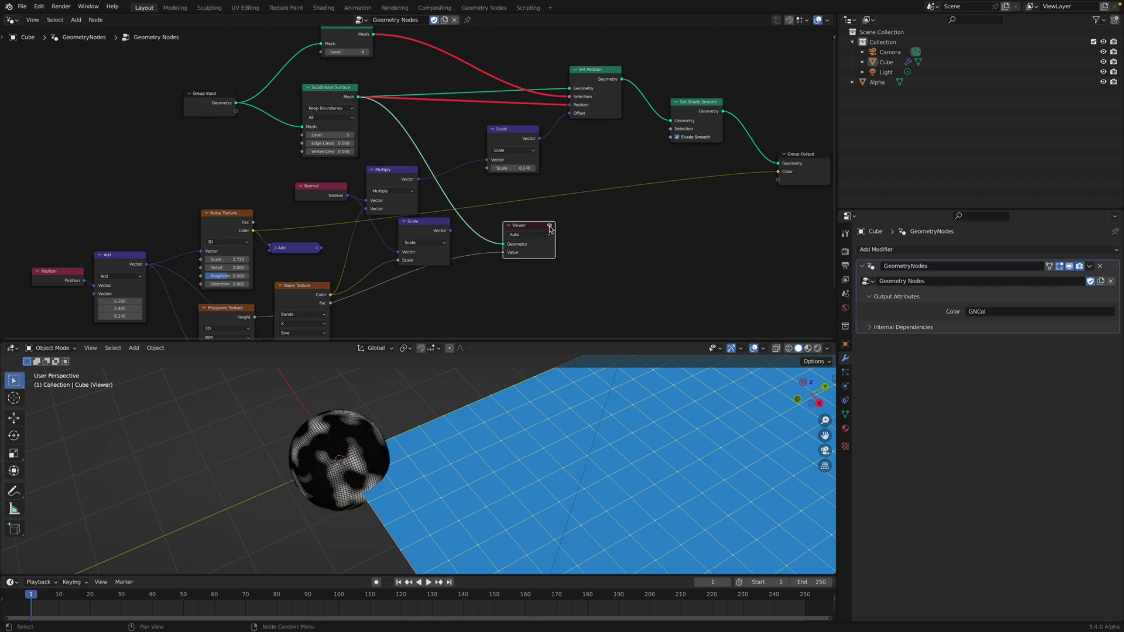
Step: Turn off the Viewer preview and shift the upper Scale node slightly away from the Multiply node
click(549, 226)
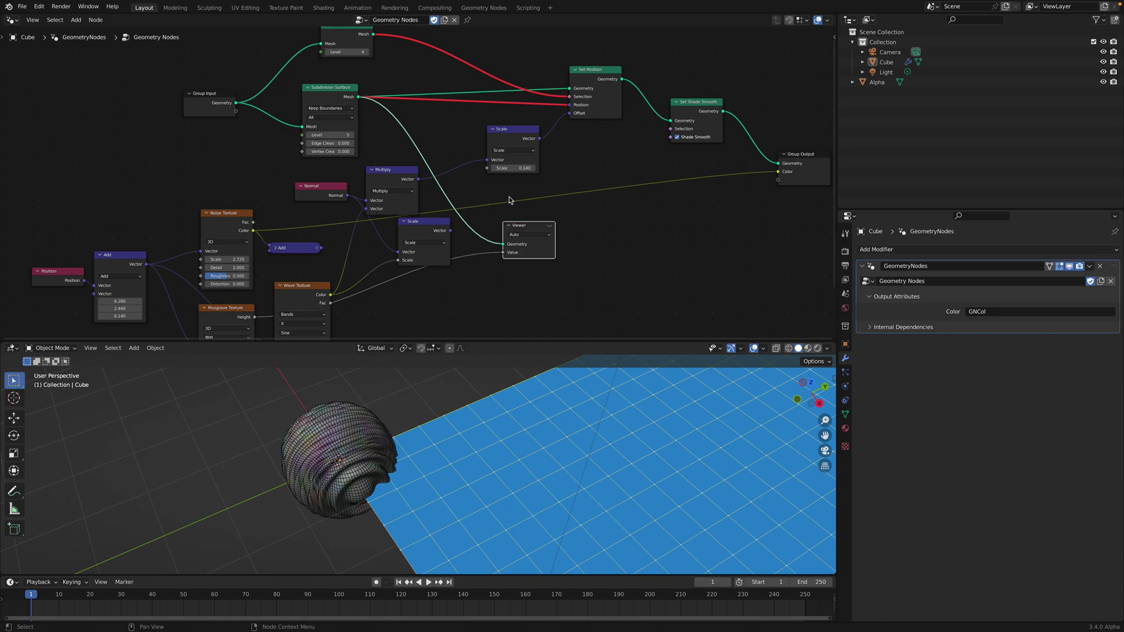
scroll(675, 109, up, 2)
middle_drag(675, 109, 548, 153)
drag(483, 128, 456, 104)
middle_drag(420, 182, 432, 154)
drag(384, 162, 391, 154)
Step: Set the X offset of the Add node after Position to 10.380 and change its Y offset
middle_drag(355, 170, 483, 119)
middle_drag(87, 262, 147, 227)
drag(107, 264, 141, 274)
drag(99, 274, 154, 275)
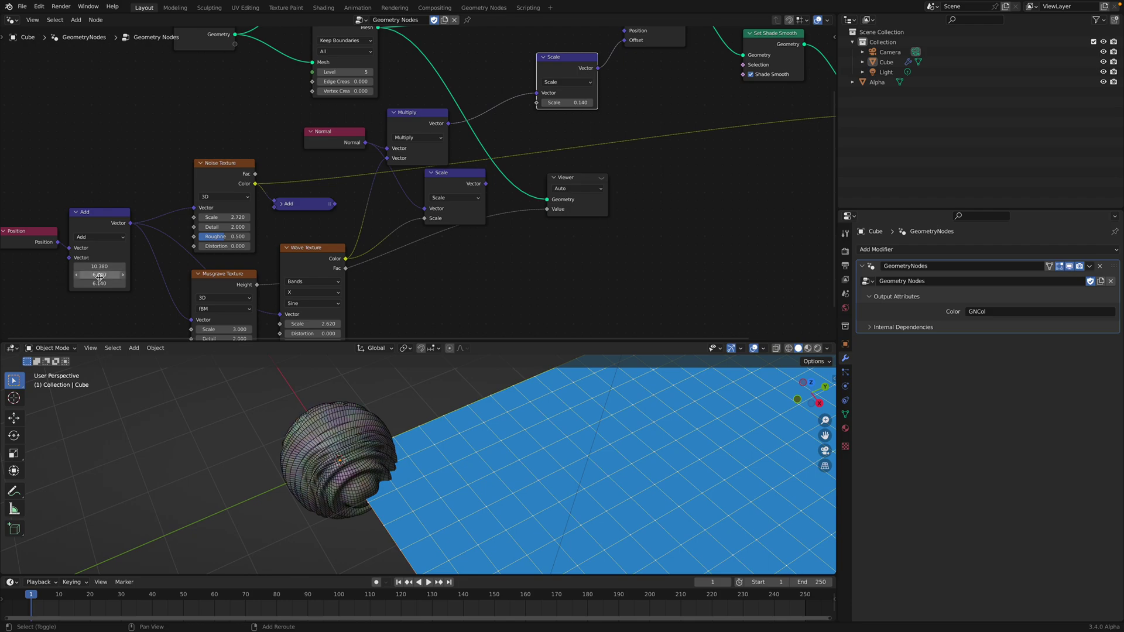
middle_drag(360, 379, 381, 375)
scroll(408, 254, down, 2)
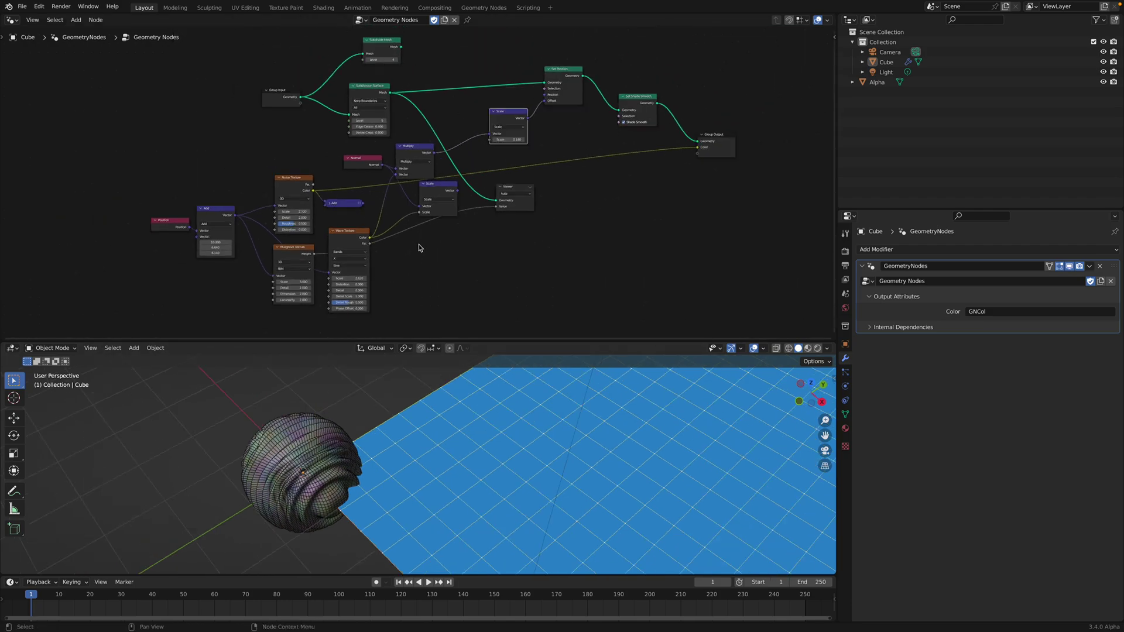
Step: Expand the collapsed Add node beside the Noise Texture and preview its Vector output through the Viewer
scroll(385, 236, up, 3)
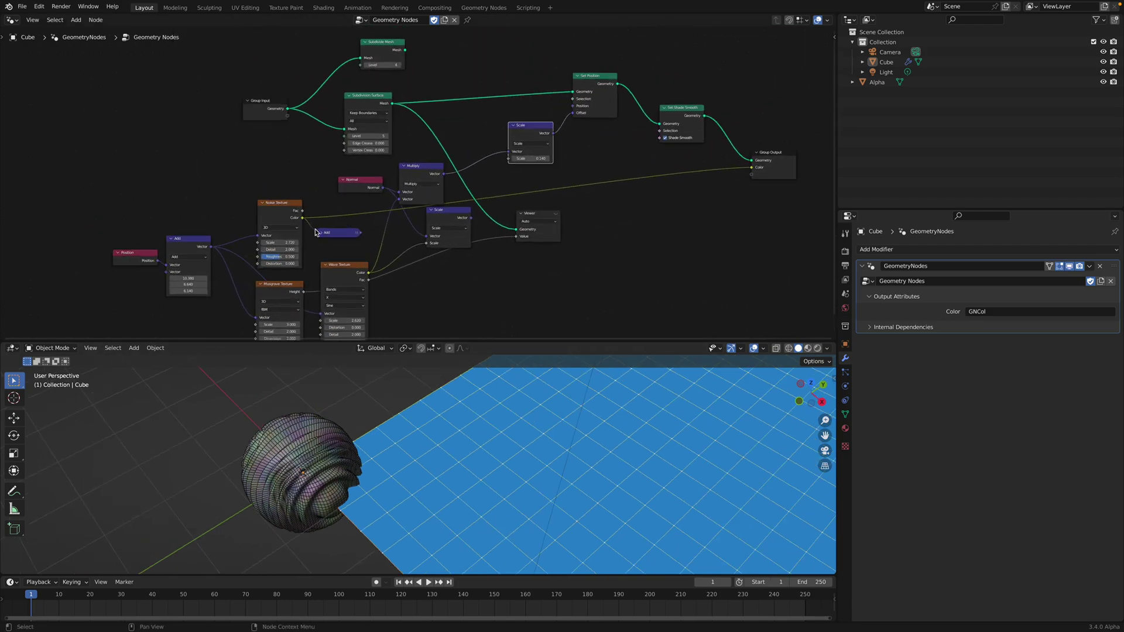
click(323, 234)
ctrl+shift+click(339, 237)
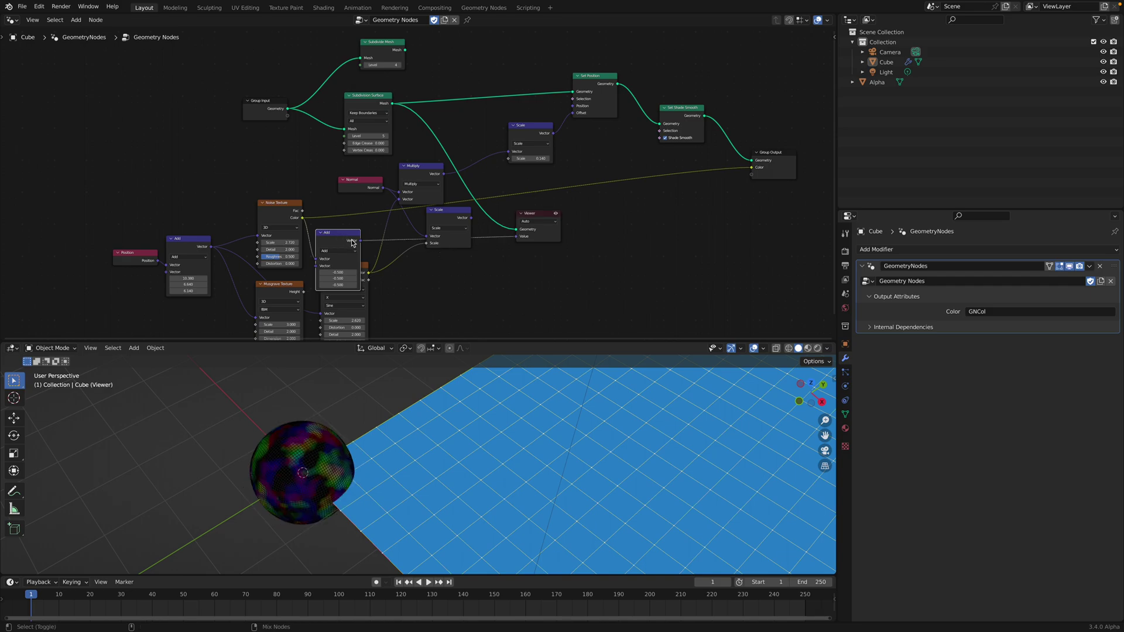
middle_drag(342, 240, 405, 200)
drag(341, 173, 326, 167)
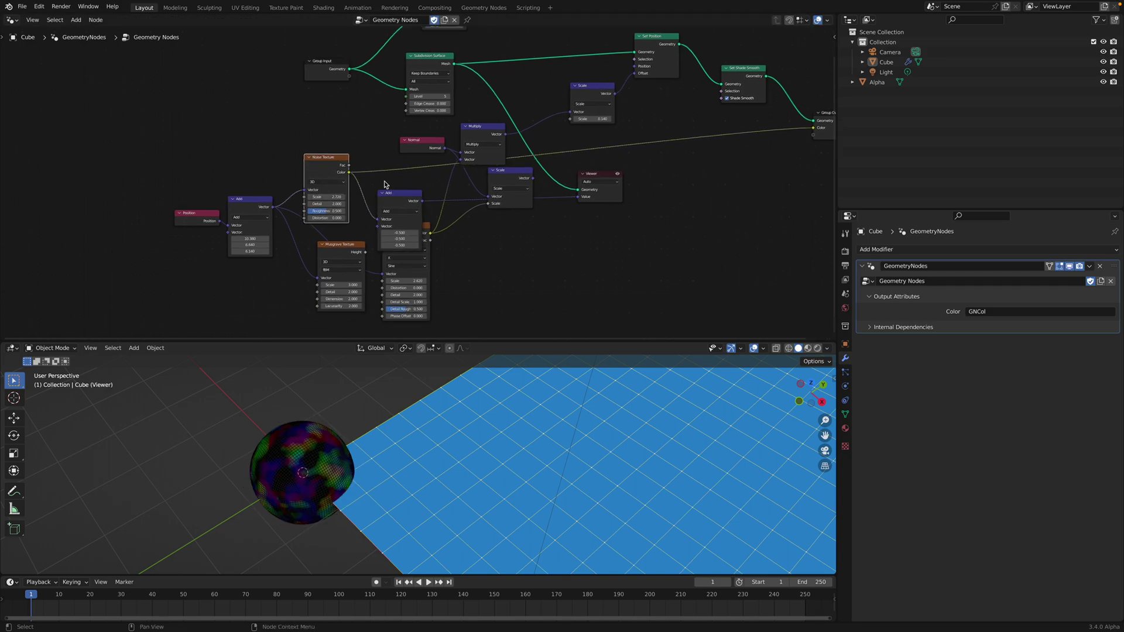
Step: Move the Viewer node slightly farther away from the lower Scale node
middle_drag(512, 248, 456, 259)
key(shift+a)
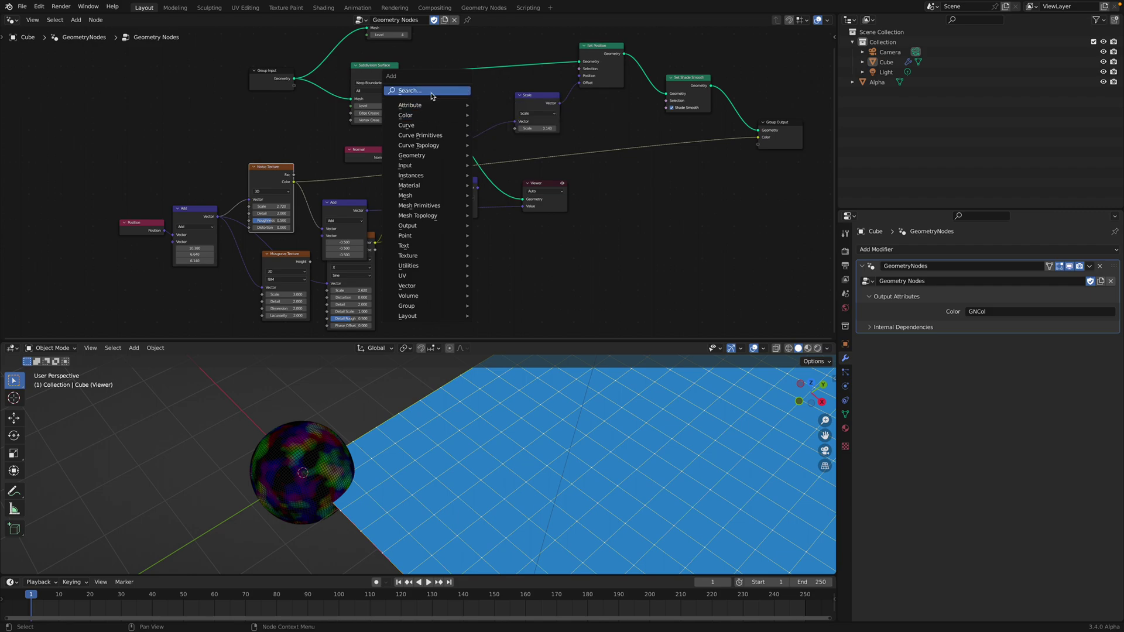
click(544, 187)
drag(545, 186, 555, 183)
middle_drag(555, 183, 526, 189)
scroll(526, 191, up, 1)
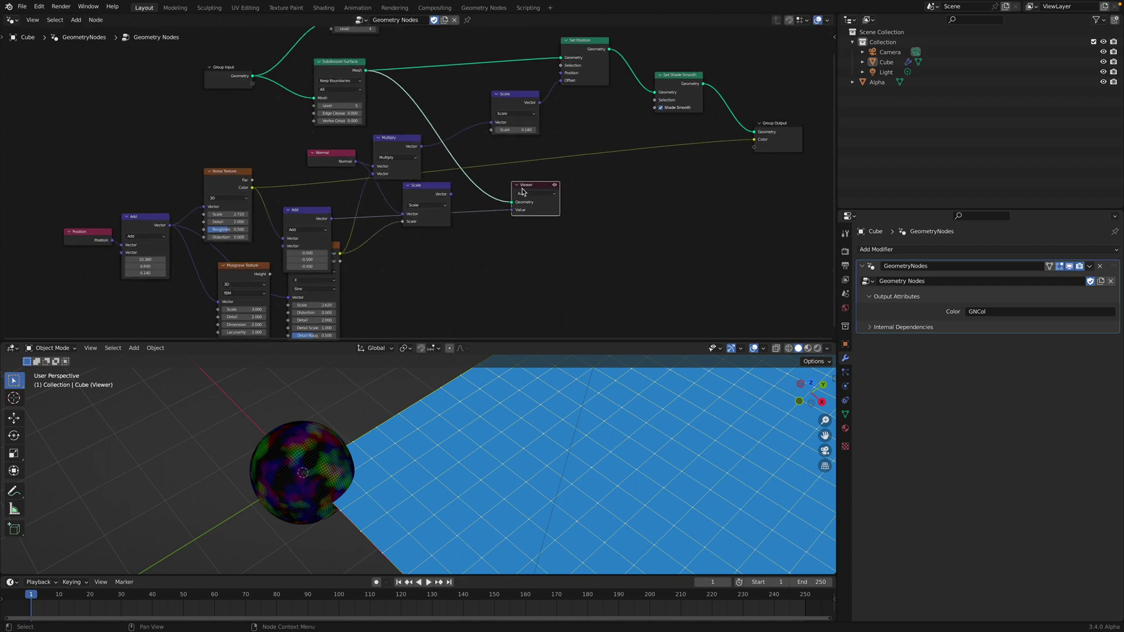
Step: Enlarge the 3D viewport to examine the sphere and both planes together, and give the node editor its space back
drag(588, 341, 587, 209)
mouse_move(465, 404)
middle_down()
mouse_move(518, 401)
mouse_move(494, 382)
mouse_move(459, 388)
middle_up()
scroll(497, 390, down, 5)
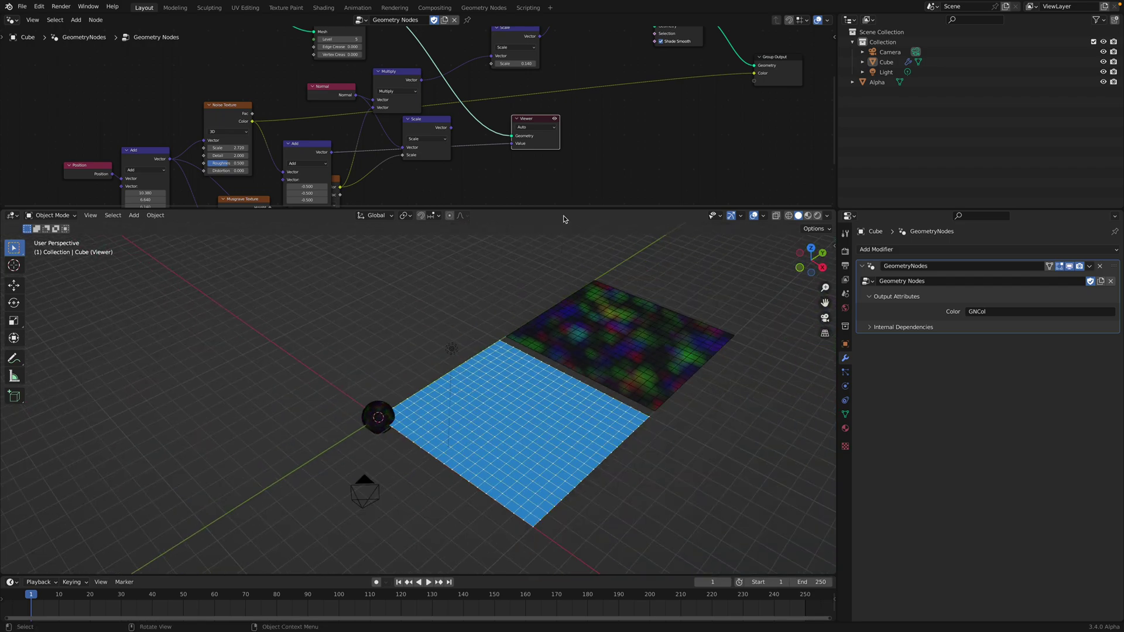
drag(564, 209, 565, 314)
scroll(571, 234, up, 3)
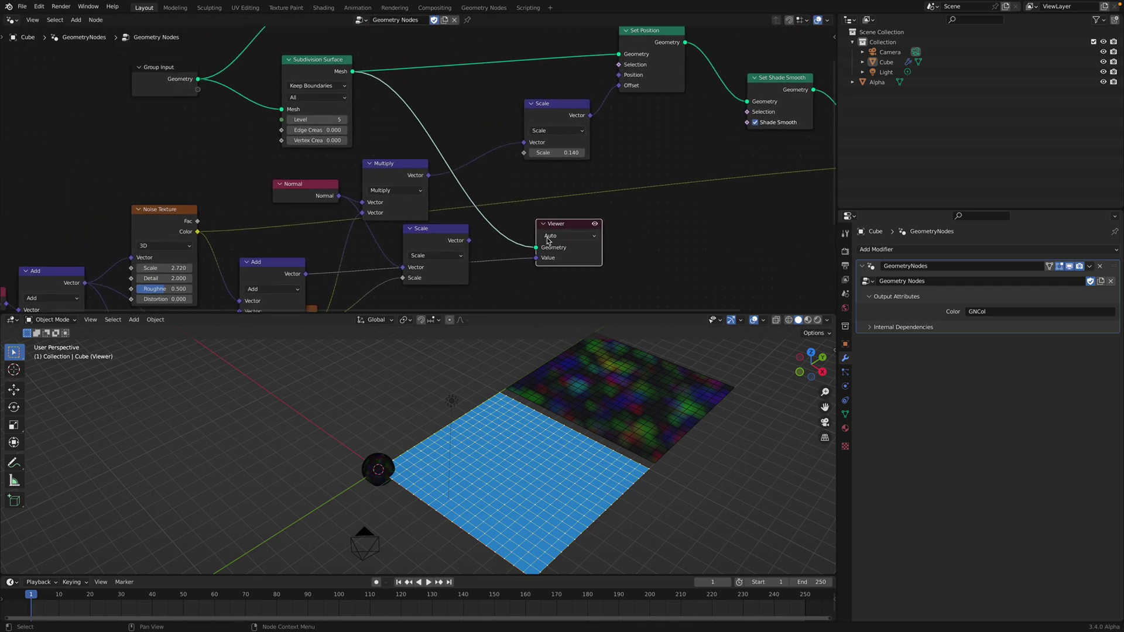
mouse_move(698, 4)
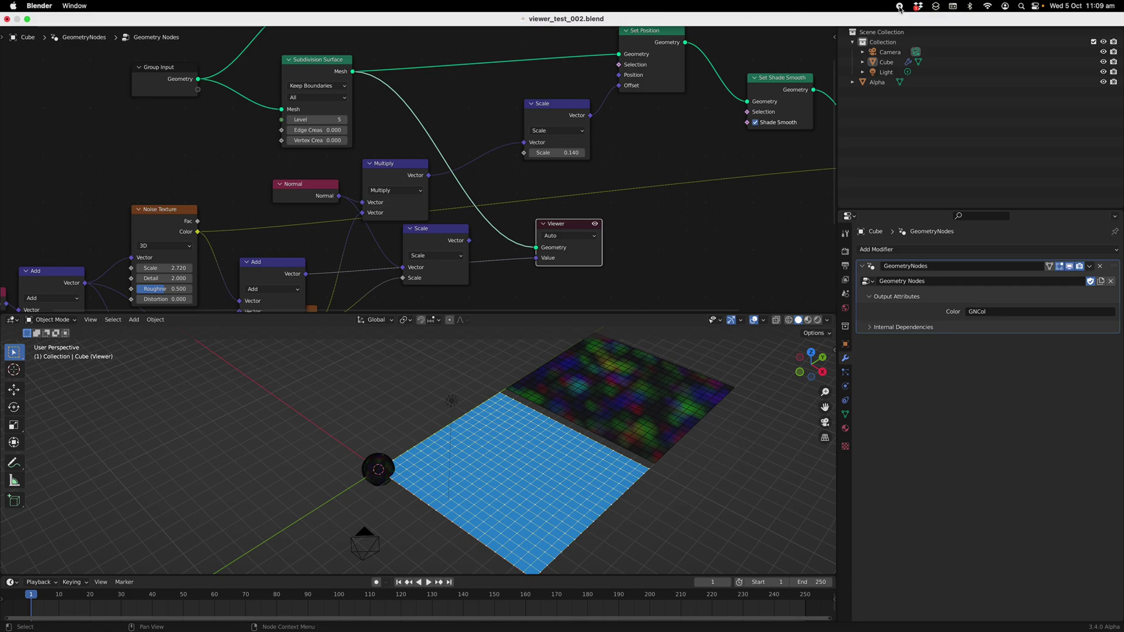